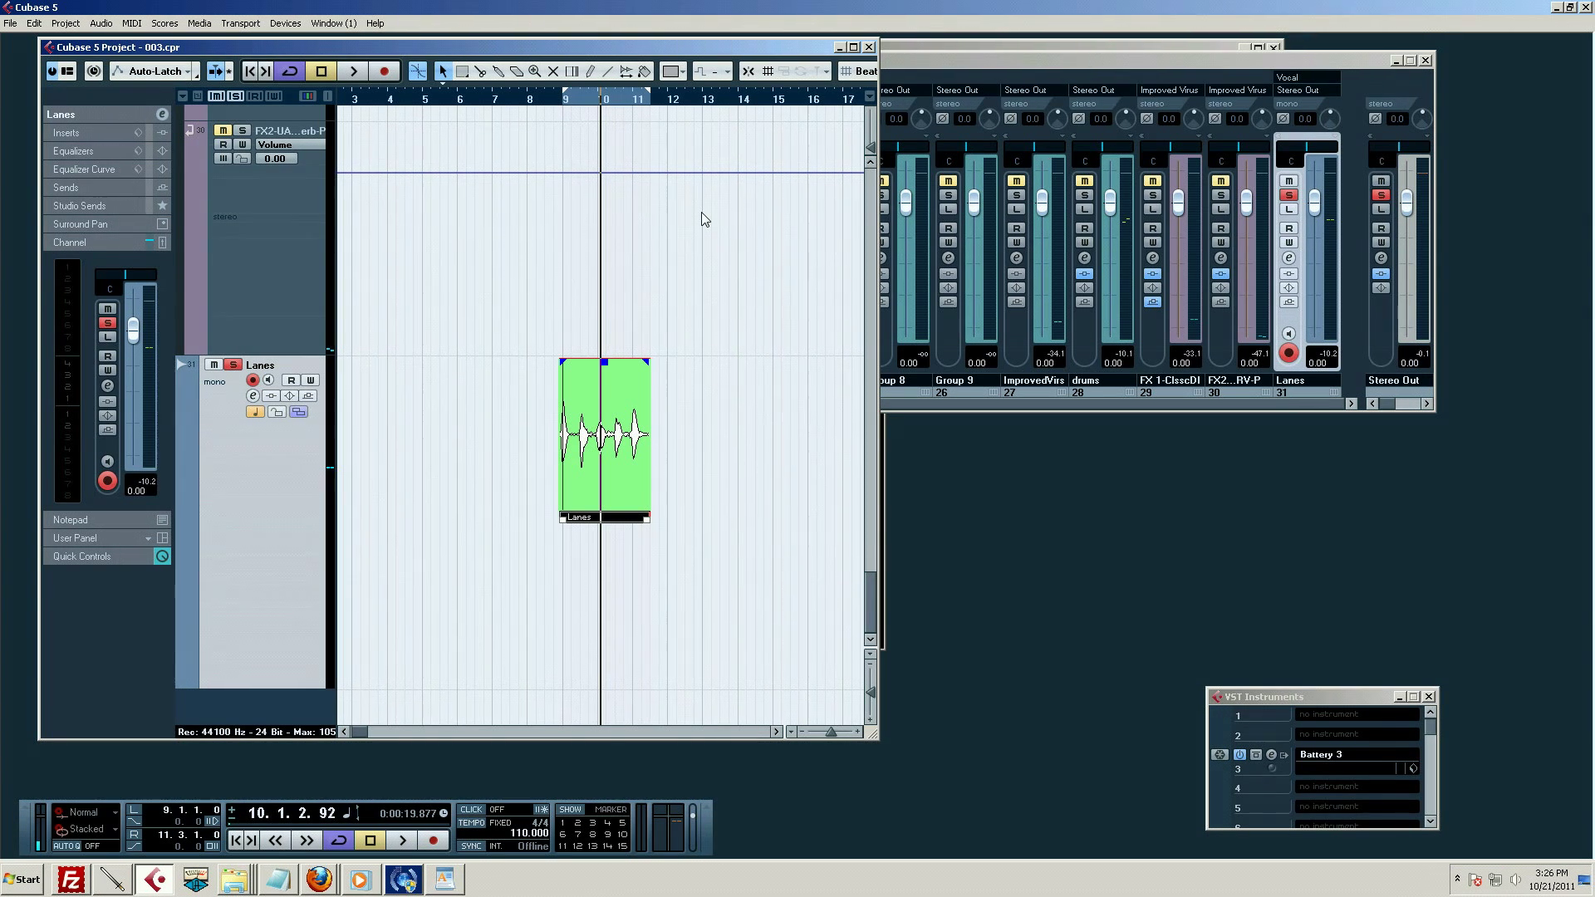
# Erase the audio event on the Lanes track with the Erase tool
pyautogui.scroll(3, 696, 493)
pyautogui.scroll(-3, 696, 490)
pyautogui.press('5')
pyautogui.click(625, 453)
# Remove the Lanes track from the project
pyautogui.press('1')
pyautogui.rightClick(273, 450)
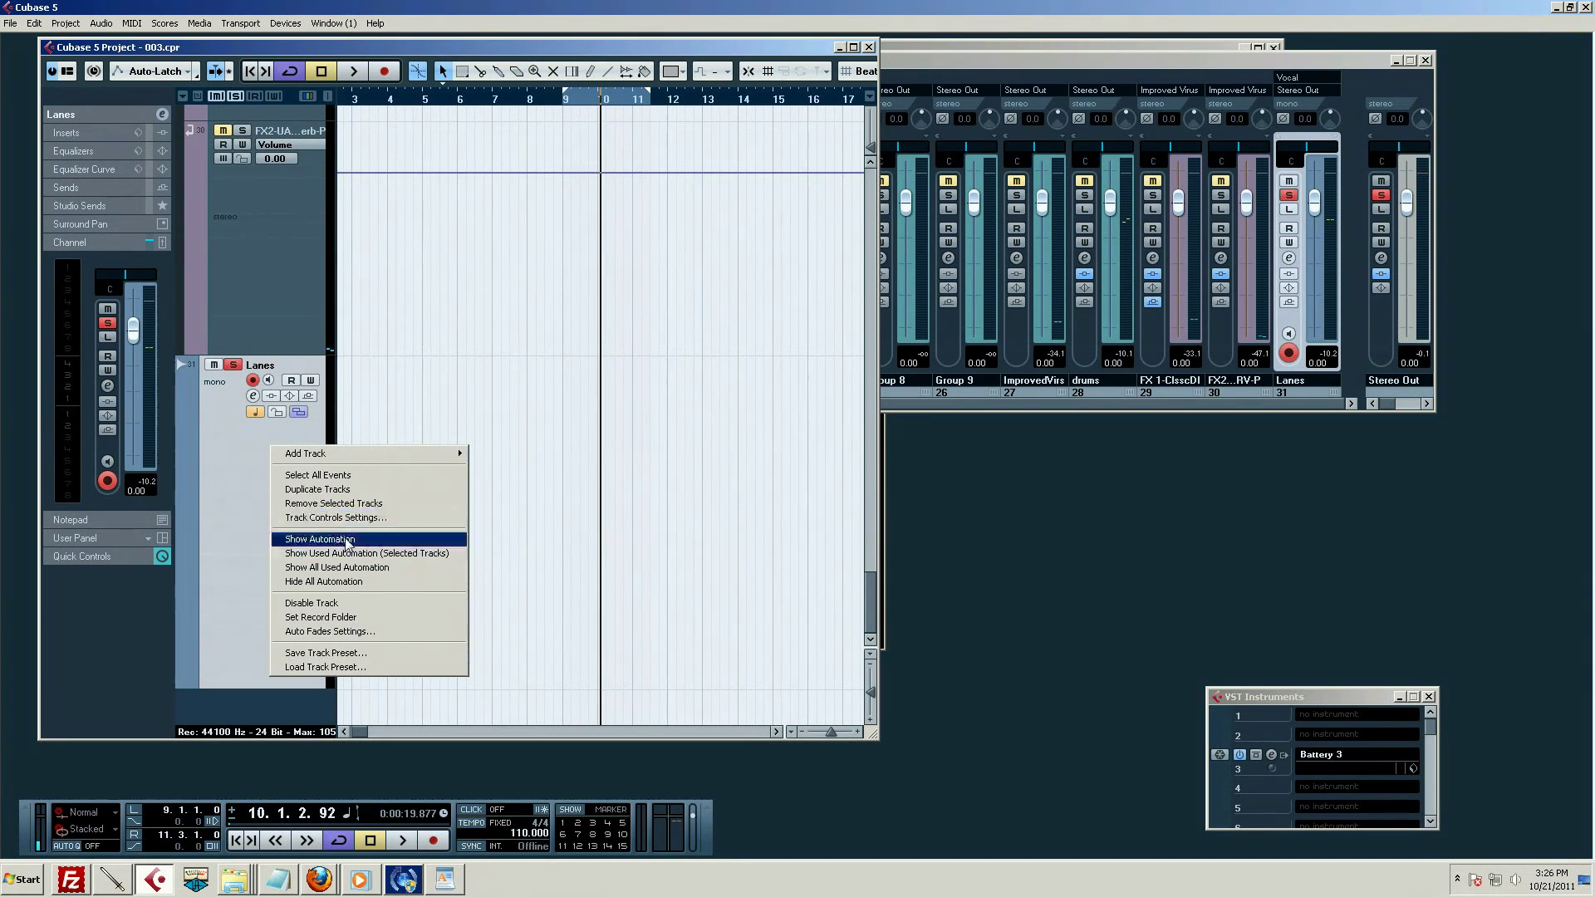
pyautogui.click(399, 504)
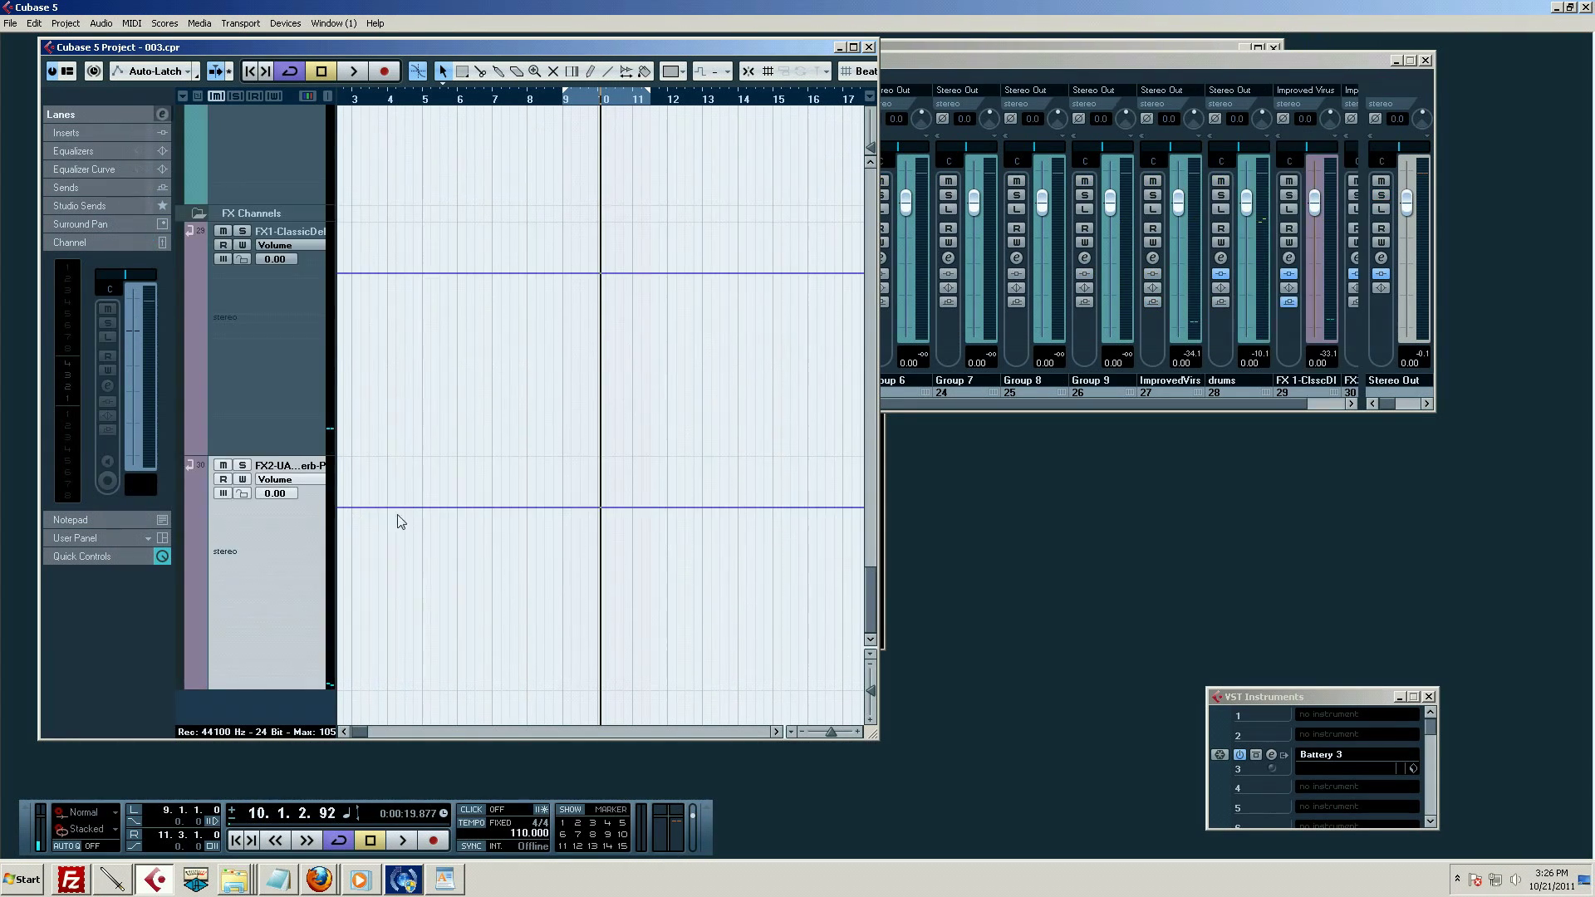
pyautogui.click(438, 471)
# Try the Split, Glue and Erase tools, then zoom in twice on the moog recording
pyautogui.scroll(15, 599, 461)
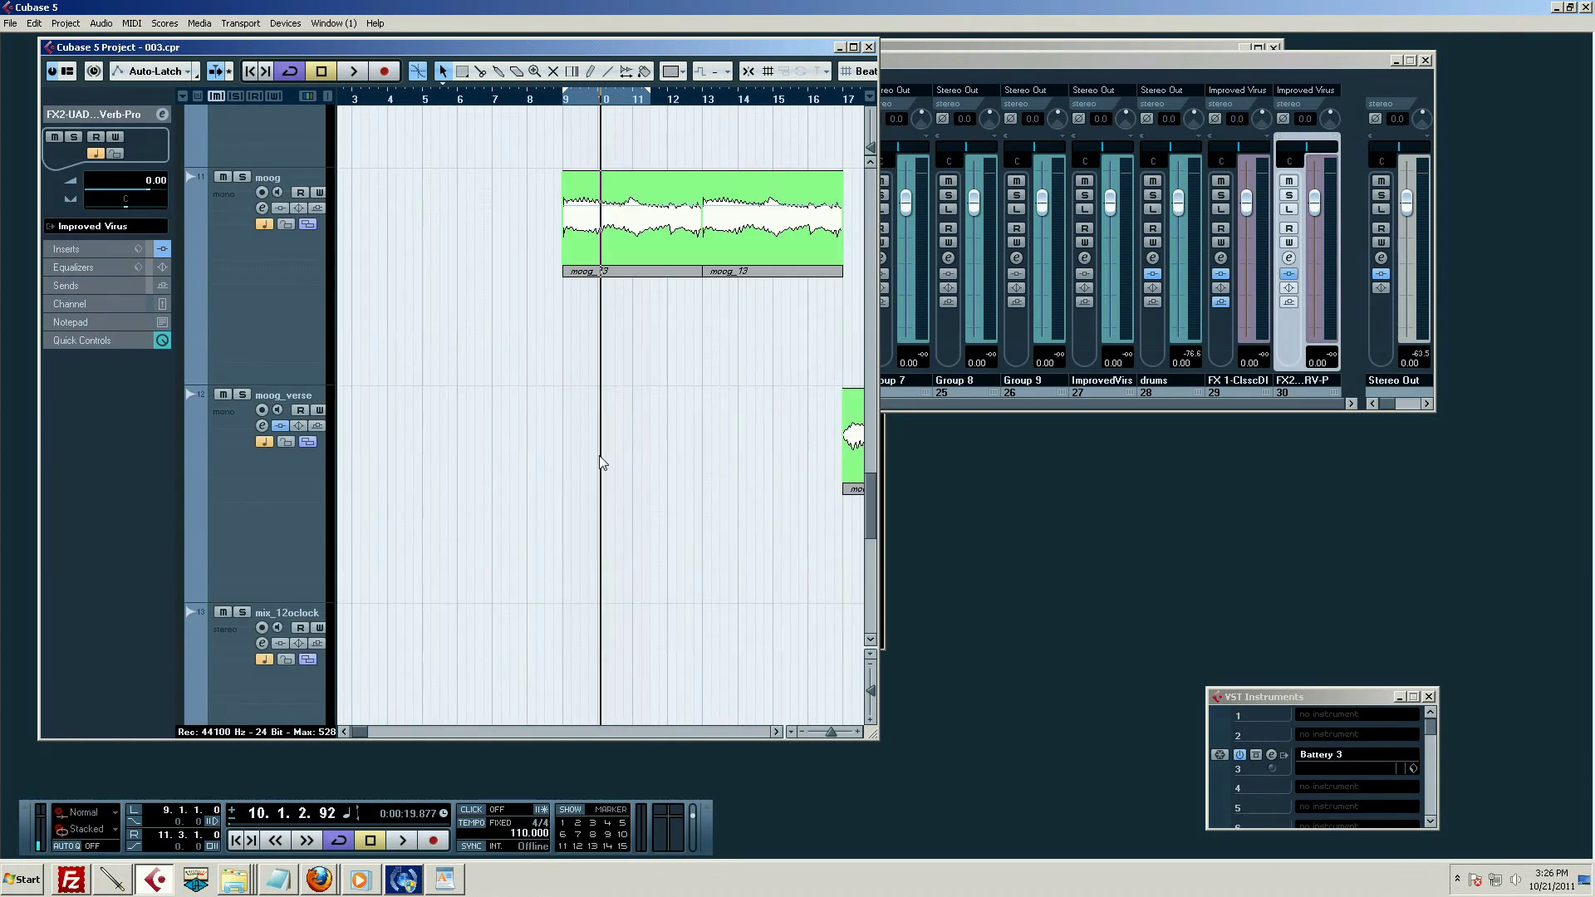
pyautogui.scroll(5, 603, 463)
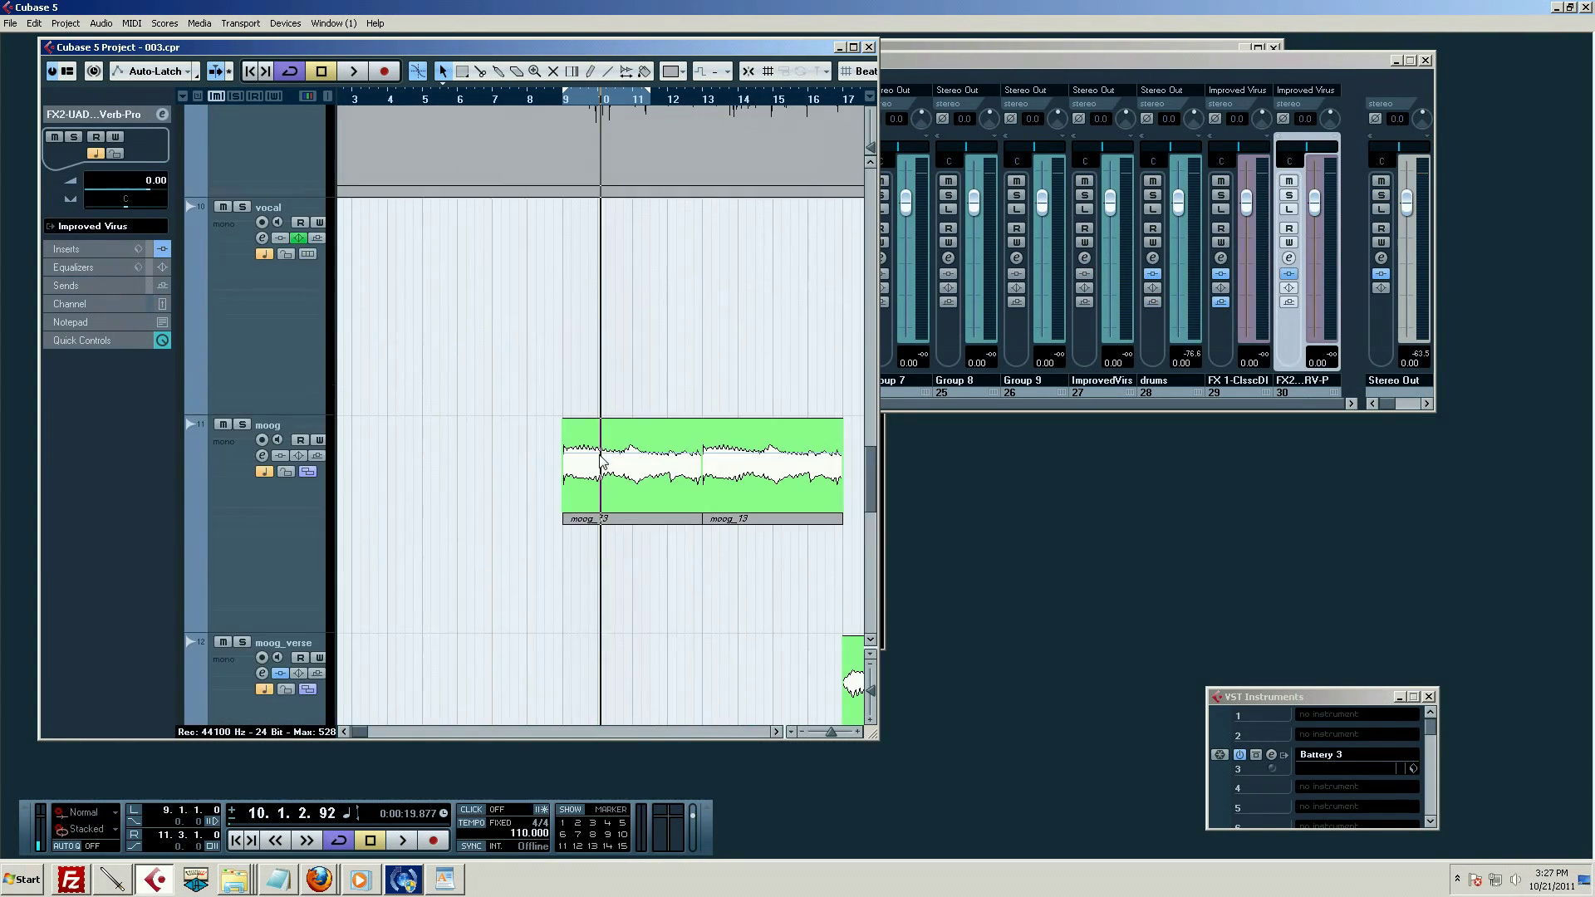
pyautogui.click(481, 73)
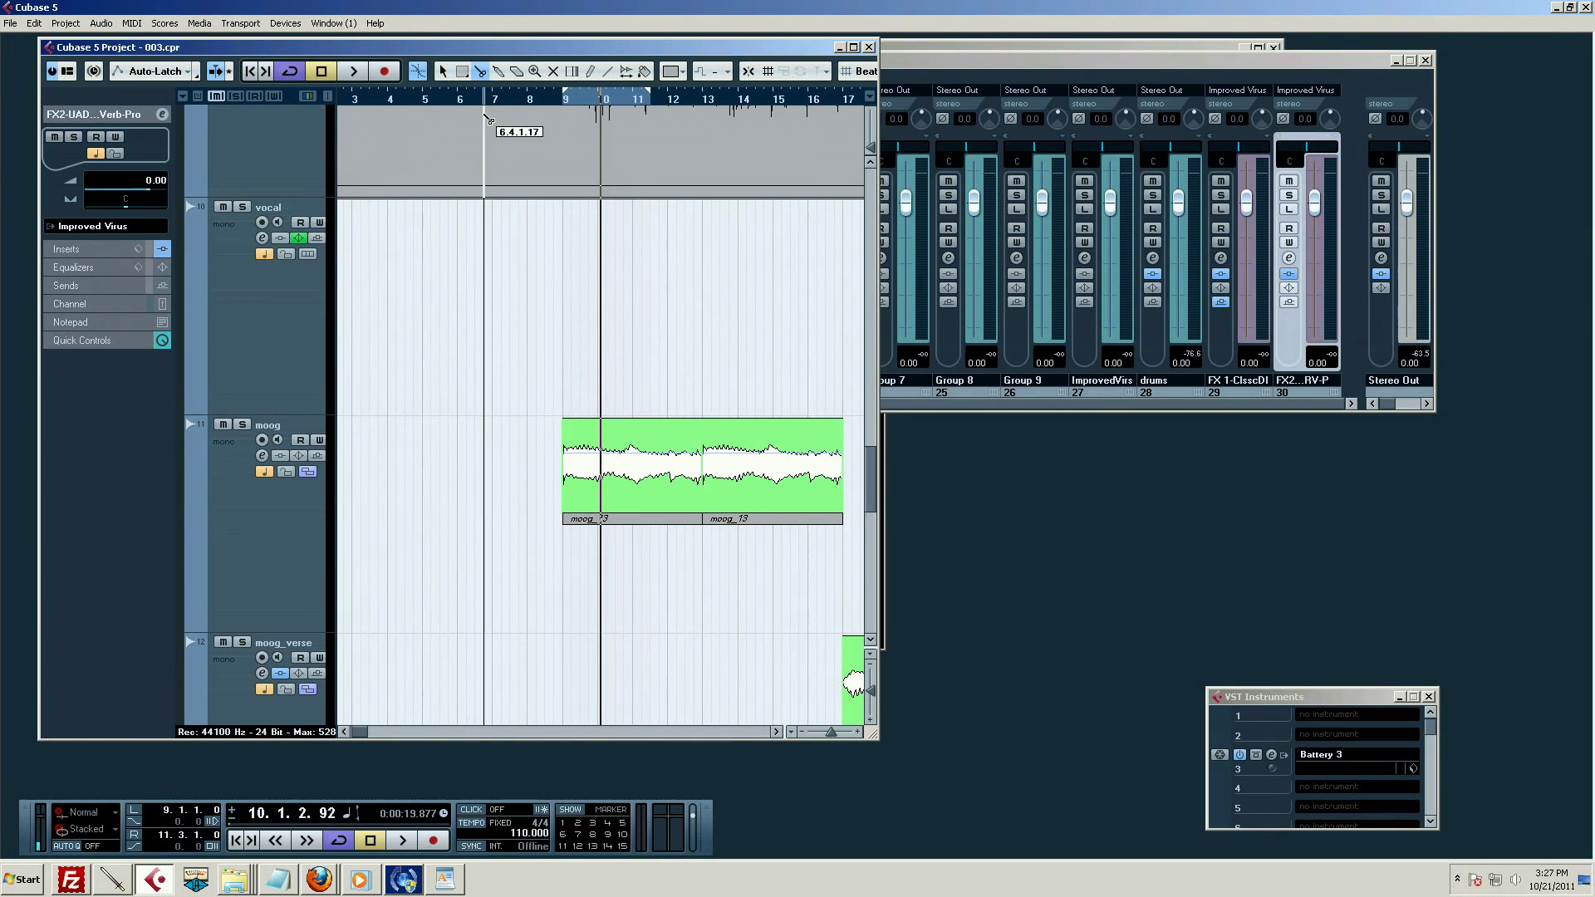
pyautogui.click(499, 73)
pyautogui.click(516, 75)
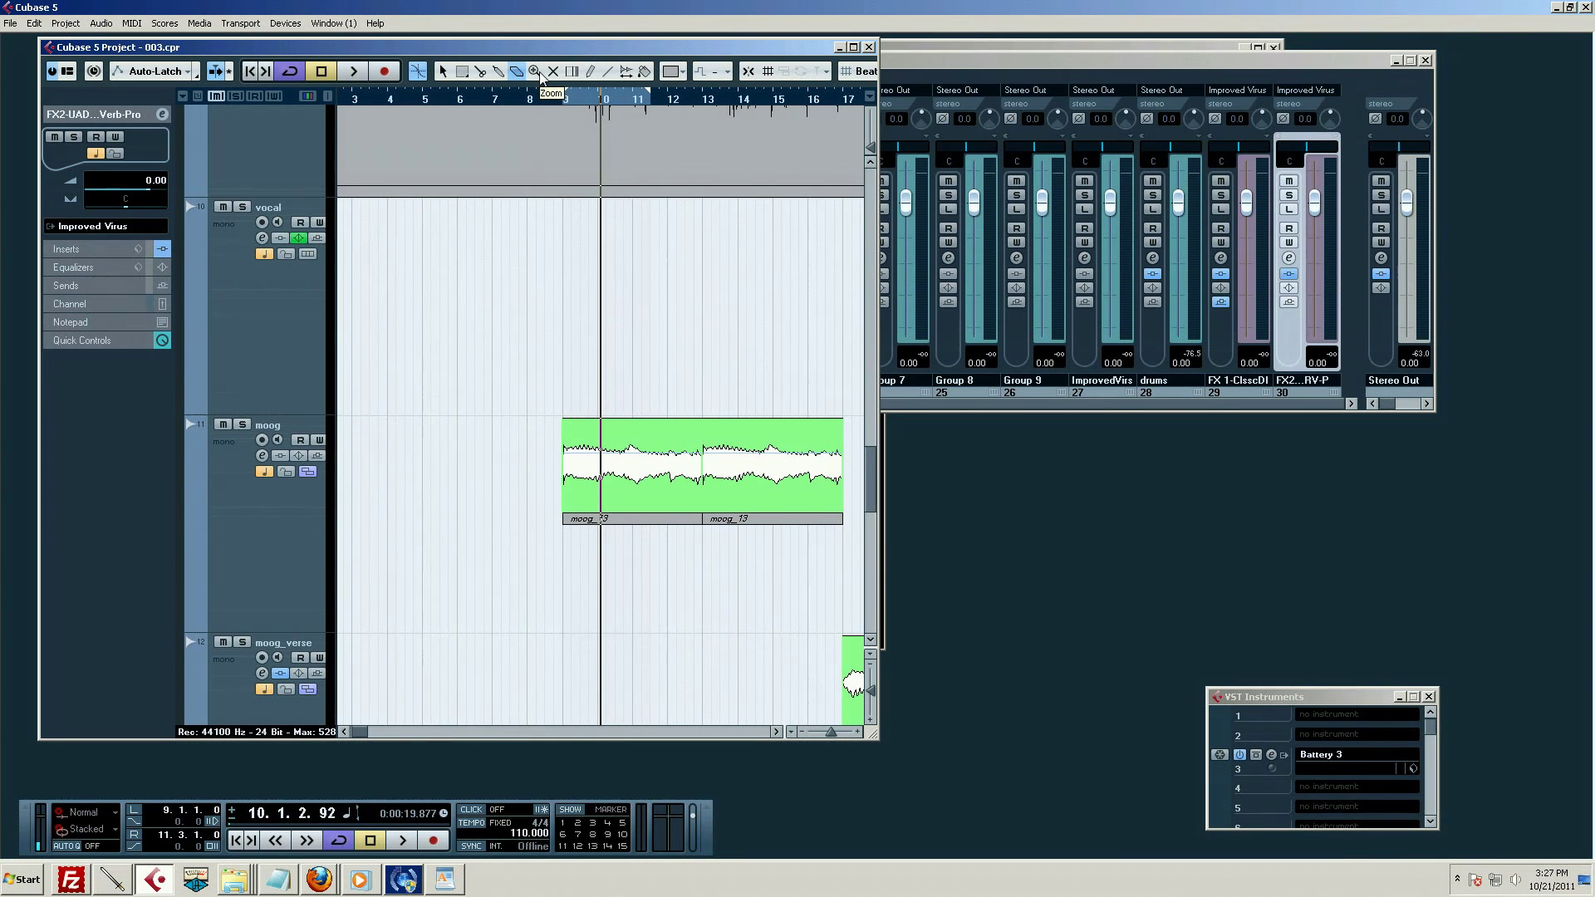
pyautogui.click(538, 73)
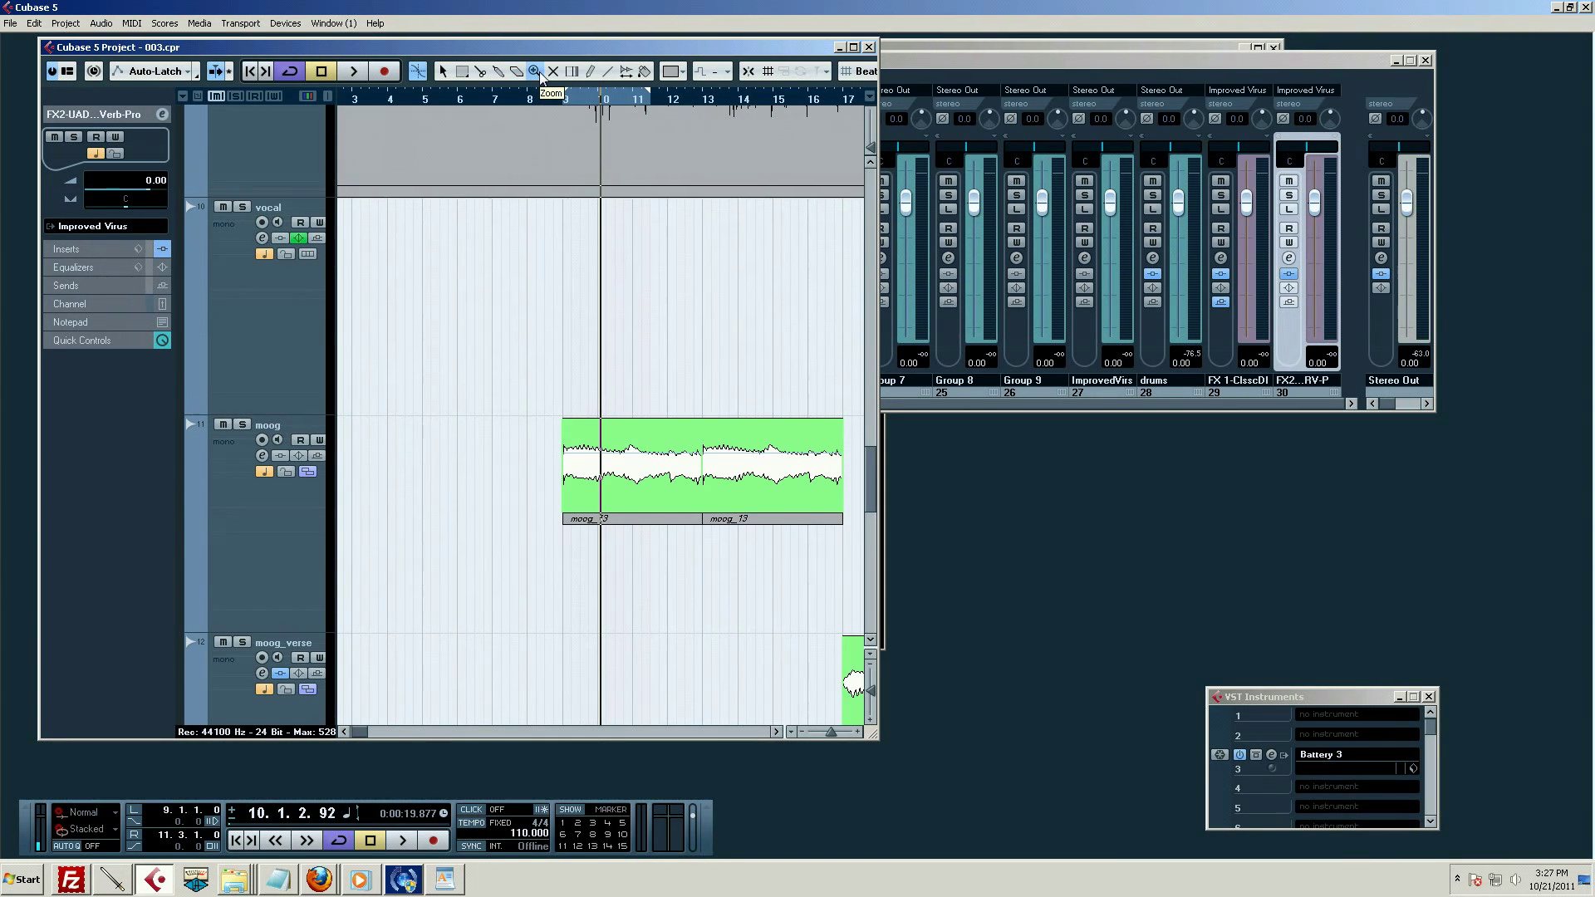
pyautogui.click(646, 438)
pyautogui.click(634, 462)
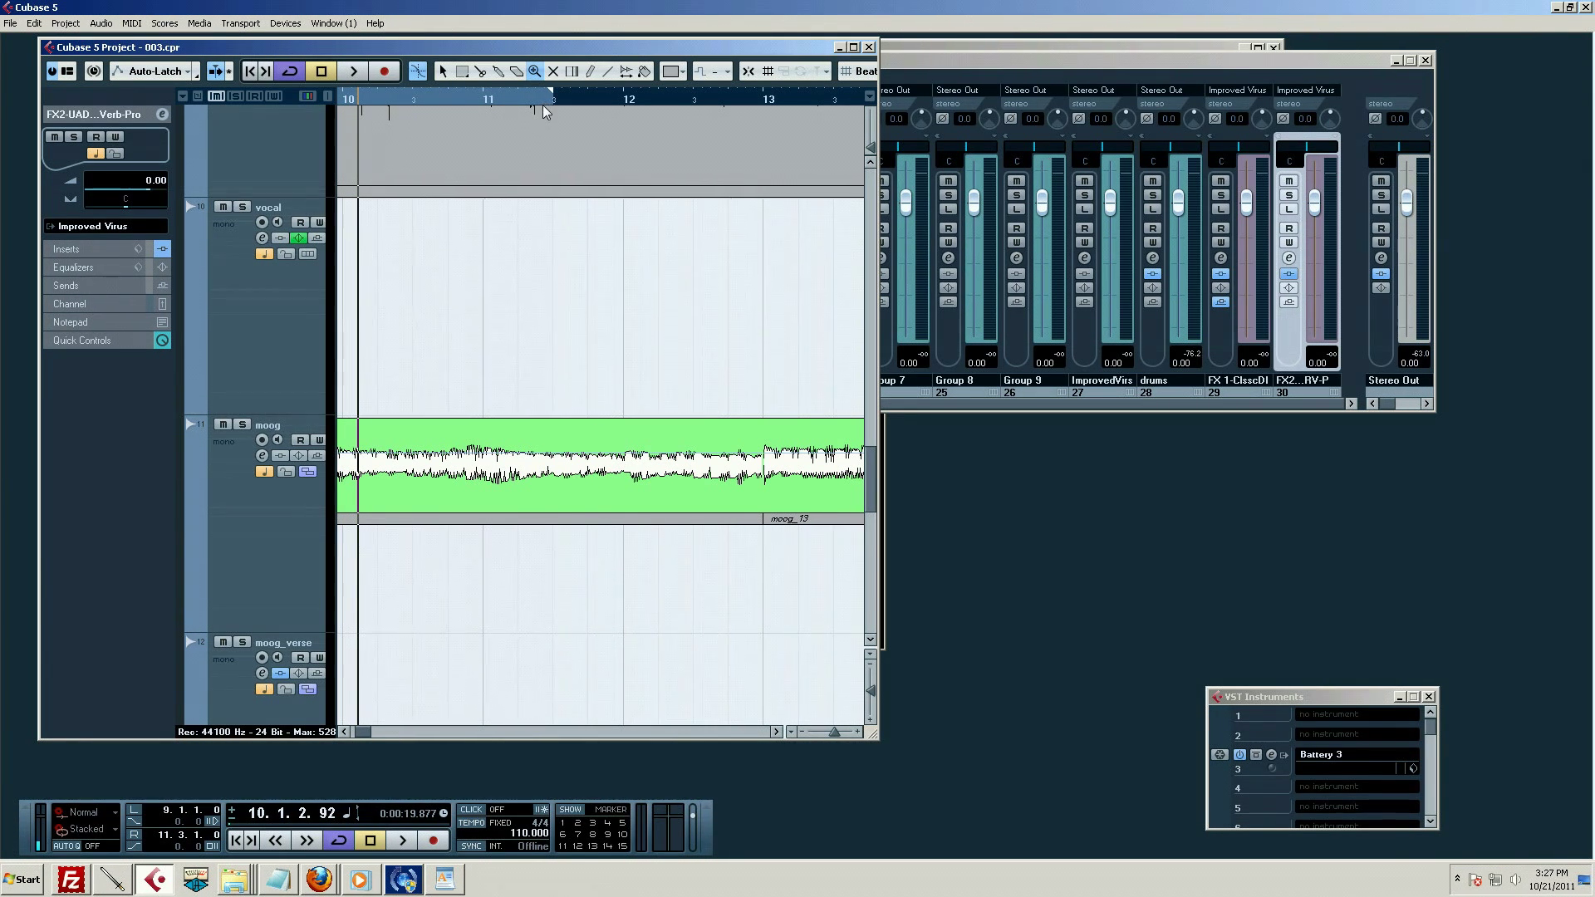
# Zoom the arrangement back out and try the Range, Erase, Mute and Draw tools
pyautogui.moveTo(544, 108); pyautogui.dragTo(440, 165)
pyautogui.press('1')
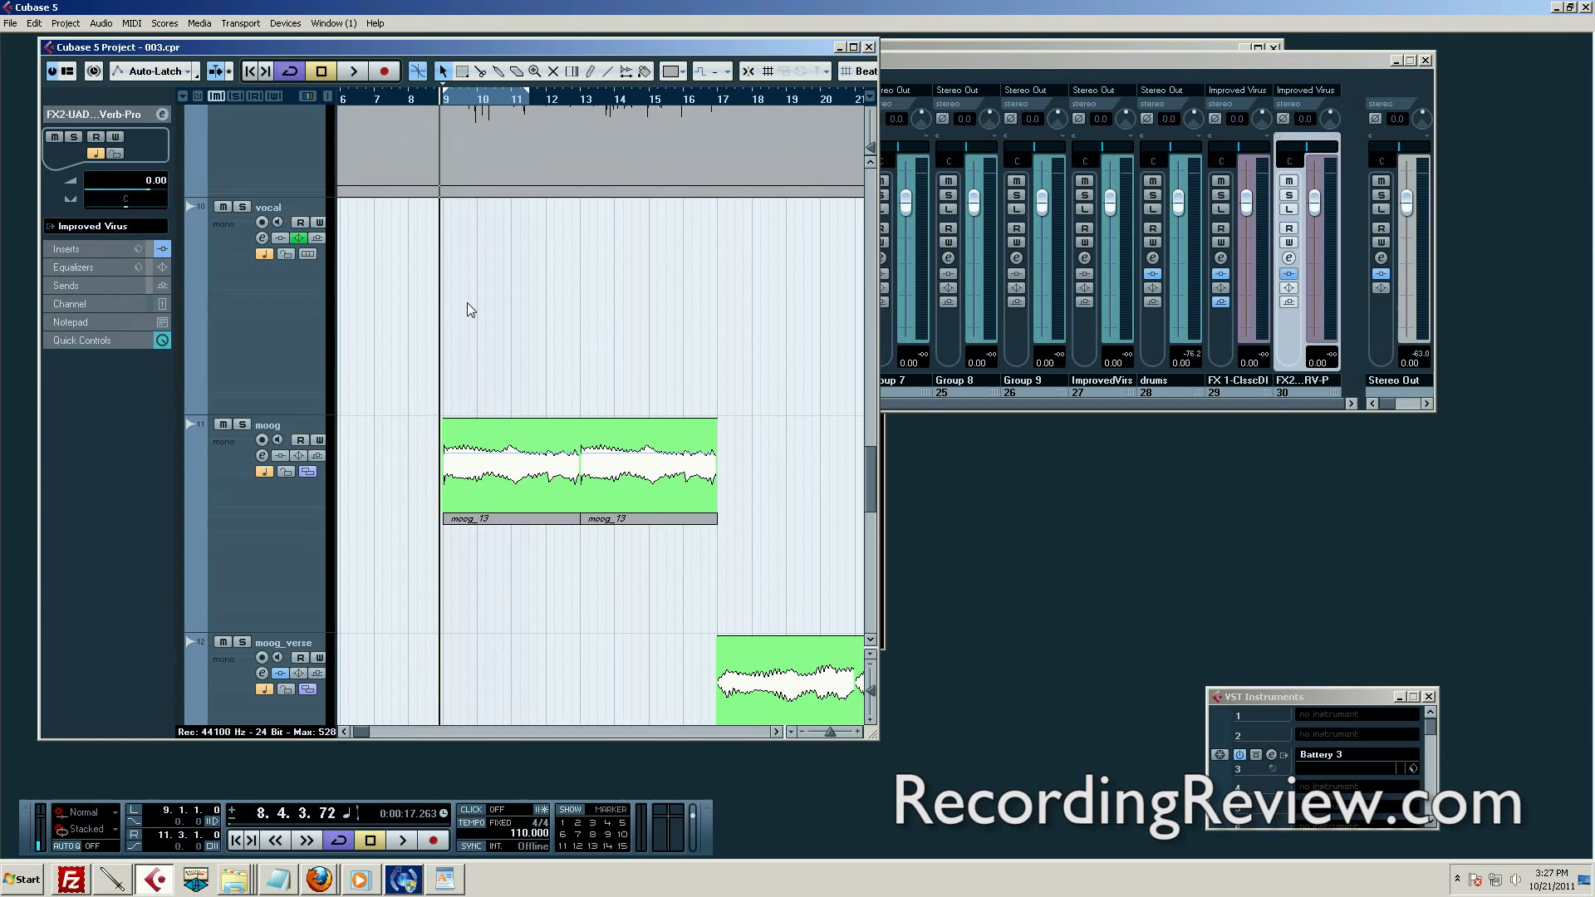
pyautogui.click(461, 73)
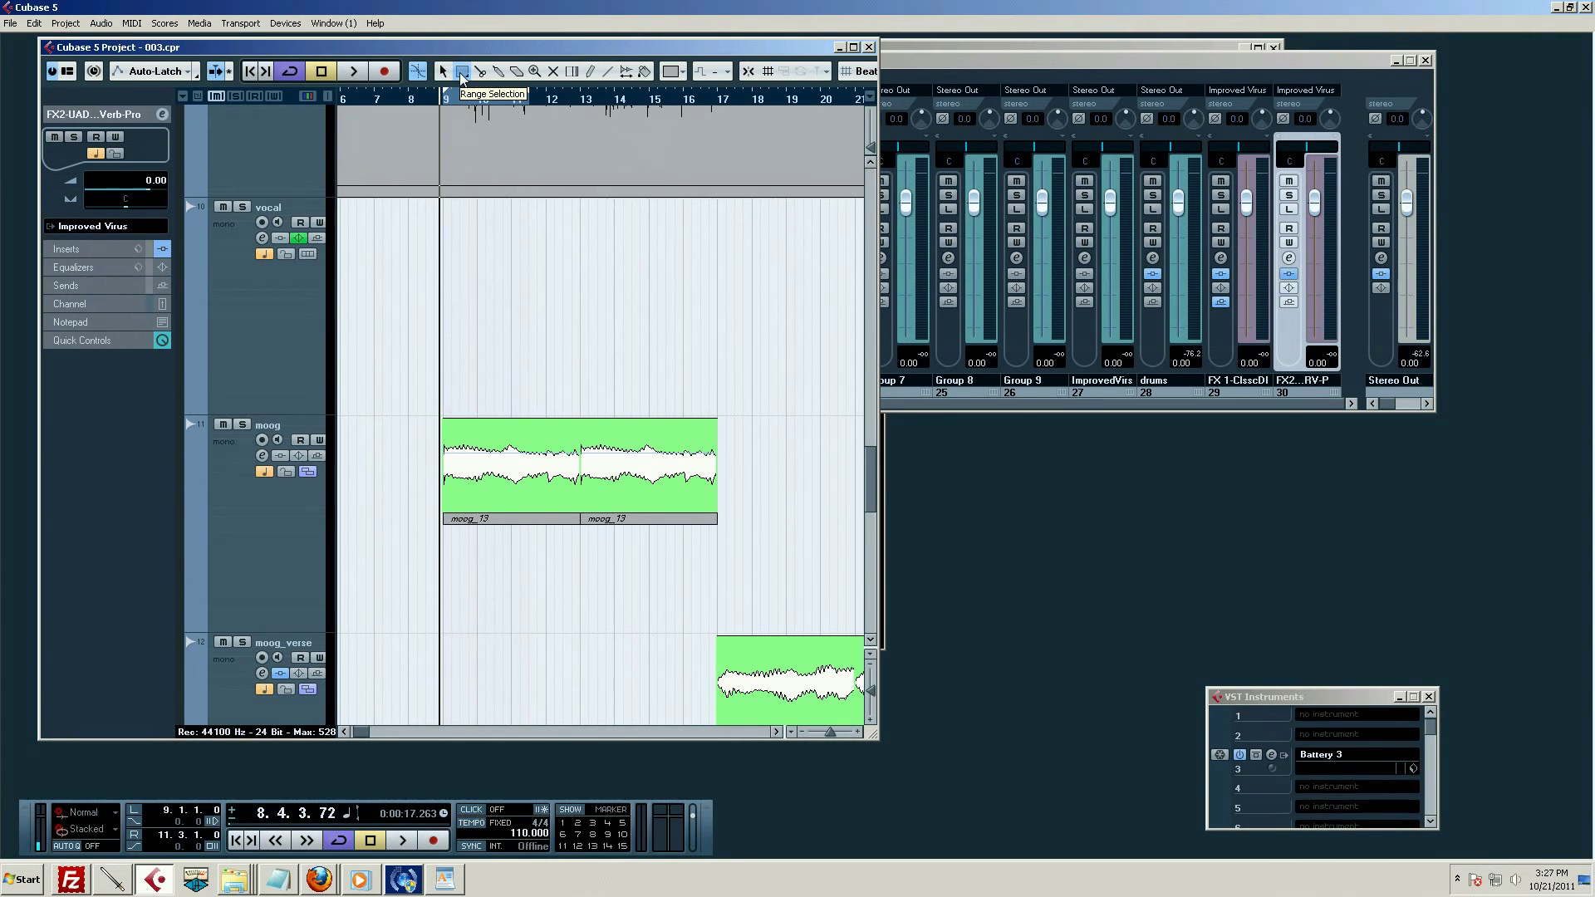
pyautogui.click(516, 72)
pyautogui.click(550, 73)
pyautogui.click(586, 73)
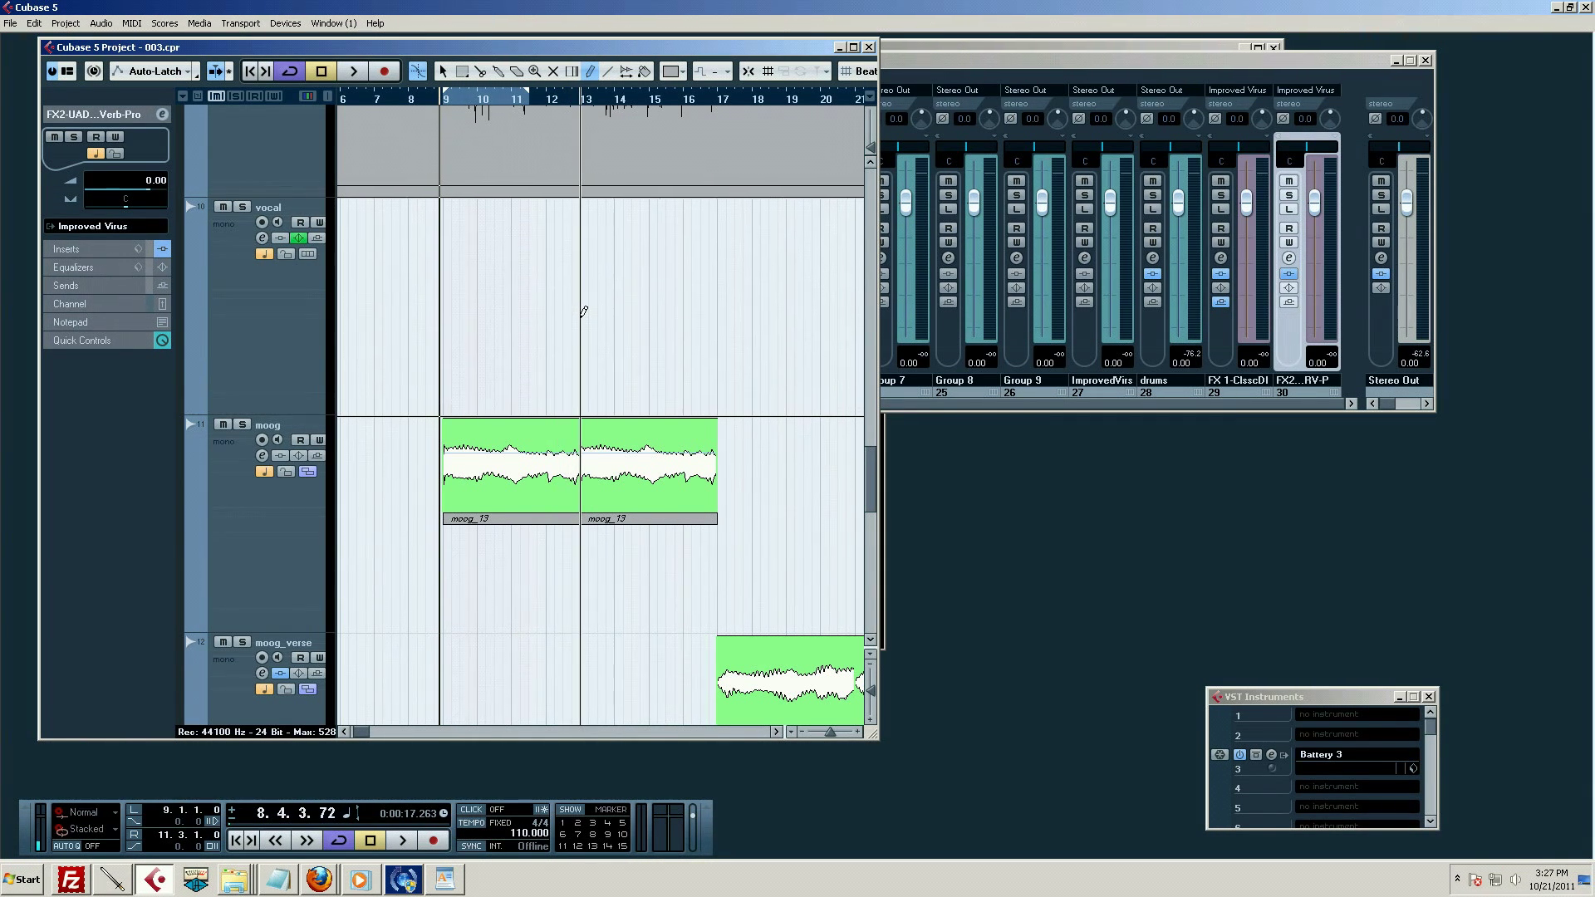
pyautogui.press('1')
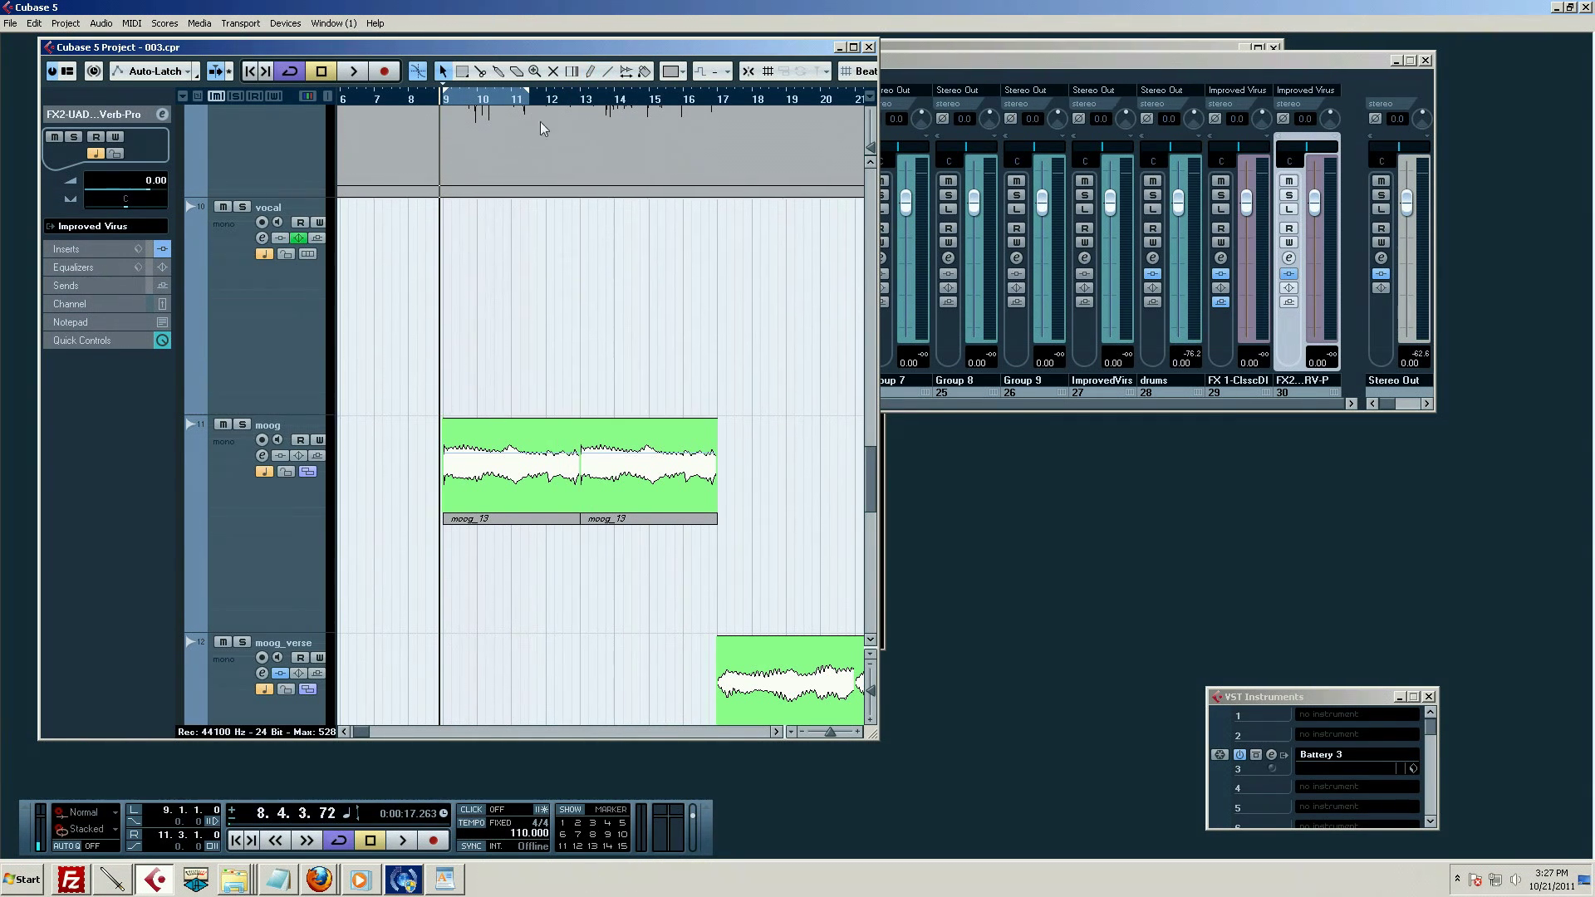
# Set the loop end at bar 13, solo the moog track and start playback
pyautogui.keyDown('alt'); pyautogui.click(582, 104); pyautogui.keyUp('alt')
pyautogui.click(242, 424)
pyautogui.click(248, 453)
pyautogui.press('space')
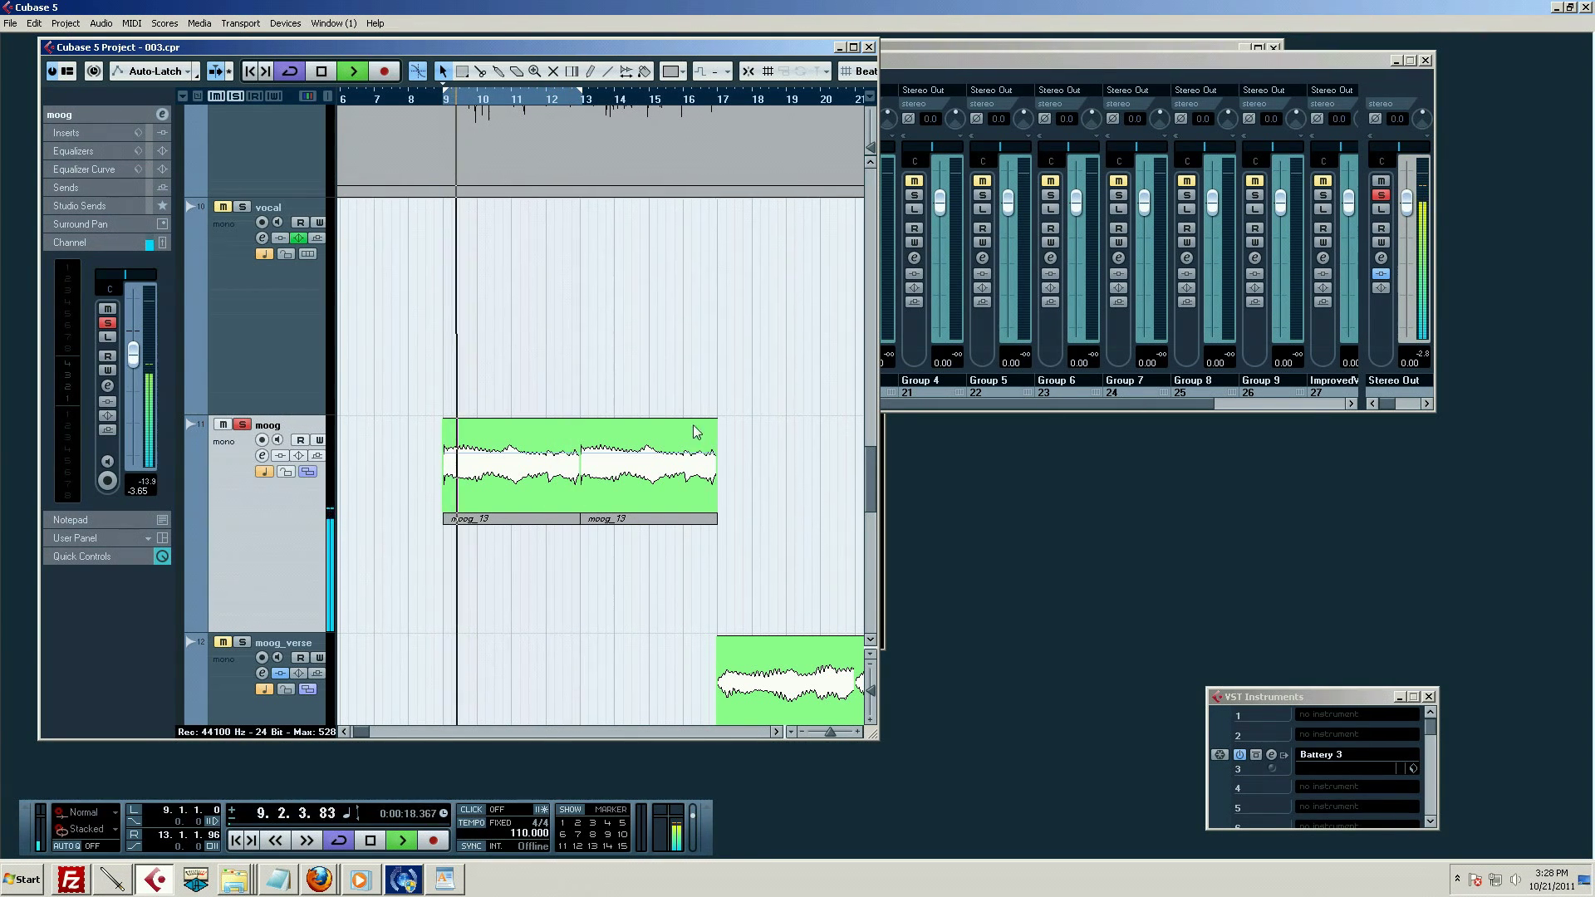
# Stop playback, zoom in around bar 9, and widen the project window over the mixer
pyautogui.press('space')
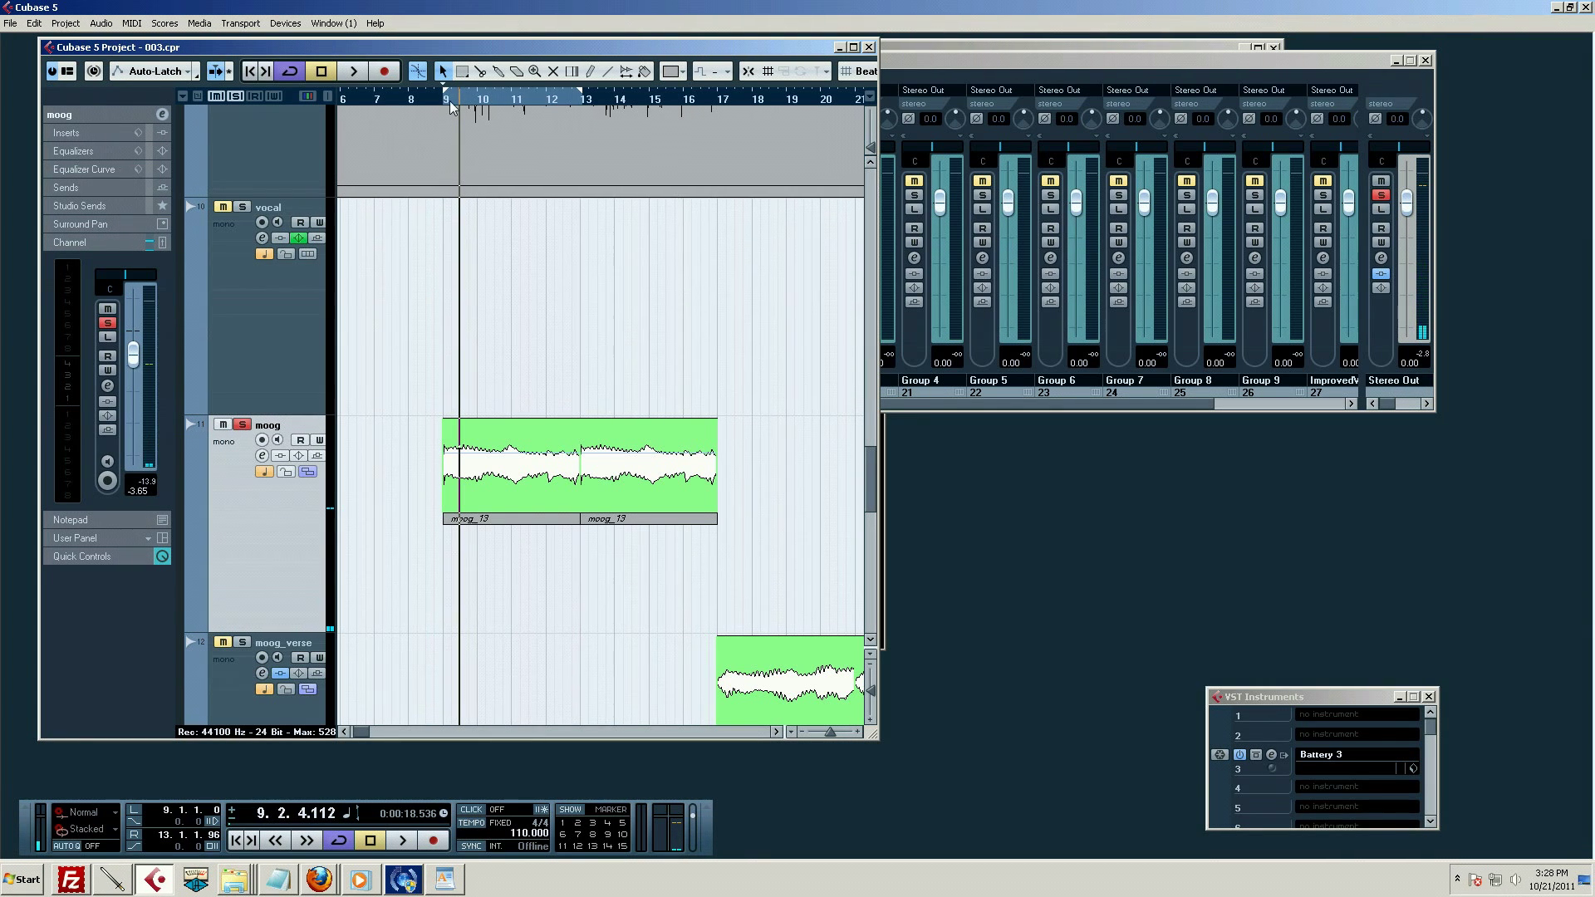
pyautogui.moveTo(451, 104); pyautogui.dragTo(425, 138)
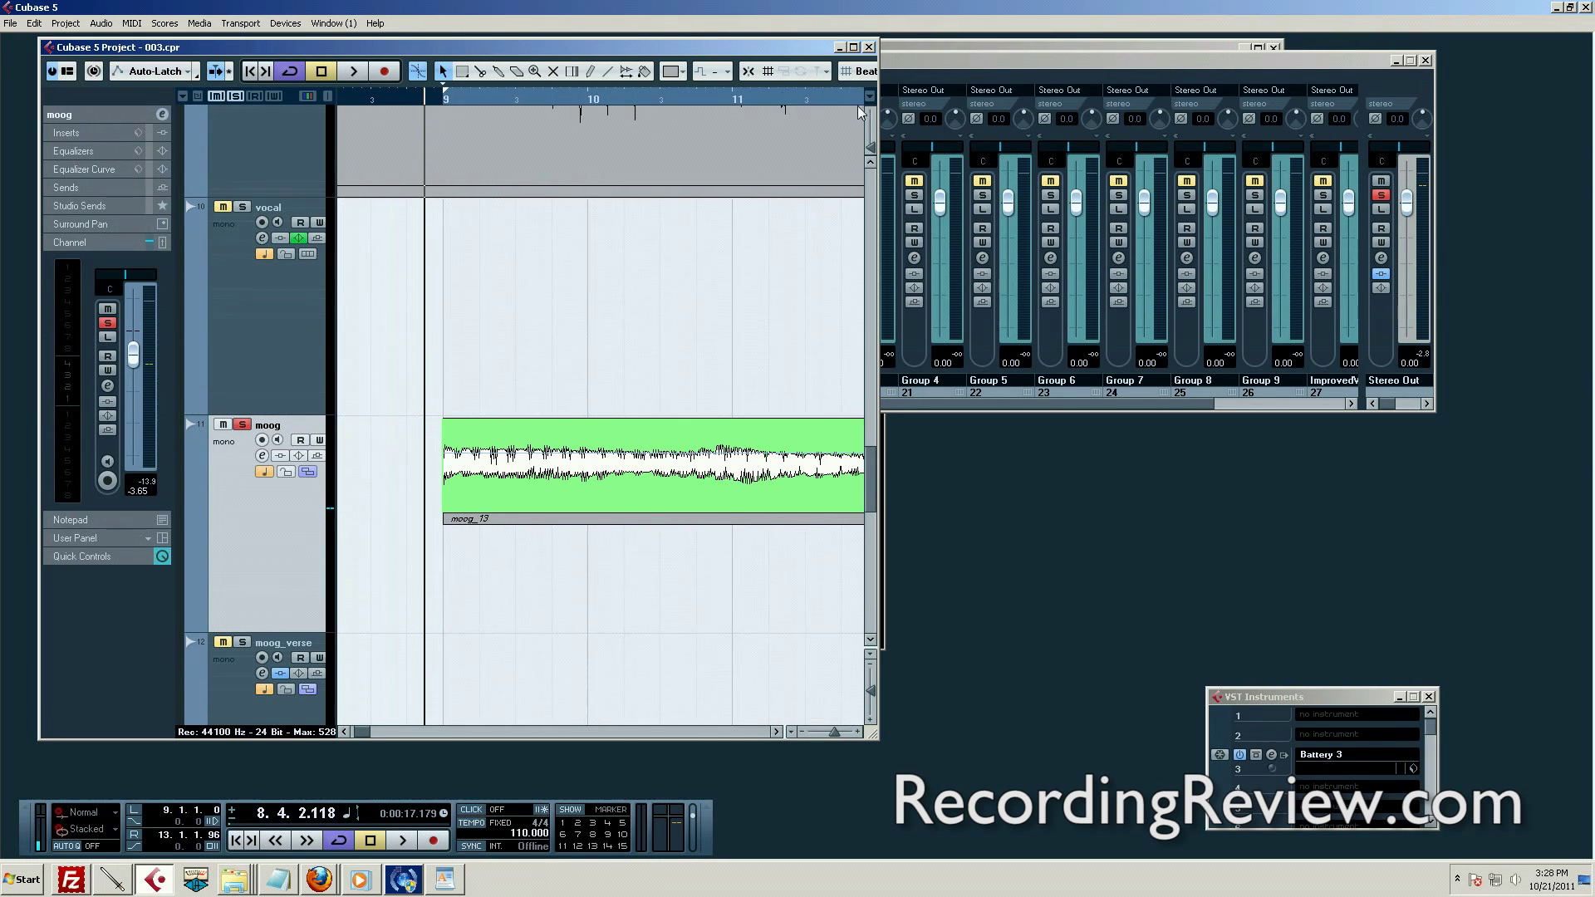
pyautogui.moveTo(874, 737); pyautogui.dragTo(952, 736)
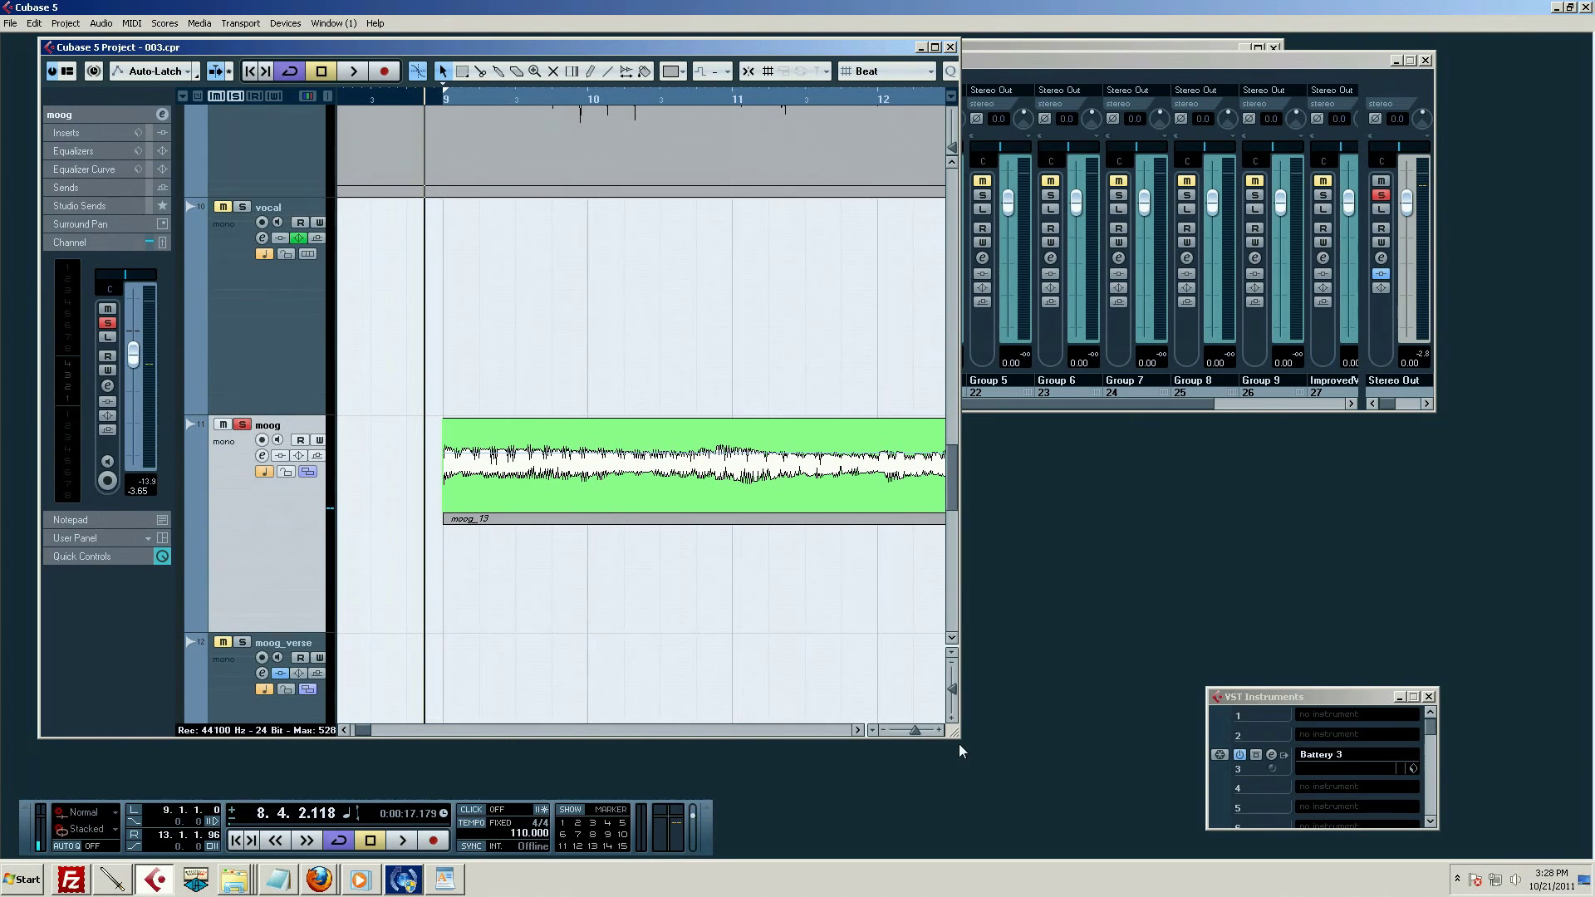
pyautogui.moveTo(959, 742); pyautogui.dragTo(1123, 730)
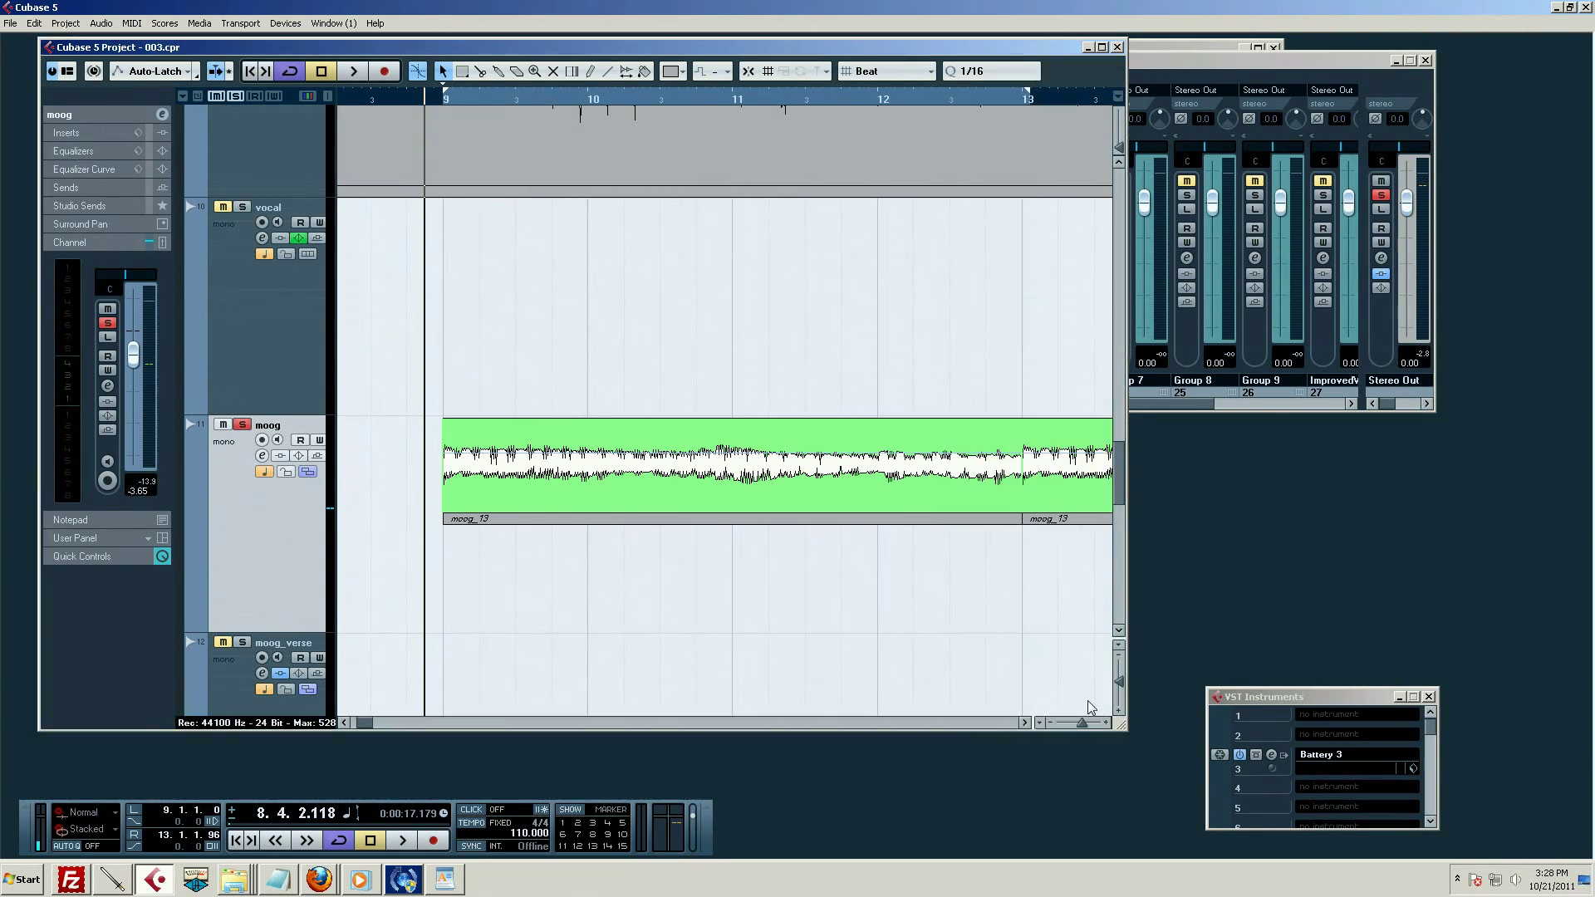
# Play and scrub the moog part around bar 9, then switch Snap on
pyautogui.click(495, 98)
pyautogui.click(492, 92)
pyautogui.moveTo(563, 95); pyautogui.dragTo(480, 171)
pyautogui.moveTo(478, 100); pyautogui.dragTo(516, 26)
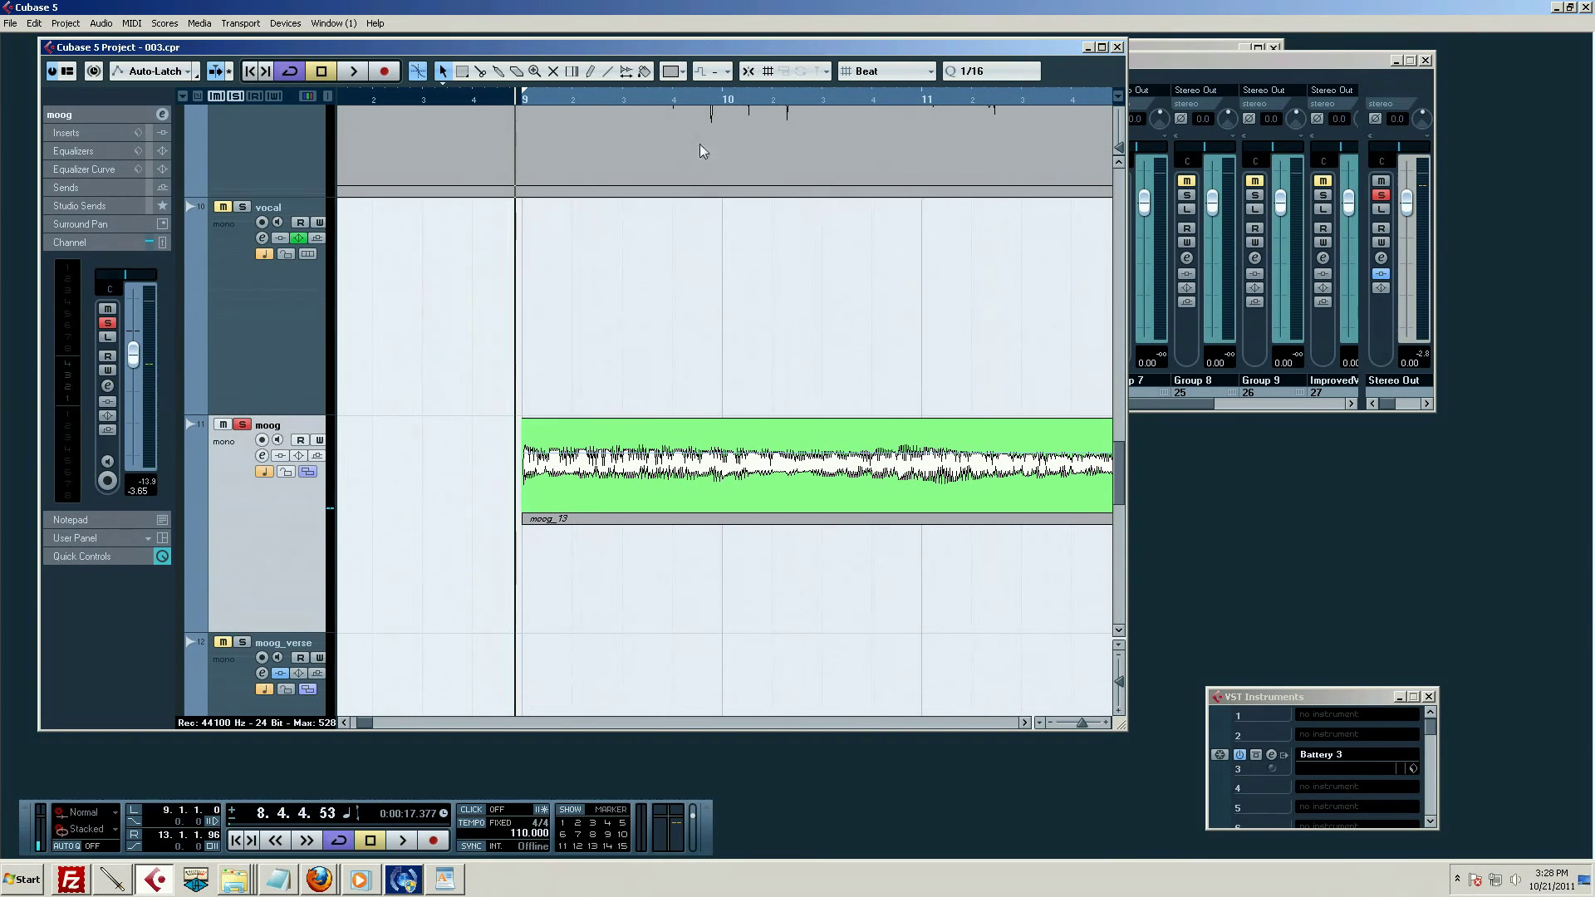
pyautogui.click(748, 71)
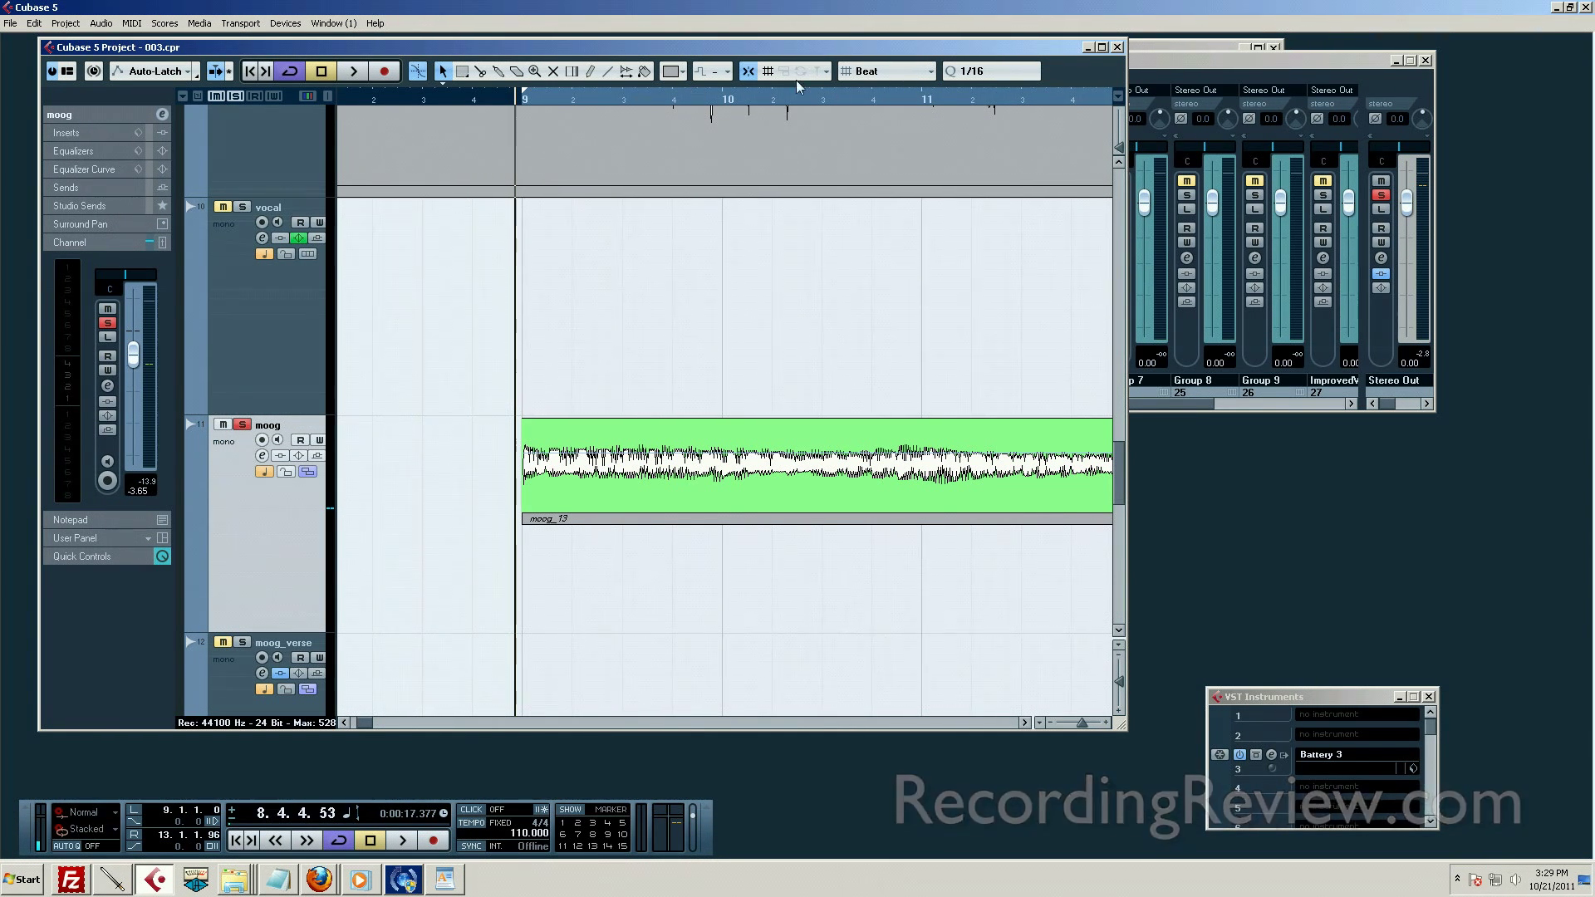
# Set the snap grid to Bar and position the playhead around bars 9–11
pyautogui.click(924, 73)
pyautogui.click(872, 86)
pyautogui.click(520, 105)
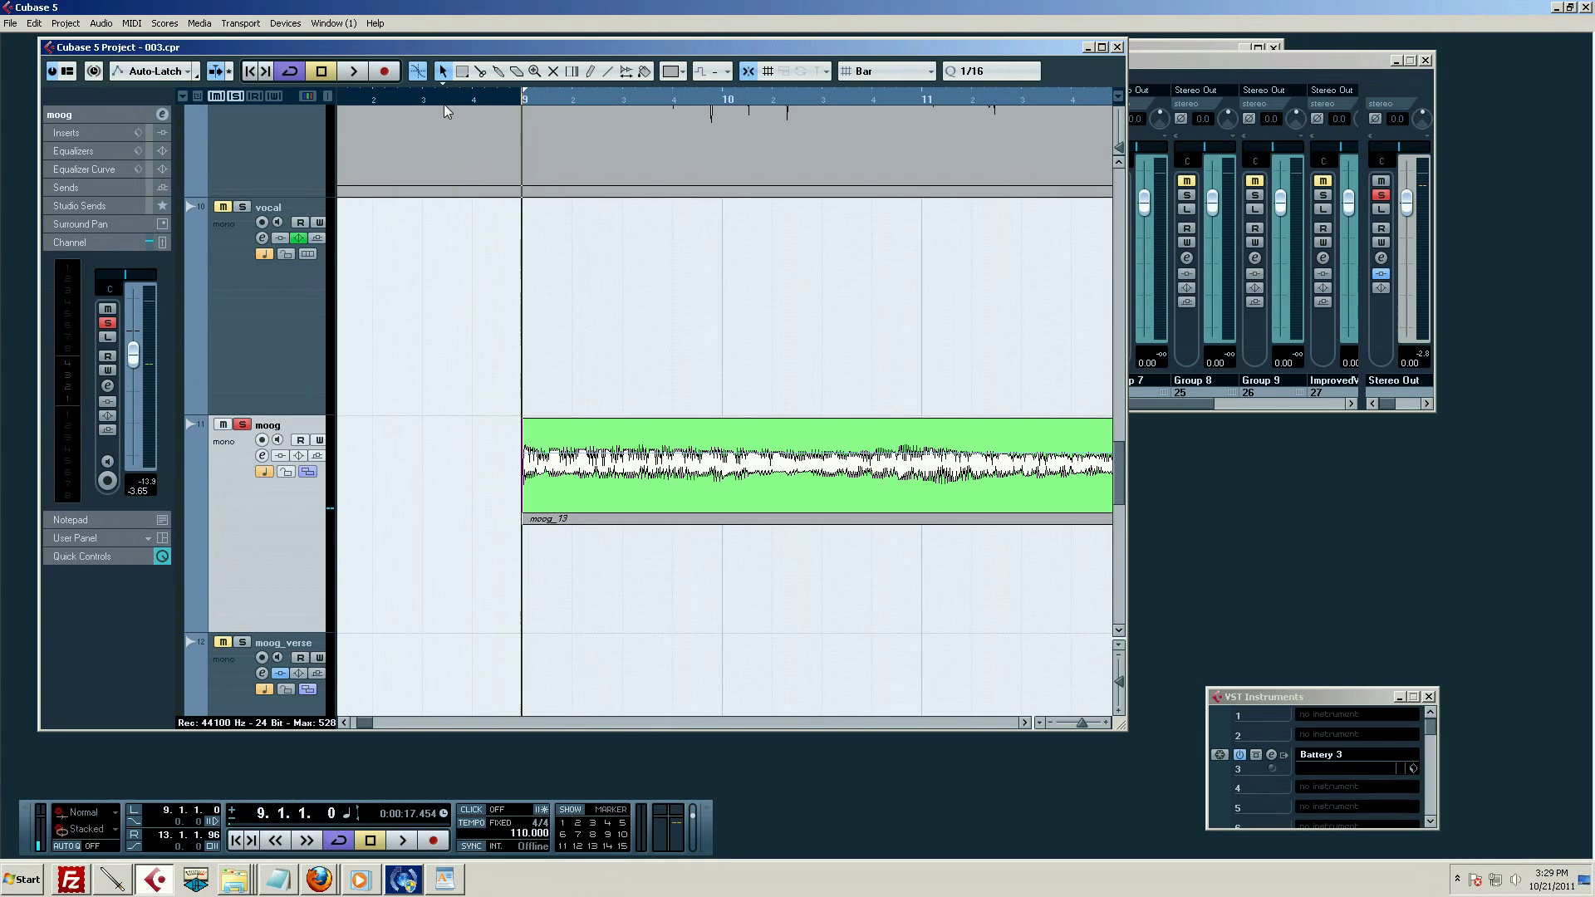
pyautogui.moveTo(461, 103); pyautogui.dragTo(440, 63)
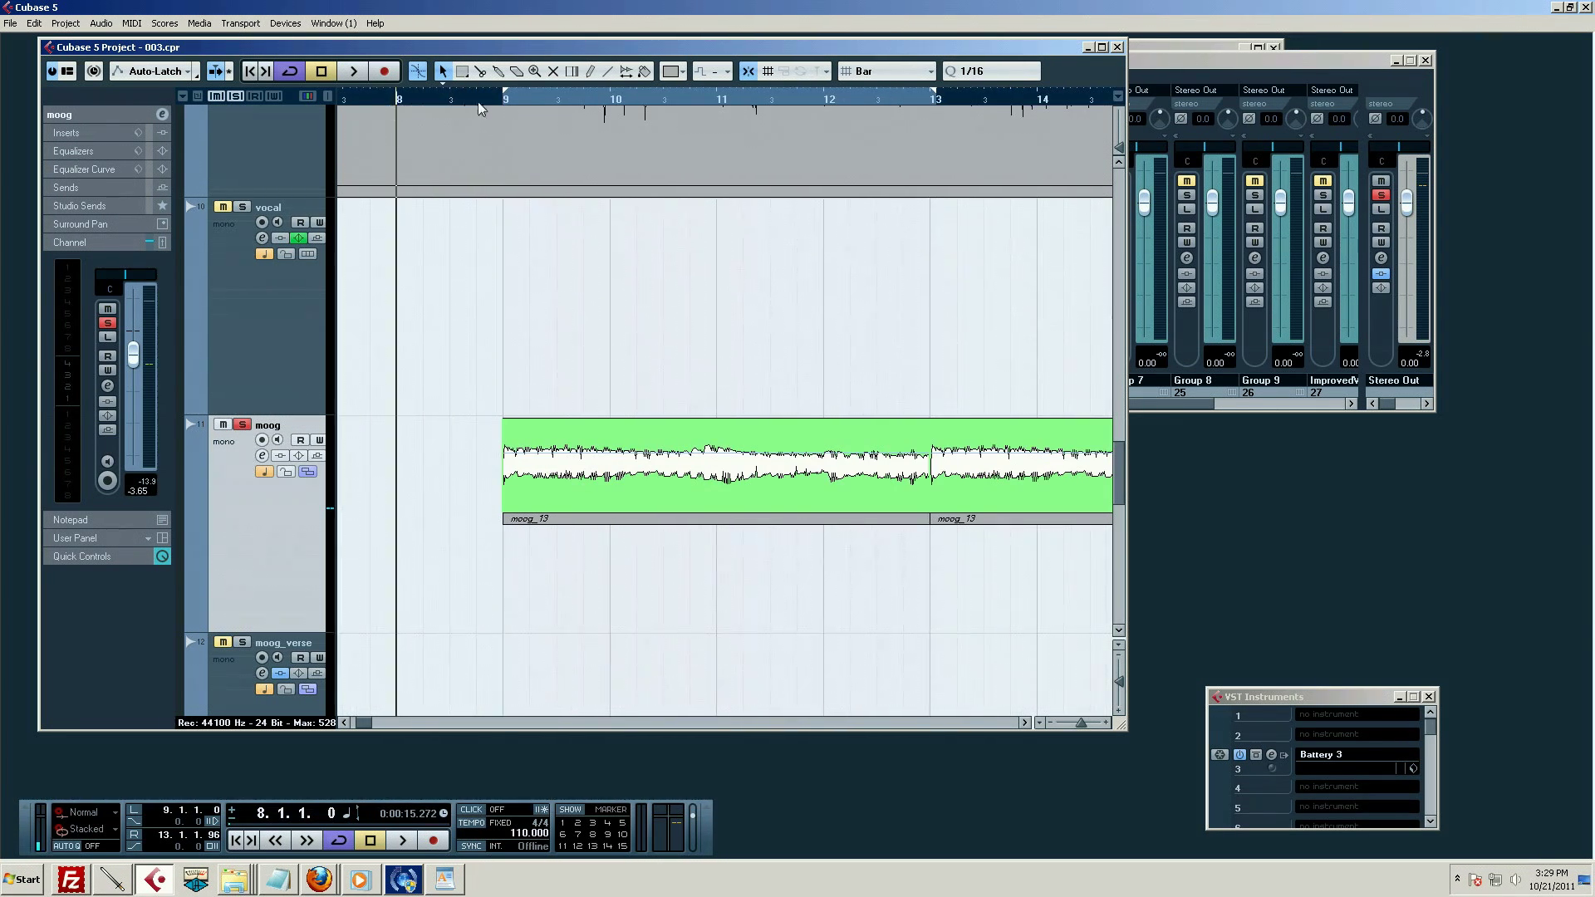
pyautogui.moveTo(498, 103); pyautogui.dragTo(821, 105)
pyautogui.press('3')
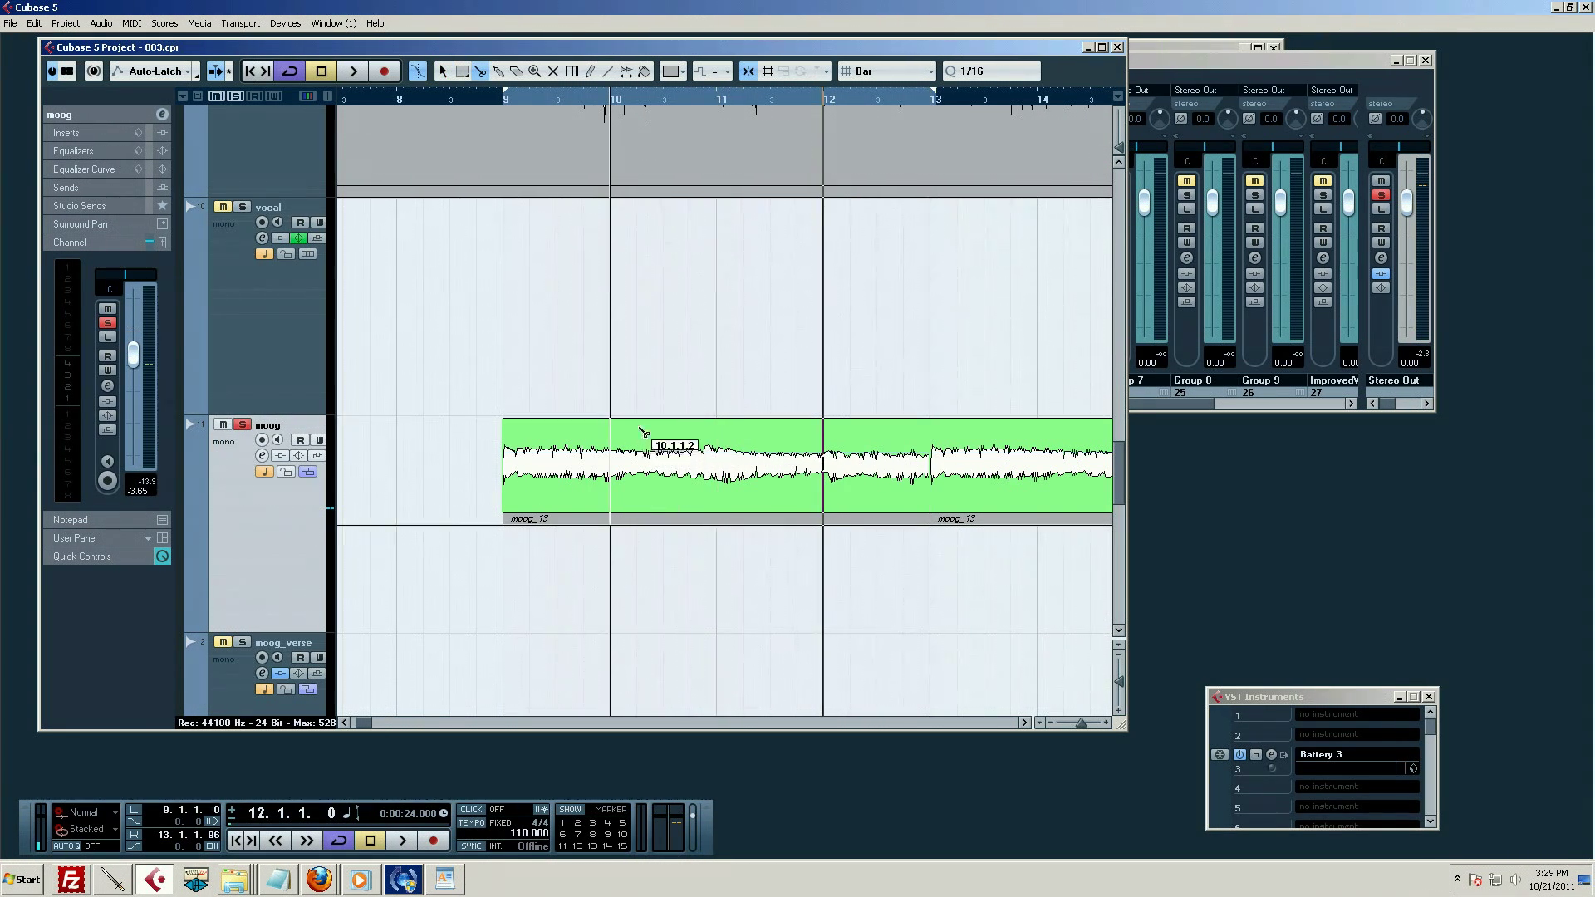
pyautogui.press('1')
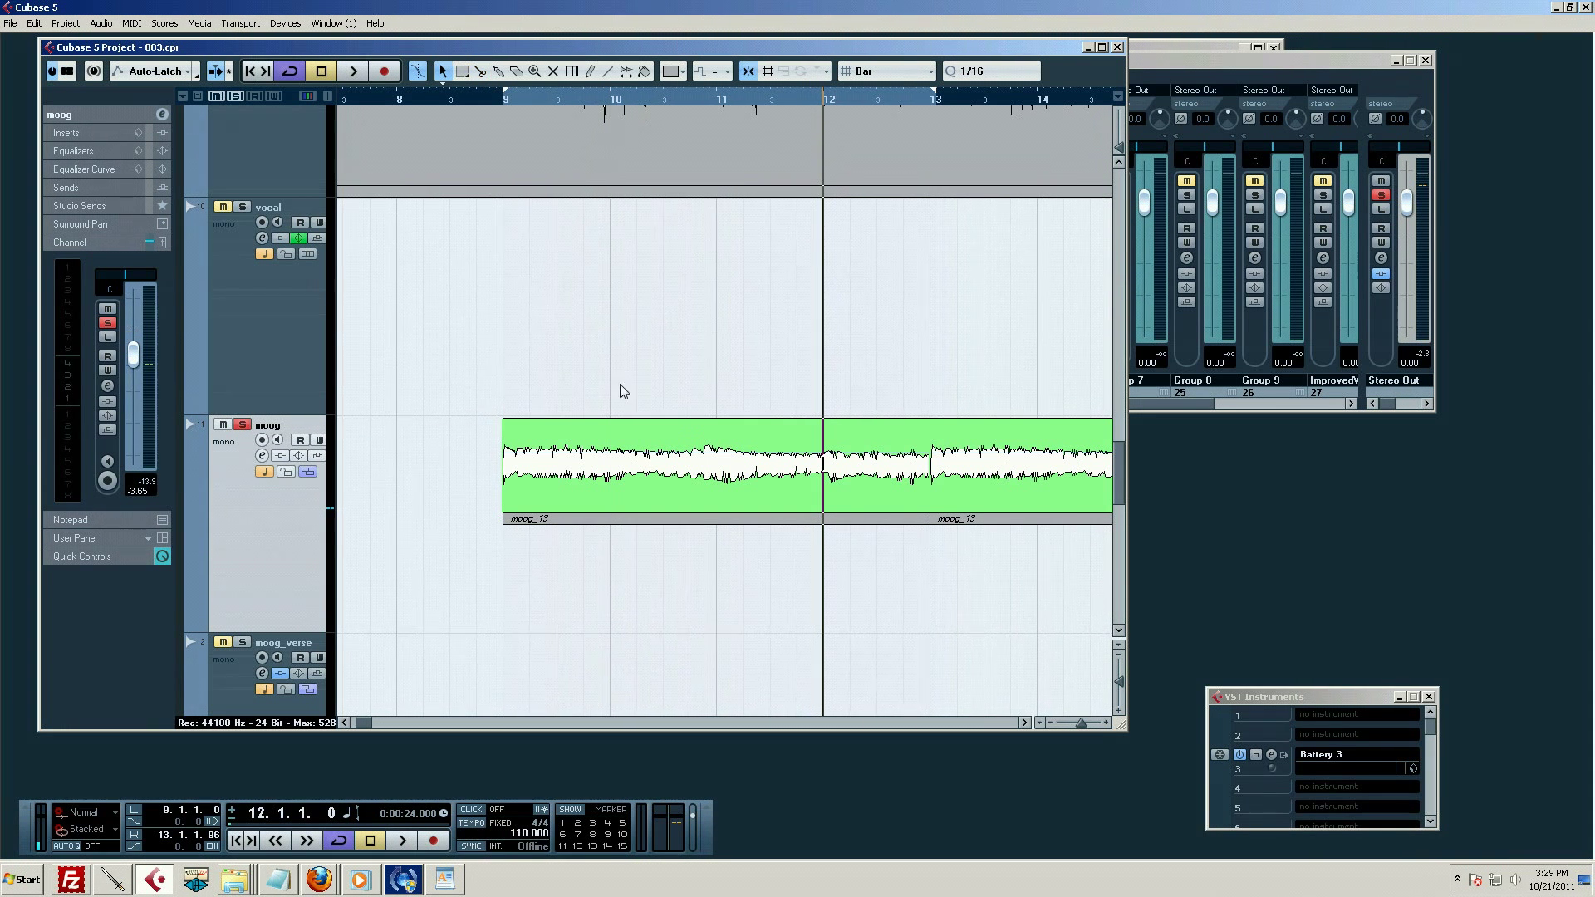
# Split the moog_13 event at bars 10, 11 and 12 and select the bar 11–12 piece
pyautogui.click(480, 72)
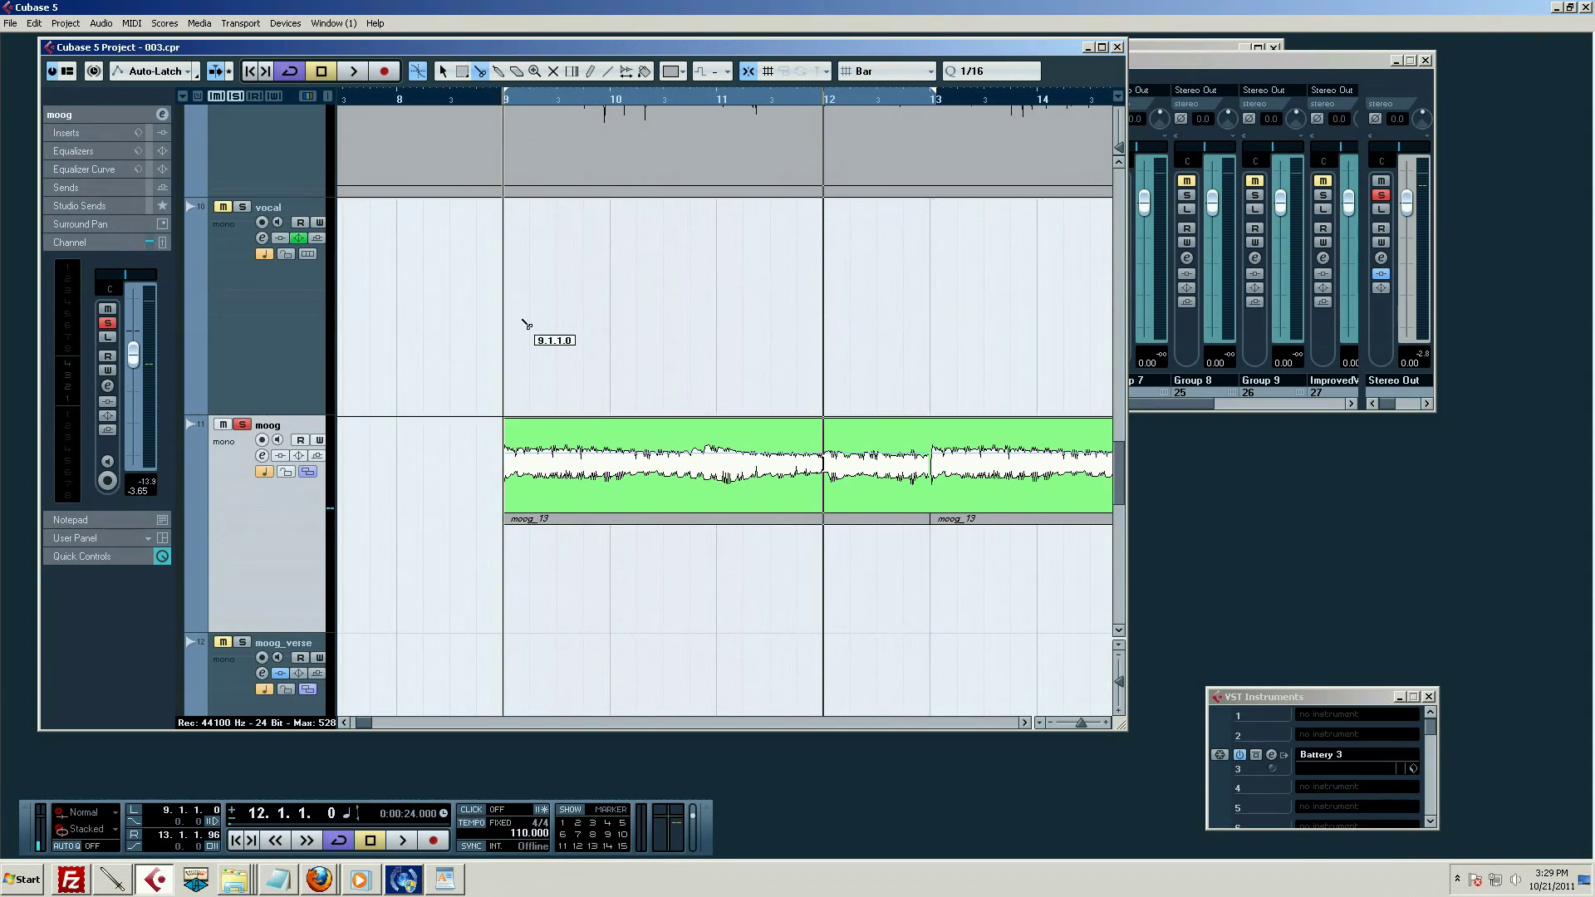
pyautogui.click(609, 485)
pyautogui.click(723, 480)
pyautogui.click(823, 480)
pyautogui.press('1')
pyautogui.click(788, 495)
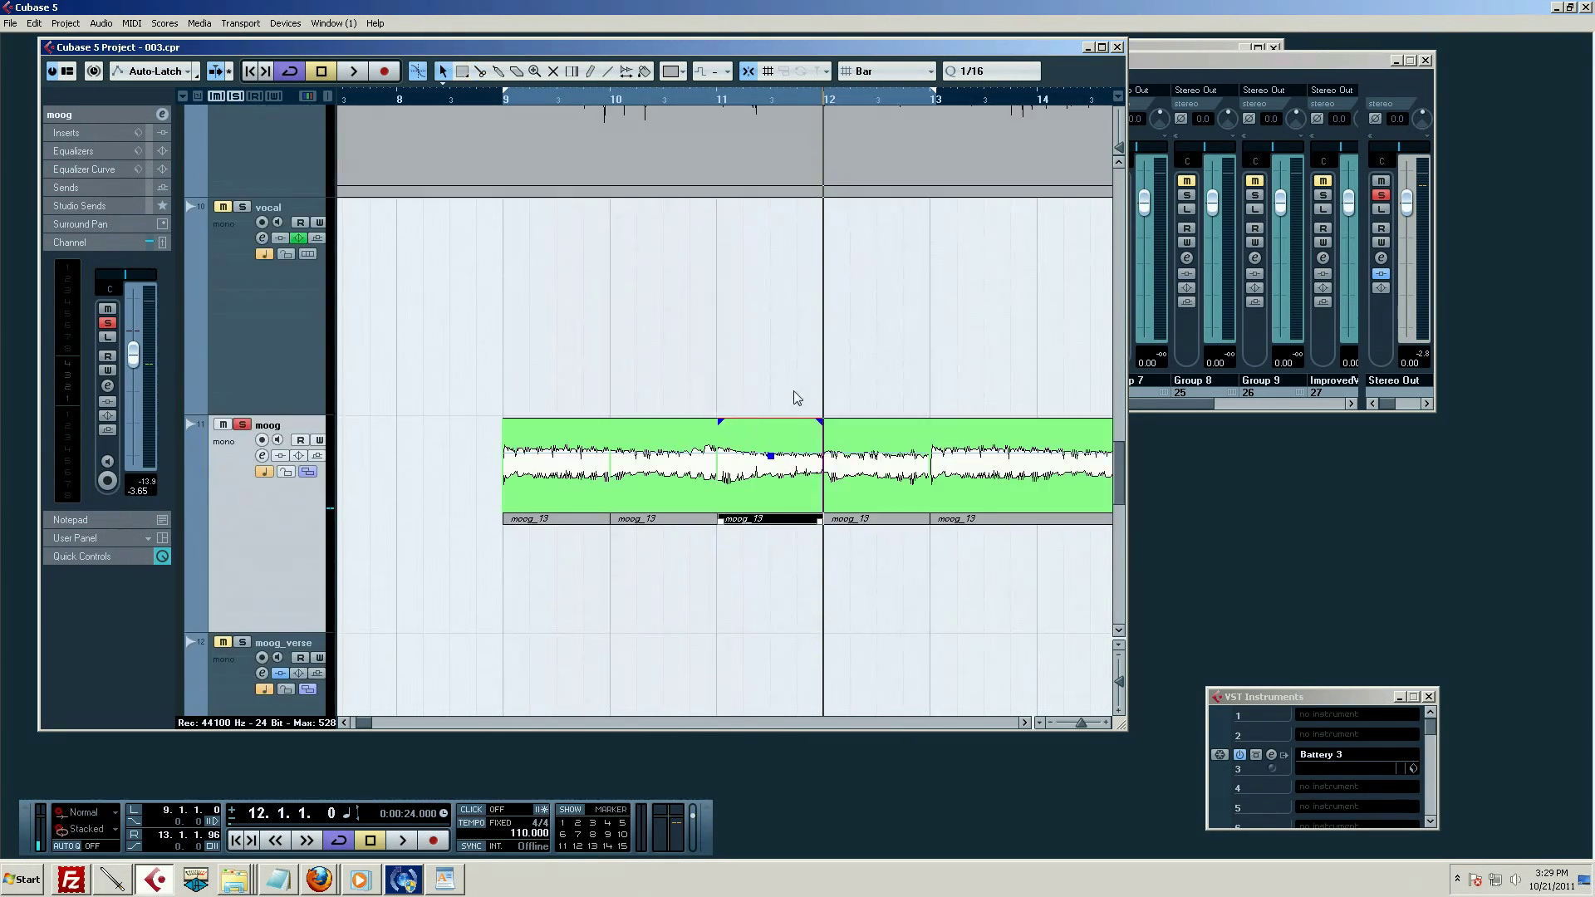
# Play from bar 9, then test muting and unmuting the bar 10–11 piece
pyautogui.moveTo(491, 96); pyautogui.dragTo(492, 104)
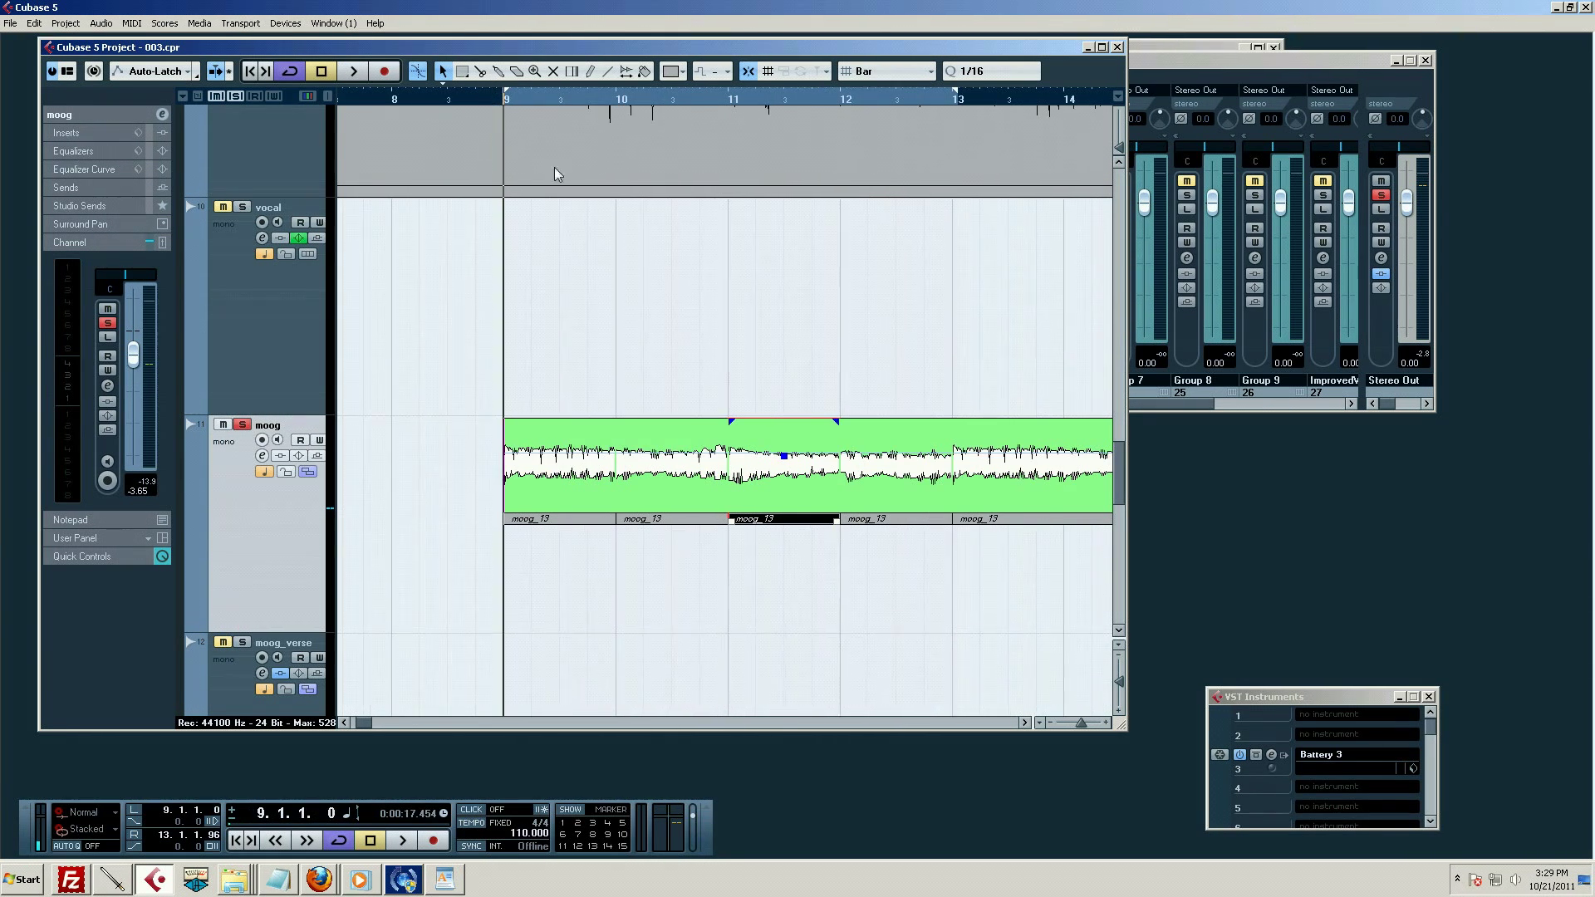
pyautogui.press('space')
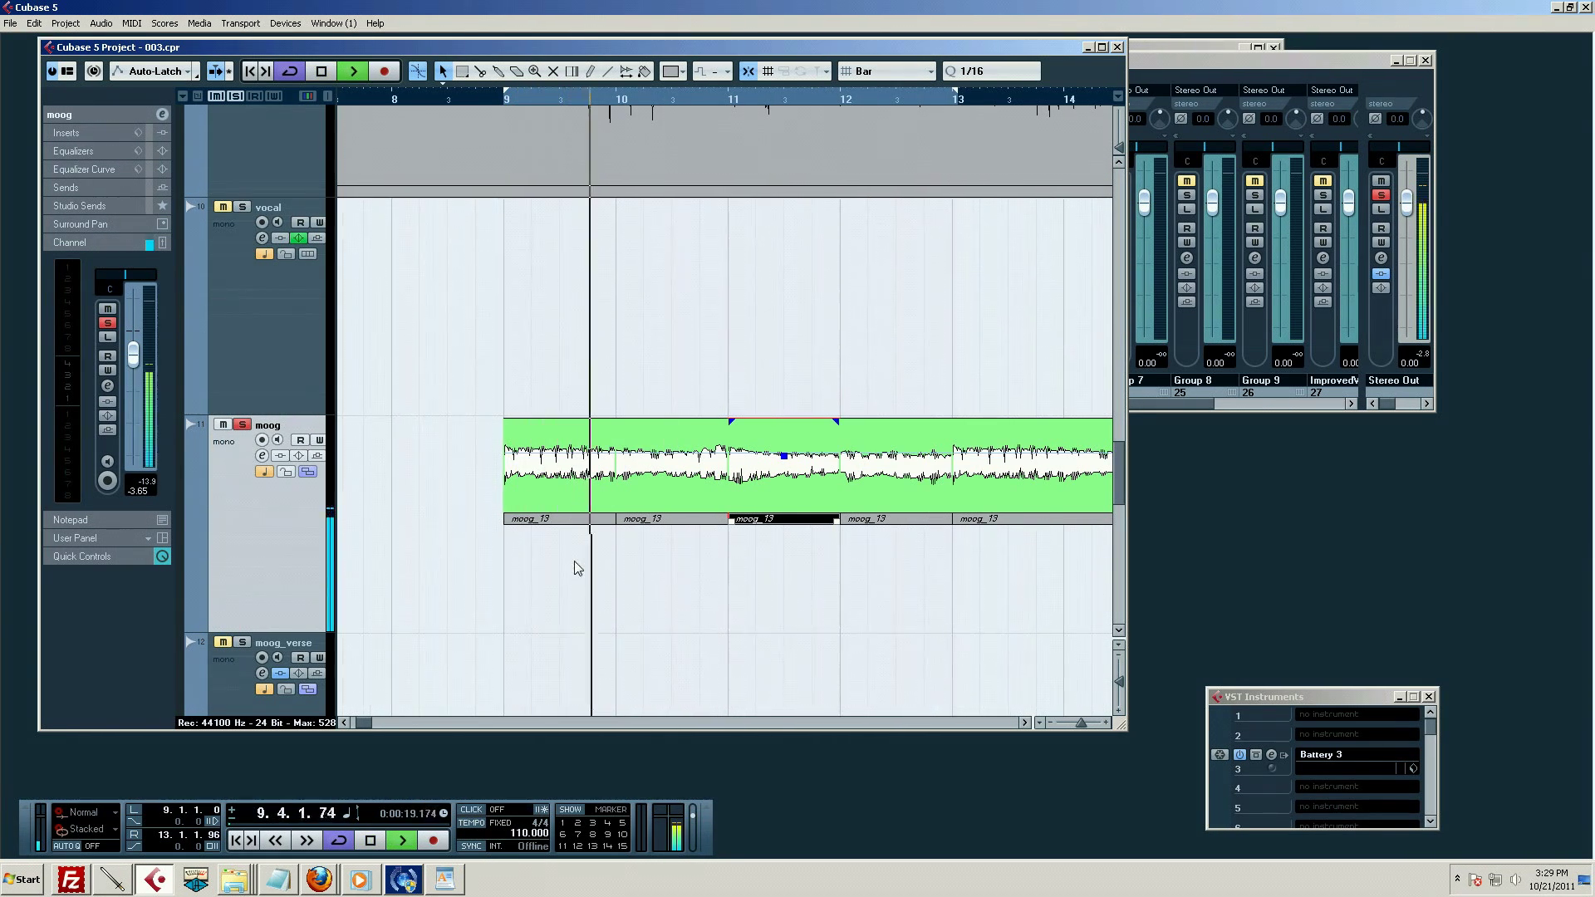
pyautogui.press('space')
pyautogui.click(656, 519)
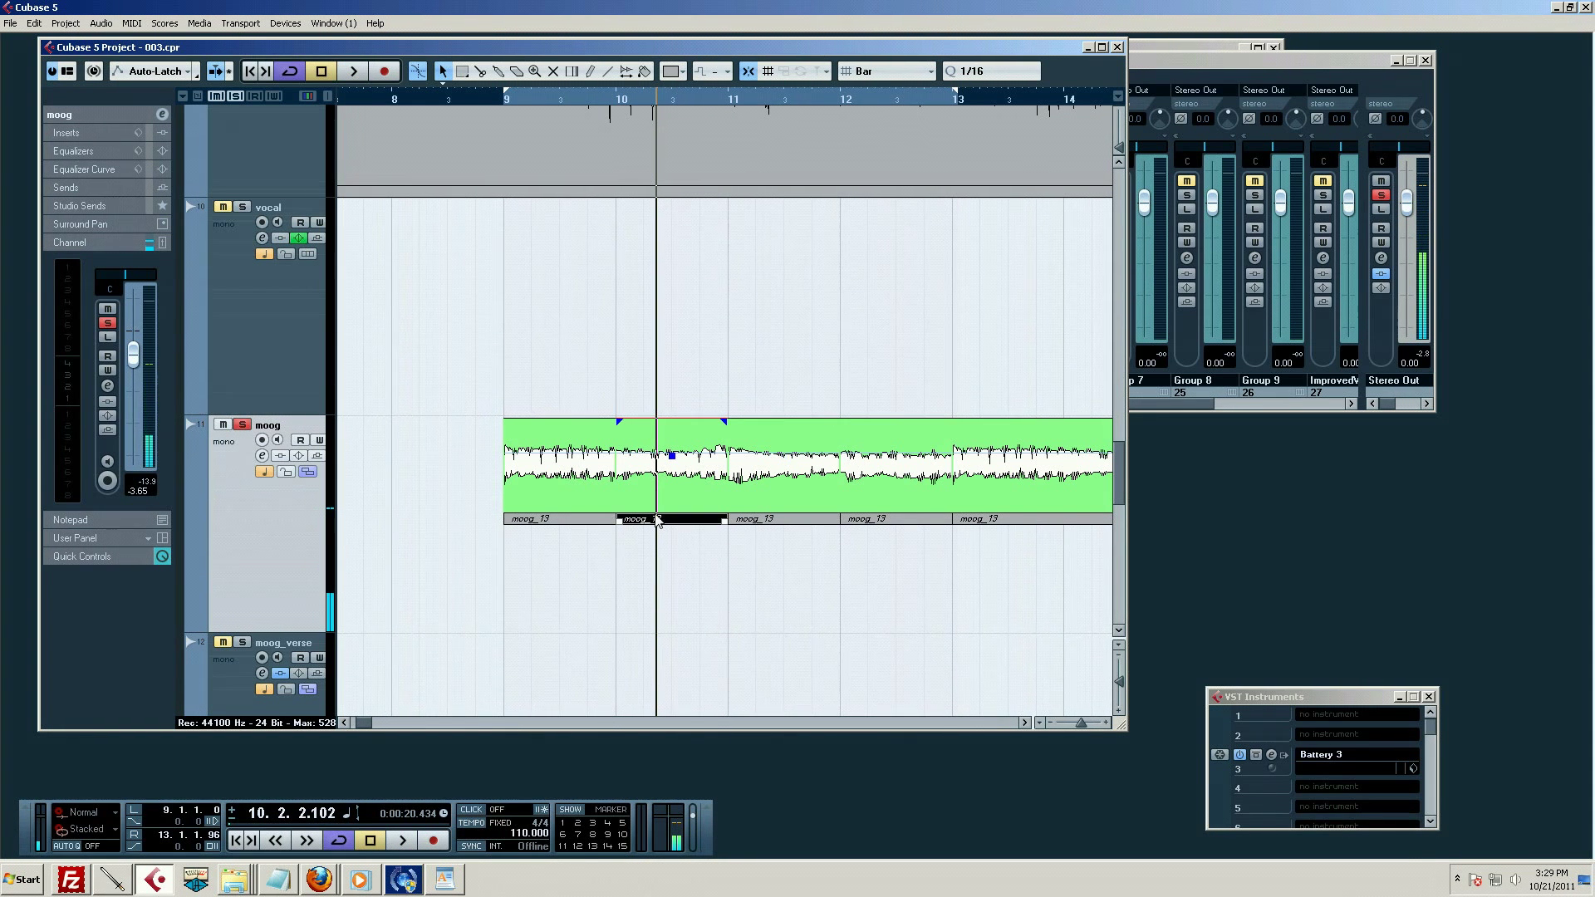
pyautogui.press('7')
pyautogui.click(664, 461)
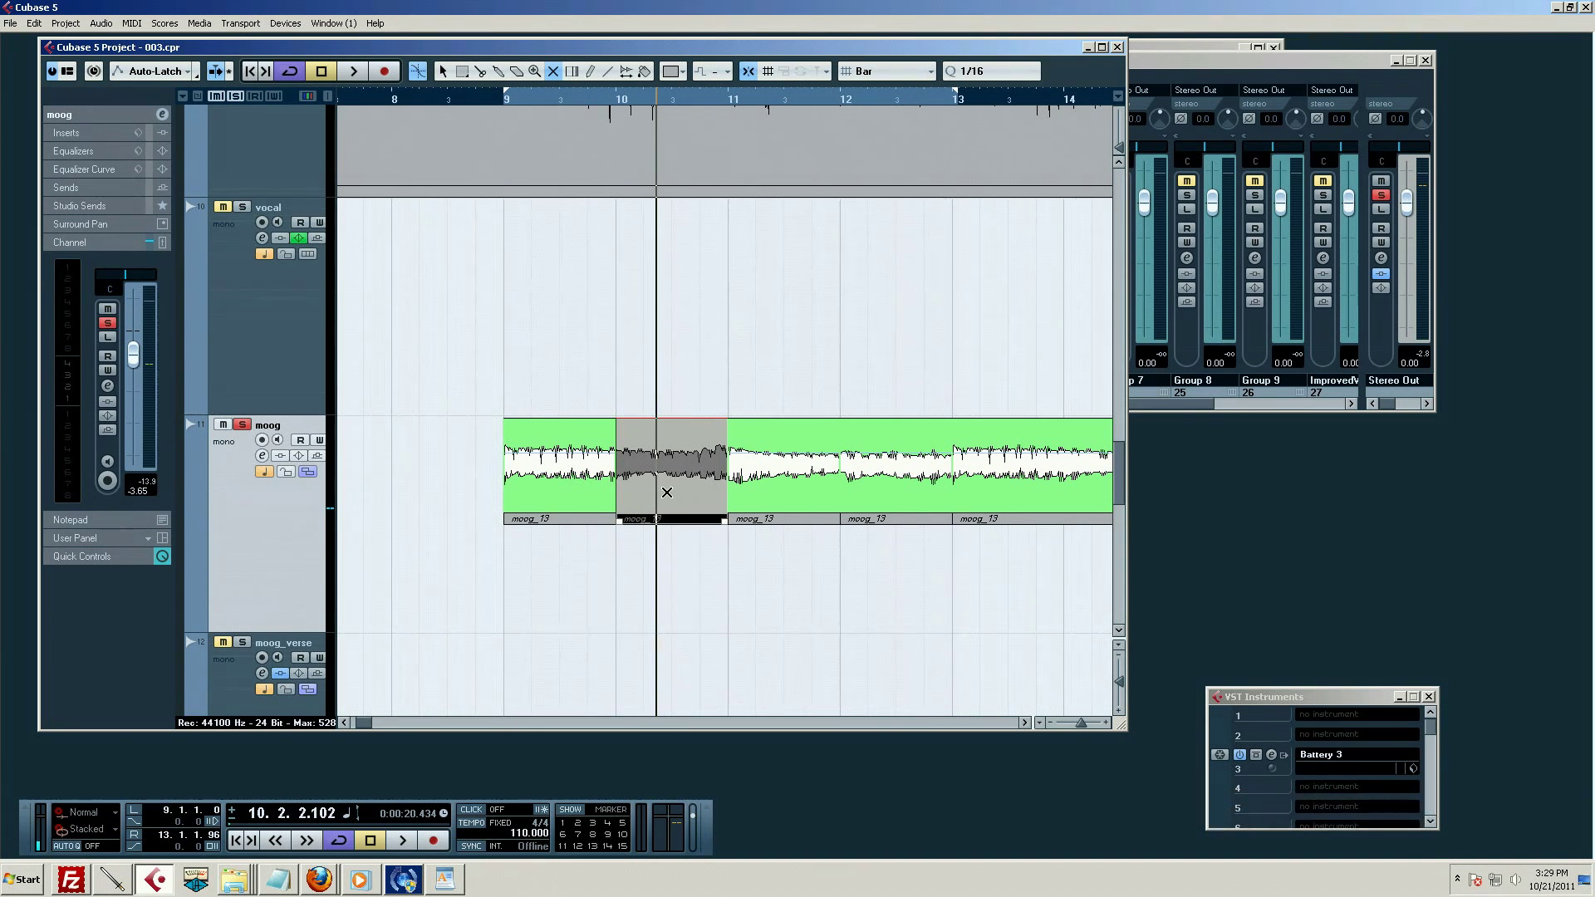
pyautogui.click(667, 493)
# Mute the moog_13 section between bars 10 and 11 and select the first event
pyautogui.press('1')
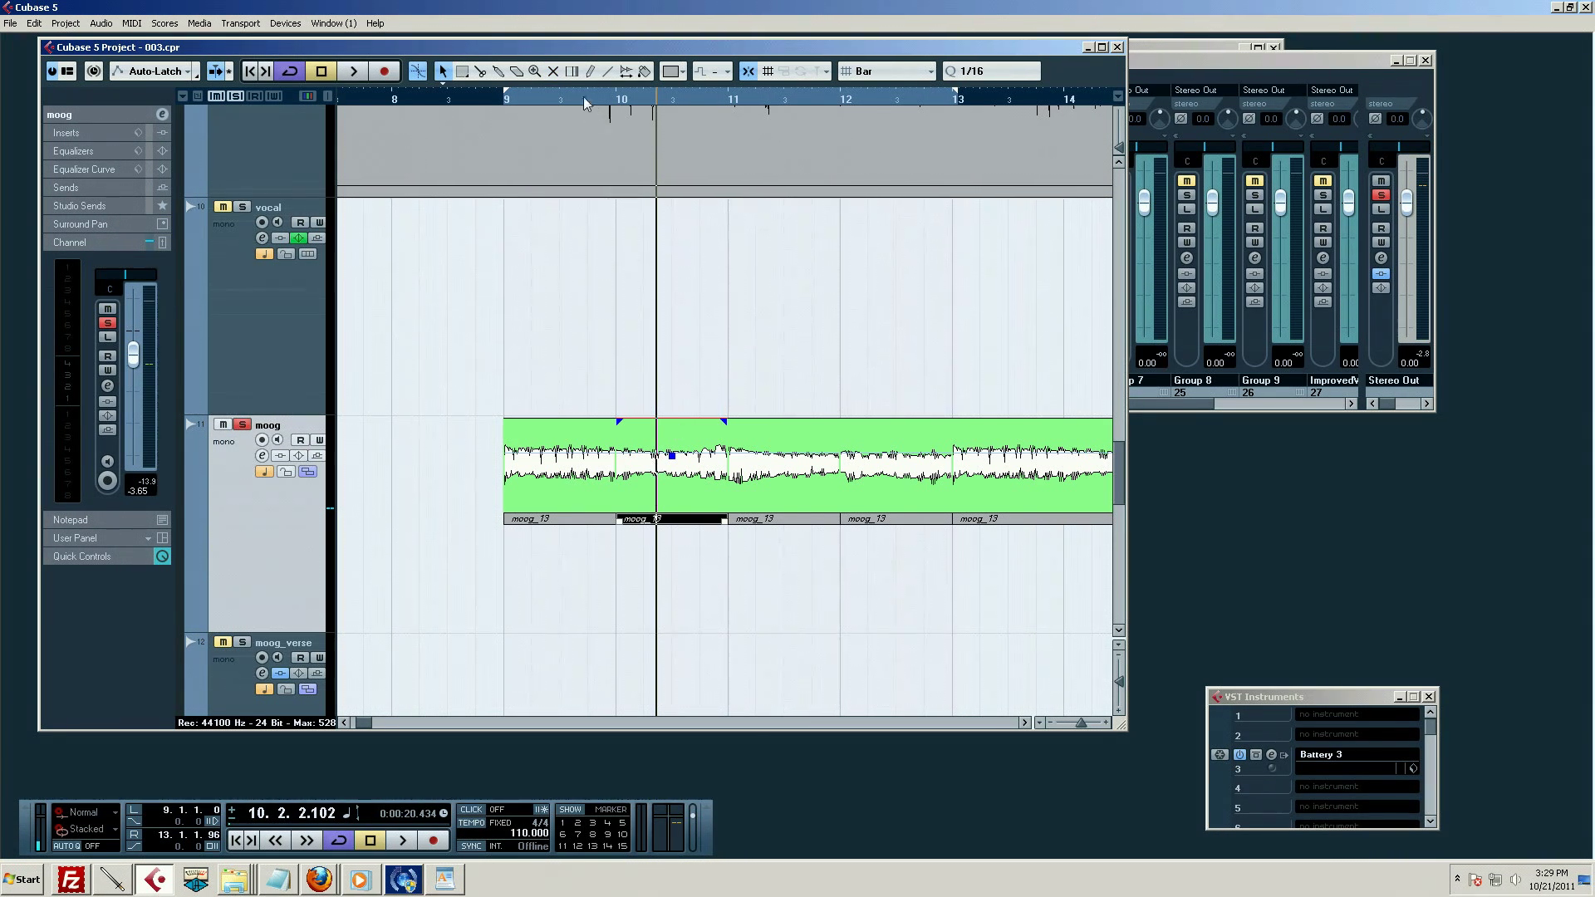
pyautogui.click(553, 72)
pyautogui.click(639, 455)
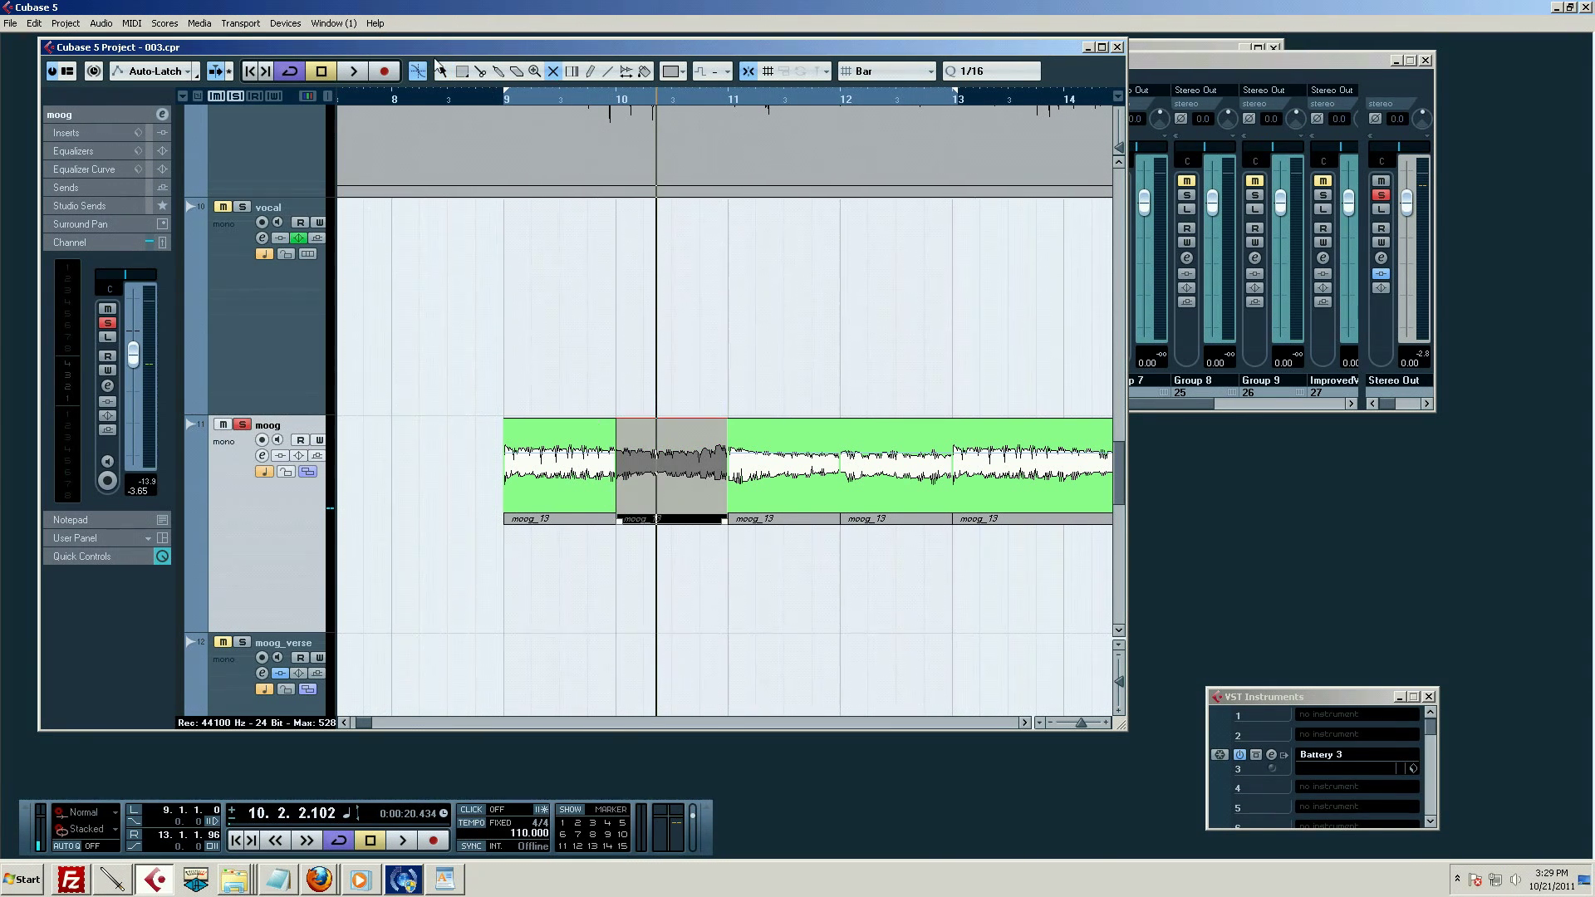
pyautogui.click(442, 71)
pyautogui.click(555, 464)
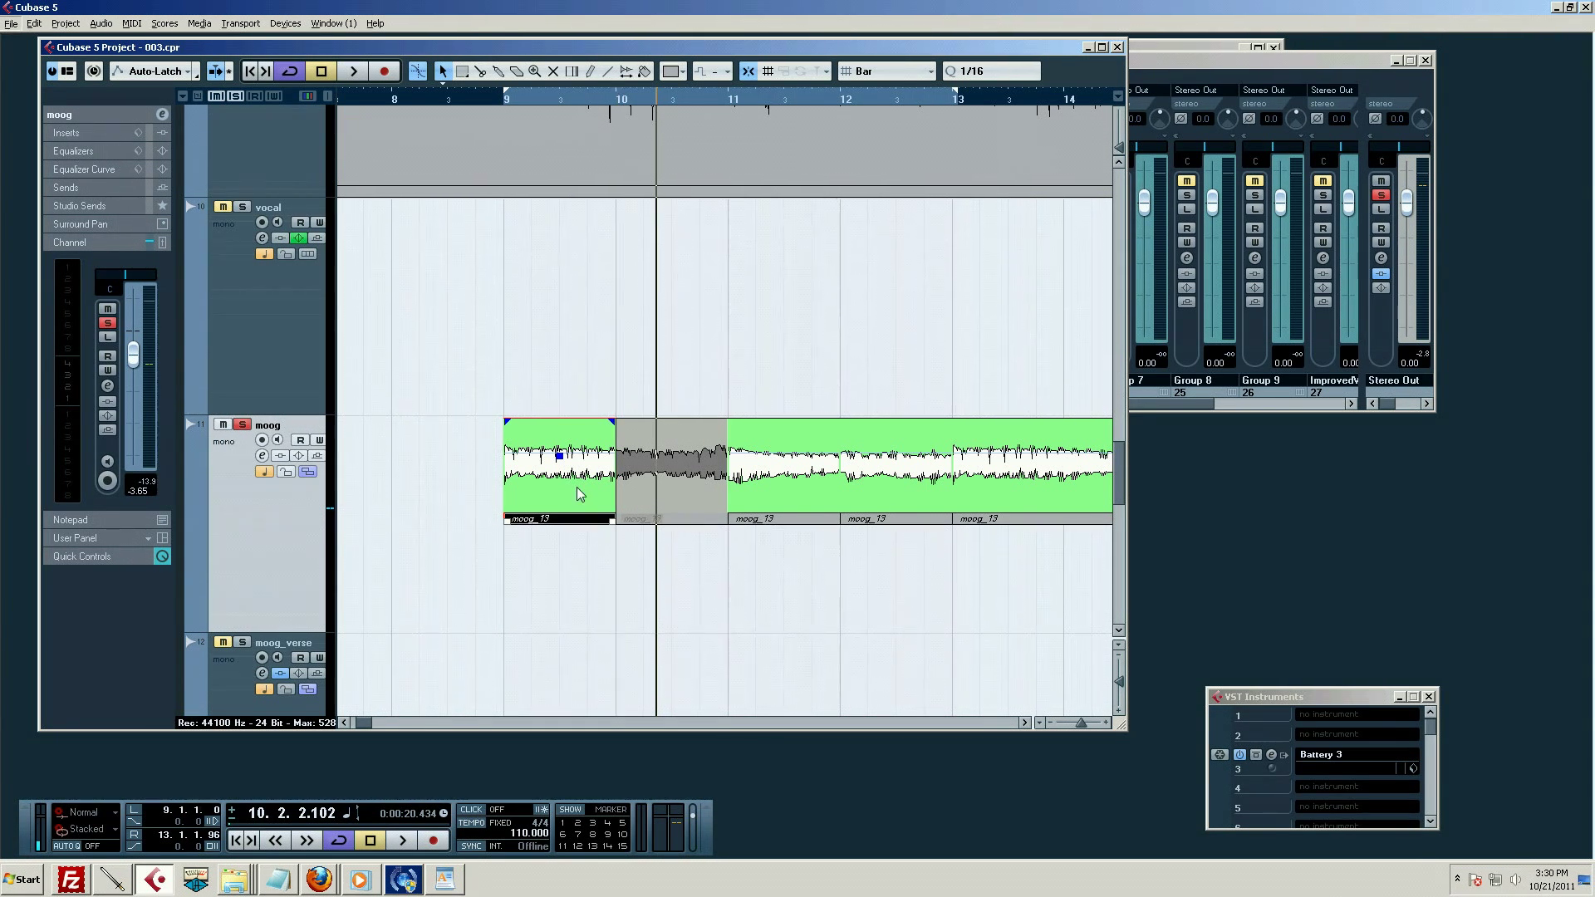
# Copy the moog piece into a lower lane, end the loop at bar 11, and play from bar 9
pyautogui.moveTo(576, 485); pyautogui.dragTo(691, 569)
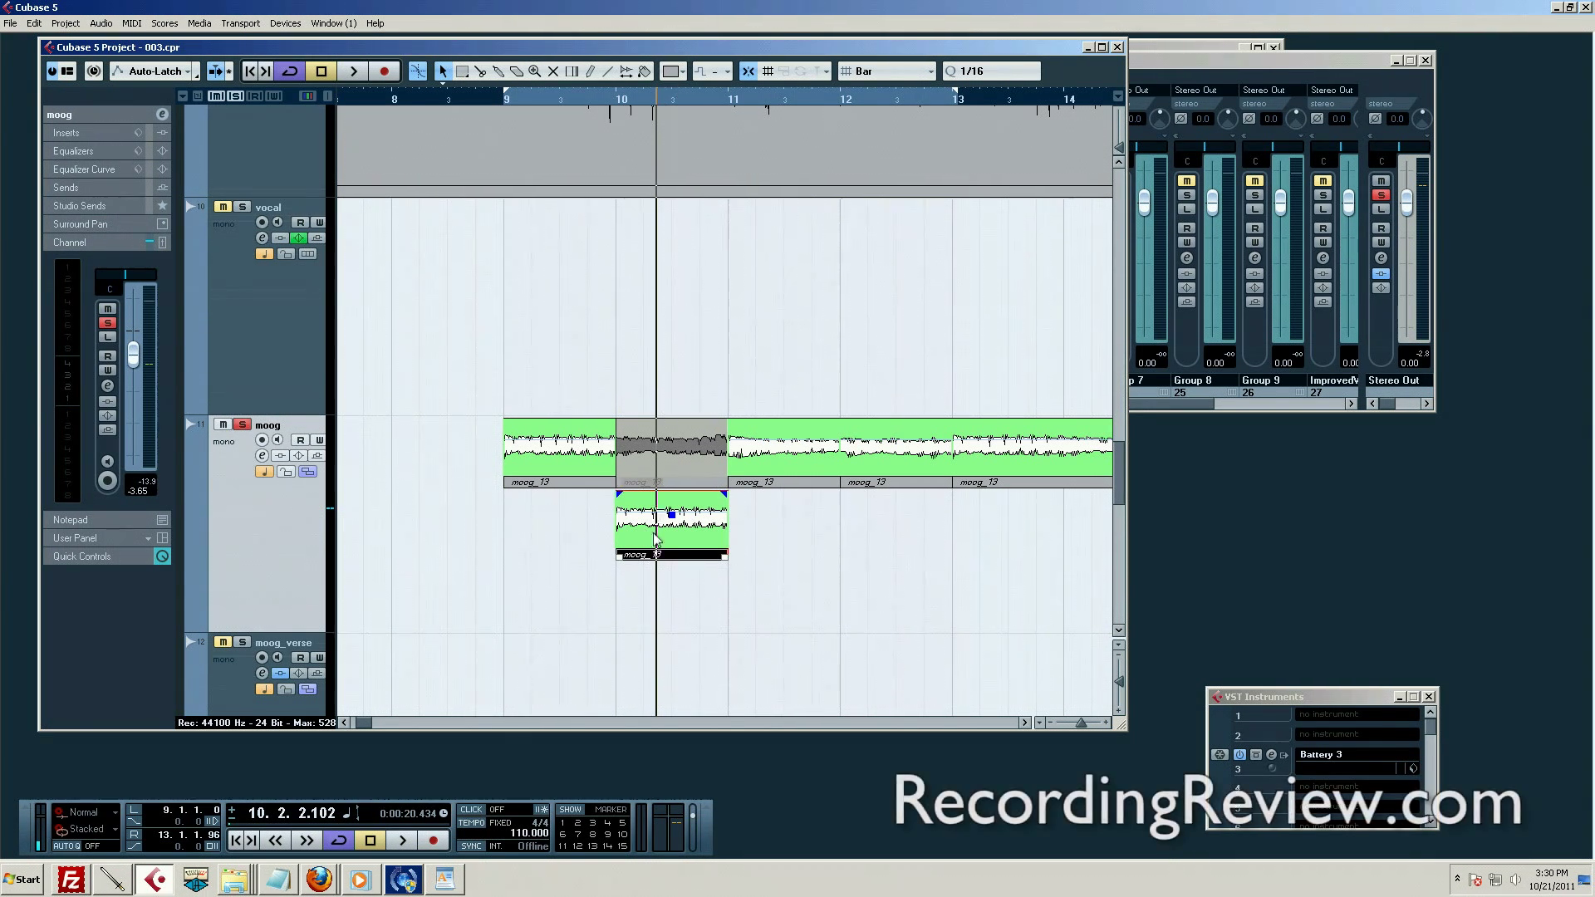
pyautogui.moveTo(660, 550); pyautogui.dragTo(701, 550)
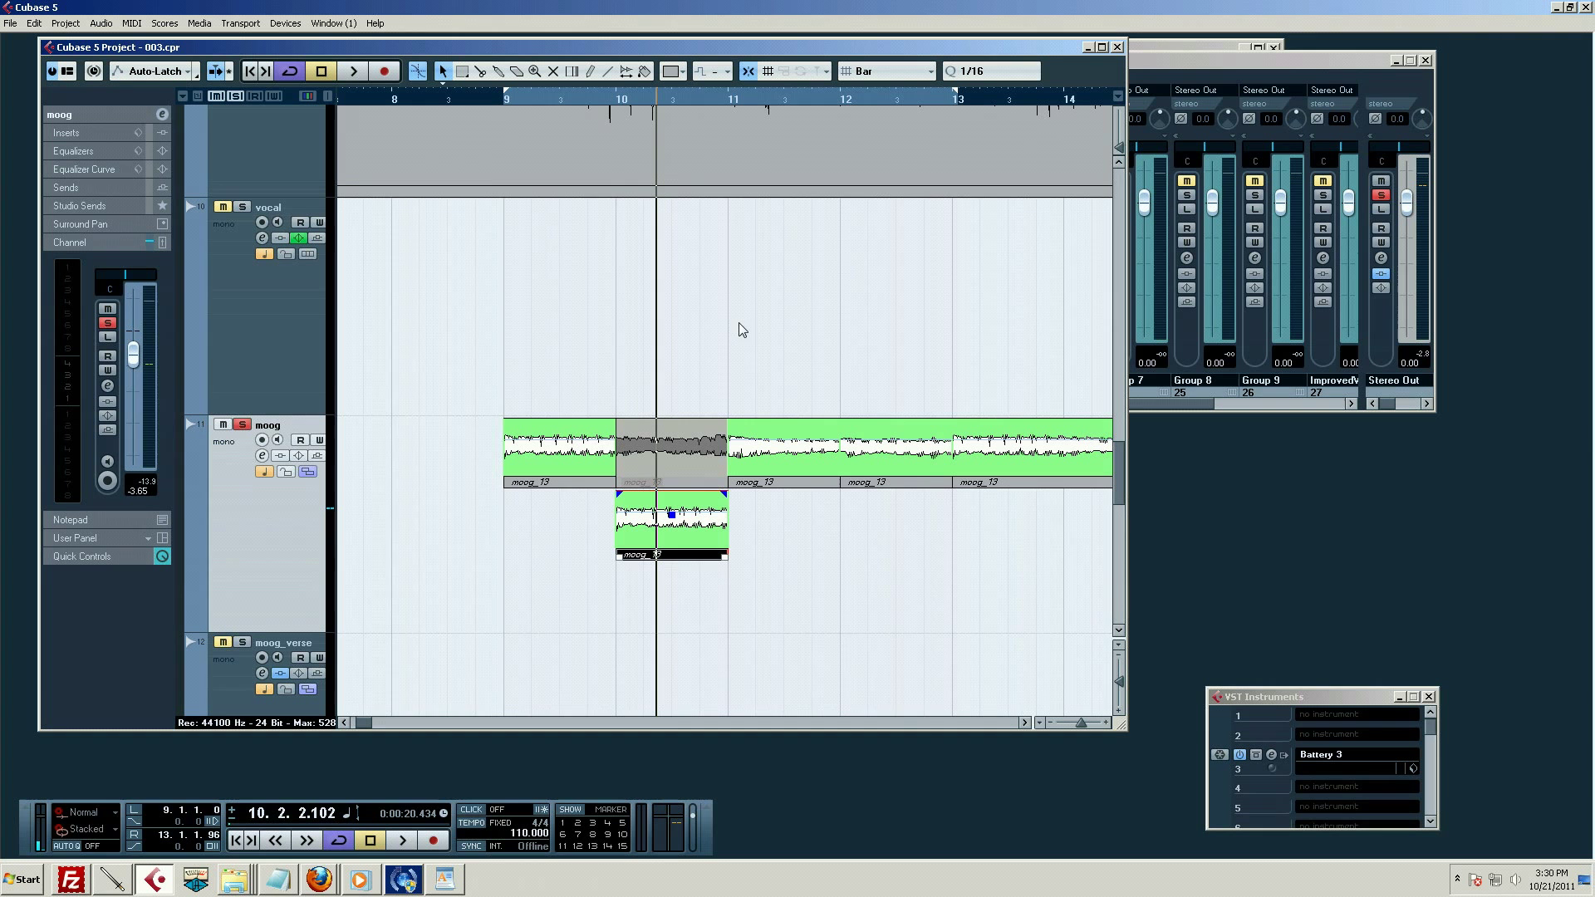
pyautogui.keyDown('alt'); pyautogui.click(731, 98); pyautogui.keyUp('alt')
pyautogui.click(508, 98)
pyautogui.press('space')
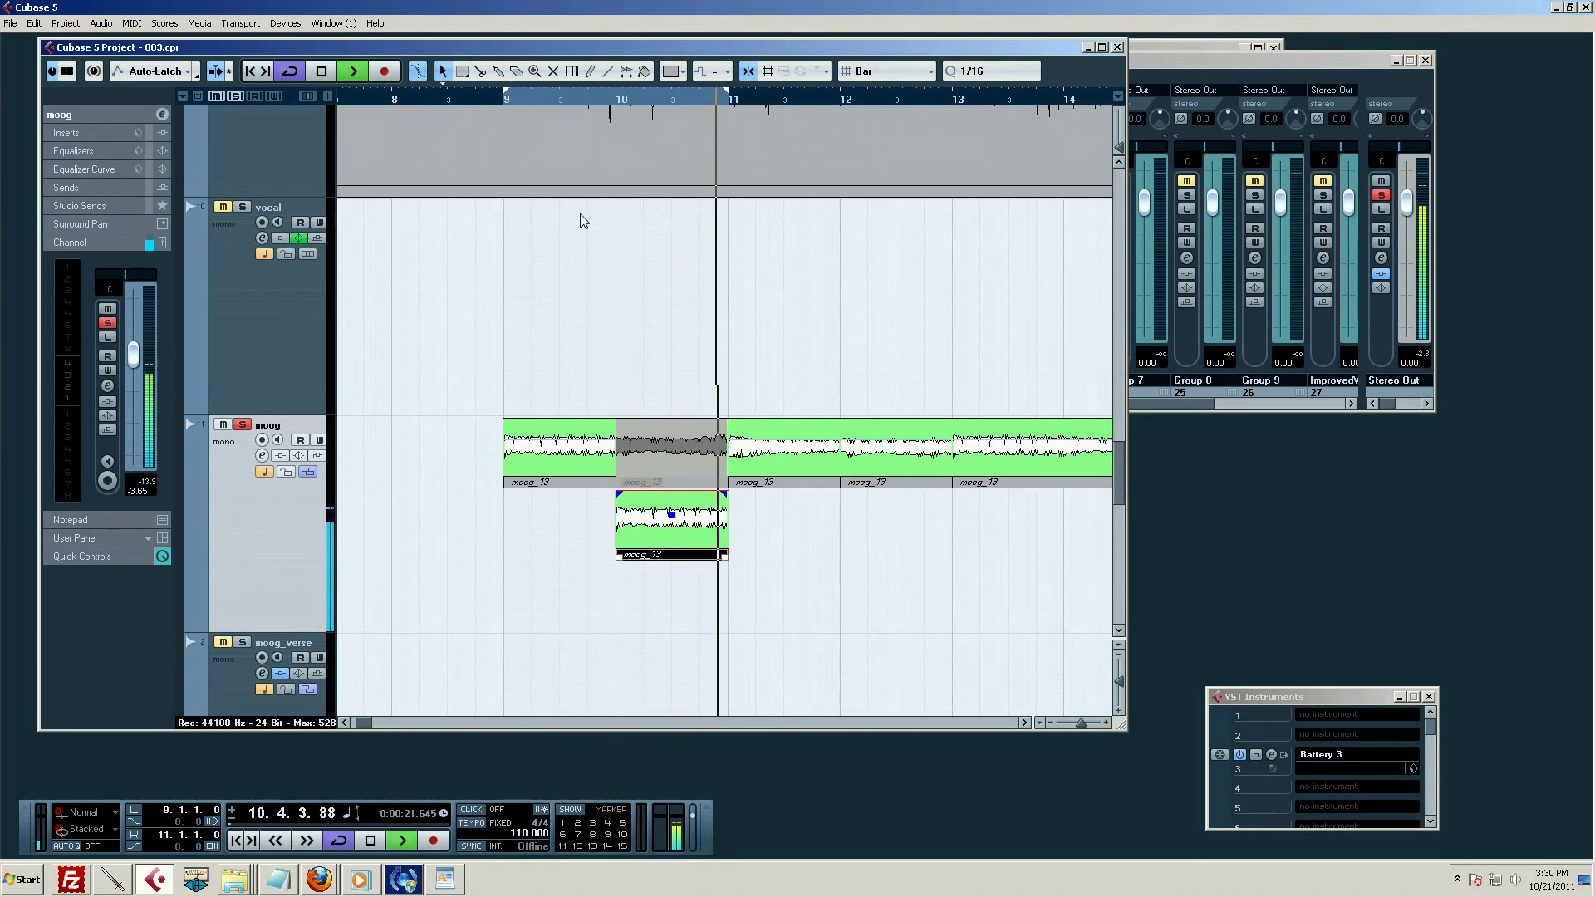
pyautogui.press('space')
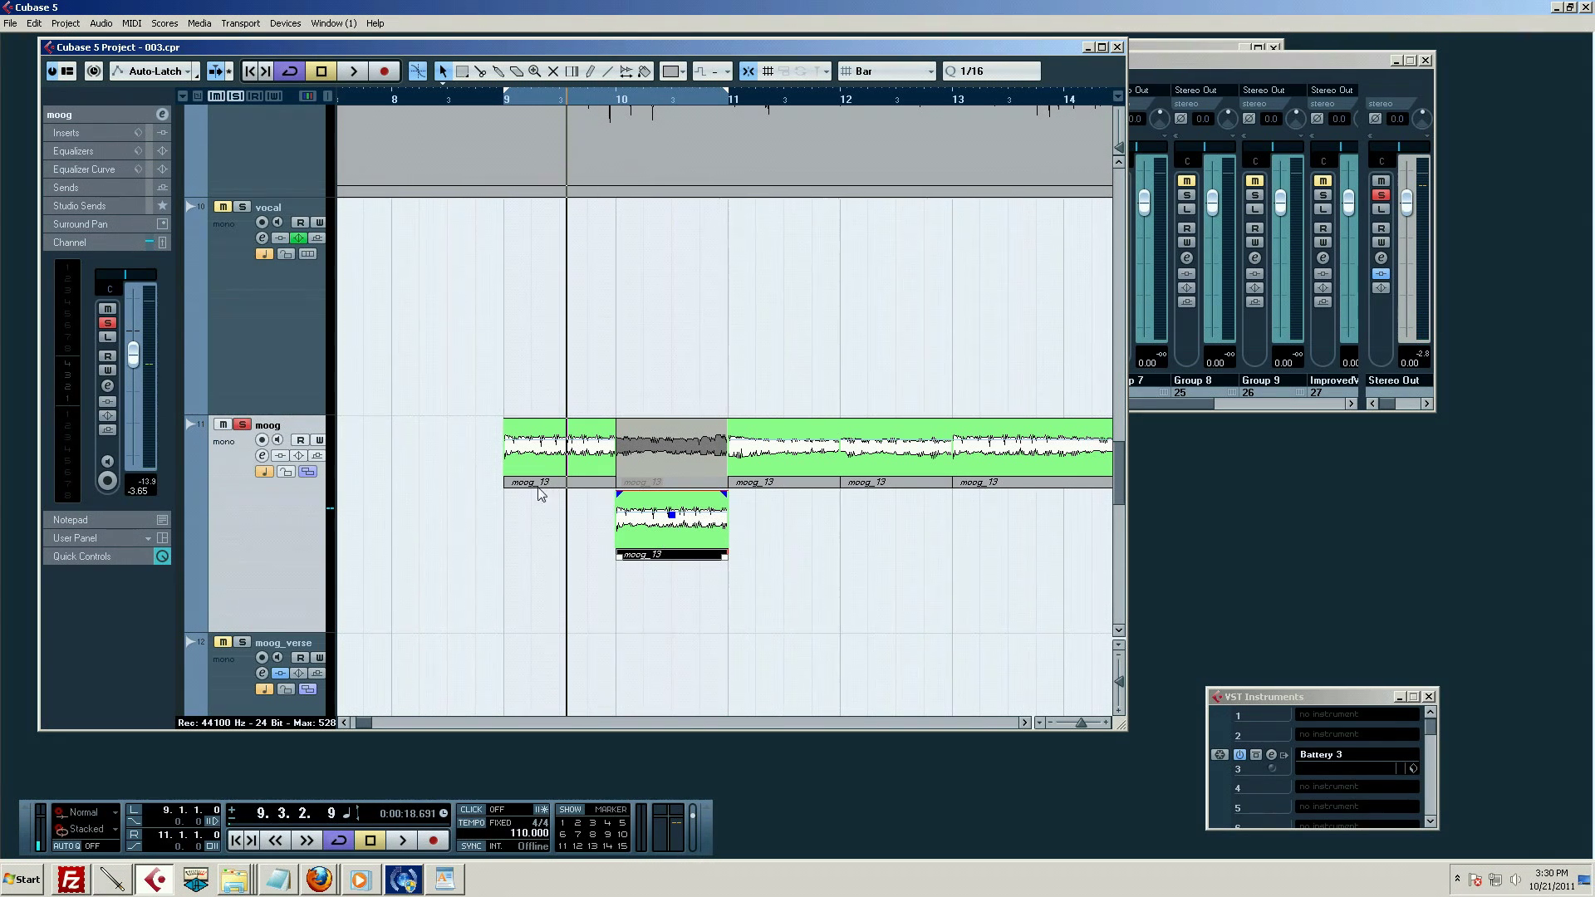
# Mute the lane copy, unmute the original bar 10 section, and replay the loop
pyautogui.press('5')
pyautogui.click(683, 538)
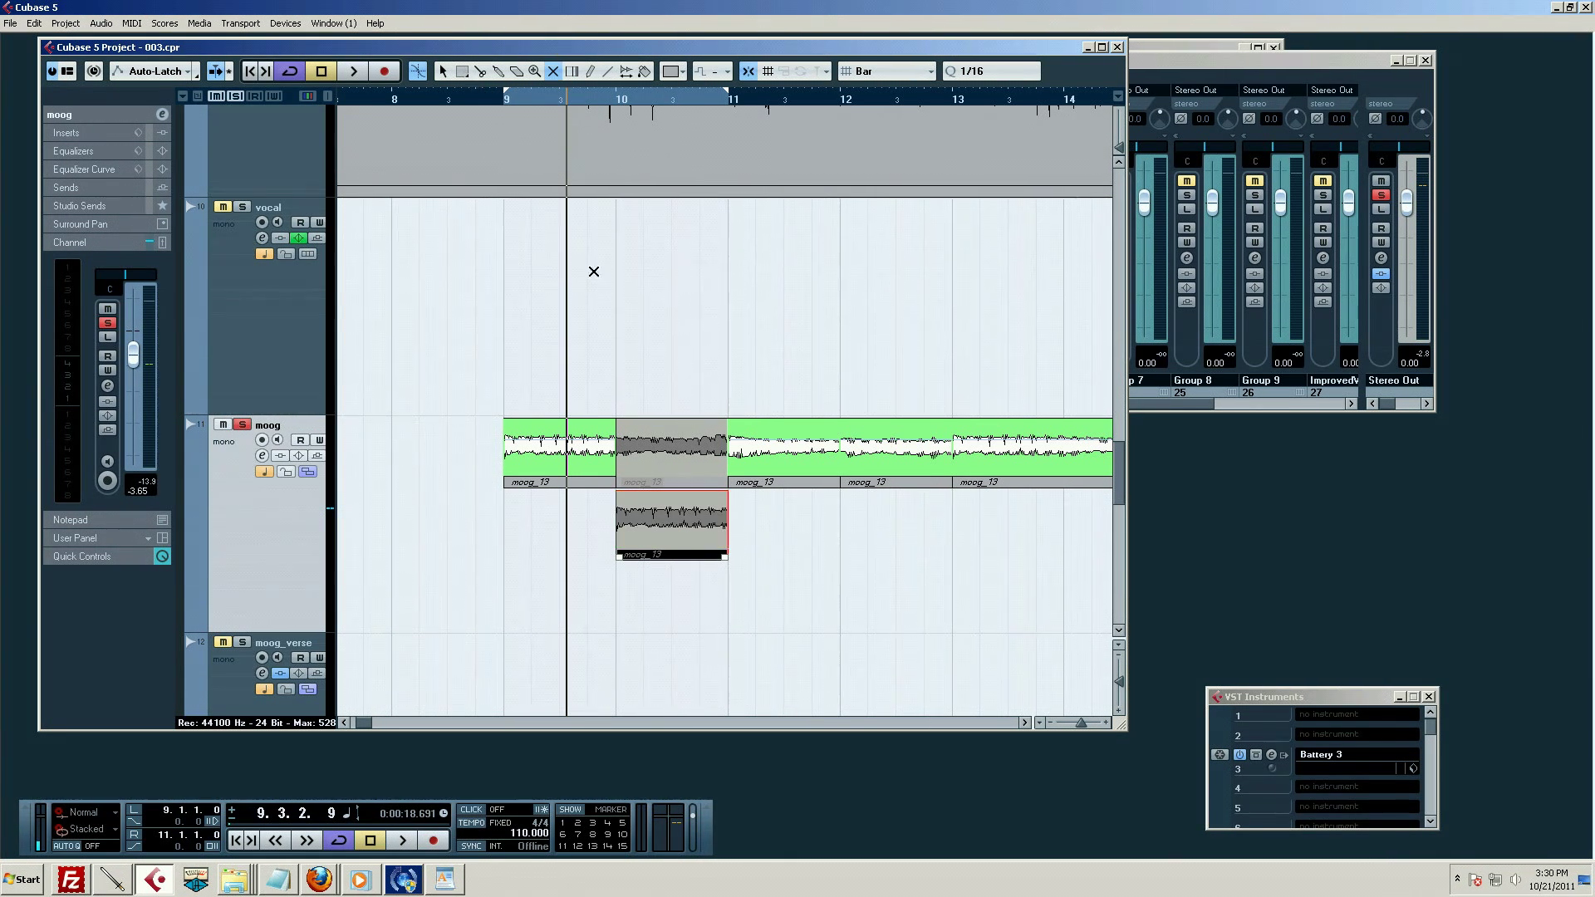
pyautogui.click(666, 458)
pyautogui.click(499, 106)
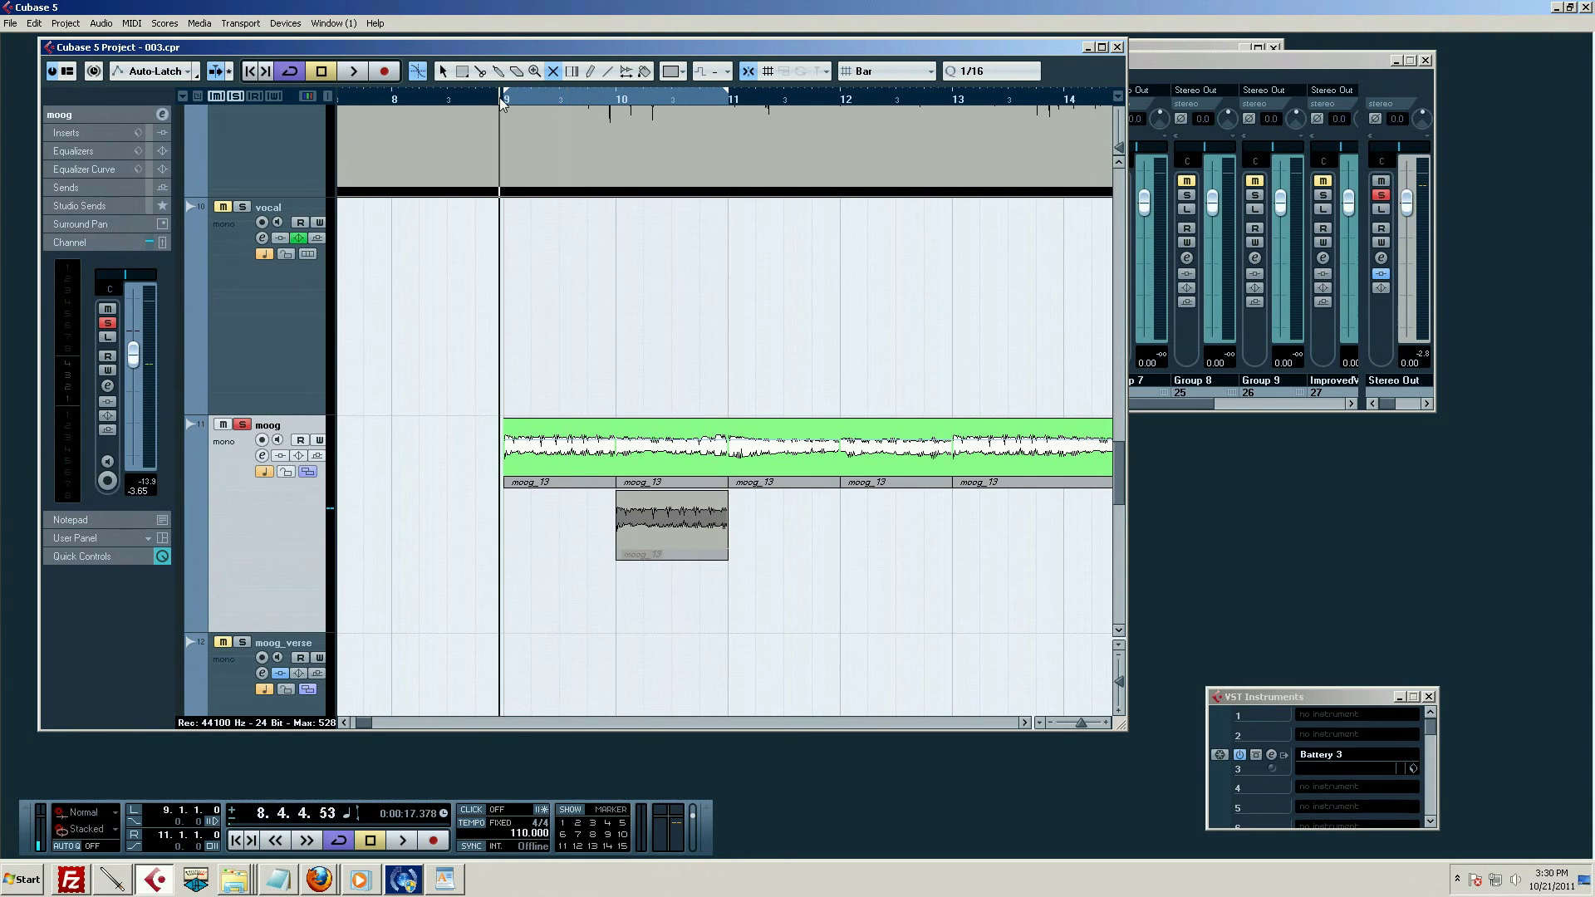
pyautogui.press('space')
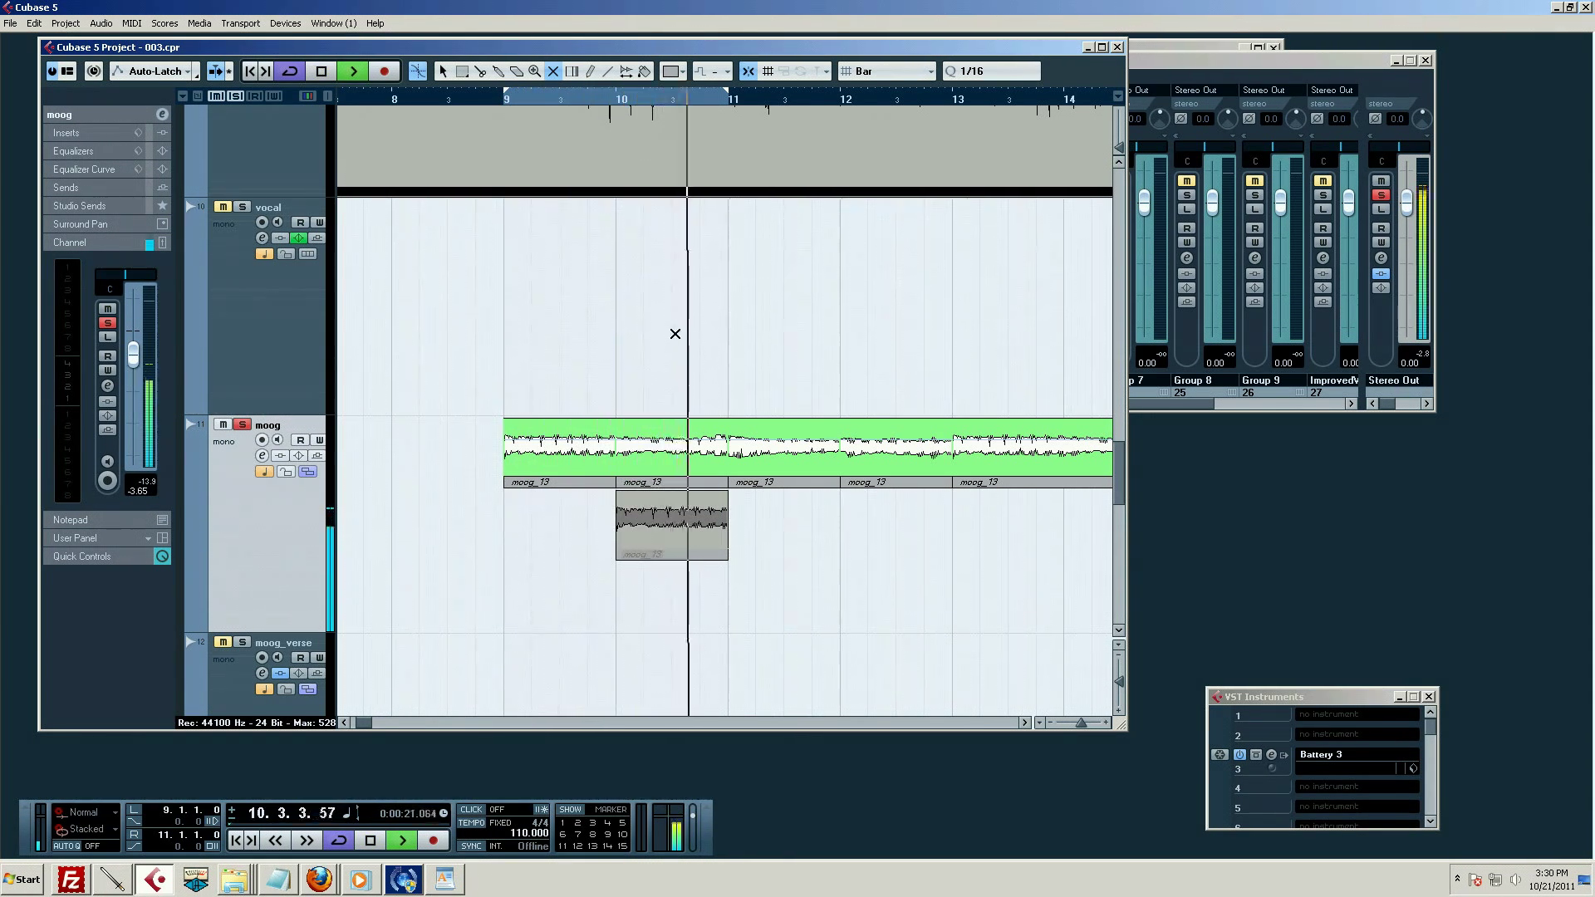
pyautogui.press('space')
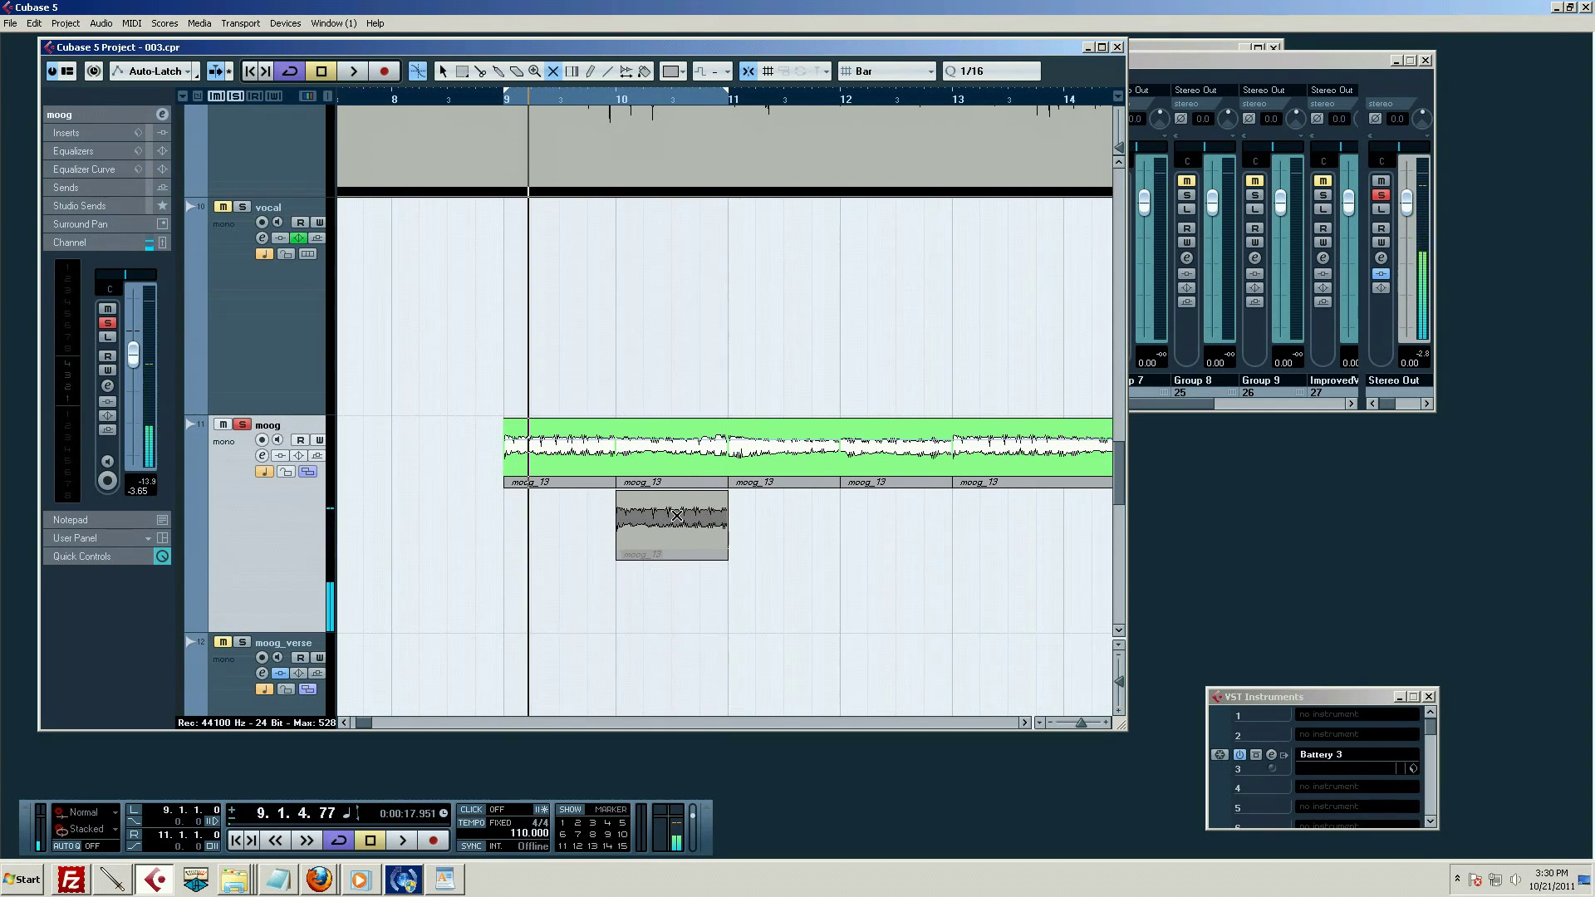
# Erase the muted lane copy, set the grid to Beat, and zoom in around bar 9
pyautogui.press('5')
pyautogui.click(708, 515)
pyautogui.press('1')
pyautogui.click(891, 72)
pyautogui.click(880, 106)
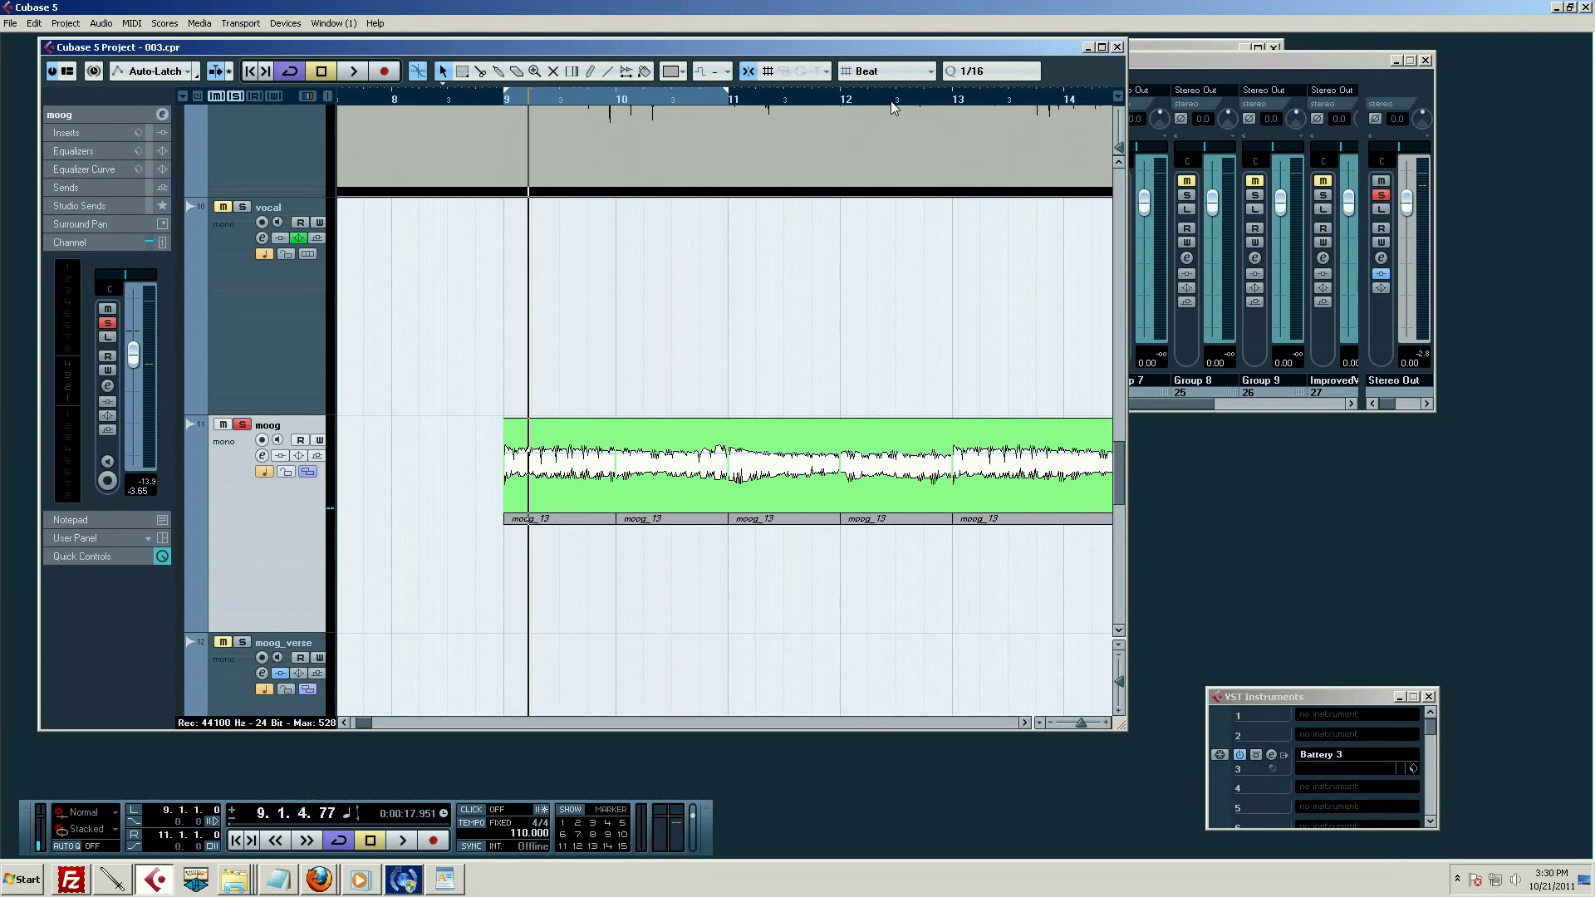
pyautogui.moveTo(518, 101); pyautogui.dragTo(720, 106)
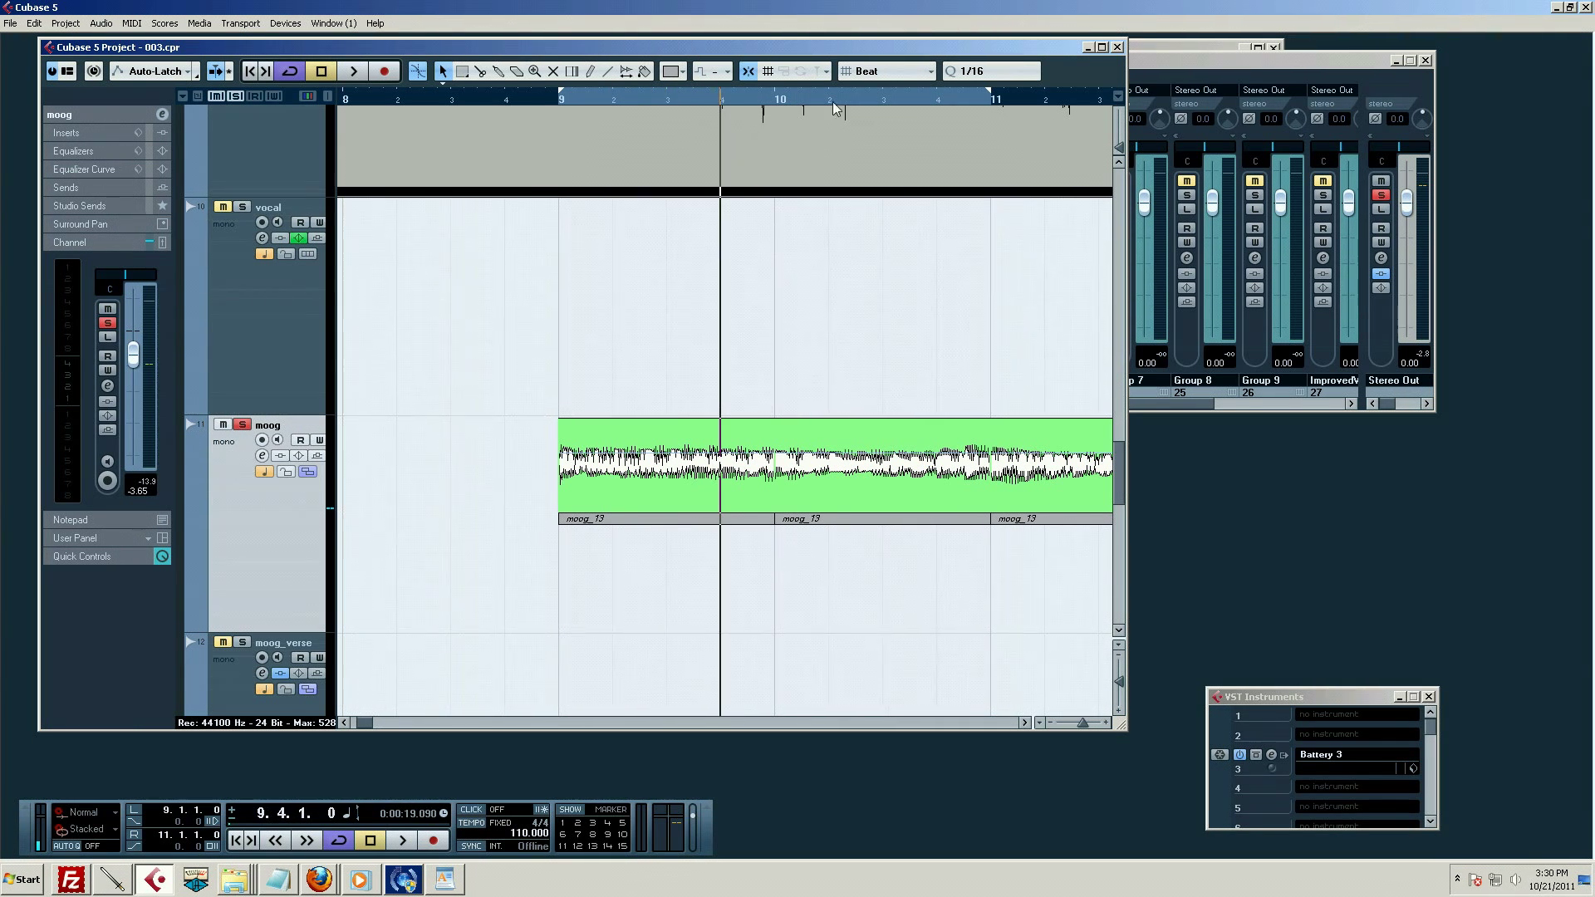
# Cut the moog event at beats 2, 3 and 4 of bars 9 and 10
pyautogui.press('3')
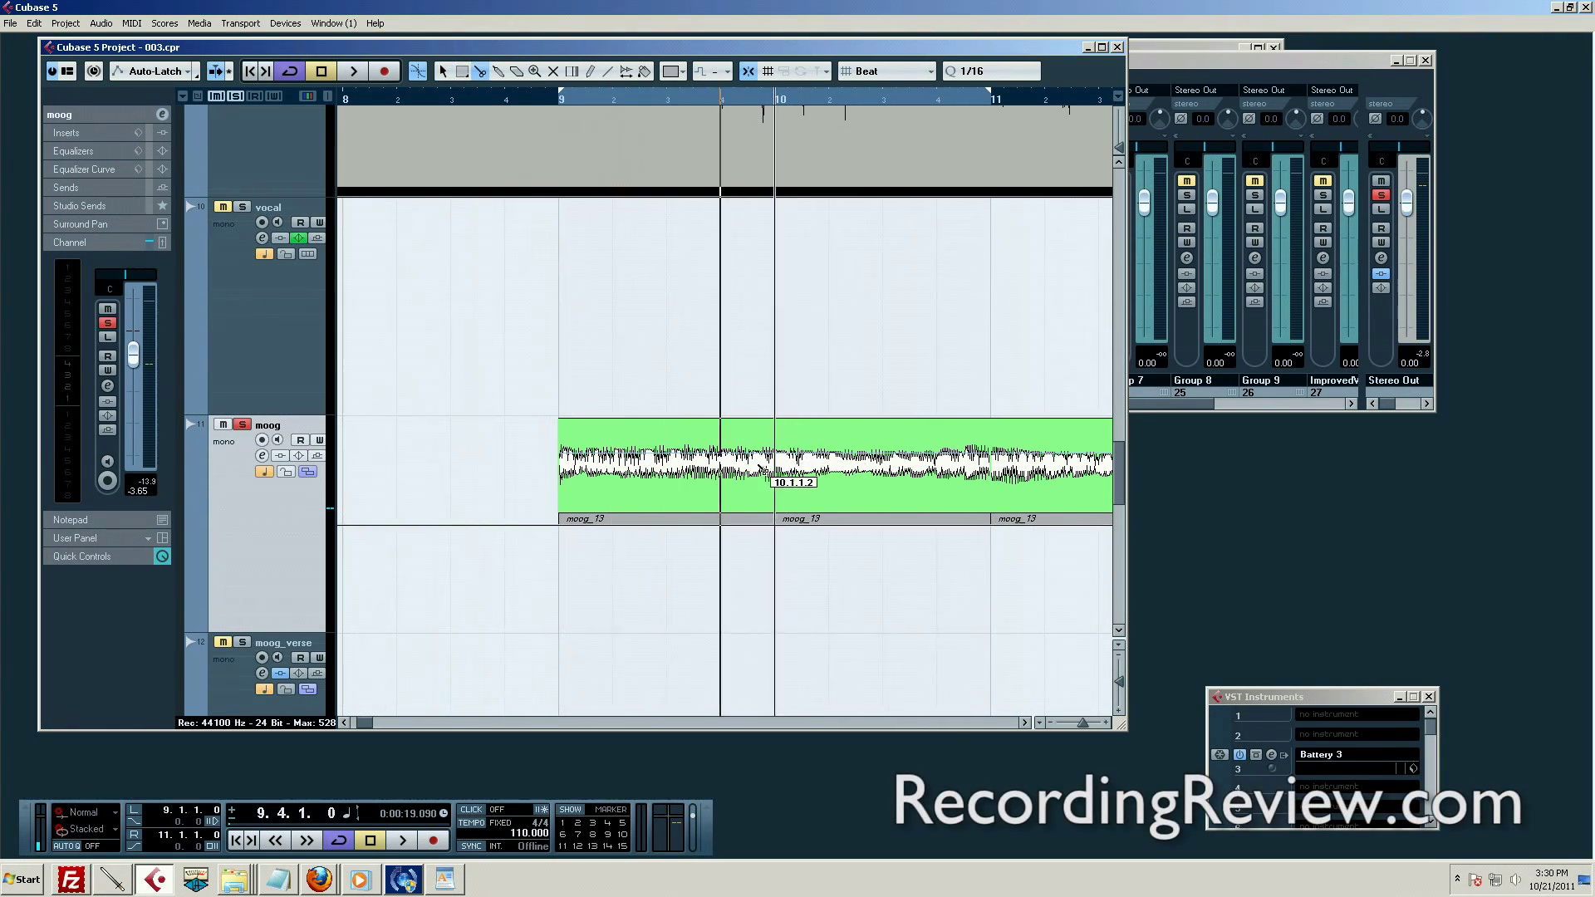
pyautogui.click(612, 470)
pyautogui.click(666, 471)
pyautogui.click(720, 474)
pyautogui.click(828, 474)
pyautogui.click(882, 475)
pyautogui.click(936, 478)
pyautogui.press('1')
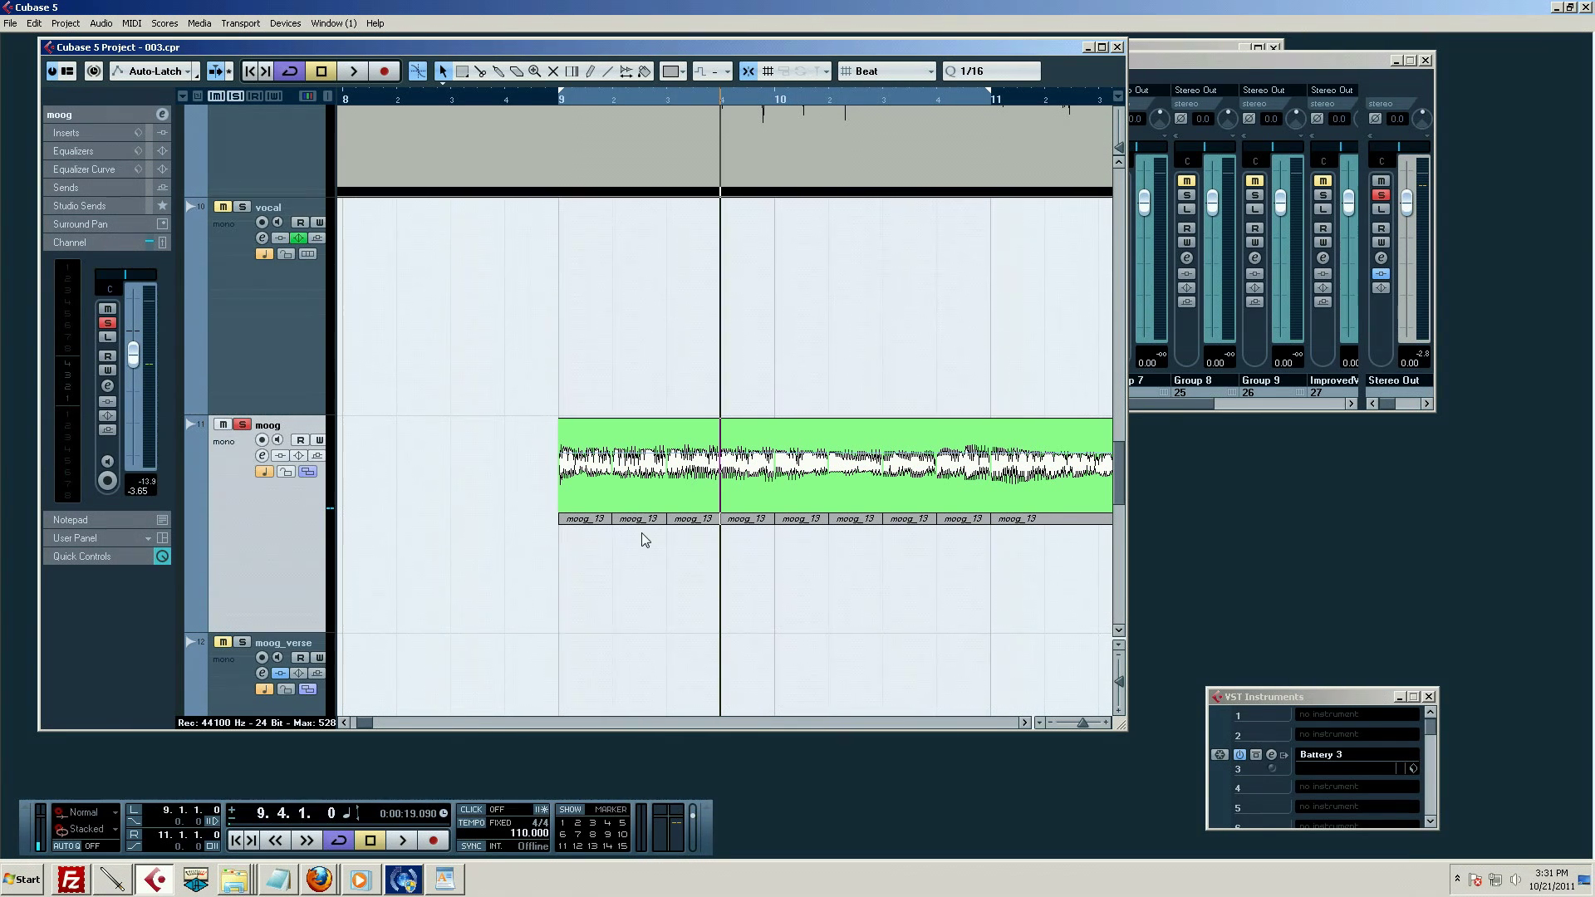
# Mute the beat 2 and 4 pieces in bars 9 and 10 during playback, then unmute bar 9's pieces
pyautogui.press('7')
pyautogui.click(662, 503)
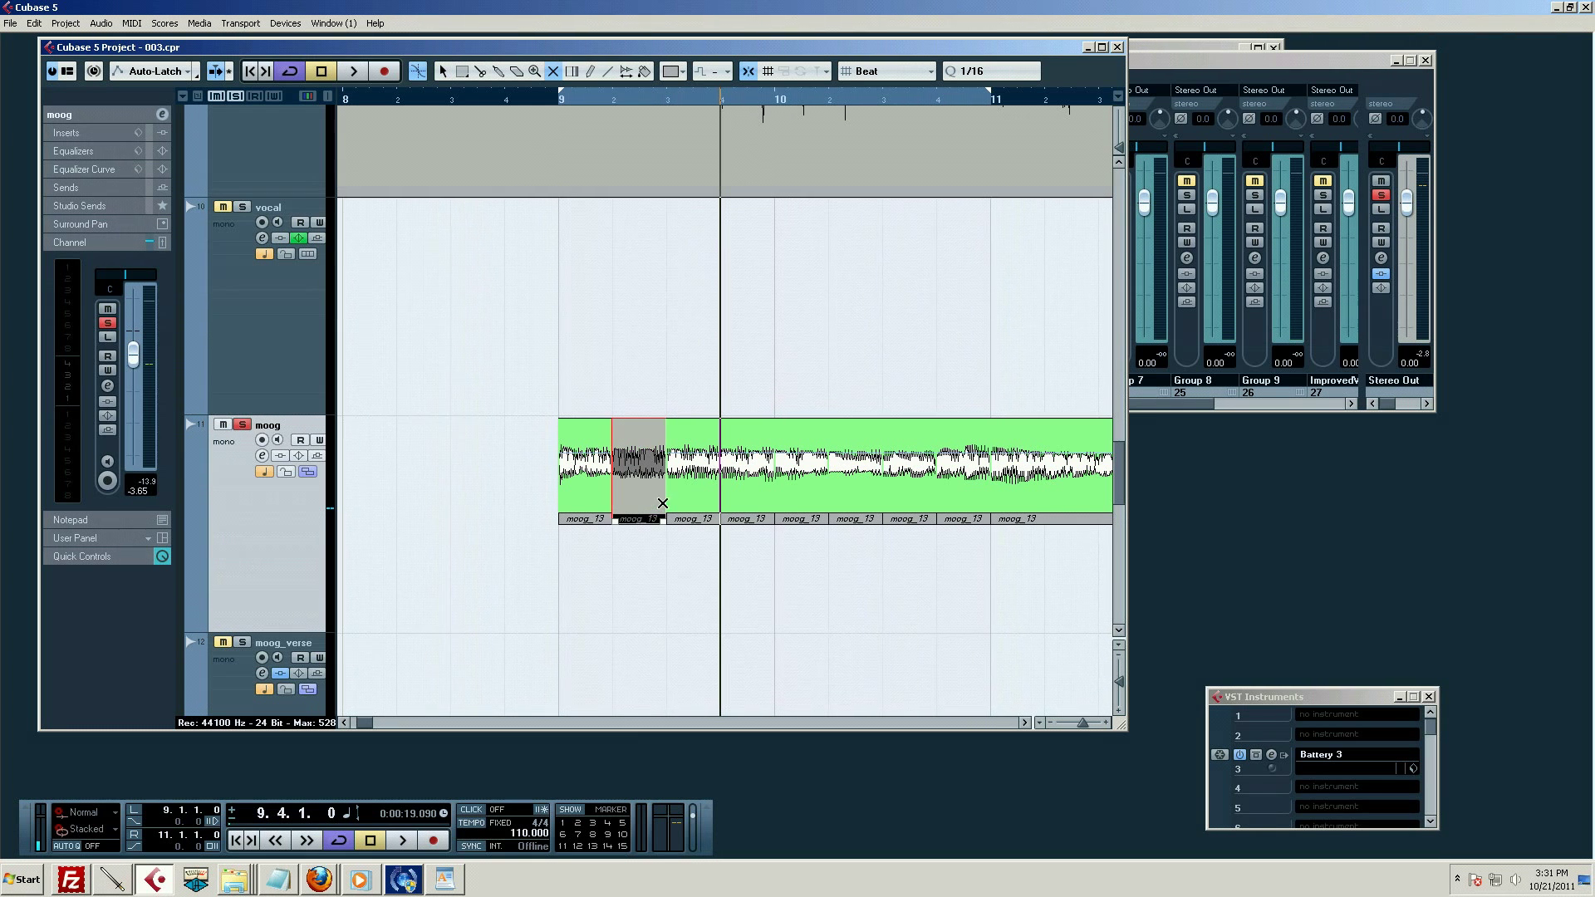
pyautogui.click(749, 504)
pyautogui.click(848, 504)
pyautogui.click(953, 503)
pyautogui.press('space')
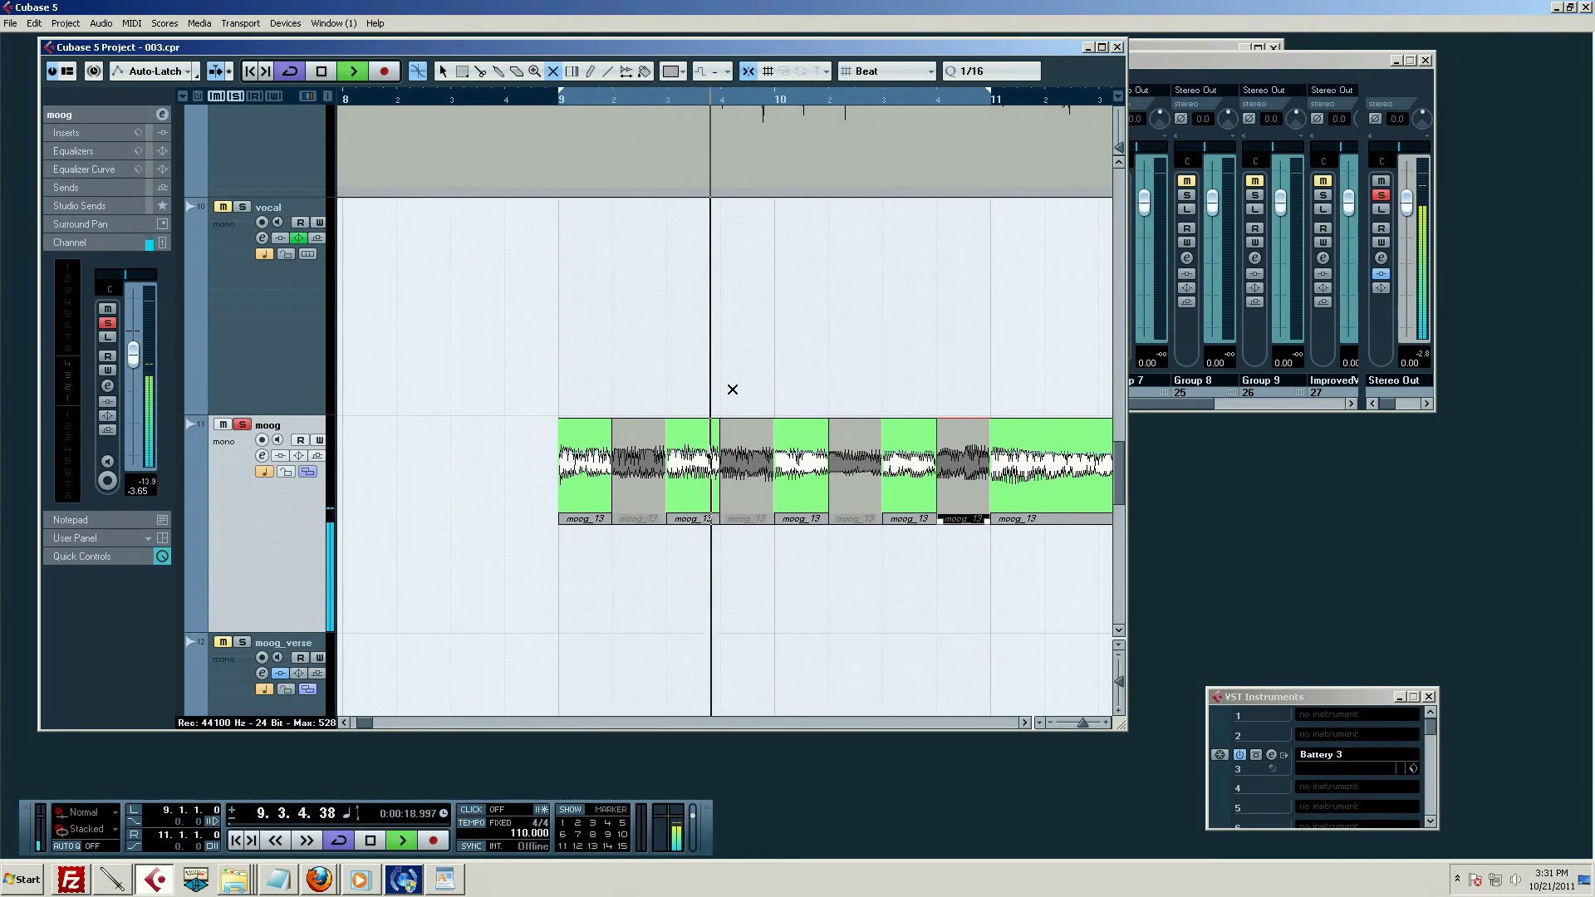
pyautogui.click(708, 491)
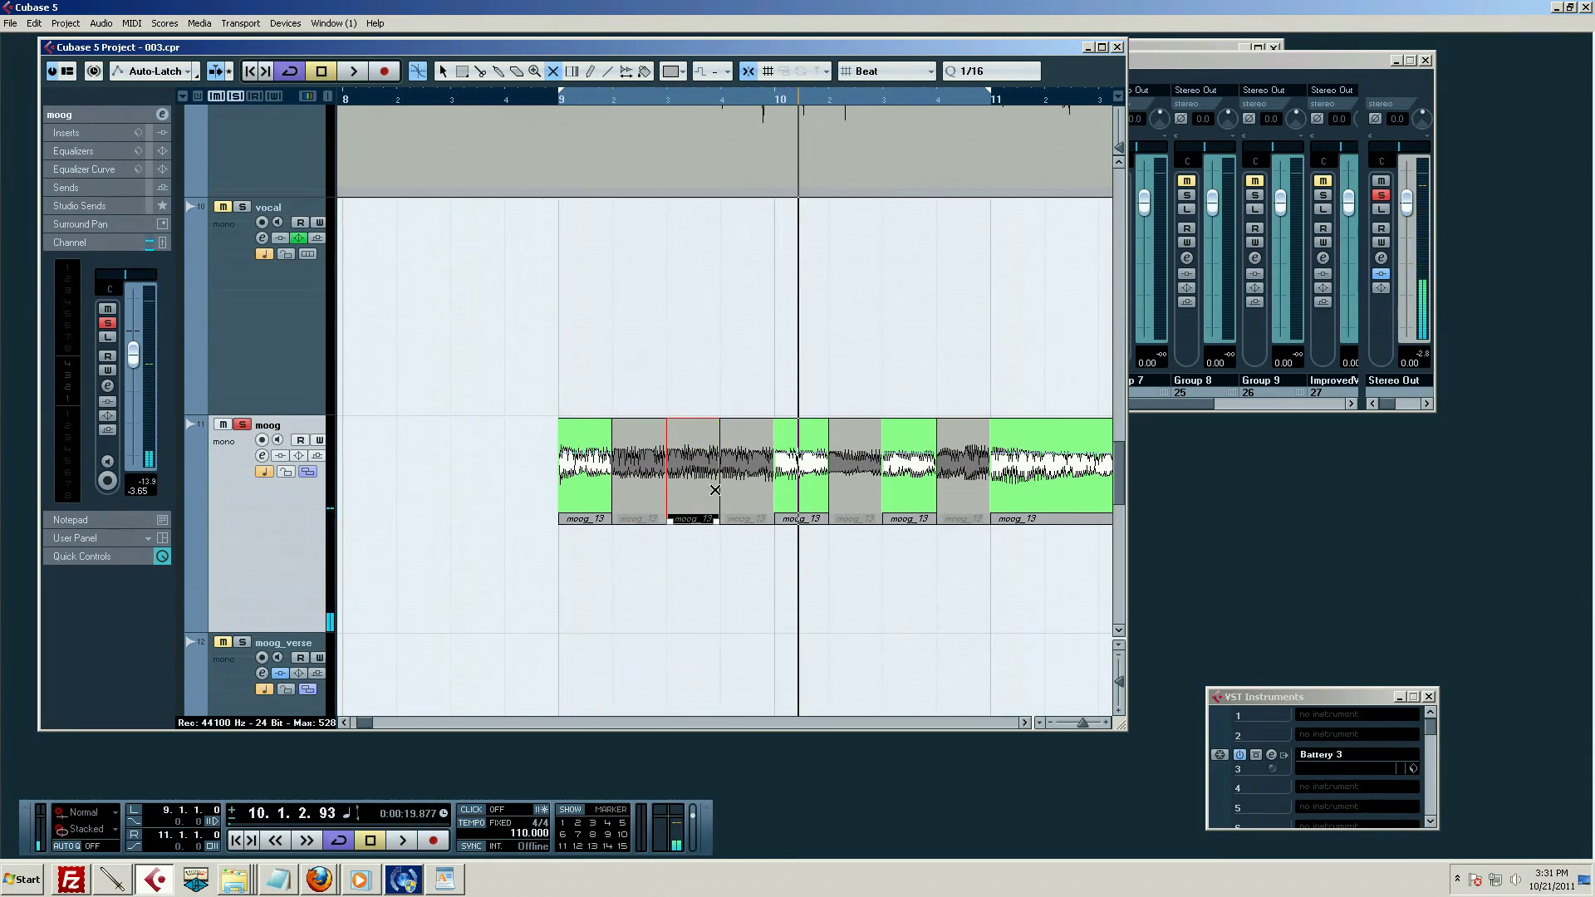
pyautogui.moveTo(627, 548); pyautogui.dragTo(810, 492)
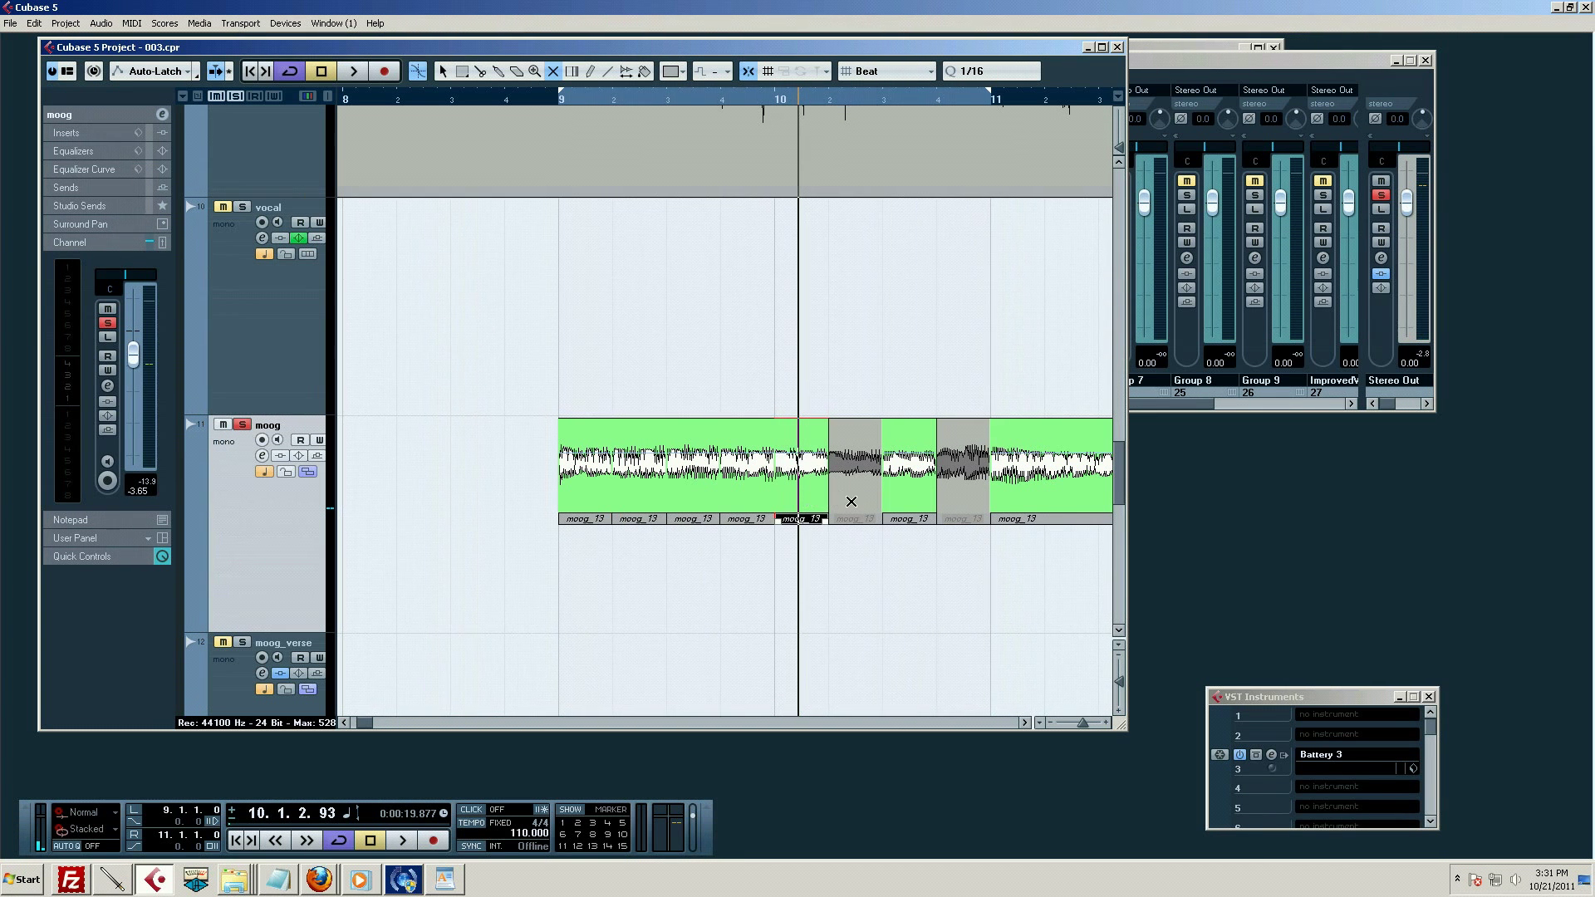
# Unmute the pieces at beats 2 and 4 of bar 10 and select the third moog_13 piece
pyautogui.click(854, 501)
pyautogui.click(952, 500)
pyautogui.press('1')
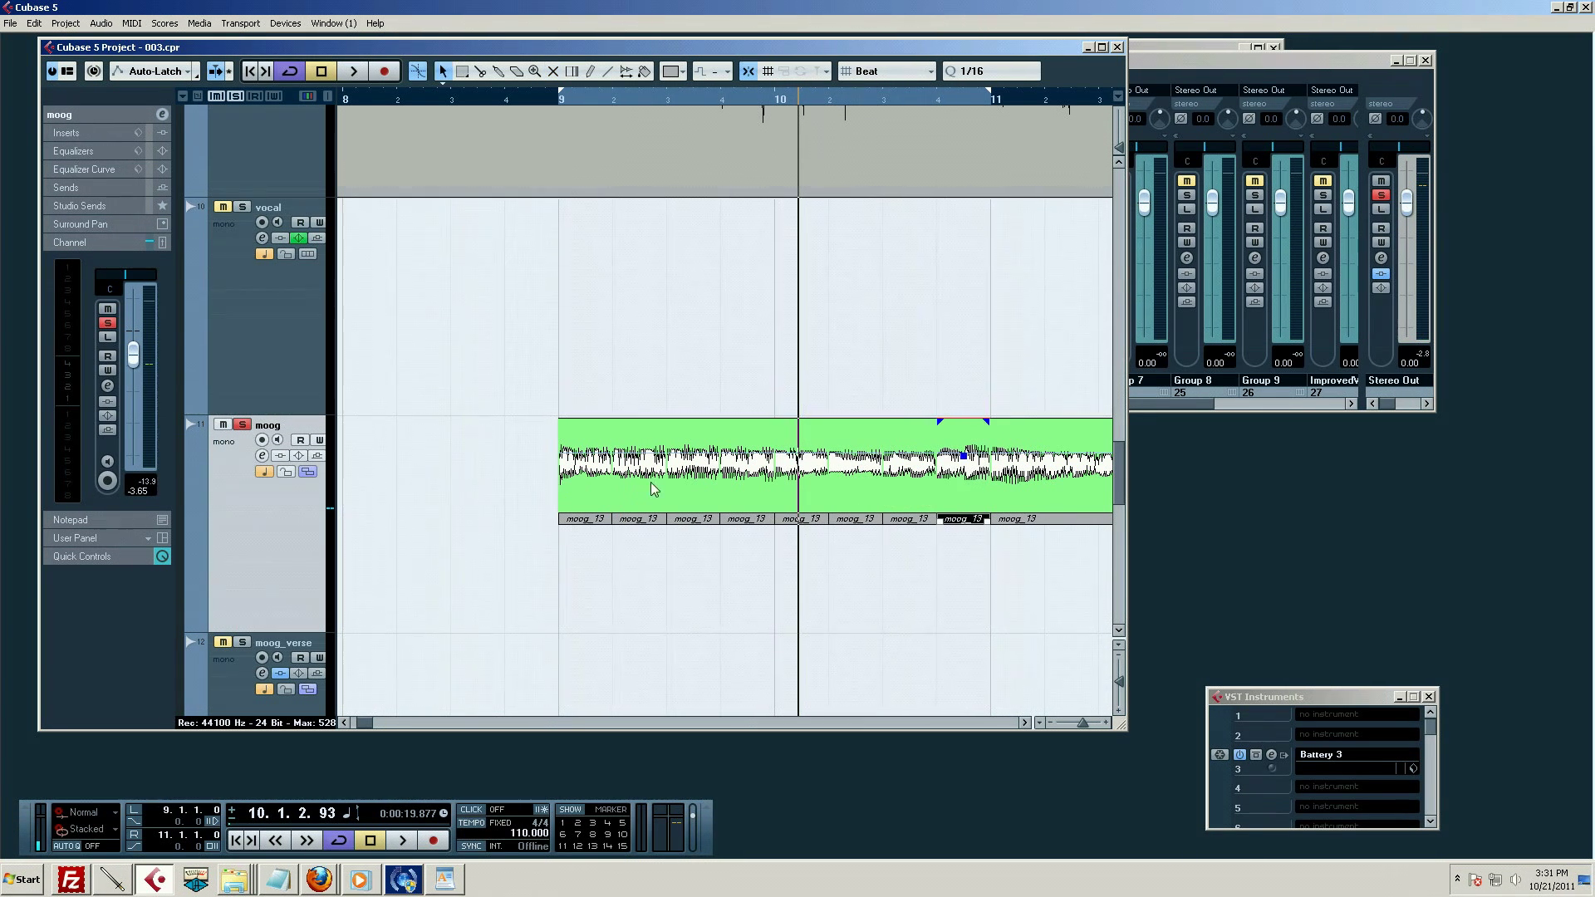
pyautogui.click(669, 509)
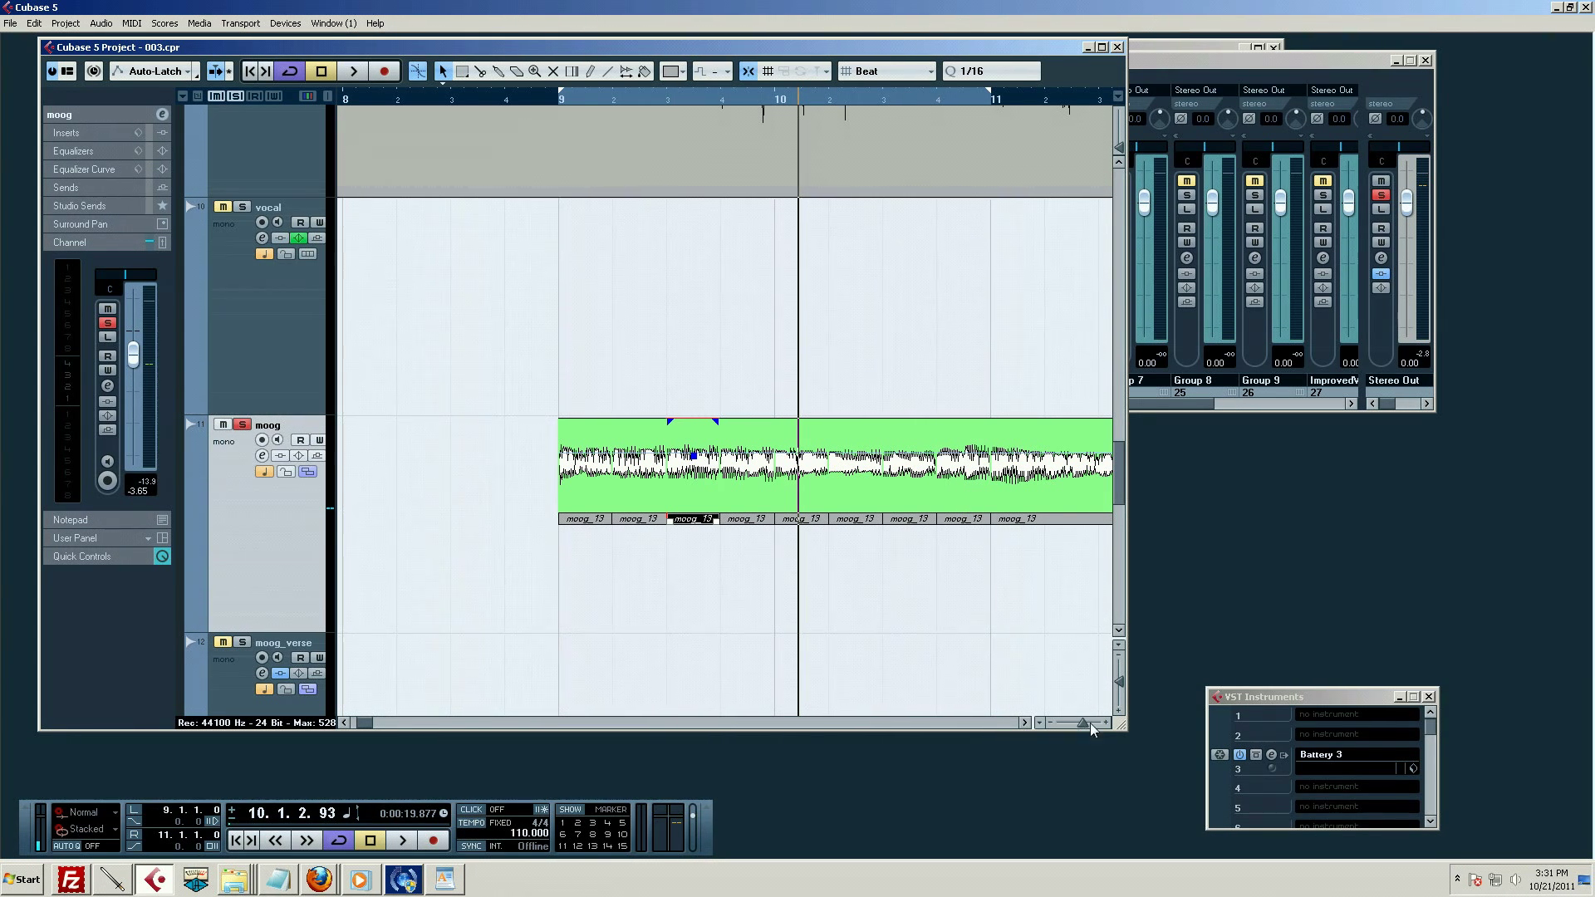
# Zoom out to bars 5–15 and split the moog event twice near bar 11
pyautogui.moveTo(1083, 724); pyautogui.dragTo(1080, 723)
pyautogui.press('3')
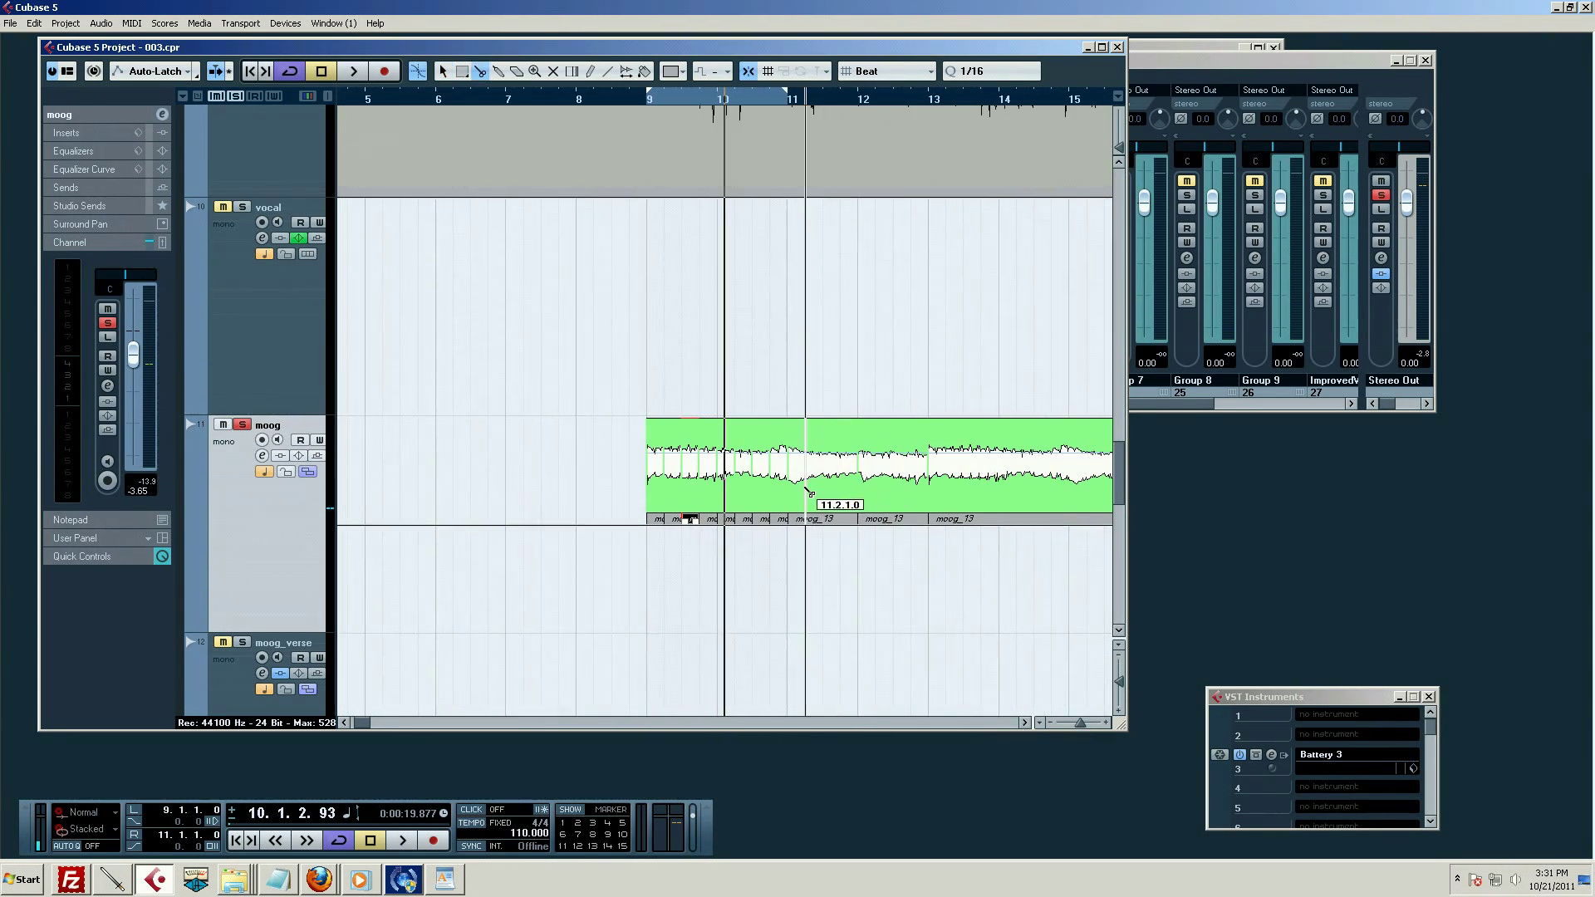
pyautogui.click(828, 492)
pyautogui.click(845, 492)
pyautogui.press('1')
# Drag three short pieces into the lower lane around bars 9–10, then use Normal Sizing to shift one a beat later
pyautogui.moveTo(842, 518); pyautogui.dragTo(669, 548)
pyautogui.moveTo(817, 472); pyautogui.dragTo(723, 534)
pyautogui.moveTo(757, 477); pyautogui.dragTo(755, 515)
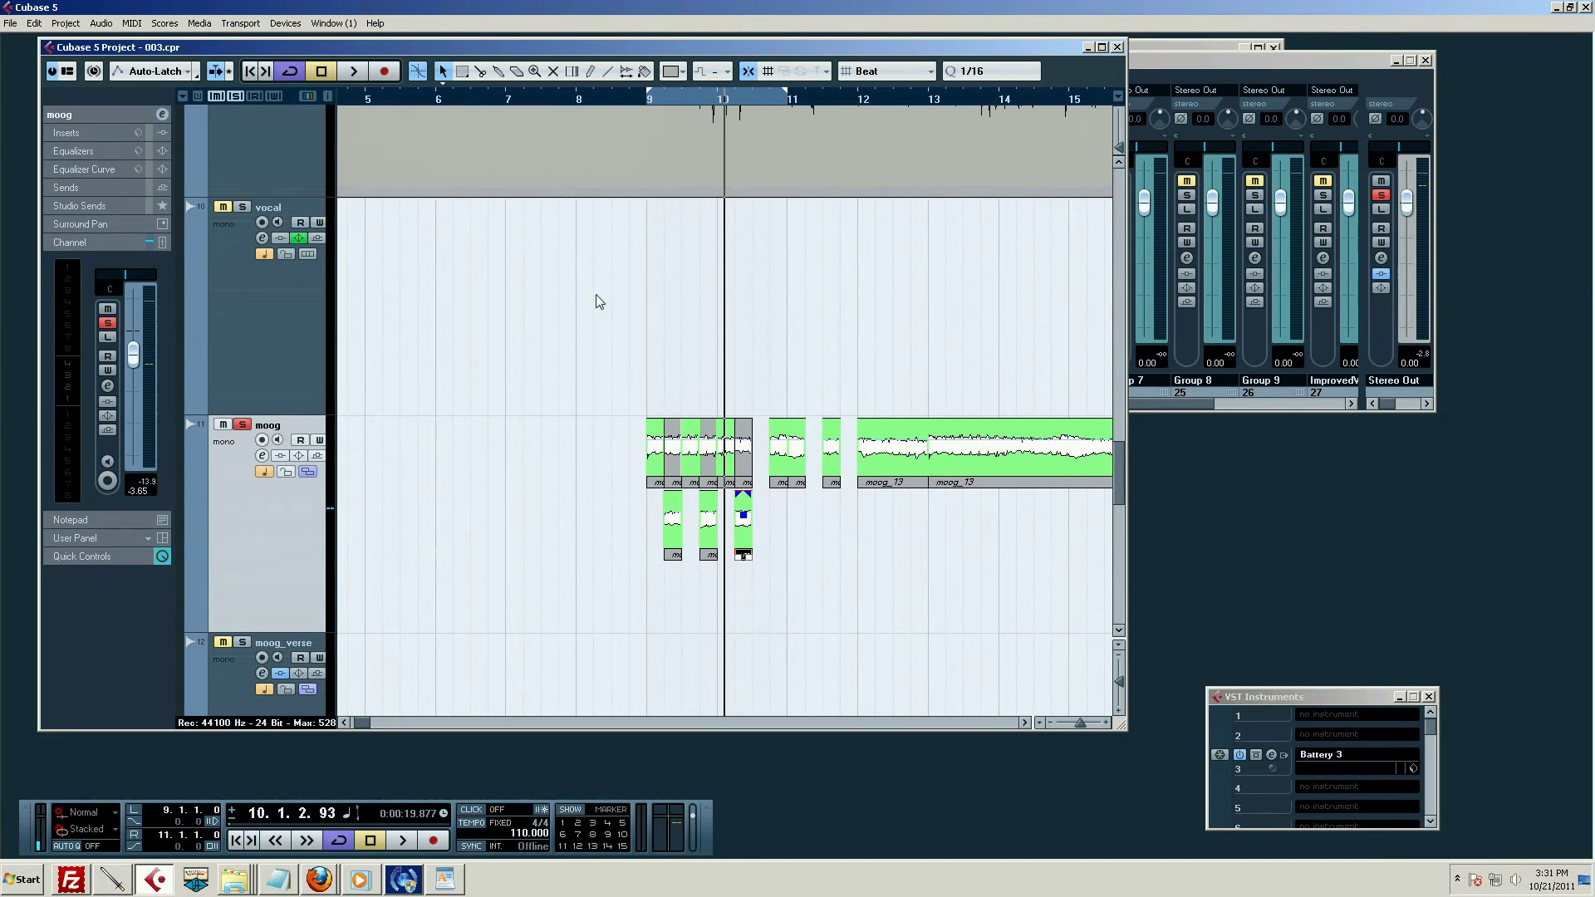
pyautogui.click(442, 78)
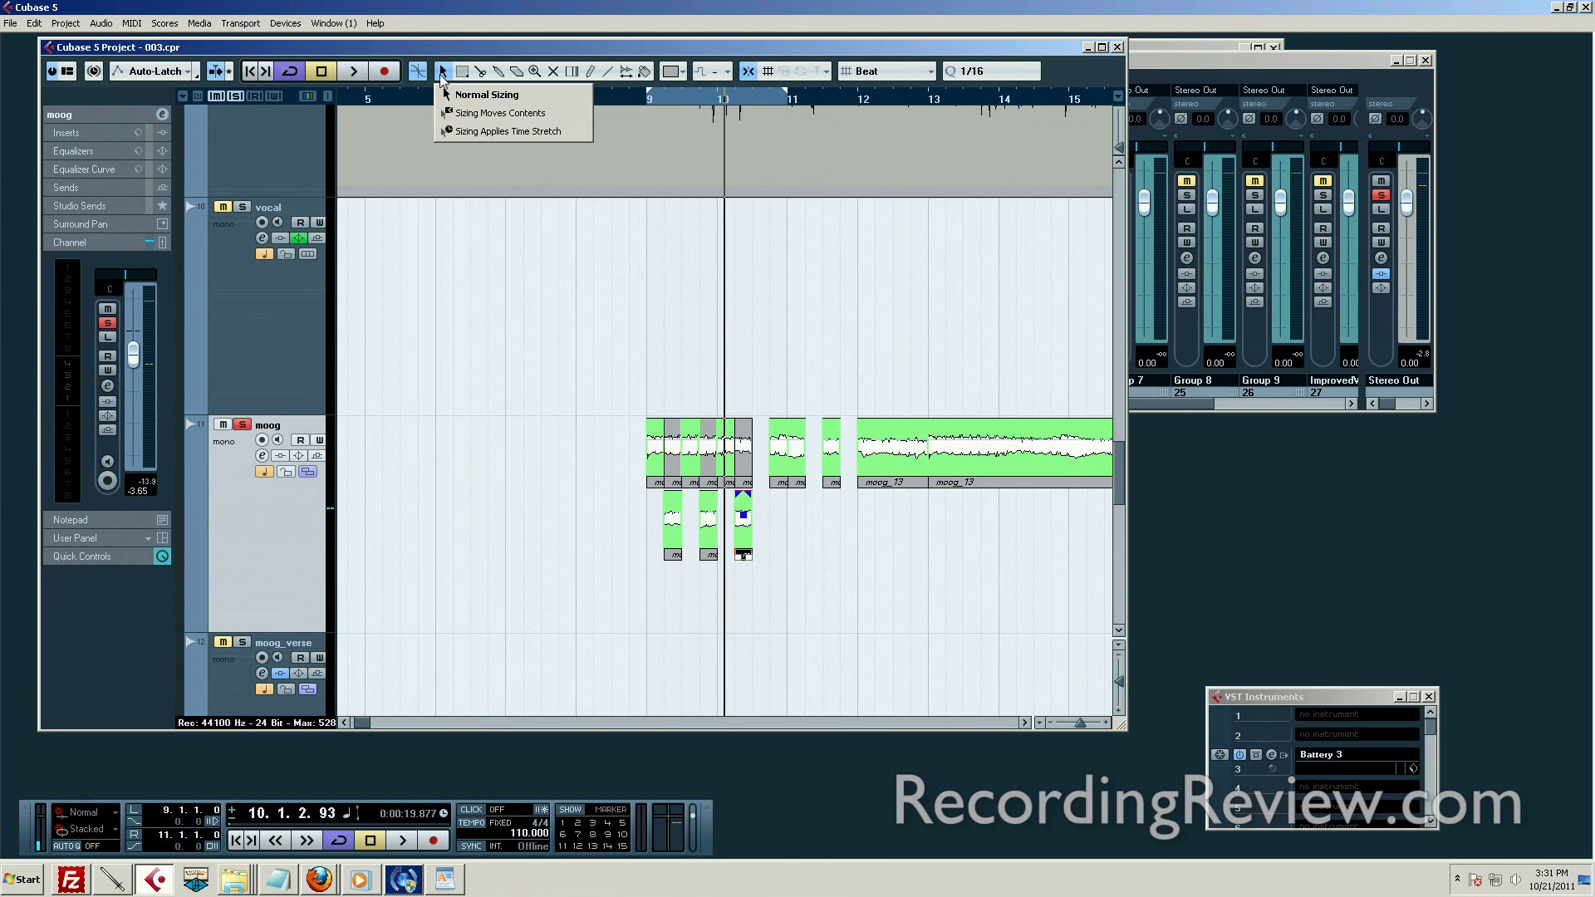
pyautogui.click(470, 94)
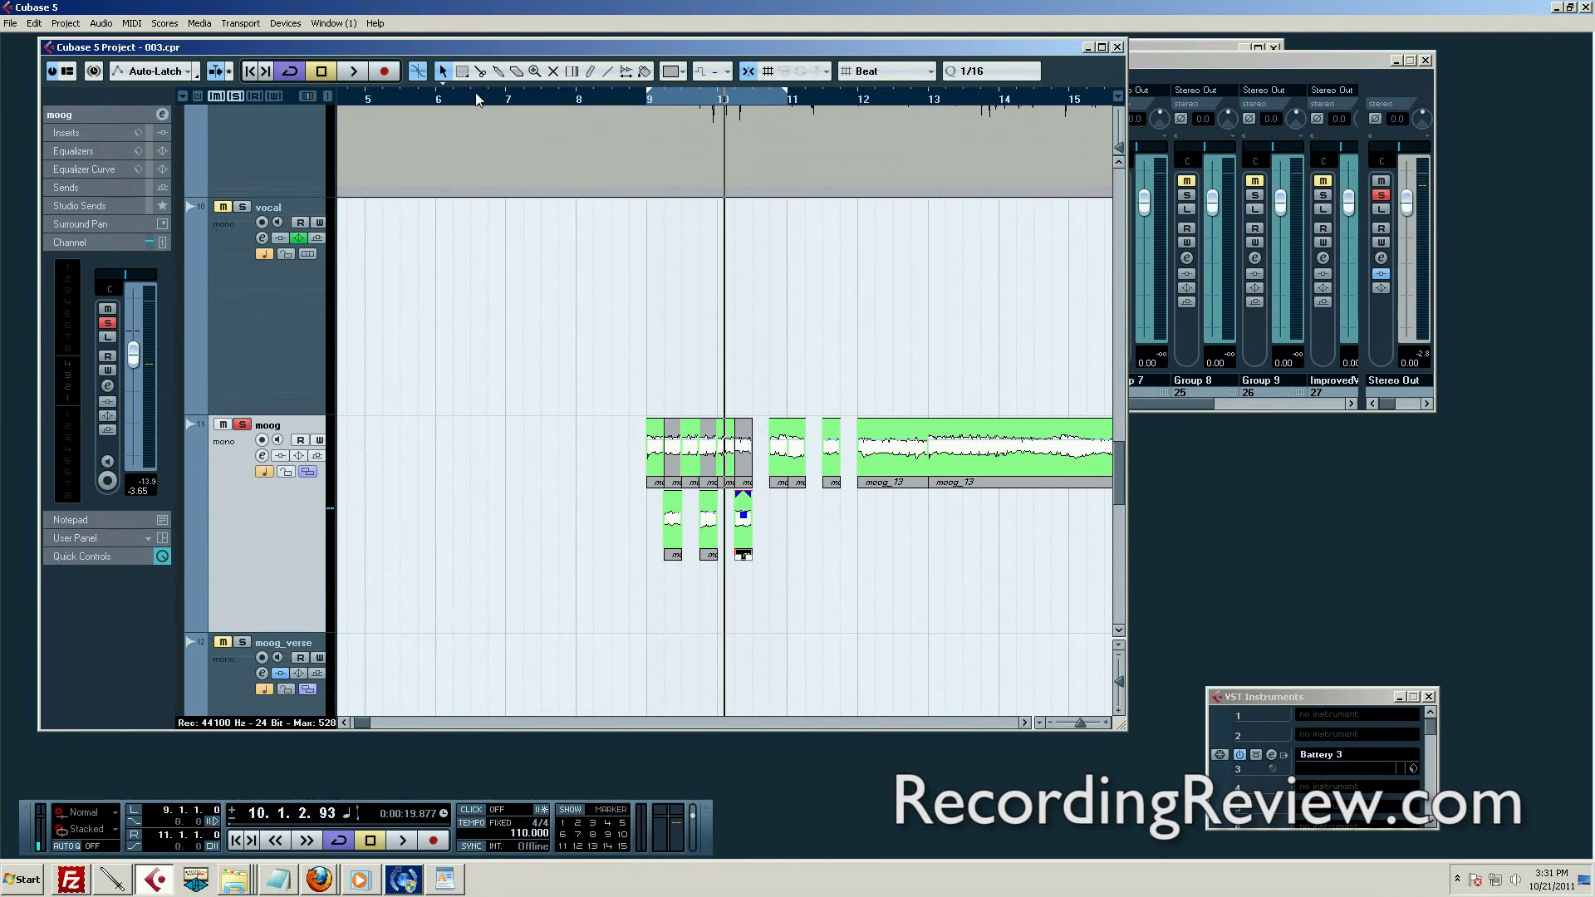
pyautogui.moveTo(745, 541)
pyautogui.mouseDown()
pyautogui.moveTo(768, 539)
pyautogui.moveTo(742, 542)
pyautogui.mouseUp()
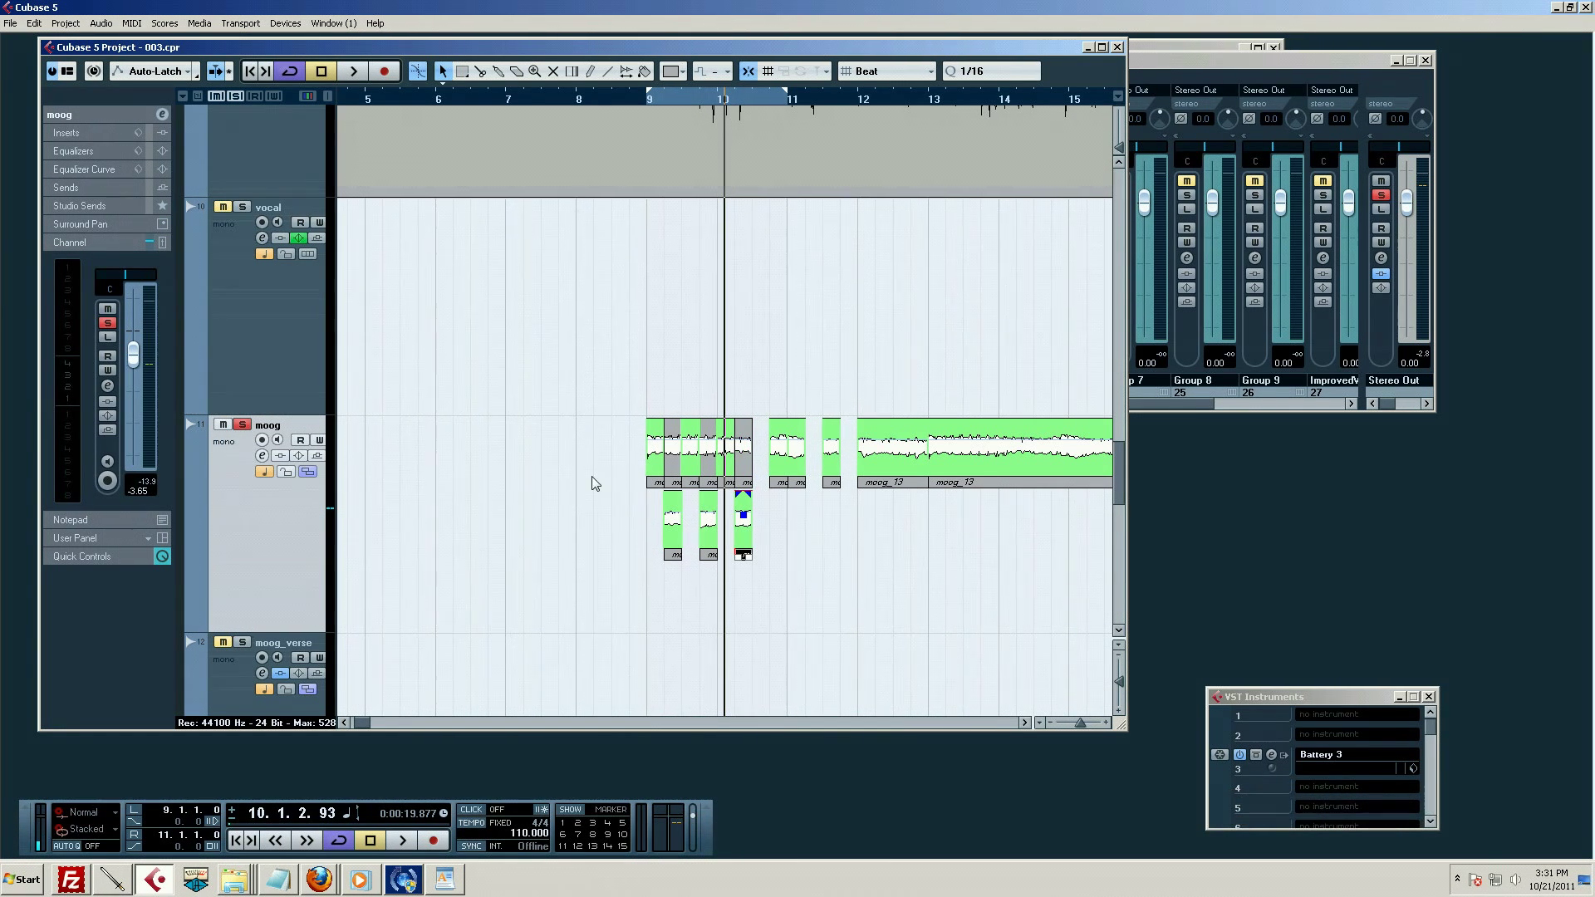
# Play back the comped part, then zoom in around bars 9 and 10
pyautogui.press('space')
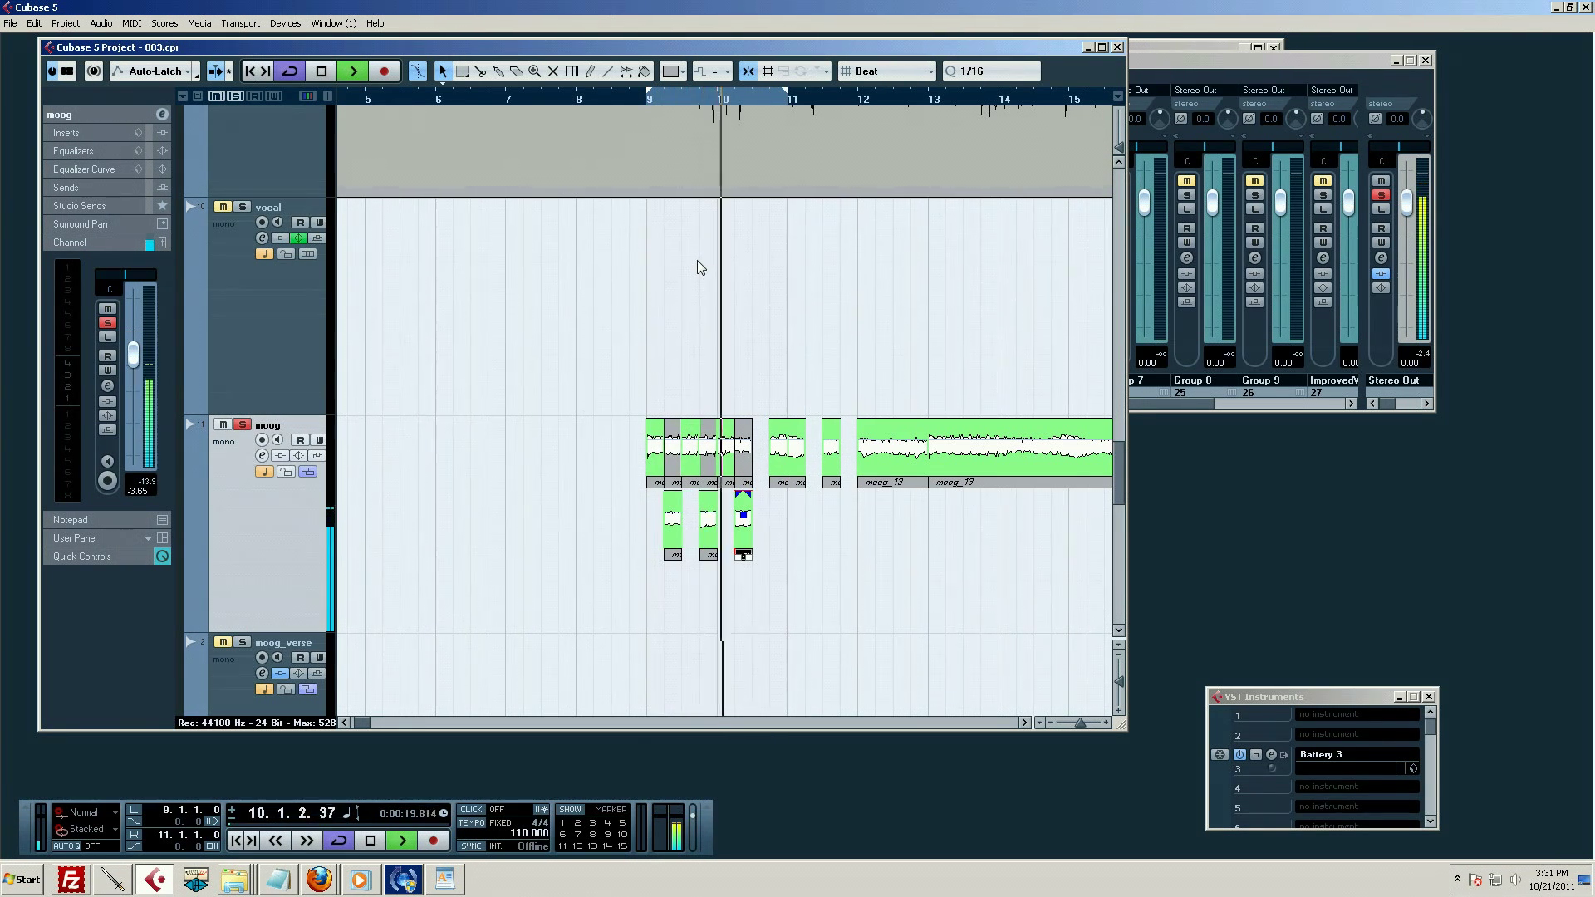
pyautogui.press('space')
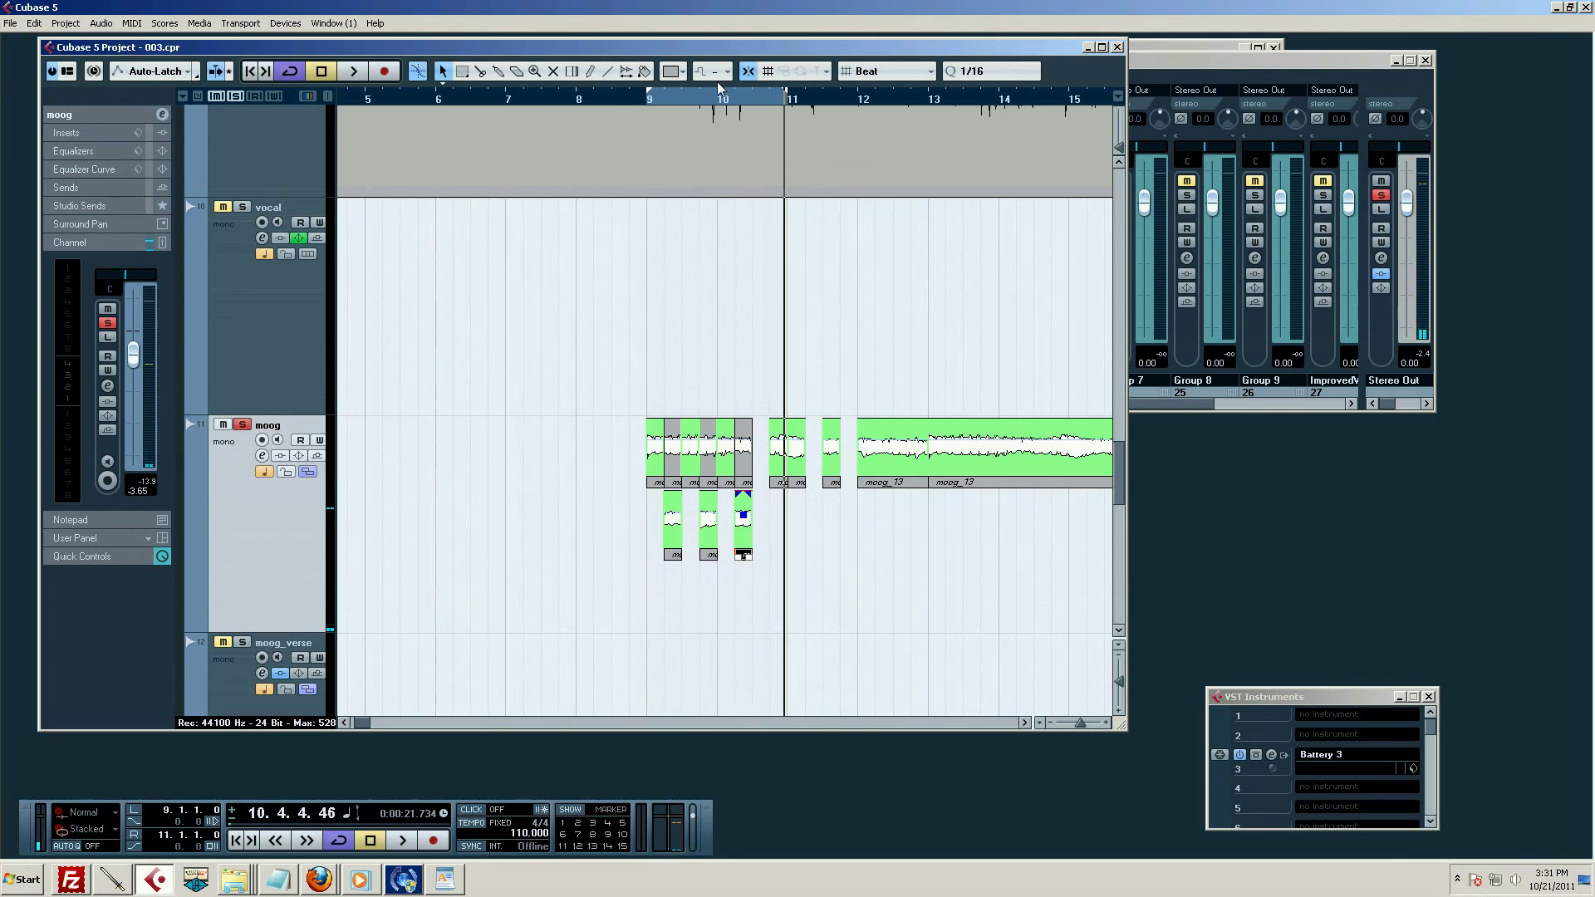
pyautogui.moveTo(686, 98); pyautogui.dragTo(679, 244)
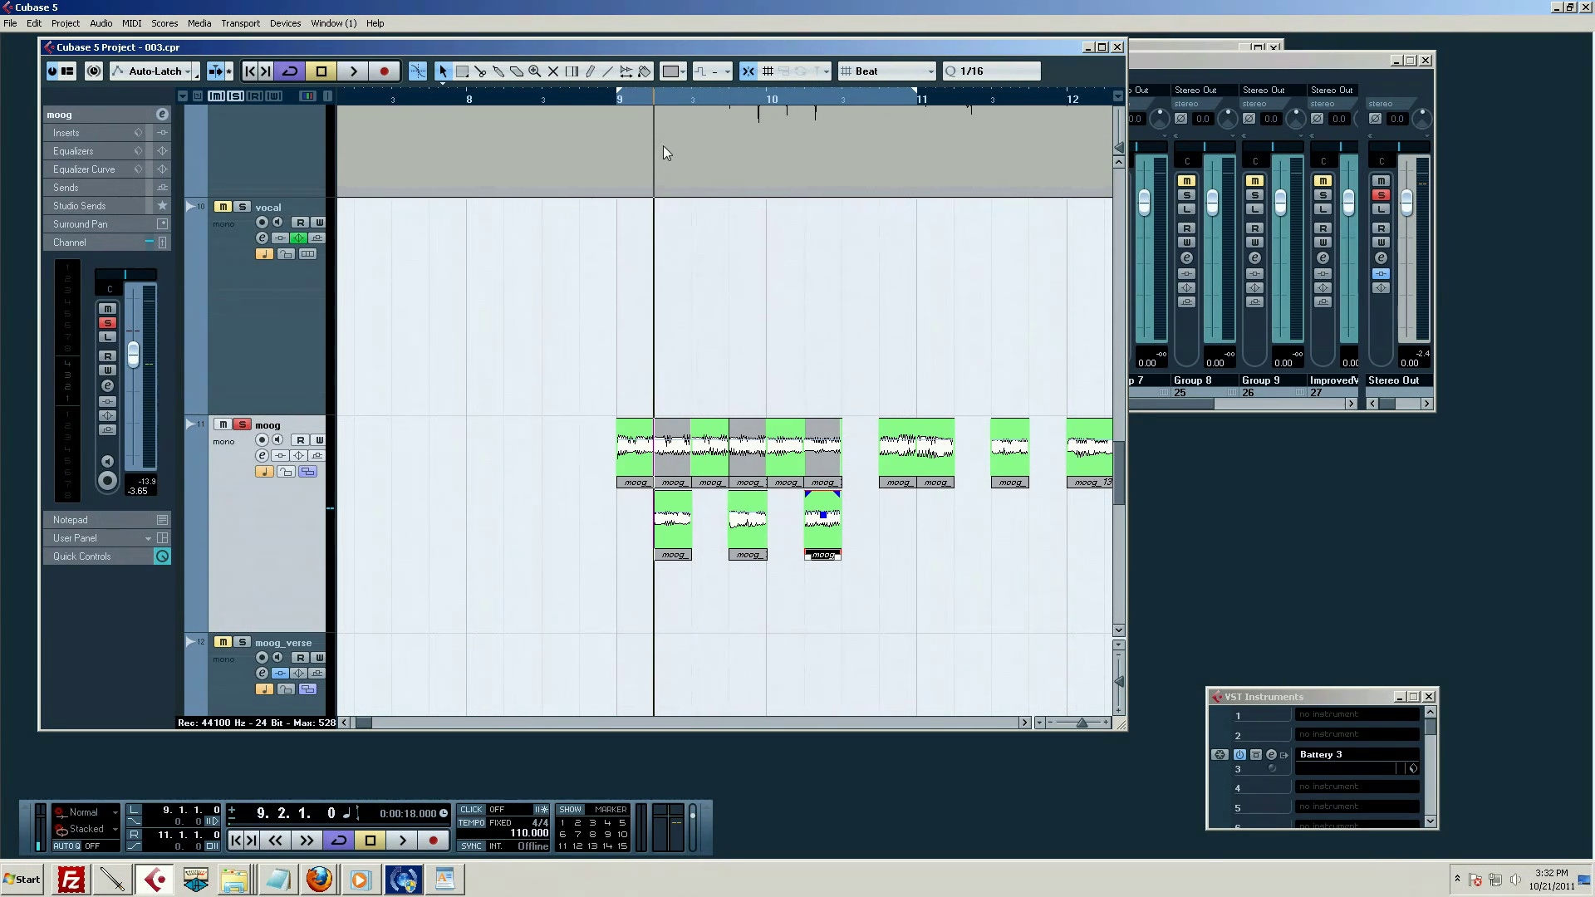
# Move the playback position back to bar 9 on the ruler
pyautogui.click(611, 102)
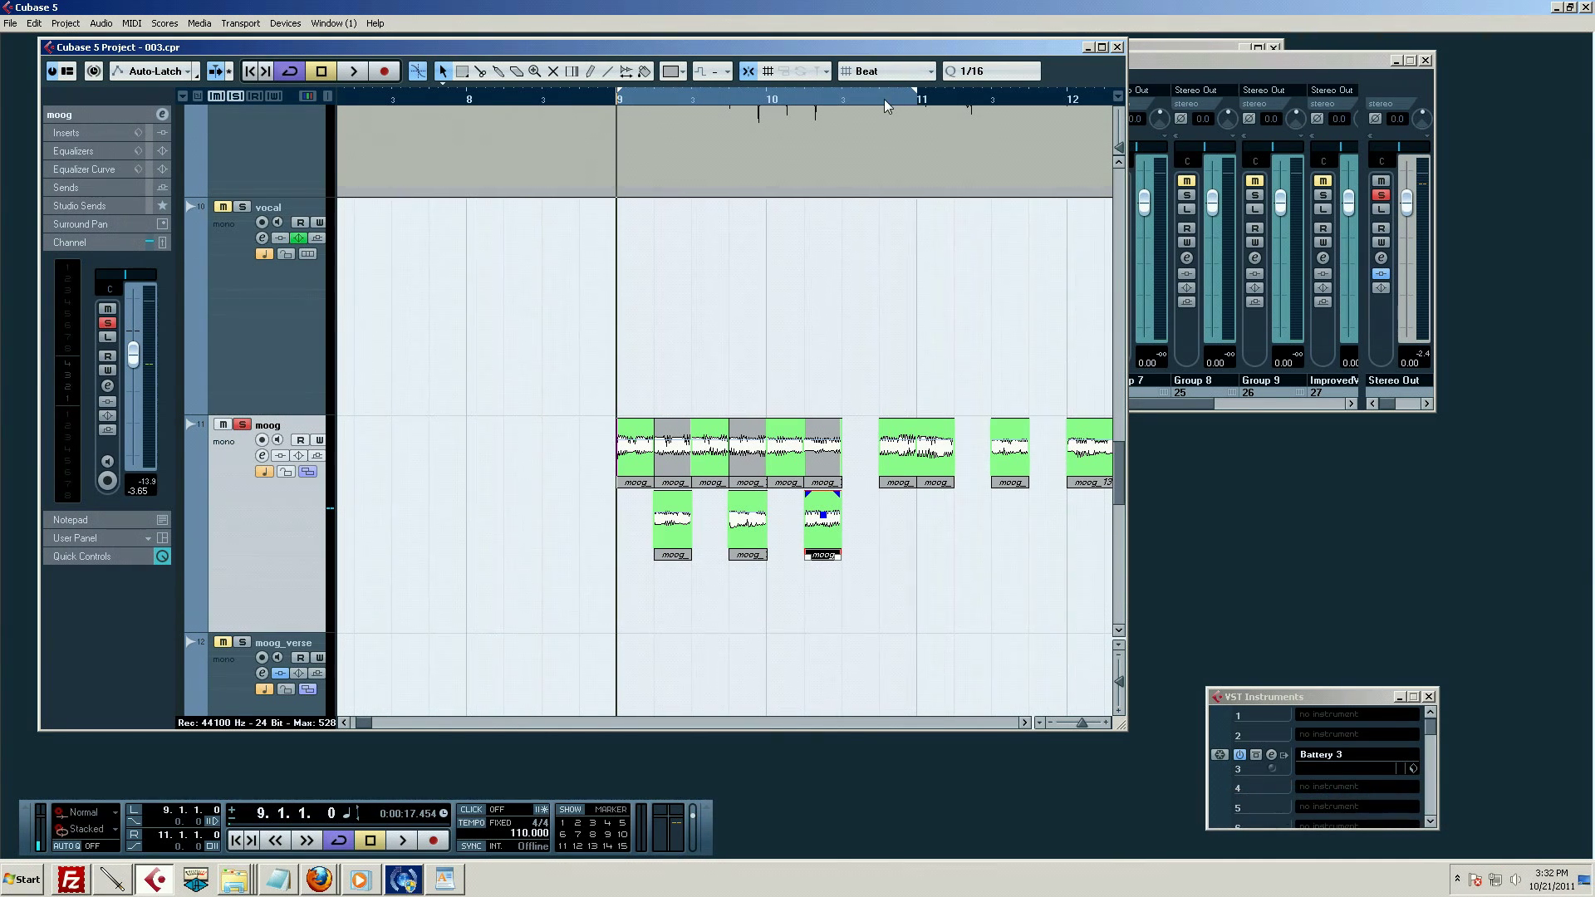
# Set the grid type to Use Quantize with a 1/16 quantize value
pyautogui.click(889, 74)
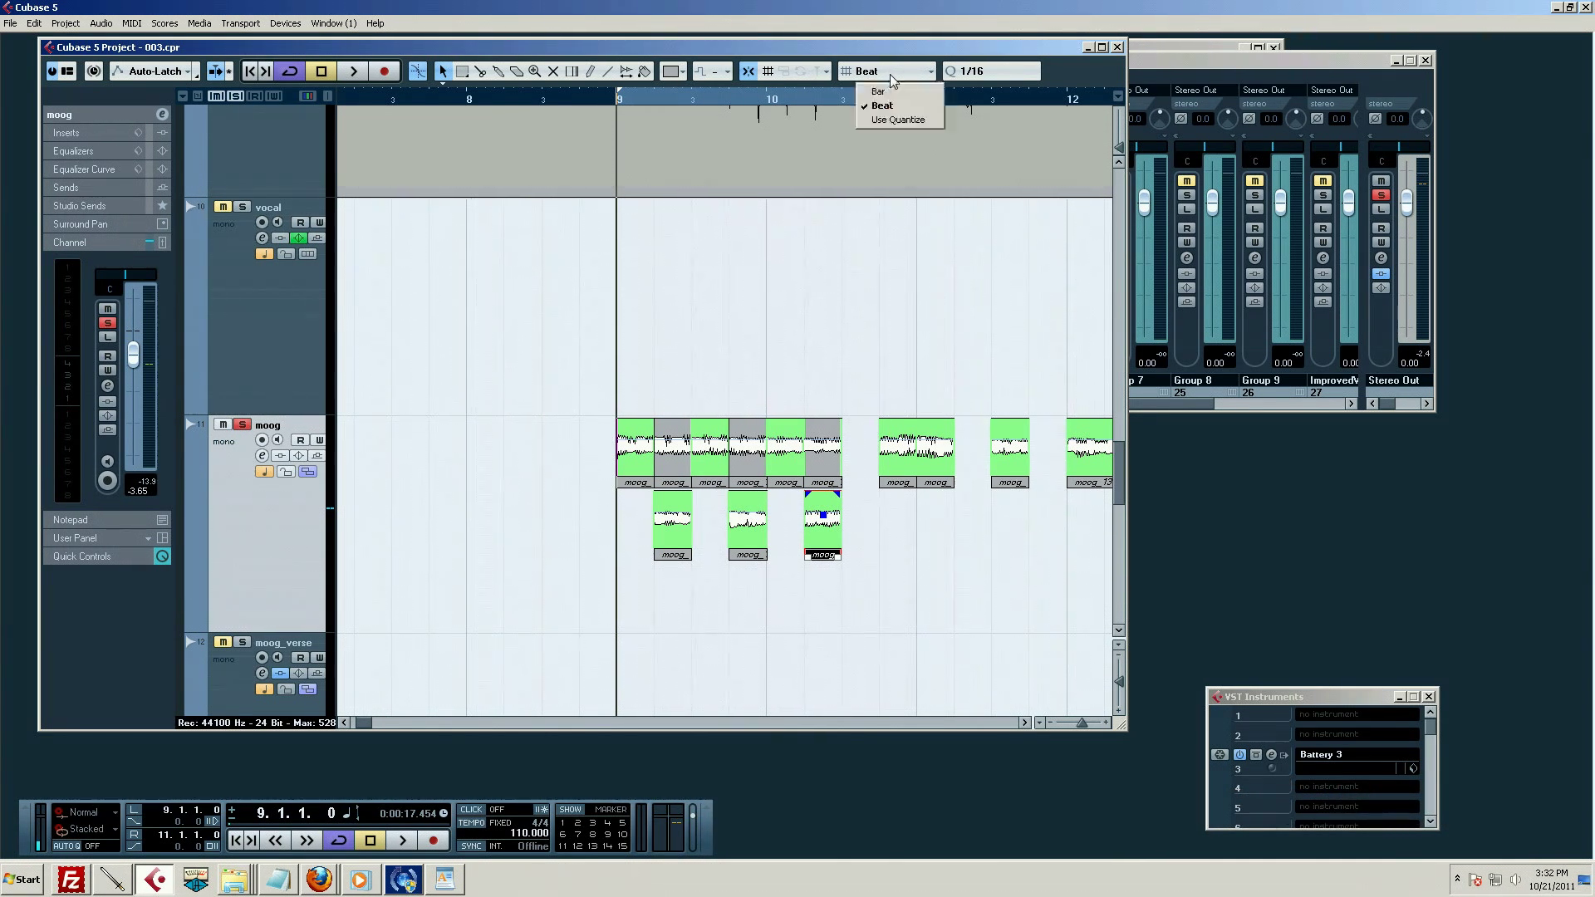
pyautogui.click(917, 121)
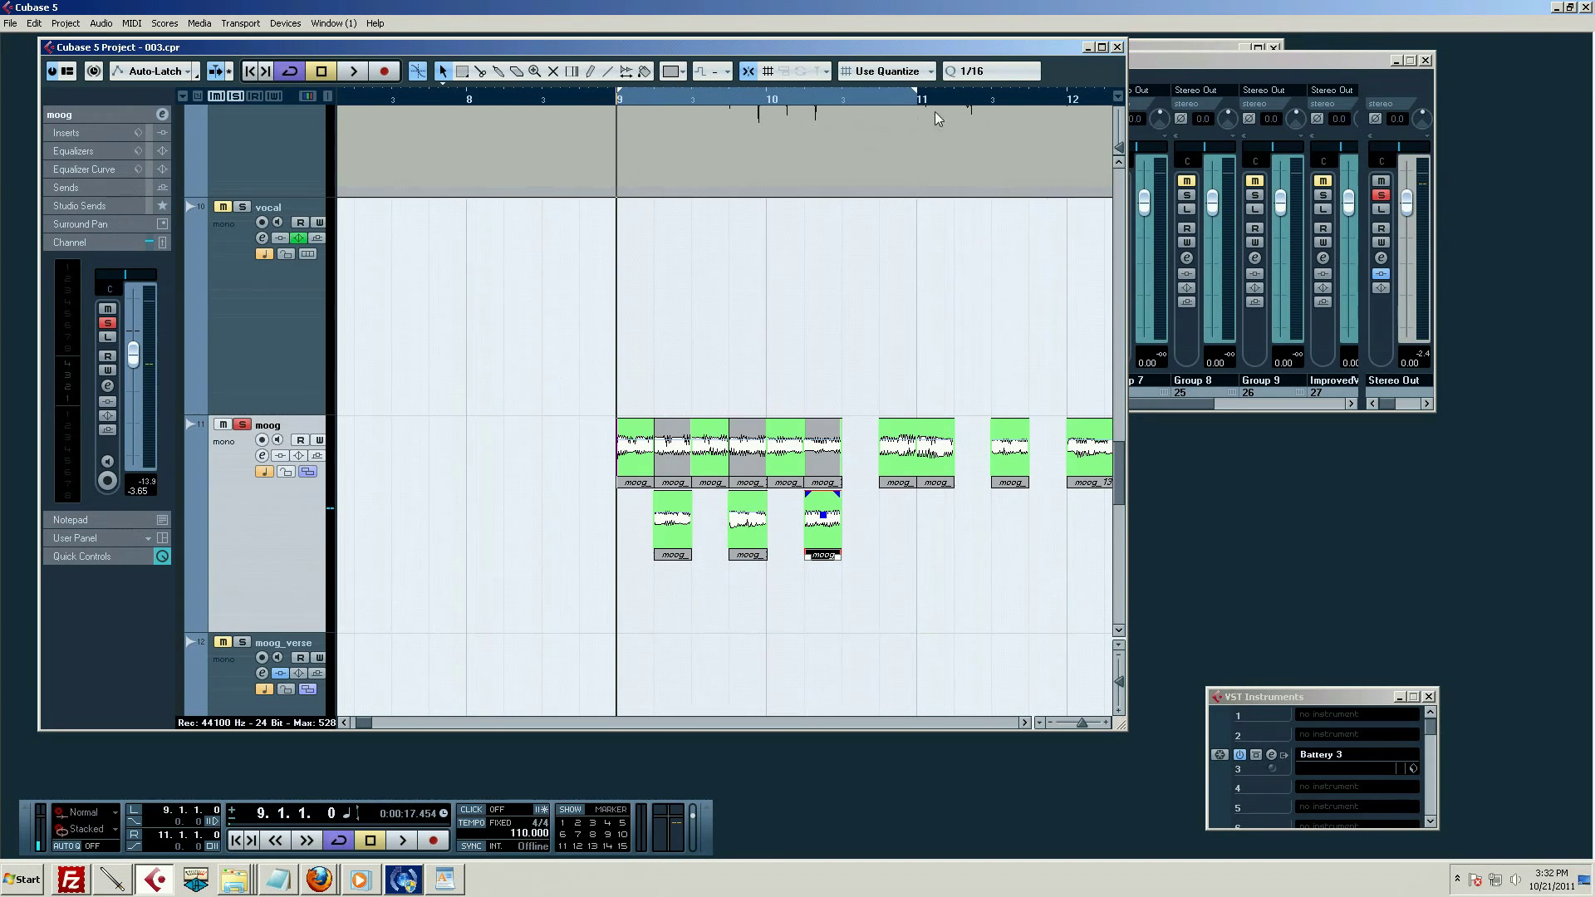
pyautogui.click(965, 72)
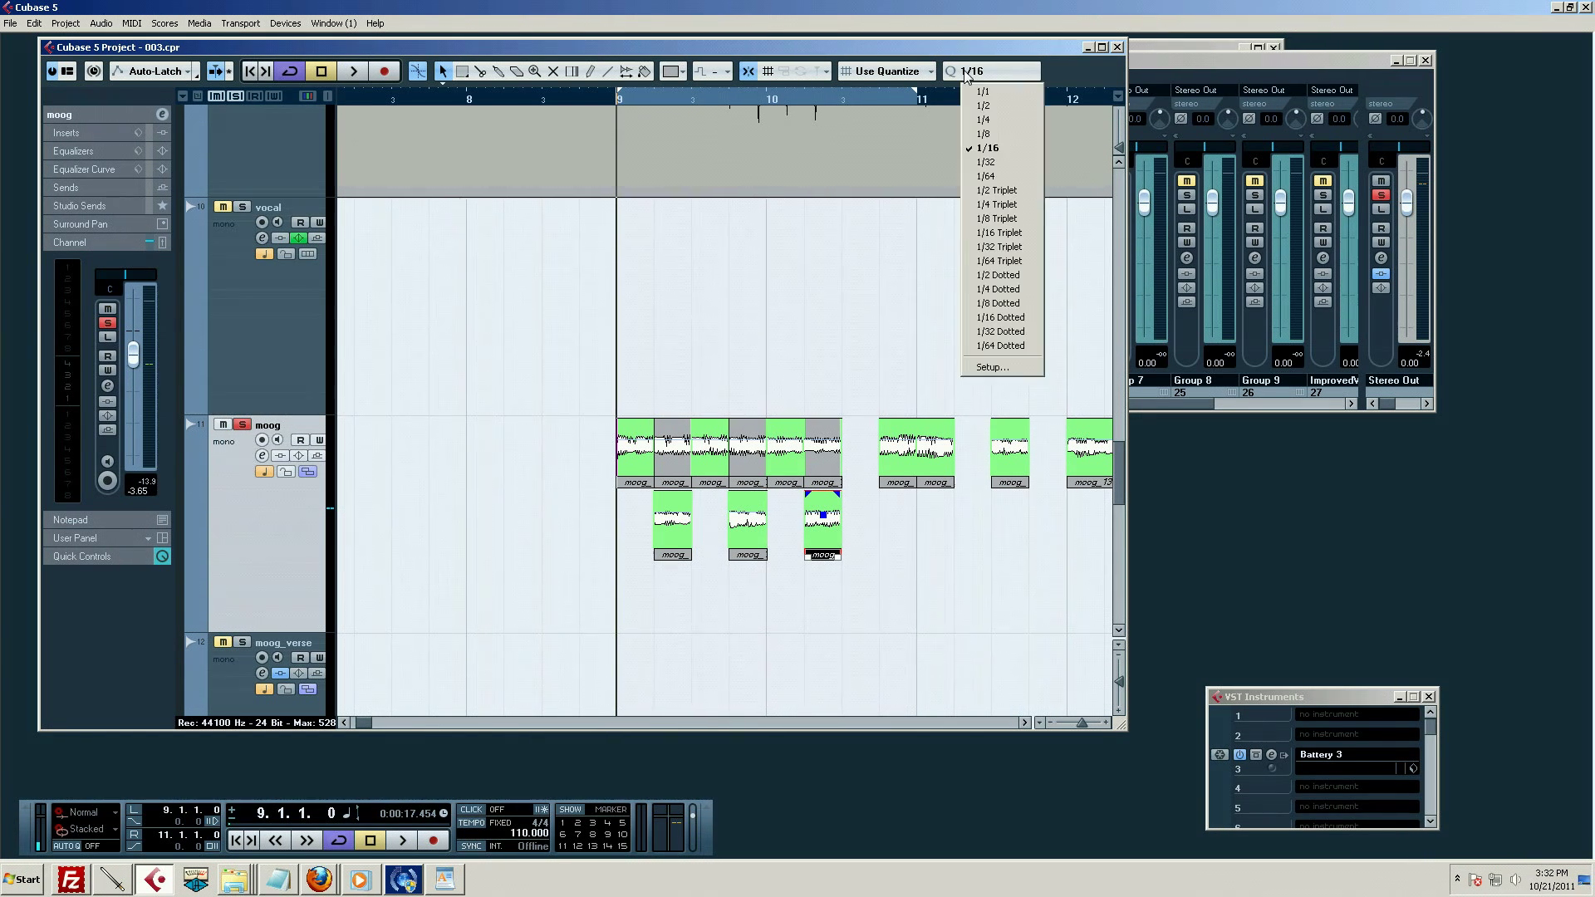
pyautogui.click(970, 58)
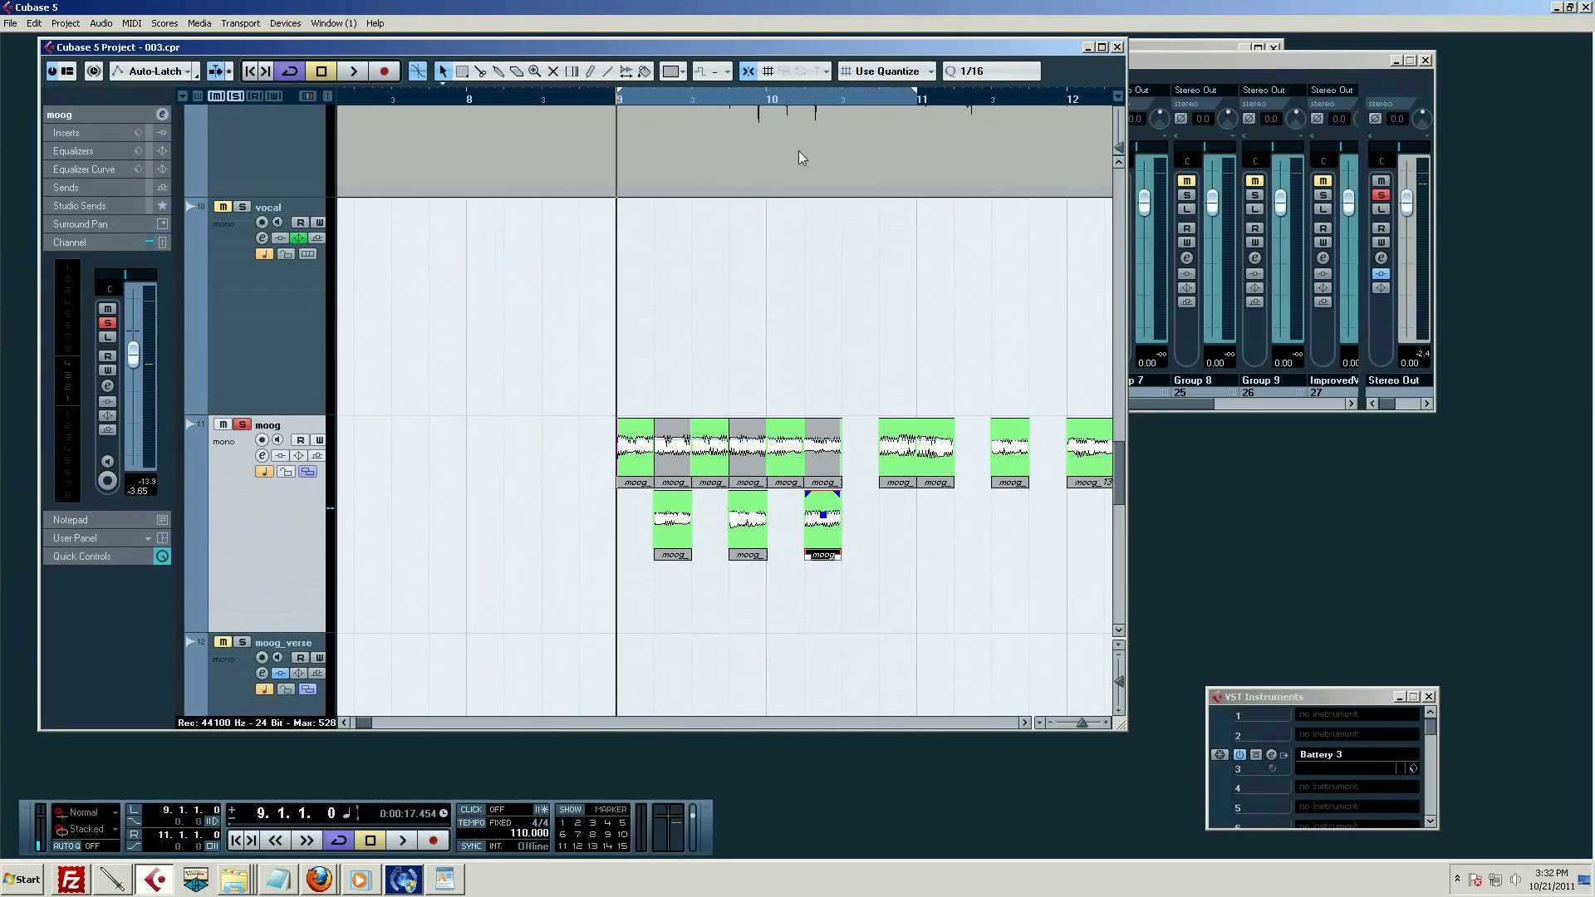
# Cut moog_13 at three beats near bar 9 with the Scissors, then zoom out to bars 3–12
pyautogui.moveTo(636, 101); pyautogui.dragTo(607, 141)
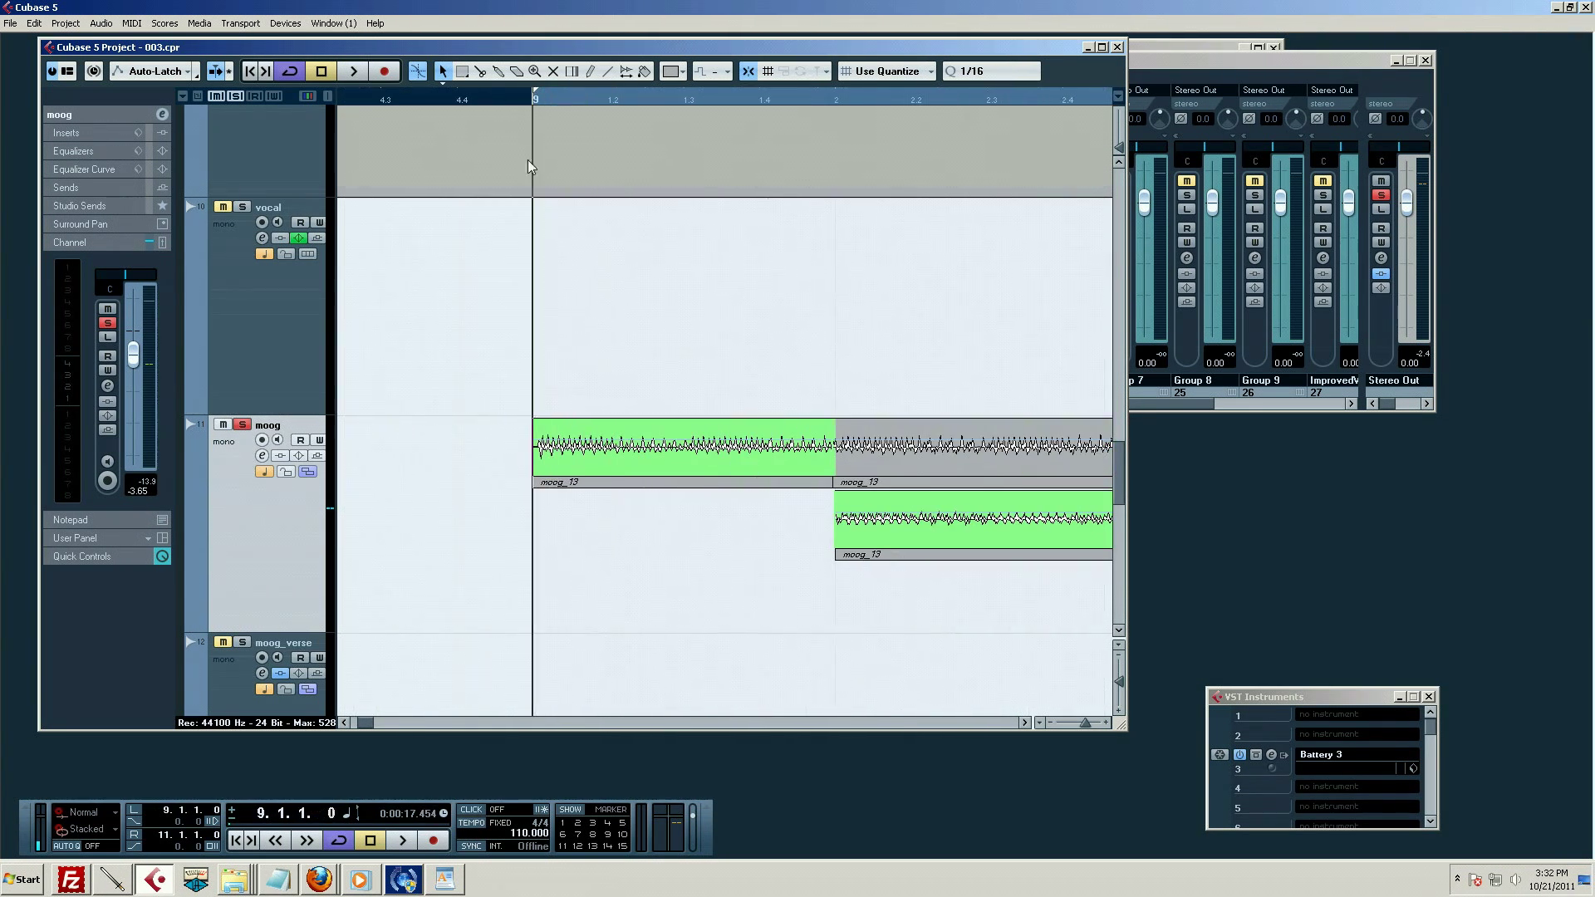
pyautogui.press('3')
pyautogui.click(609, 449)
pyautogui.click(683, 449)
pyautogui.click(759, 449)
pyautogui.click(442, 70)
pyautogui.moveTo(719, 93); pyautogui.dragTo(719, 71)
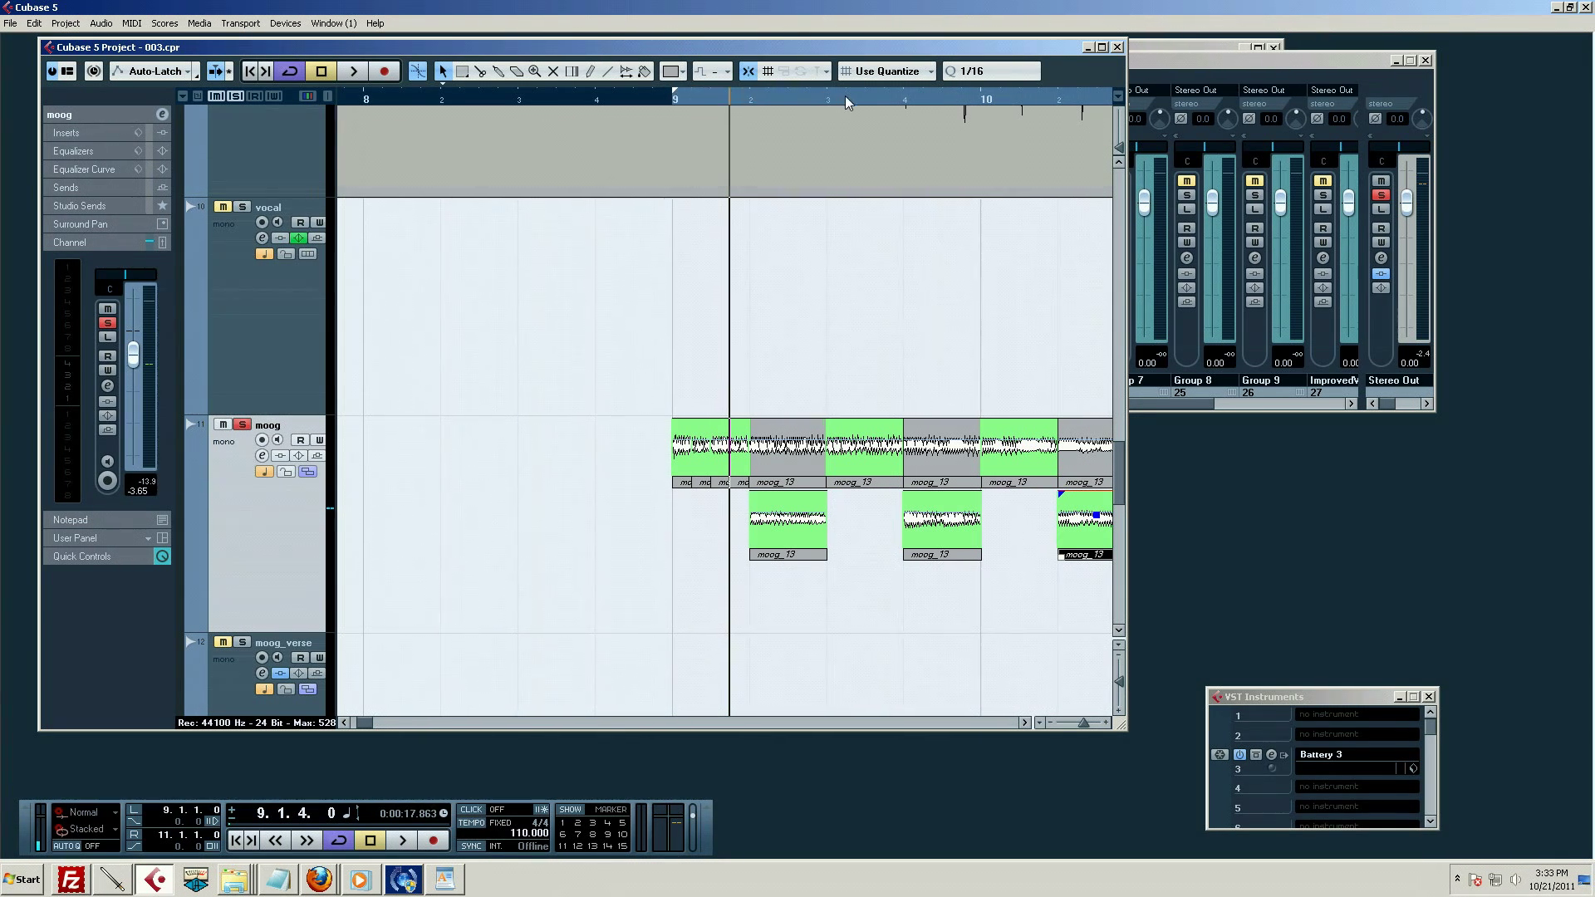
pyautogui.moveTo(845, 96); pyautogui.dragTo(829, 74)
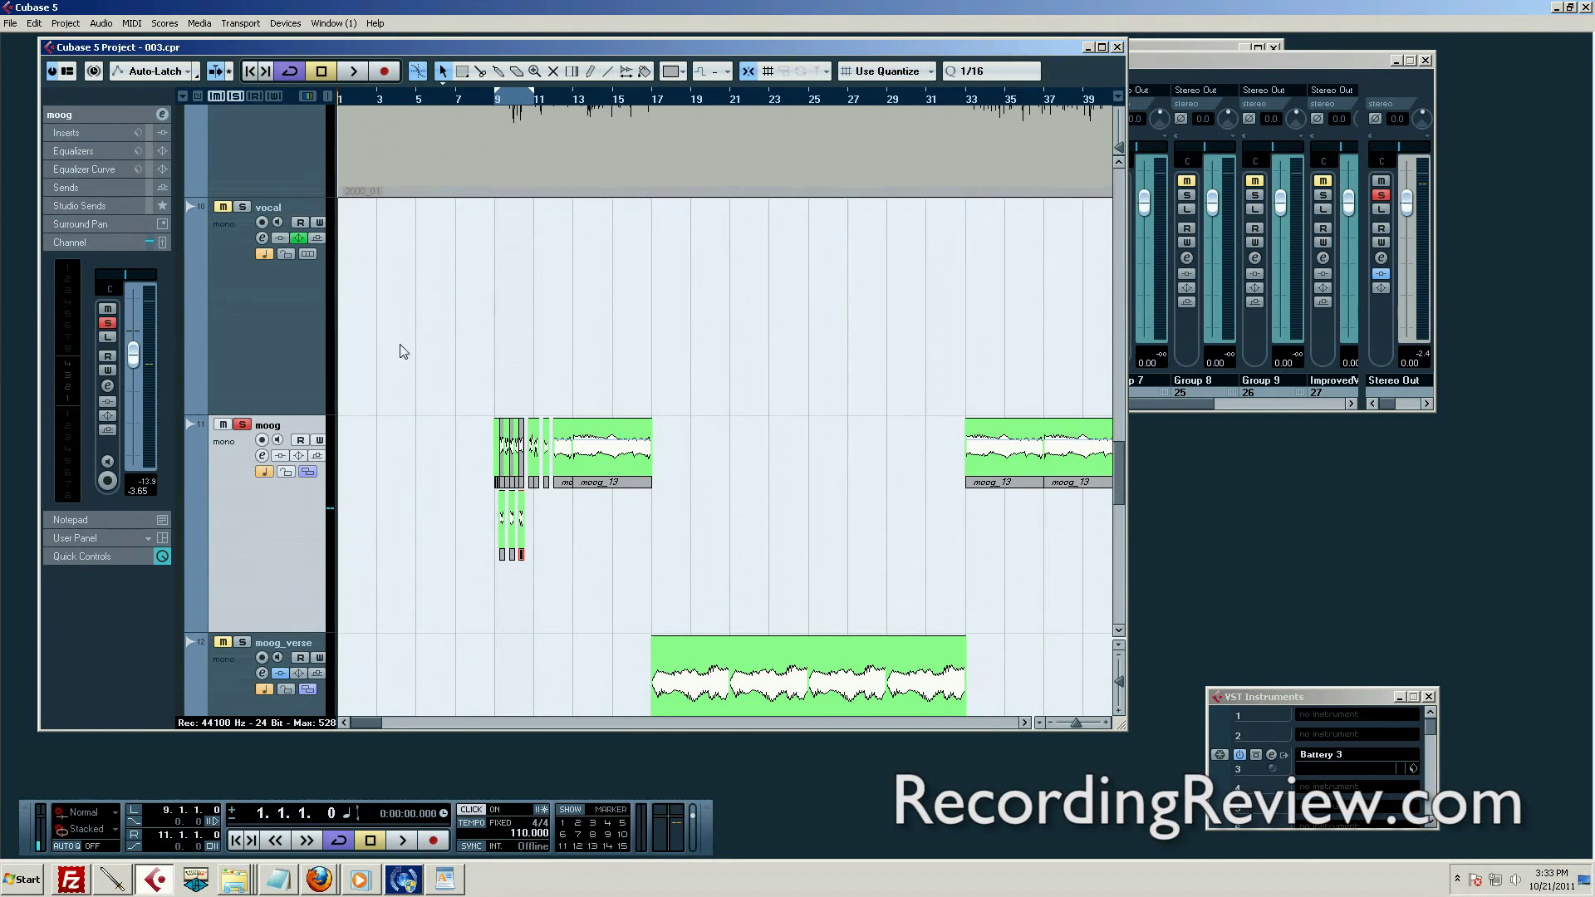
pyautogui.press('space')
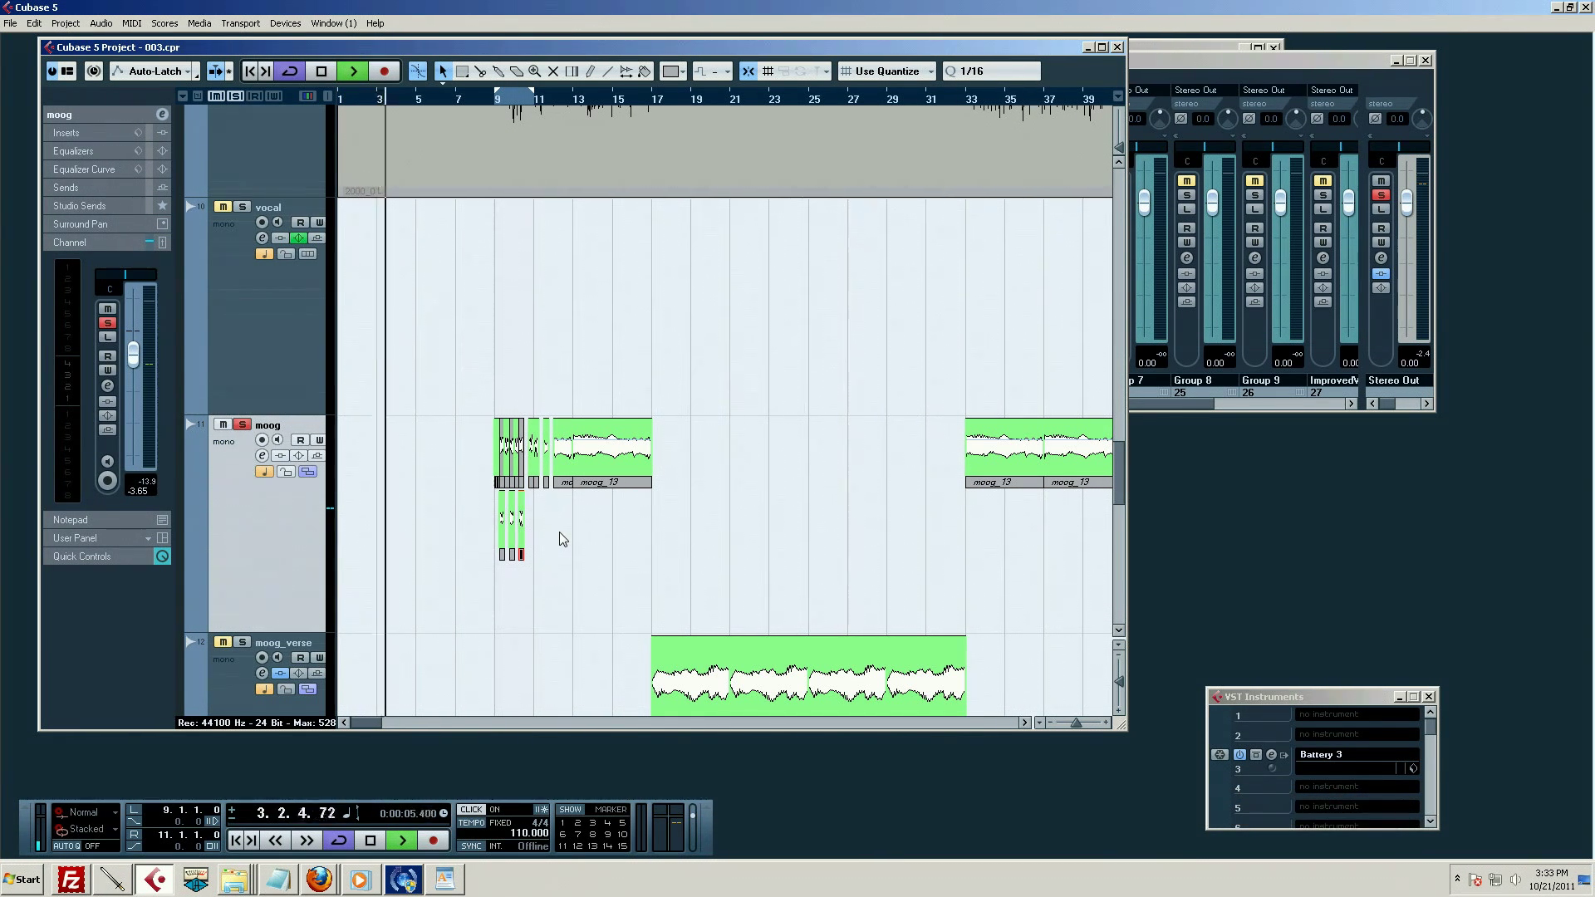
pyautogui.press('space')
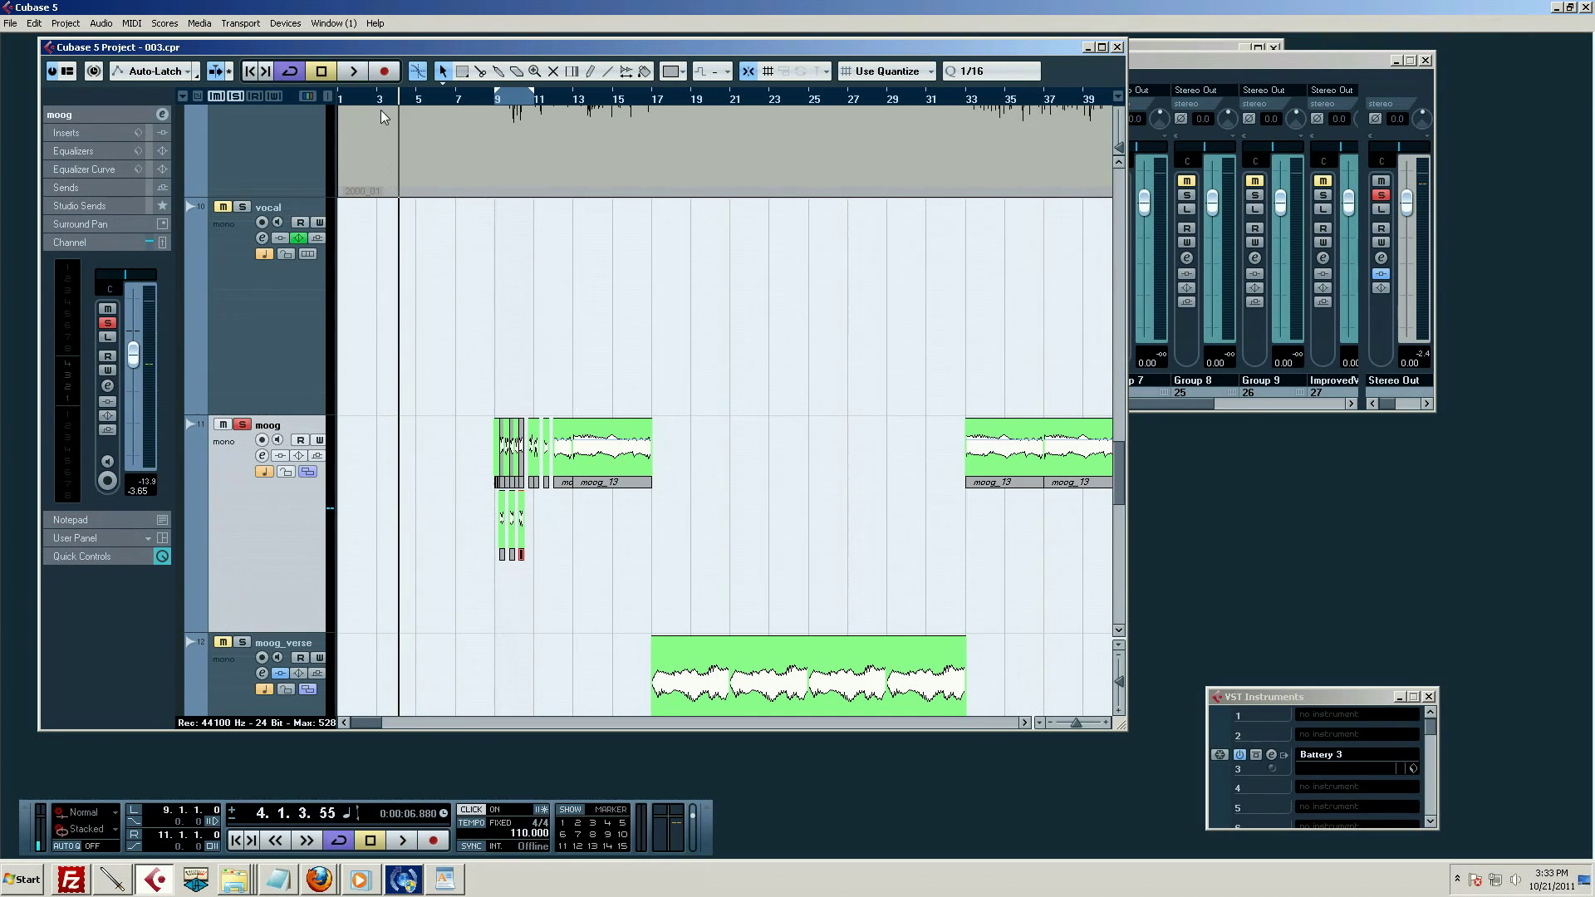
pyautogui.moveTo(370, 115)
pyautogui.mouseDown()
pyautogui.moveTo(357, 150)
pyautogui.moveTo(357, 112)
pyautogui.mouseUp()
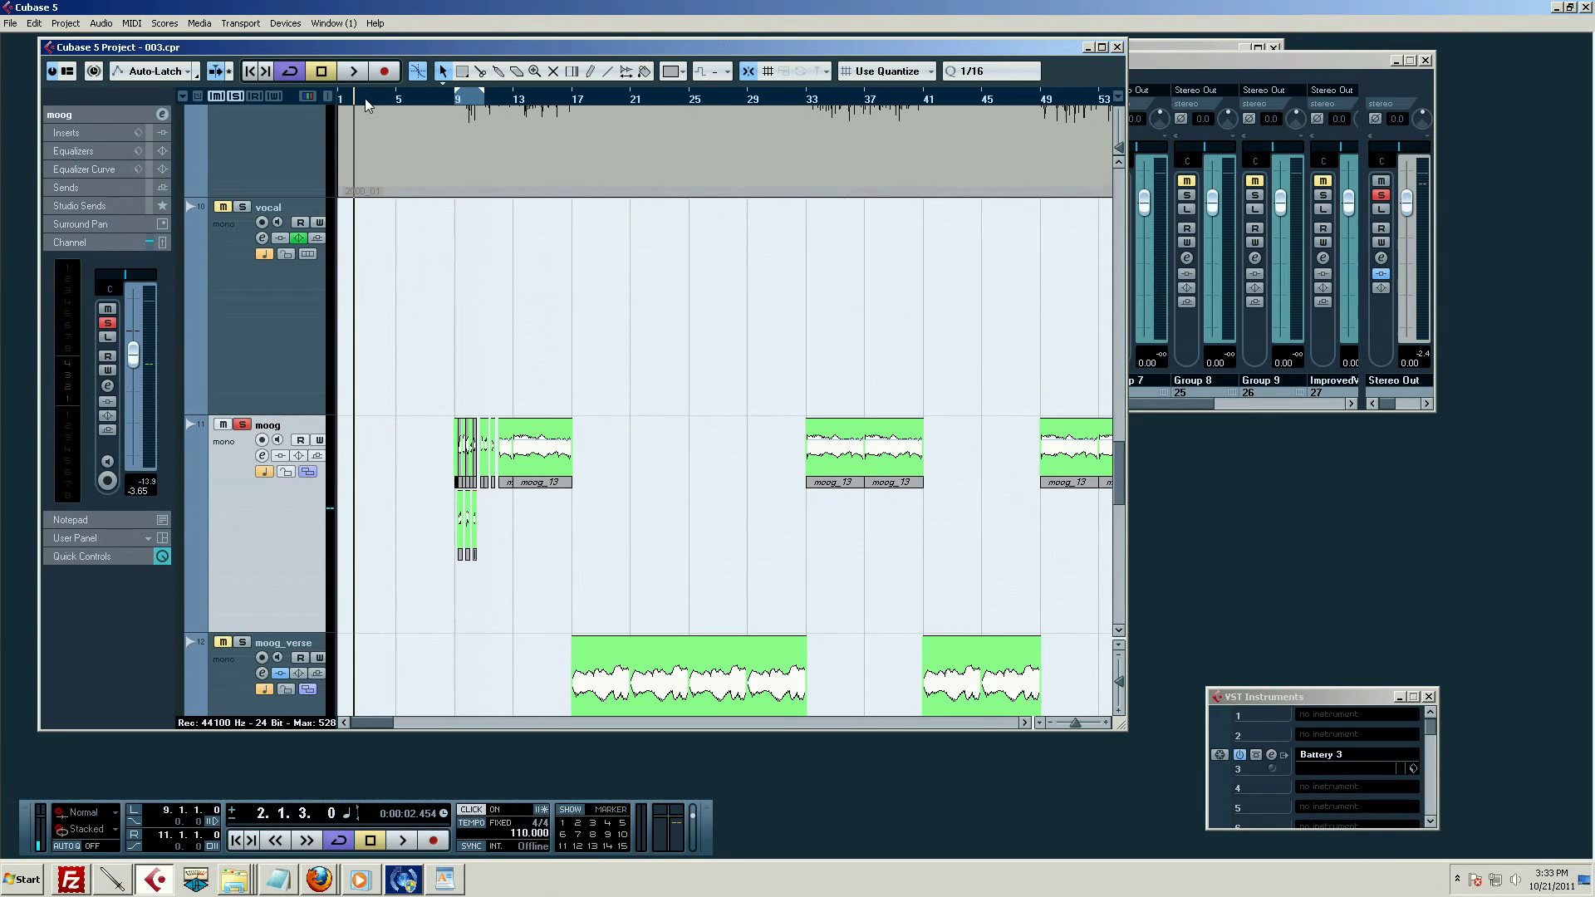
pyautogui.moveTo(349, 107); pyautogui.dragTo(313, 133)
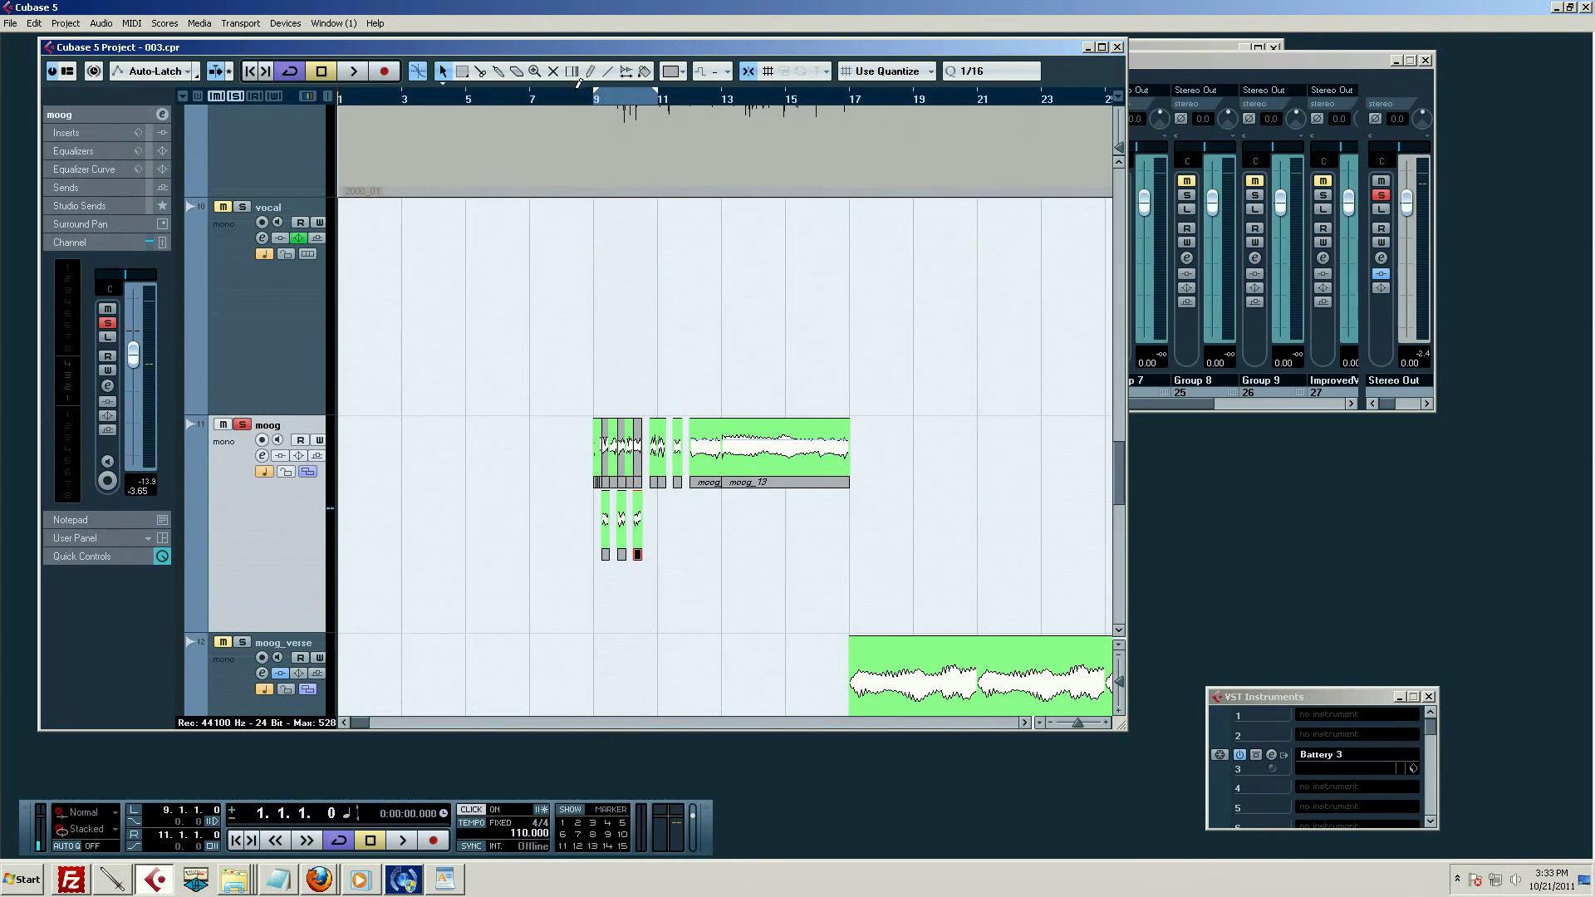
# Unsolo the moog track and zoom the timeline out to bars 1–65
pyautogui.click(243, 426)
pyautogui.scroll(2, 598, 456)
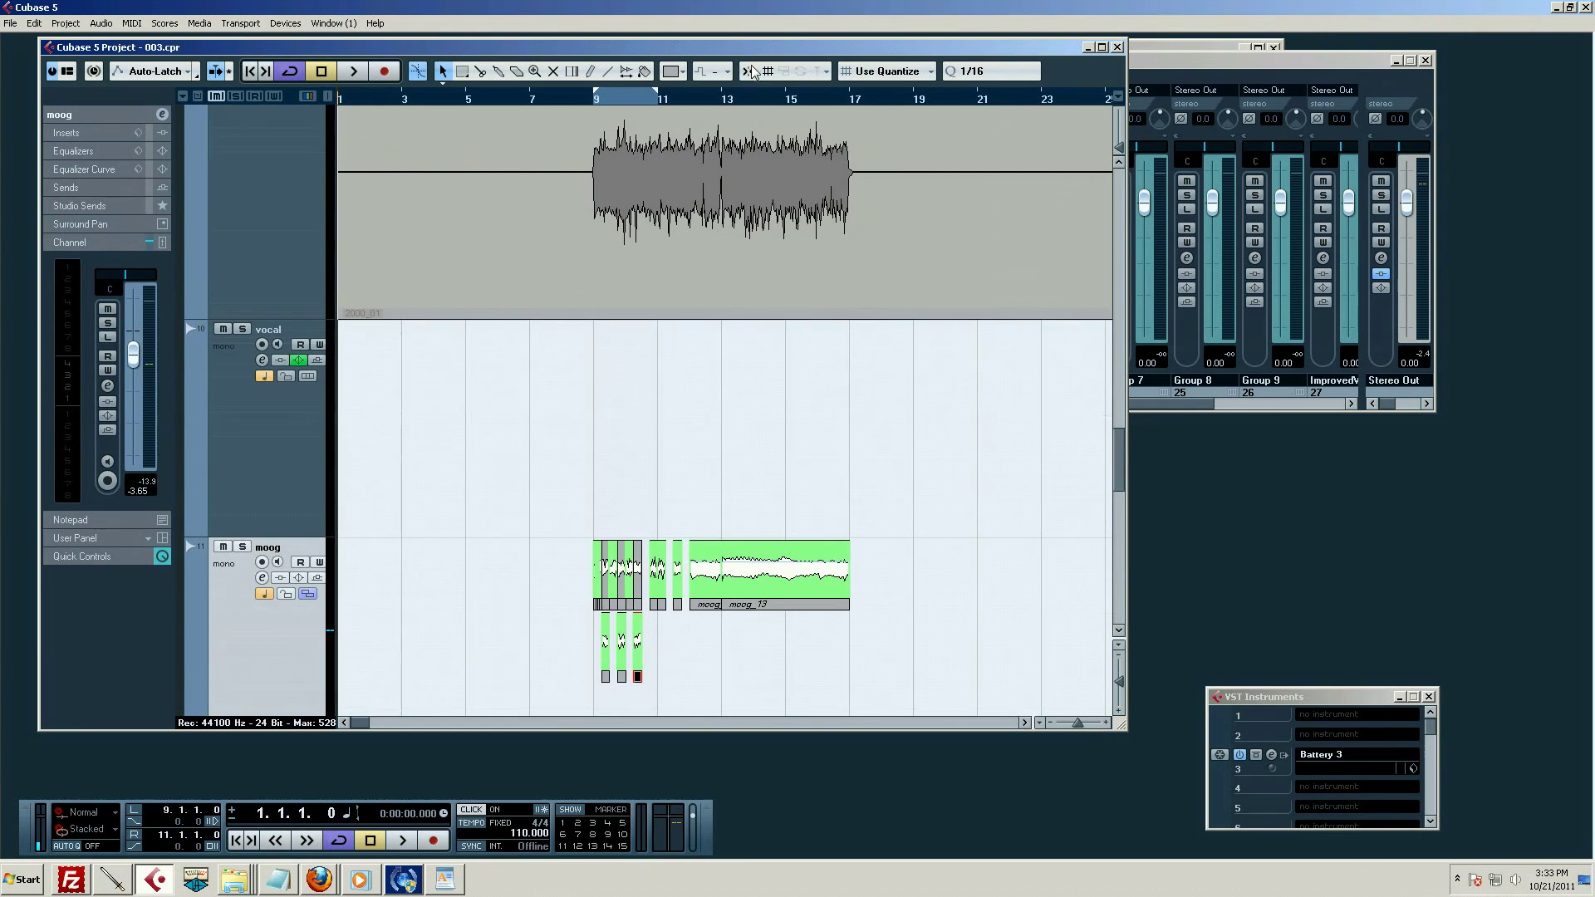
pyautogui.scroll(-10, 812, 363)
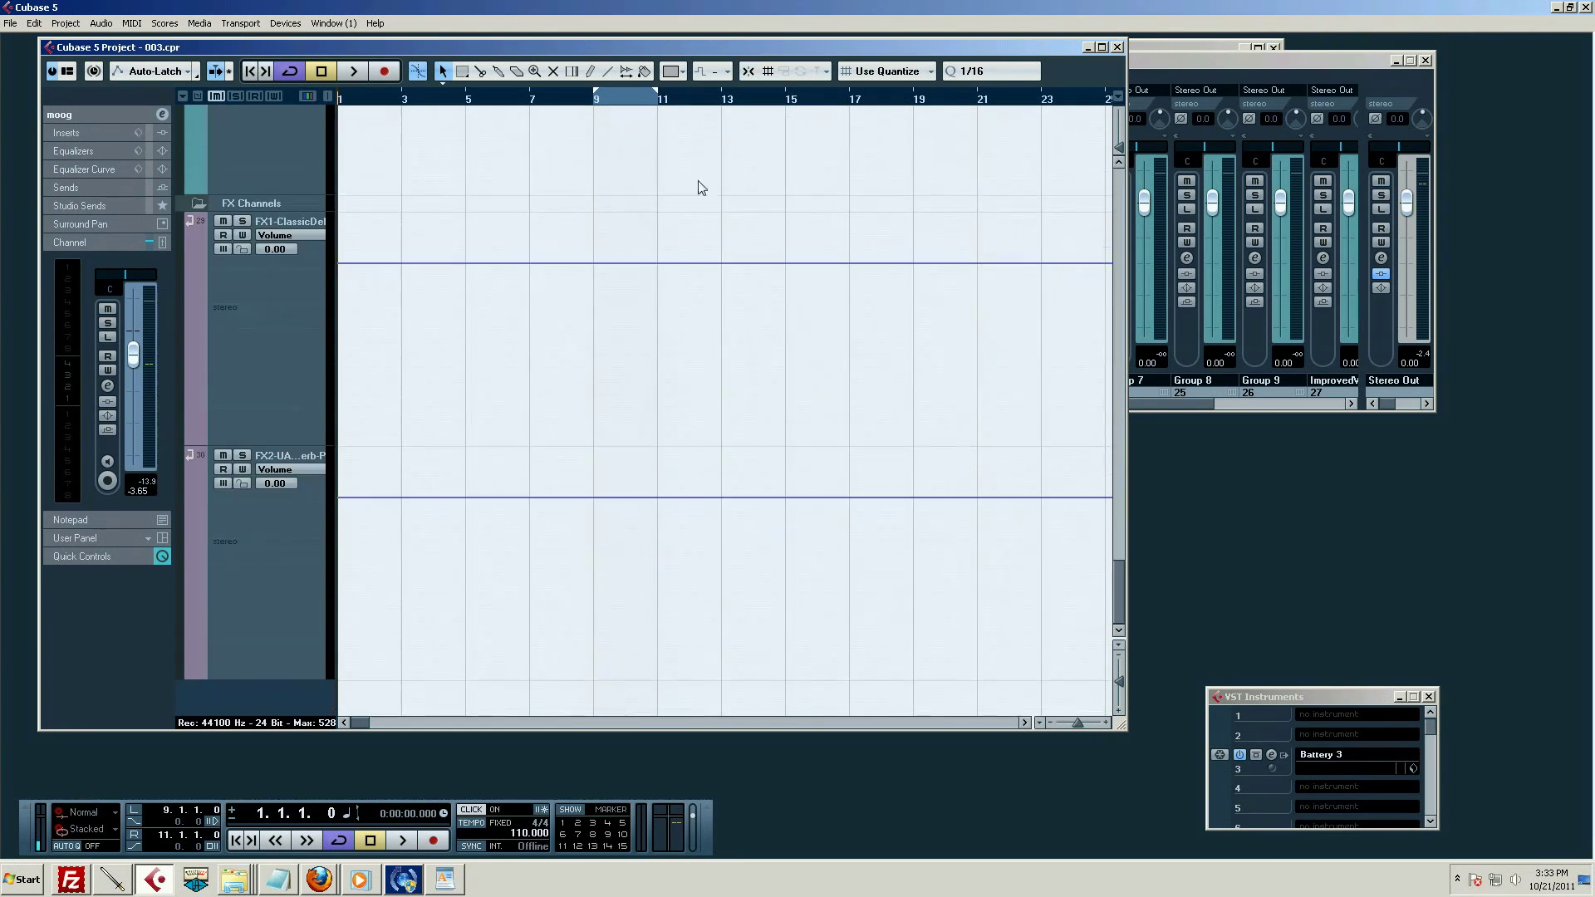
pyautogui.moveTo(575, 100); pyautogui.dragTo(582, 83)
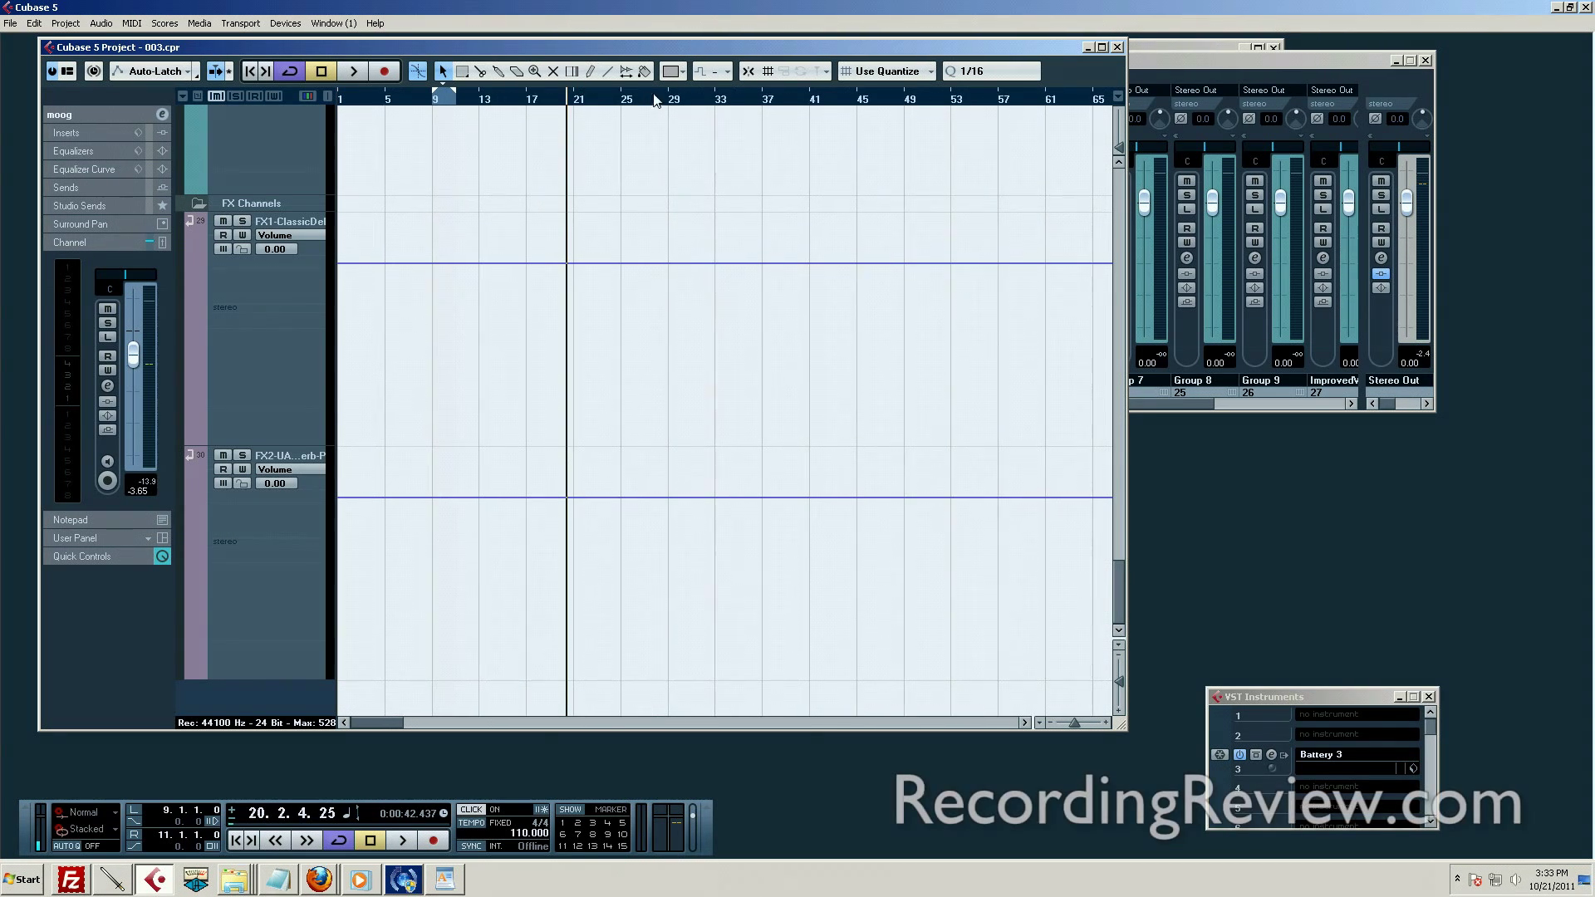
pyautogui.click(749, 71)
pyautogui.scroll(10, 615, 332)
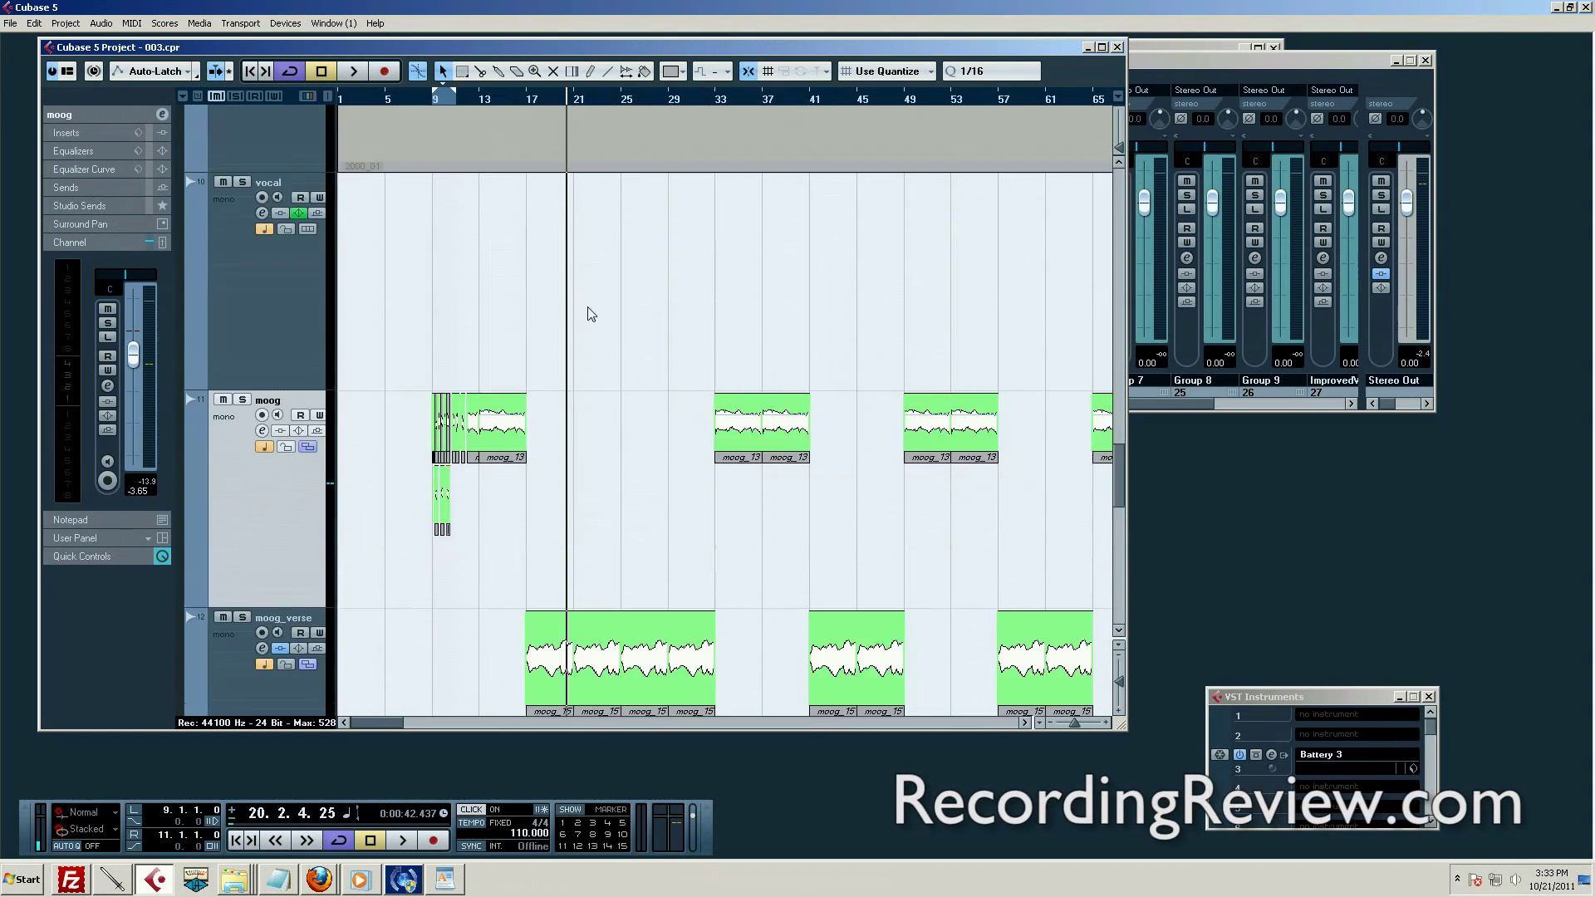
pyautogui.scroll(-1, 590, 313)
# Select both moog_13 events at bars 33 and 37, undoing an accidental erase near bar 9
pyautogui.click(778, 322)
pyautogui.moveTo(704, 349); pyautogui.dragTo(833, 331)
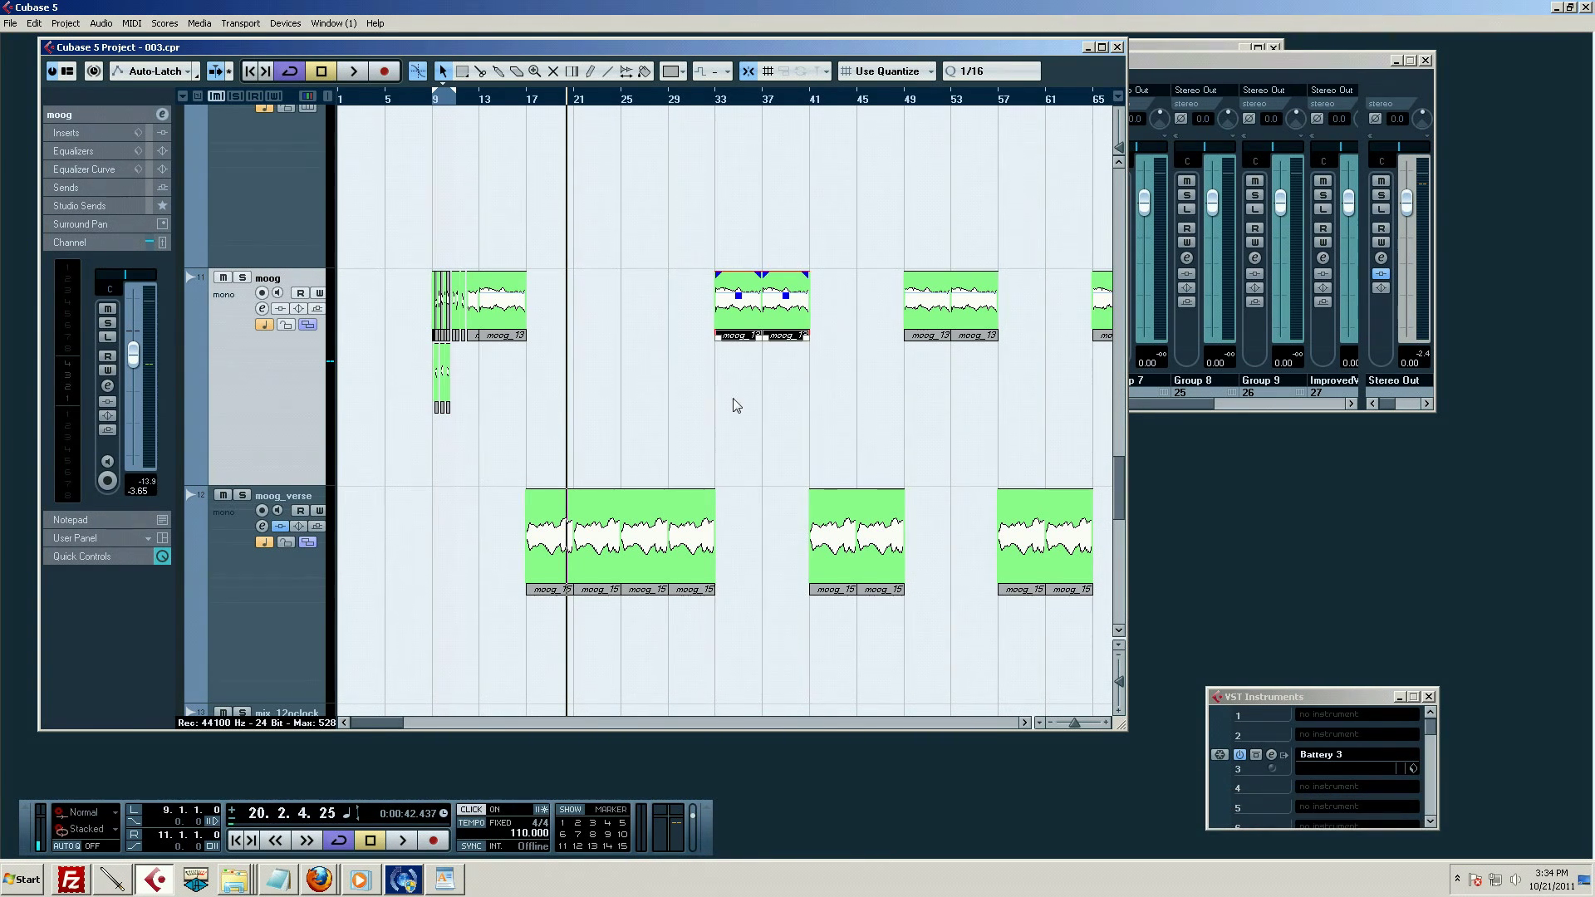
pyautogui.press('5')
pyautogui.moveTo(426, 294); pyautogui.dragTo(550, 361)
pyautogui.press('1')
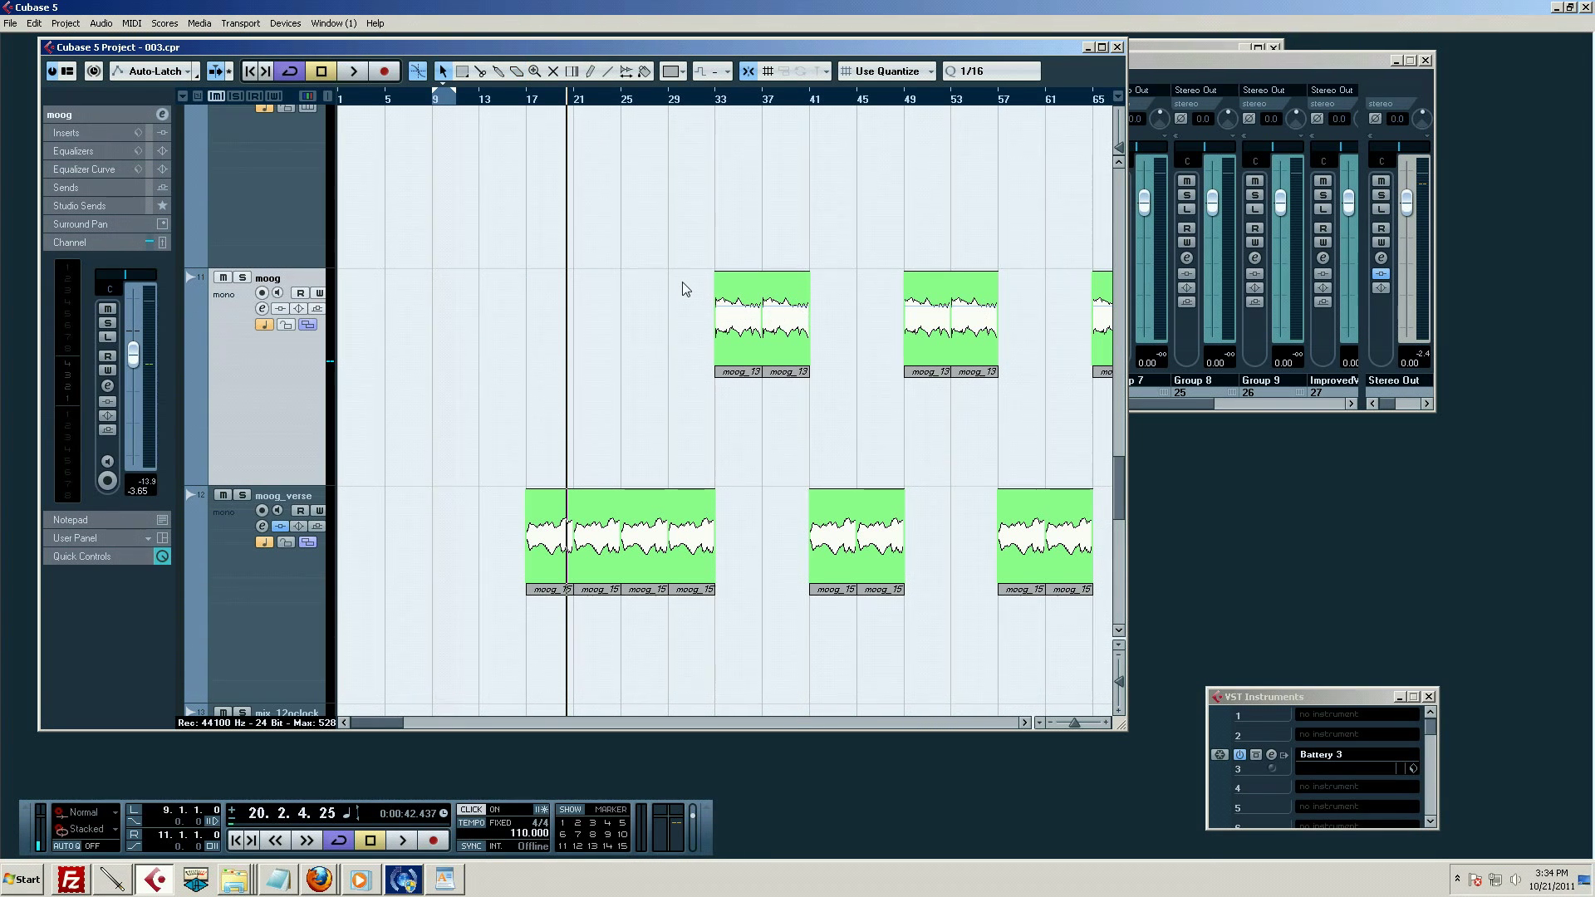
pyautogui.hotkey('ctrl', 'z')
pyautogui.moveTo(665, 349); pyautogui.dragTo(856, 282)
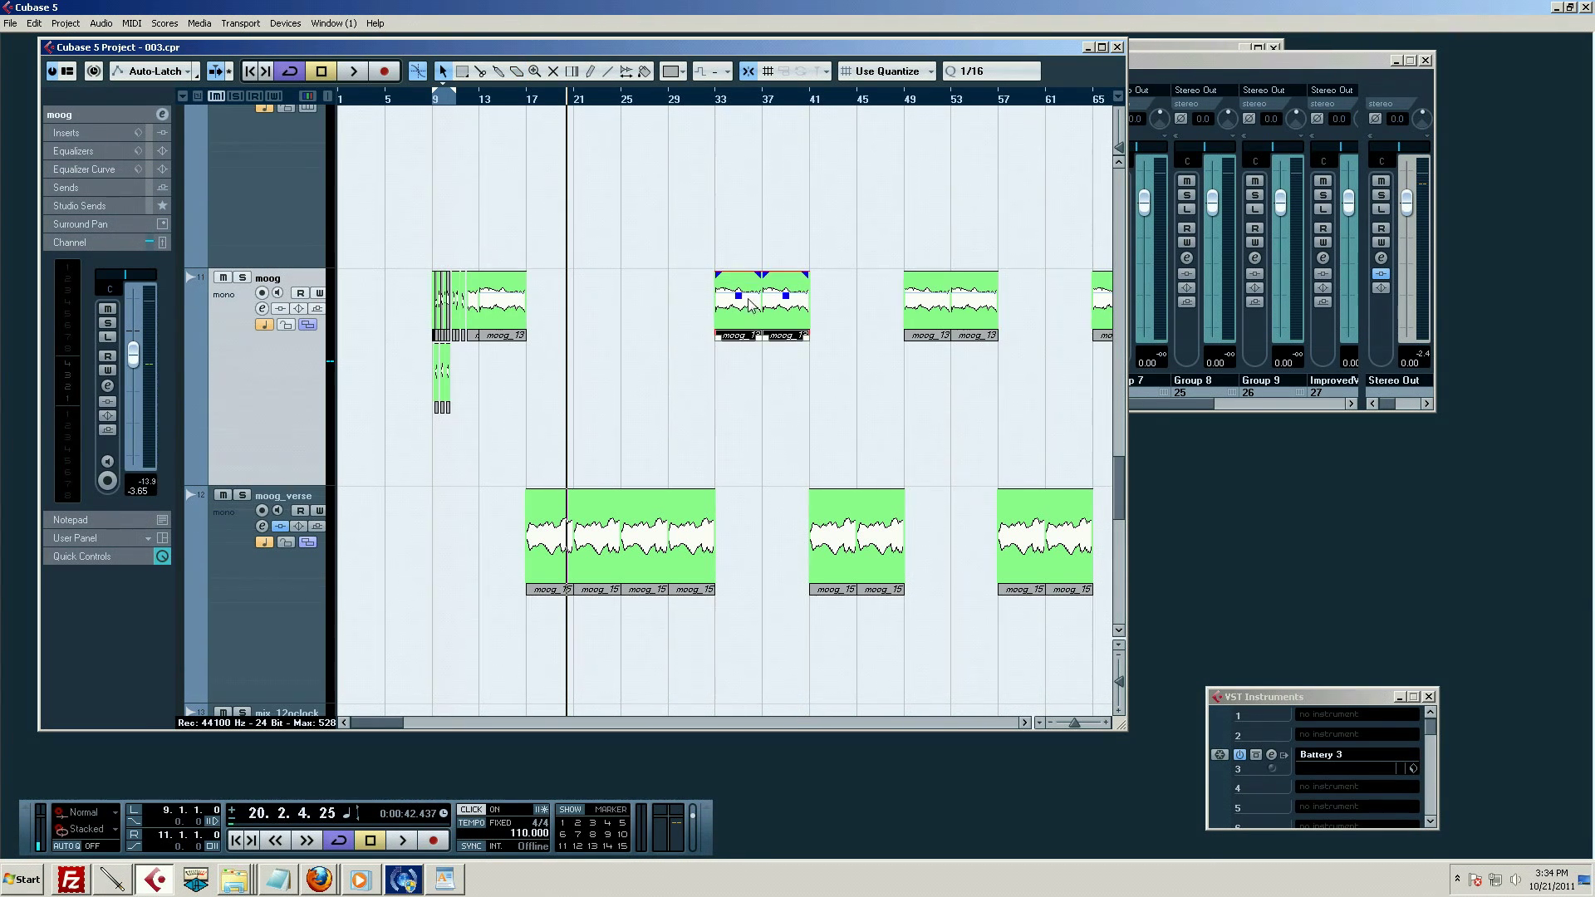
# Copy the moog_13 pair onto a new lane exactly at bar 9, with grid snapping set to Bar
pyautogui.moveTo(750, 306); pyautogui.dragTo(490, 416)
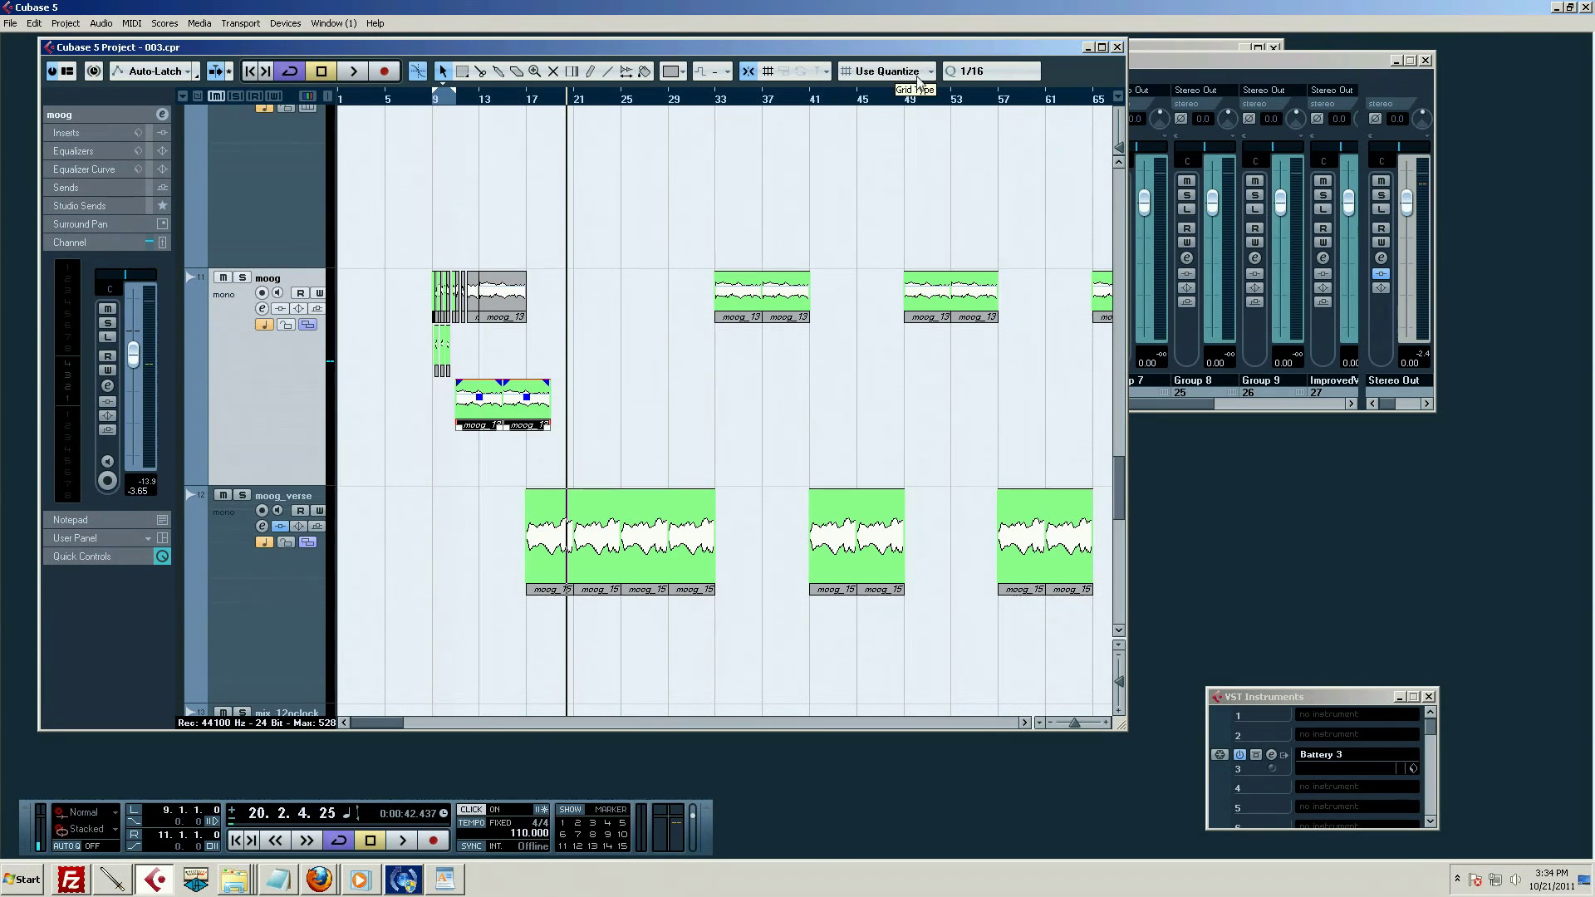
pyautogui.click(918, 79)
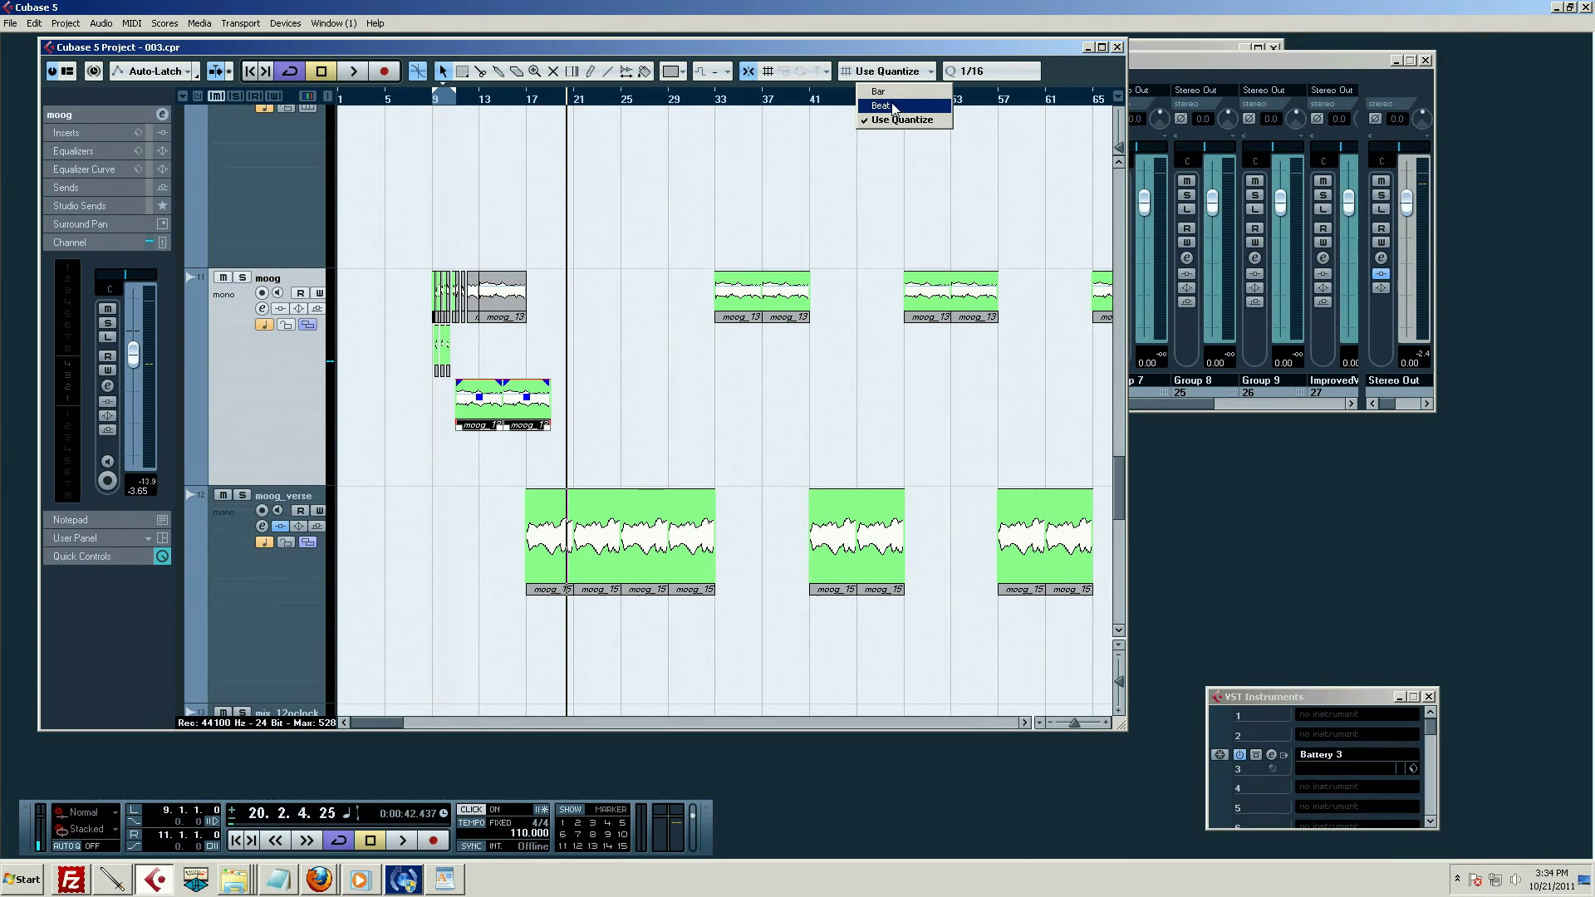
pyautogui.click(878, 91)
pyautogui.moveTo(490, 407)
pyautogui.mouseDown()
pyautogui.moveTo(458, 415)
pyautogui.moveTo(473, 415)
pyautogui.mouseUp()
# Erase the old short moog pieces at bar 9 and move the copied pair up into the main lane
pyautogui.press('5')
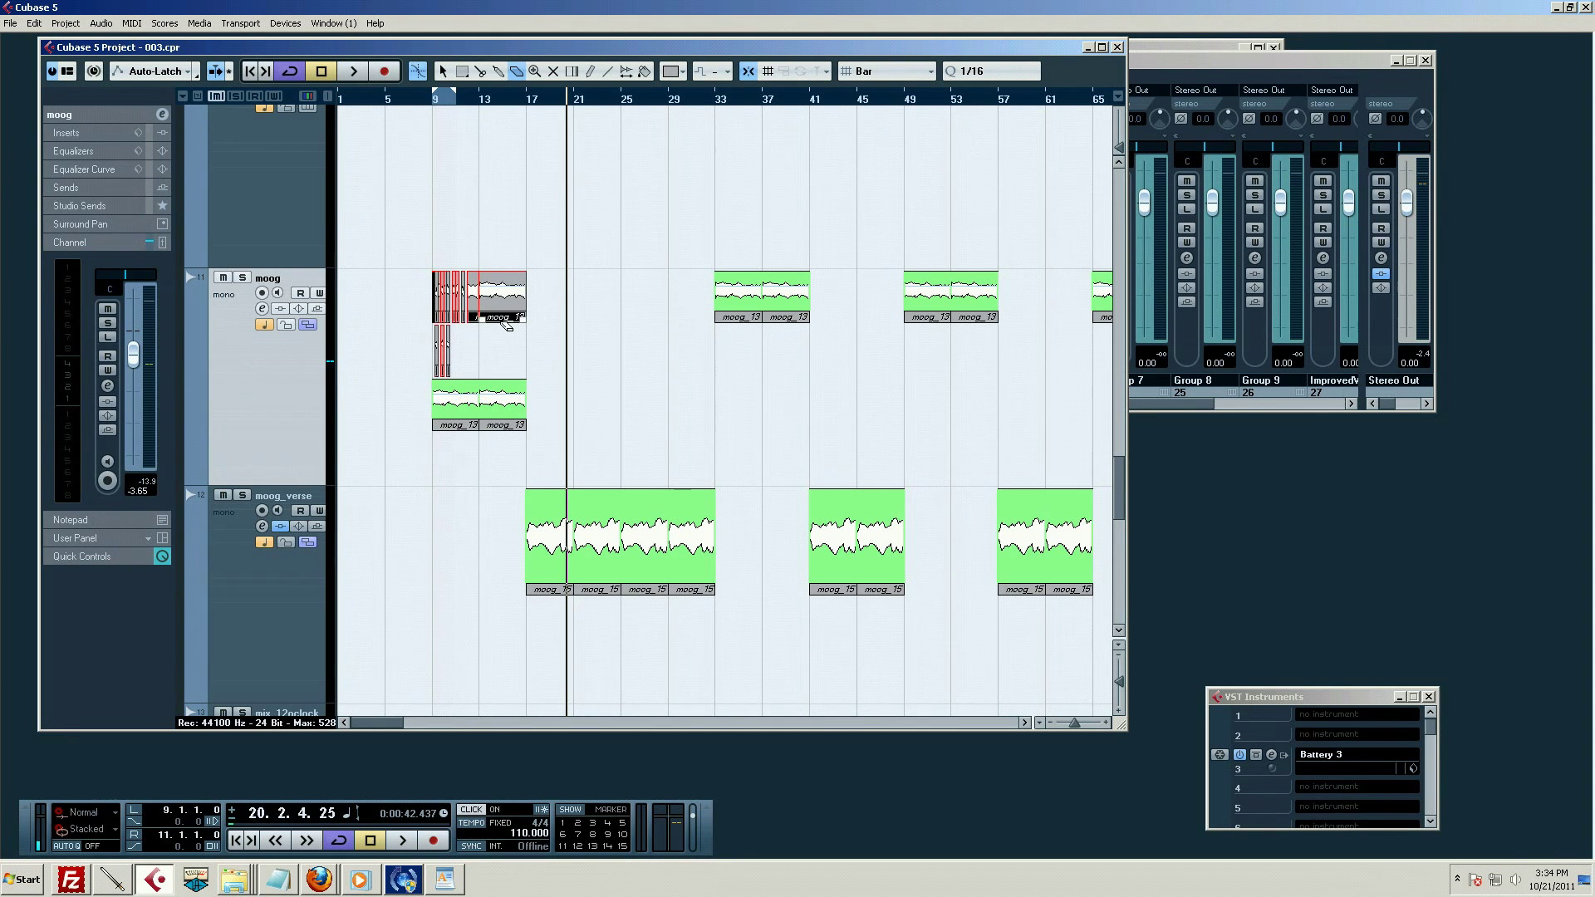
pyautogui.click(485, 303)
pyautogui.press('1')
pyautogui.click(499, 403)
pyautogui.moveTo(446, 392); pyautogui.dragTo(446, 338)
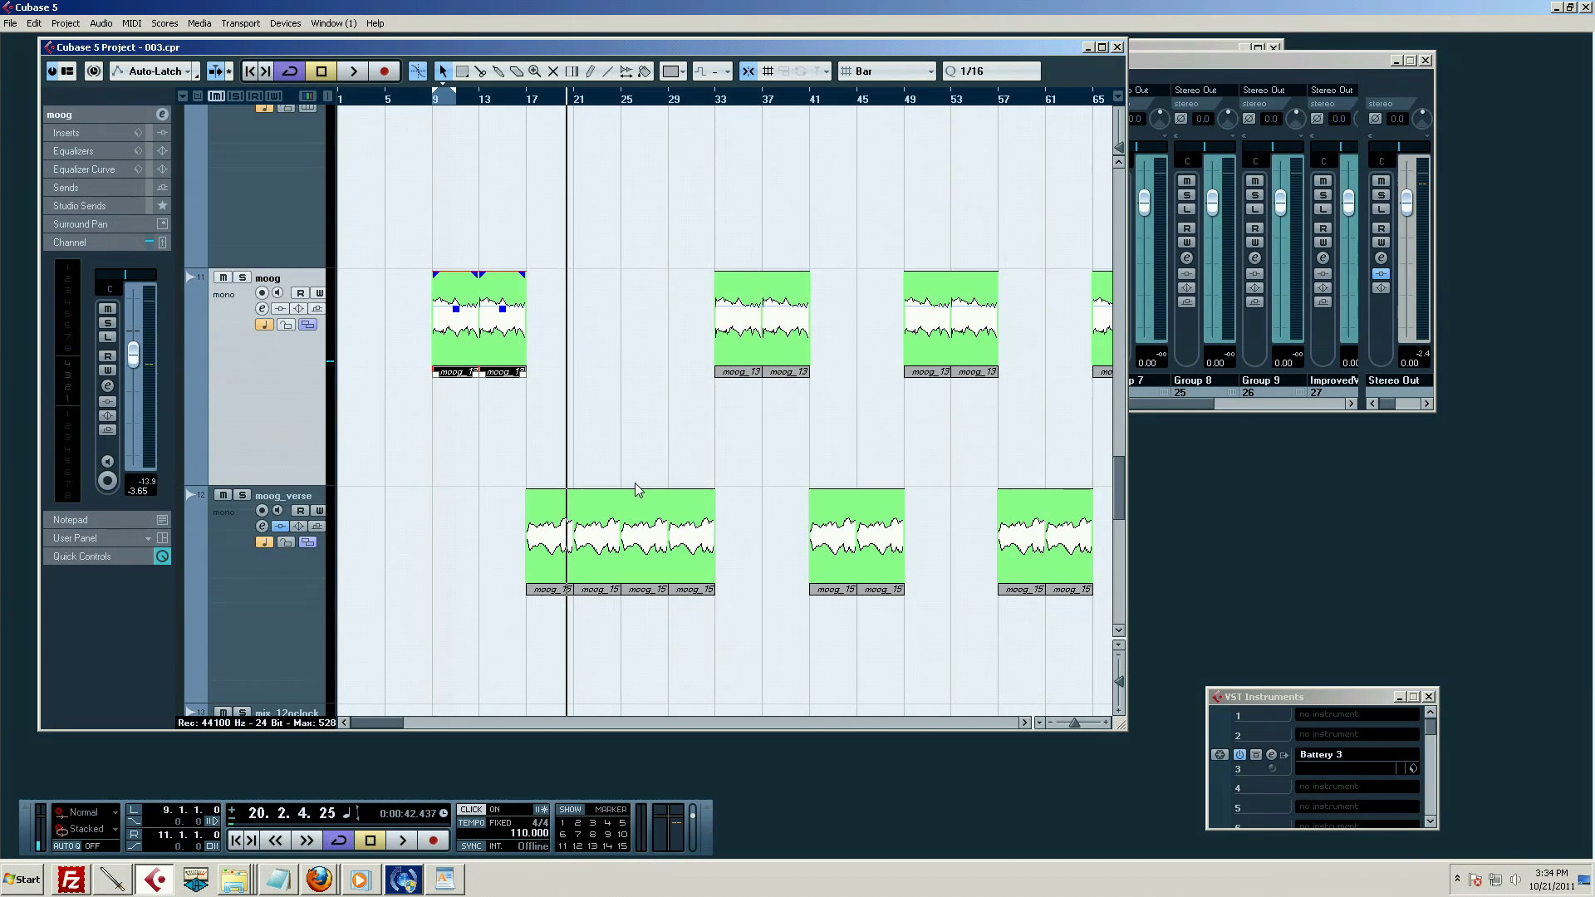
pyautogui.scroll(-1, 636, 490)
pyautogui.scroll(2, 615, 477)
pyautogui.scroll(-2, 614, 478)
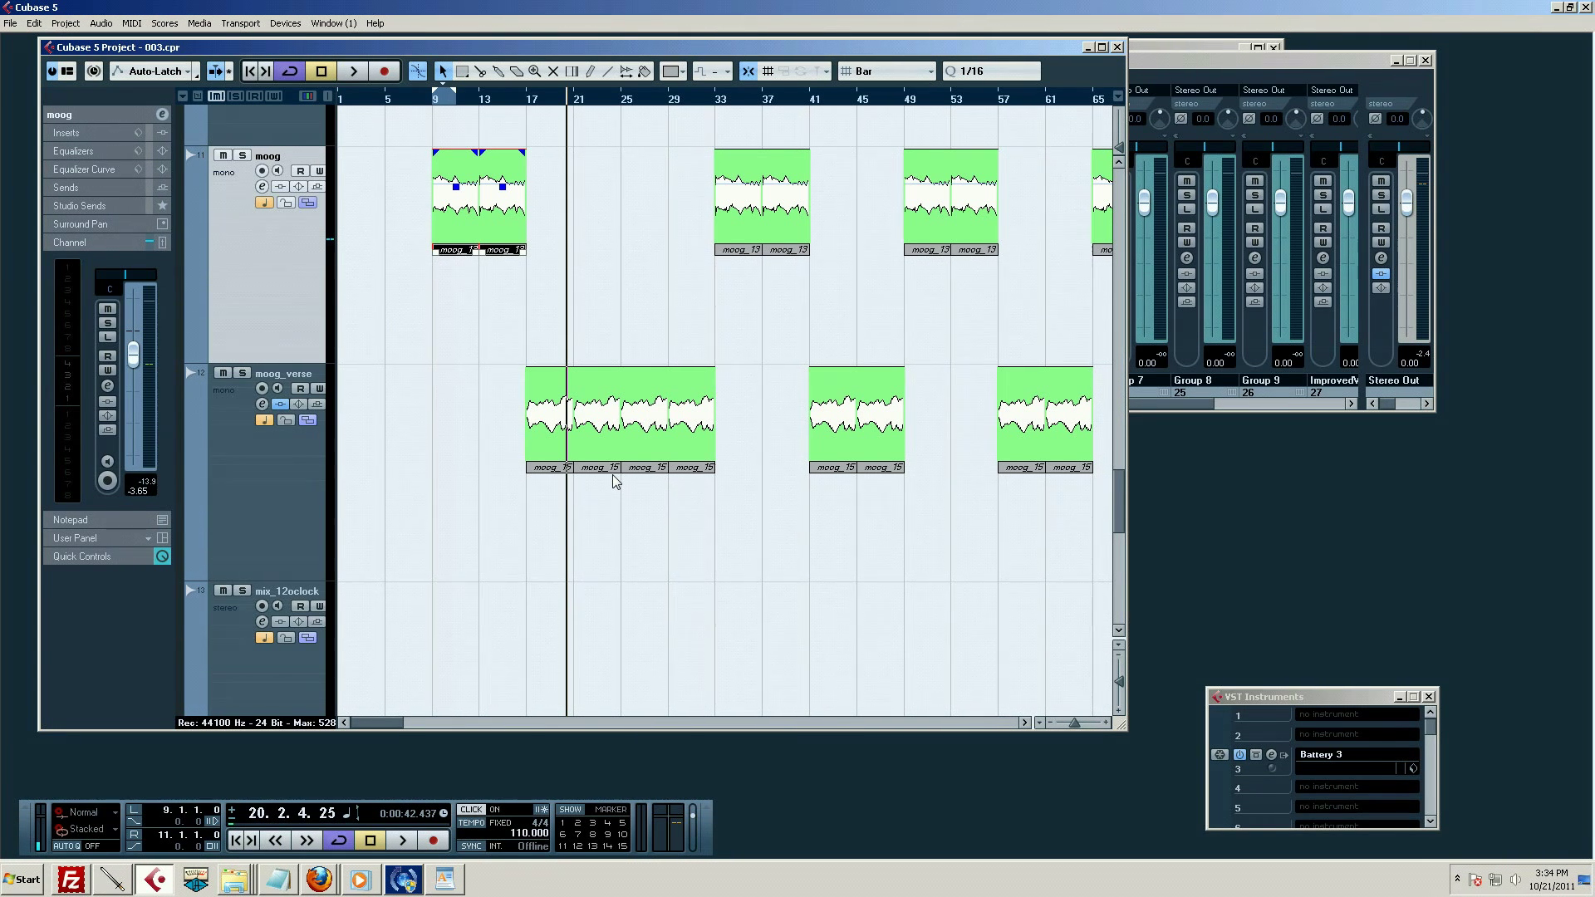
pyautogui.click(614, 480)
pyautogui.press('8')
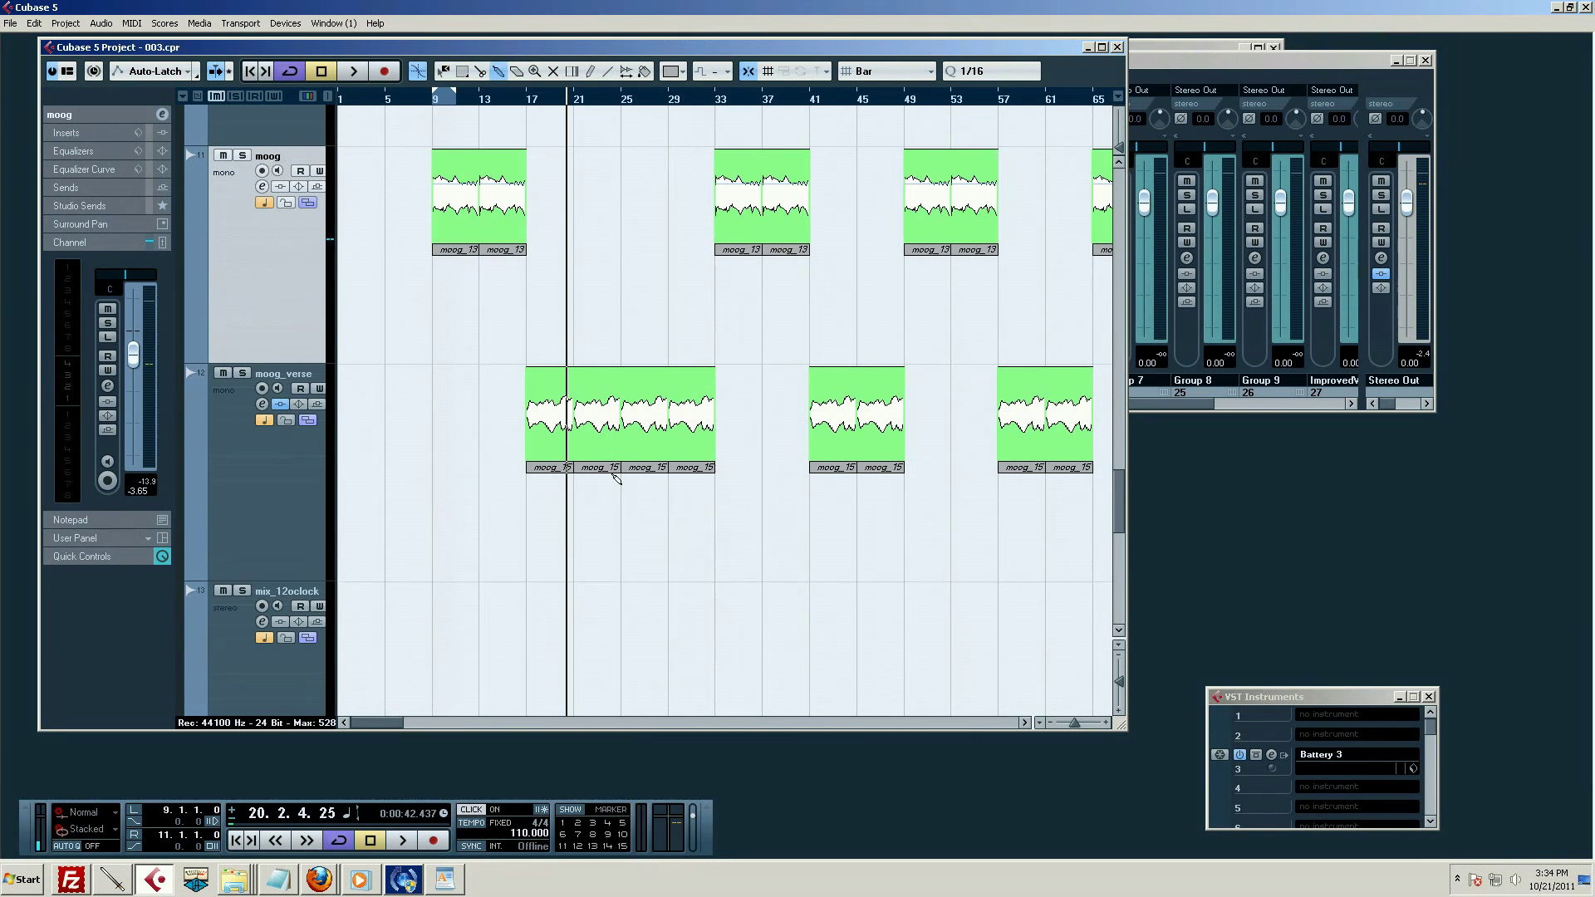
pyautogui.press('2')
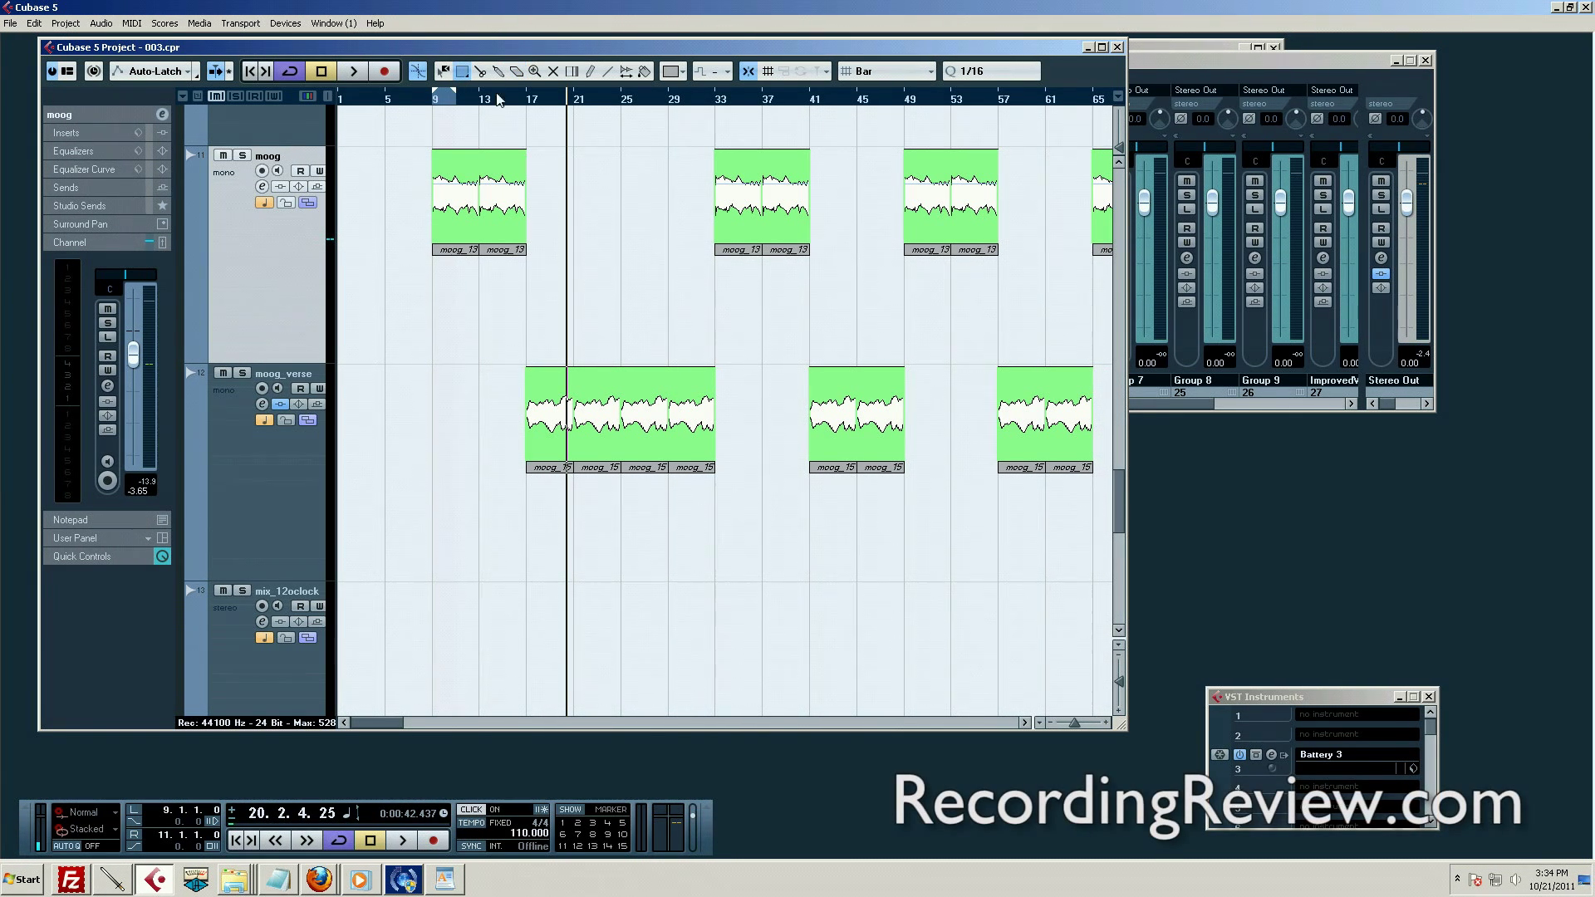
pyautogui.press('1')
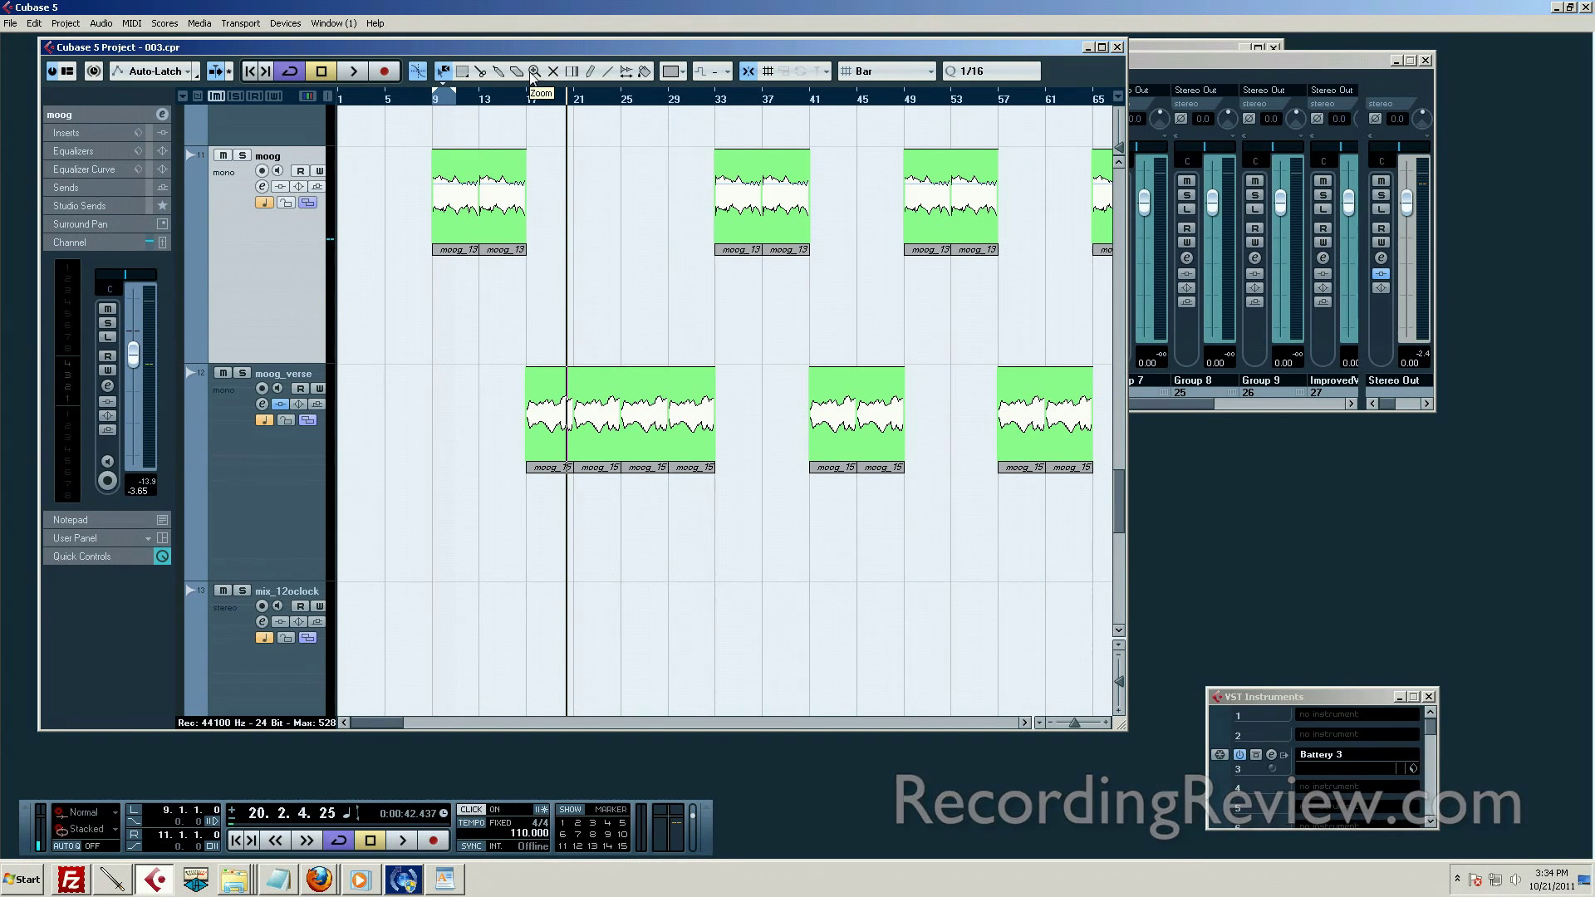
pyautogui.click(536, 72)
pyautogui.press('1')
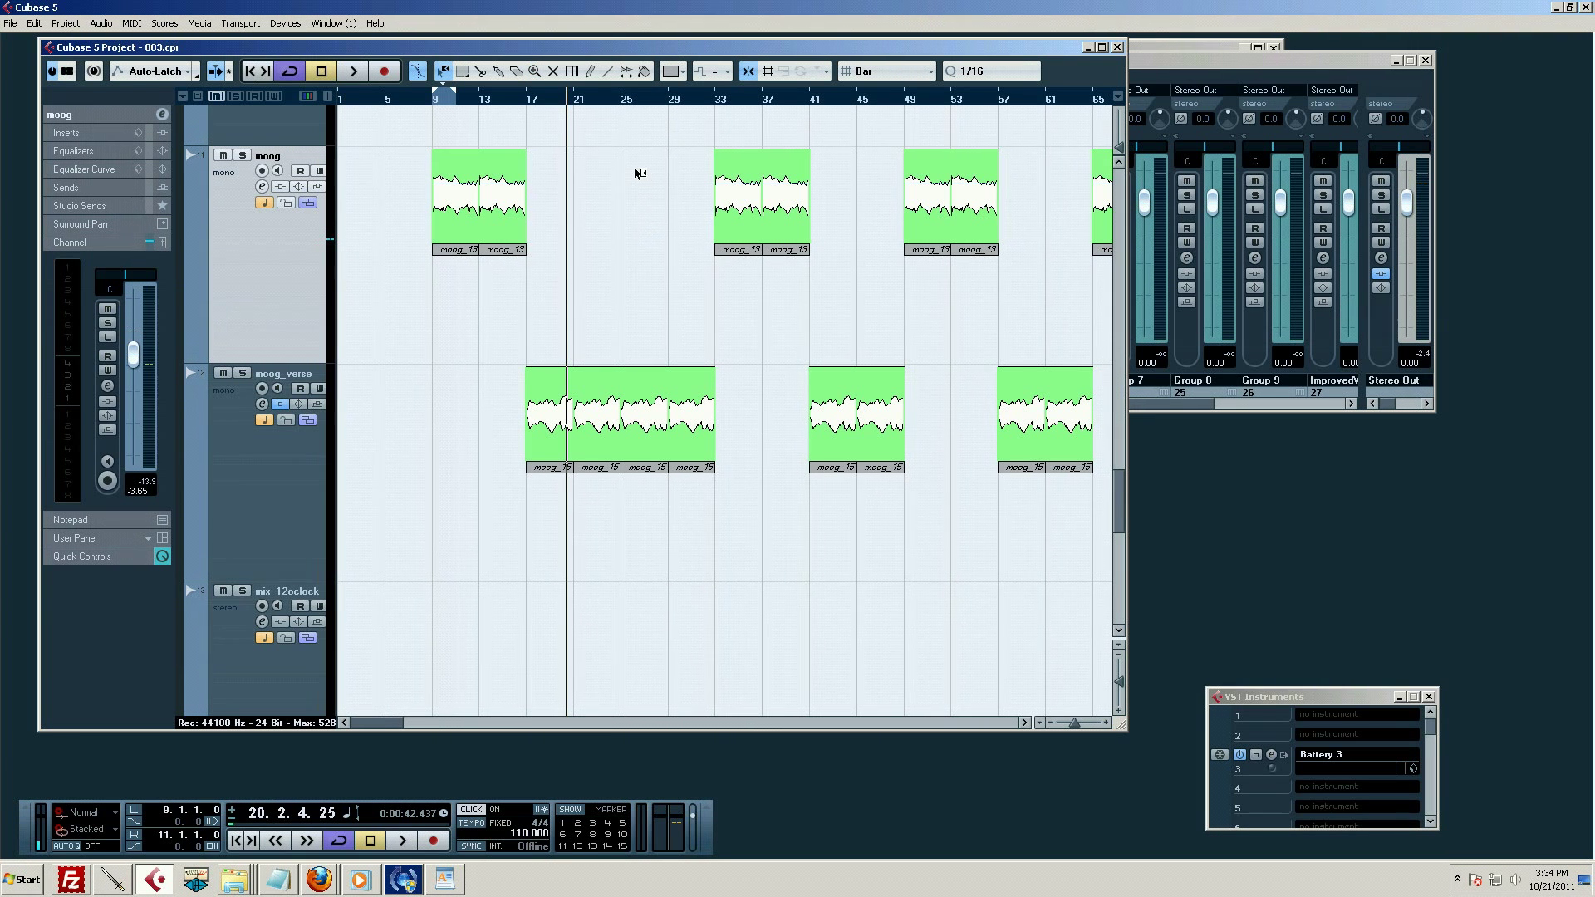
pyautogui.moveTo(626, 104); pyautogui.dragTo(575, 83)
pyautogui.scroll(-5, 546, 406)
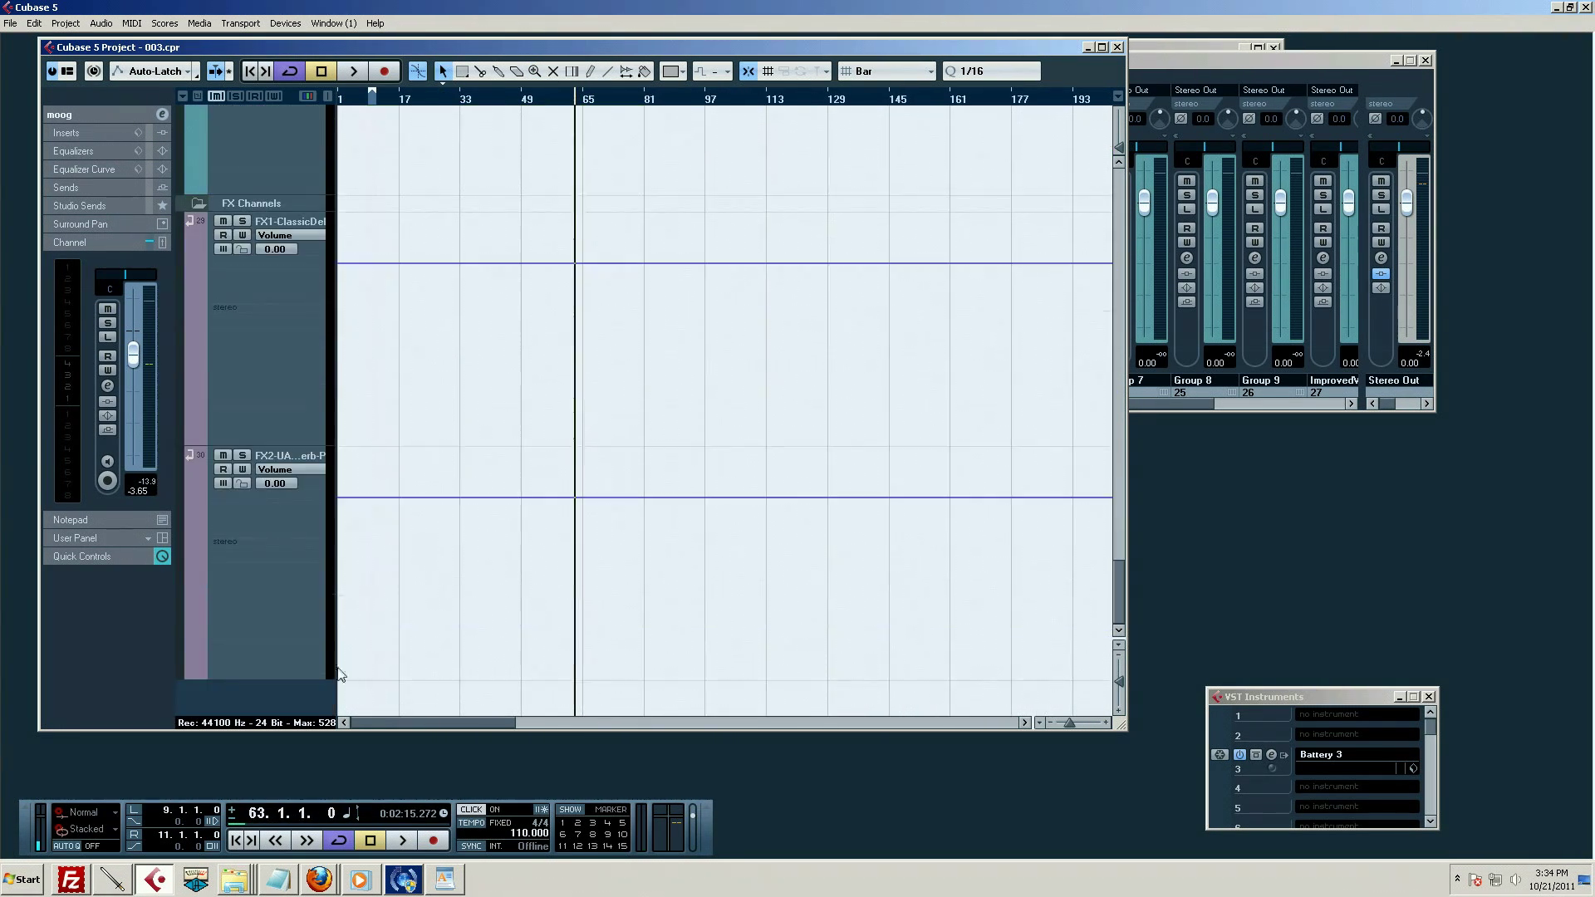
# Add one new mono audio track to the project
pyautogui.rightClick(303, 391)
pyautogui.click(359, 403)
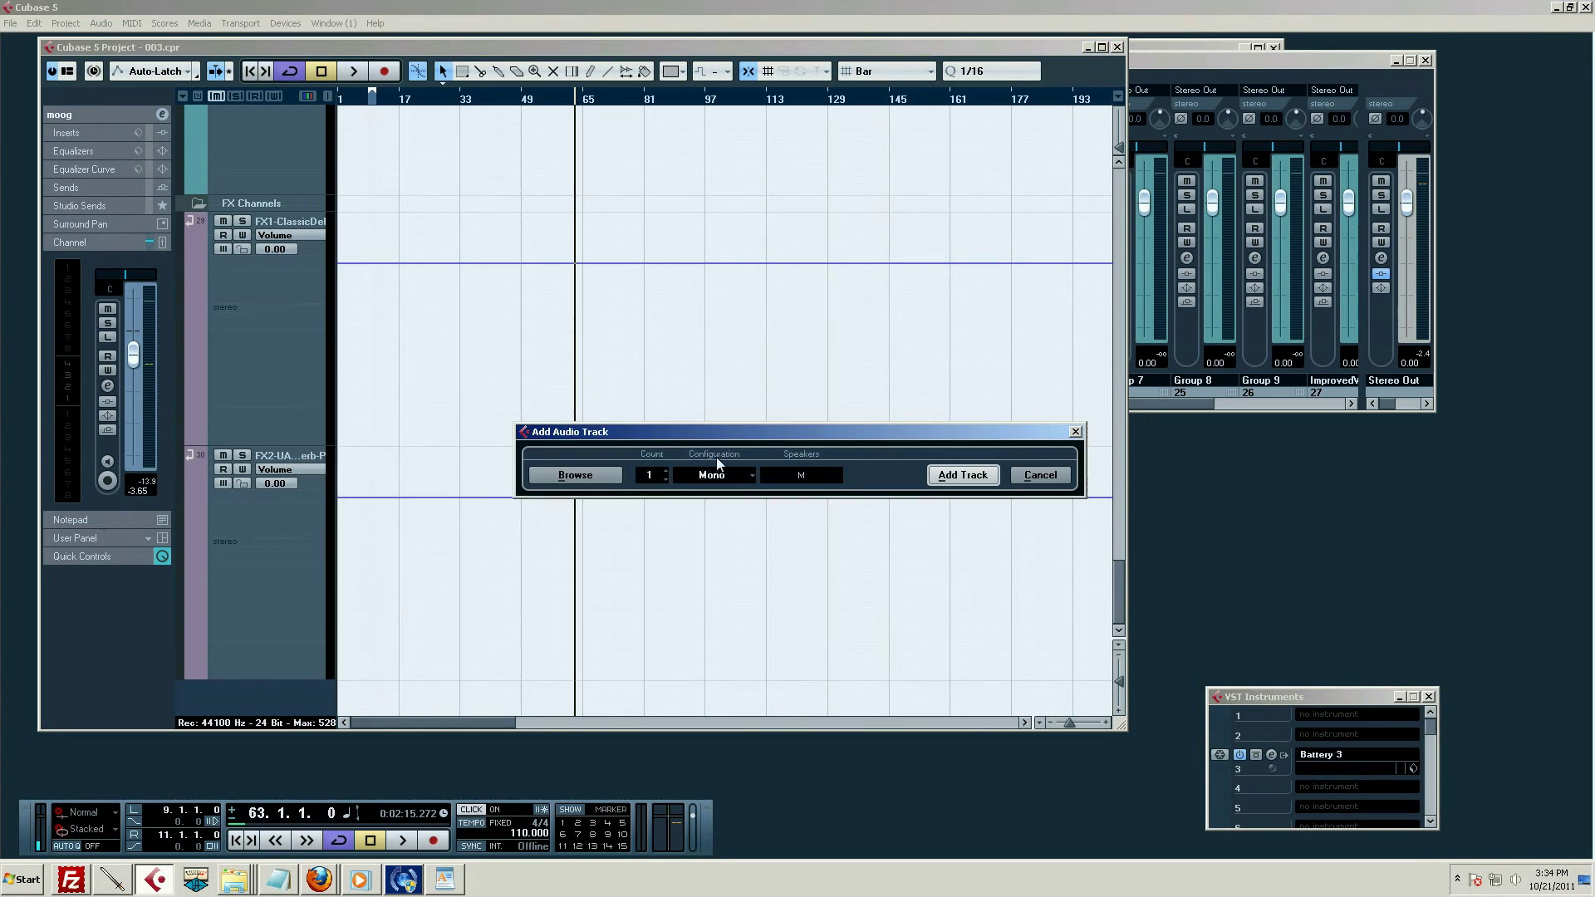
pyautogui.click(959, 471)
pyautogui.scroll(6, 360, 649)
pyautogui.scroll(4, 371, 570)
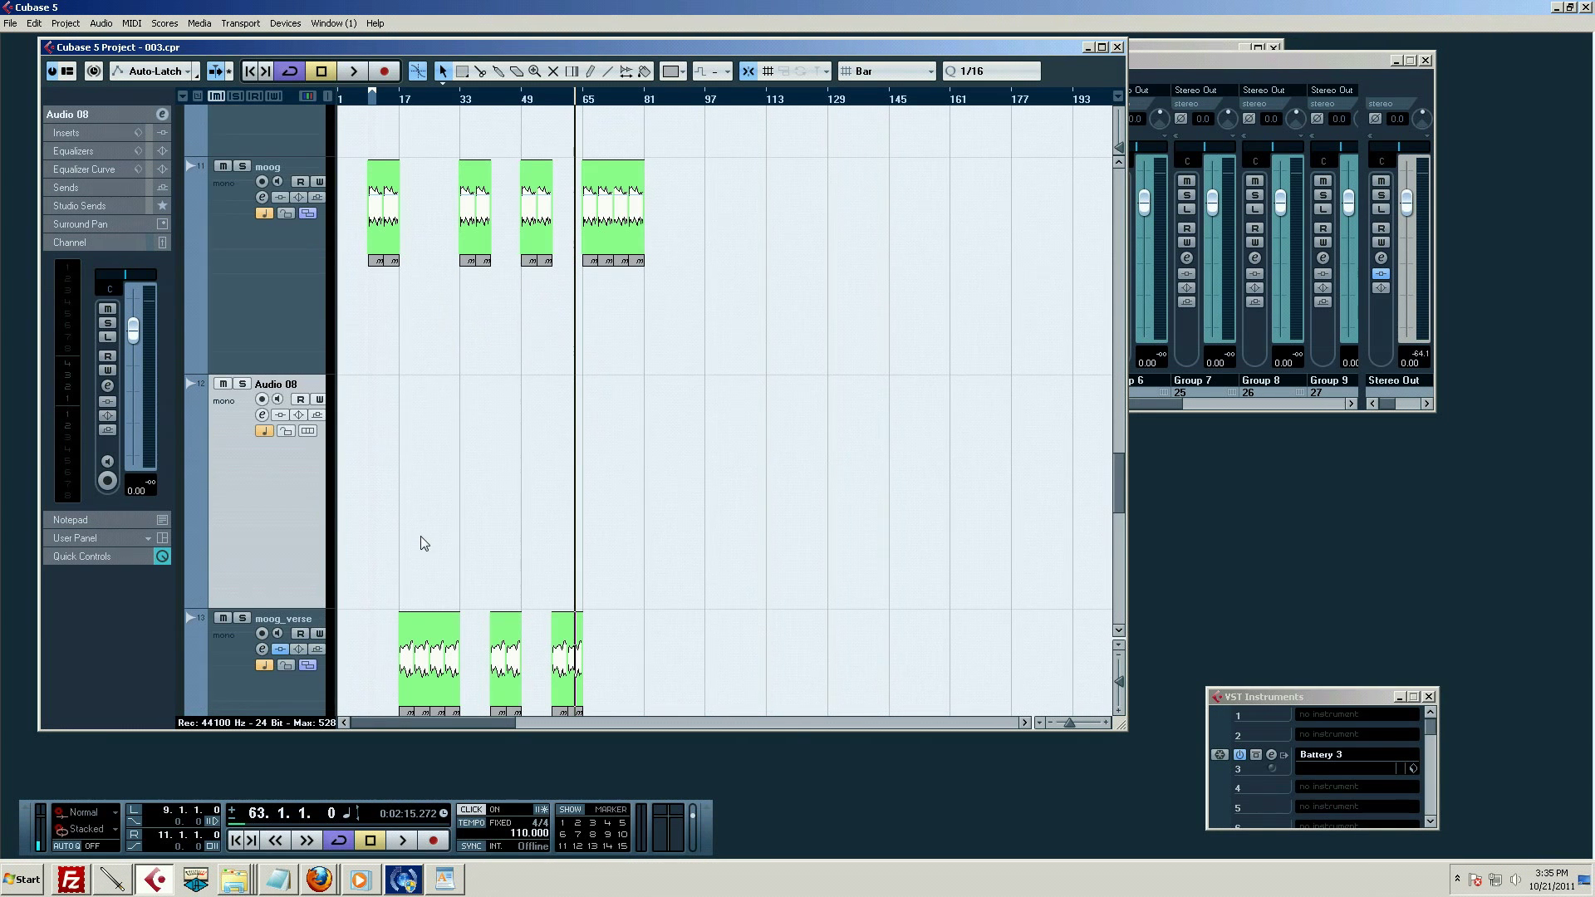
# Rename the Audio 08 track to 'my new track'
pyautogui.doubleClick(276, 386)
pyautogui.write('my new track')
pyautogui.press('Return')
# Show the Inspector's track settings, then record-enable and solo my new track
pyautogui.click(106, 121)
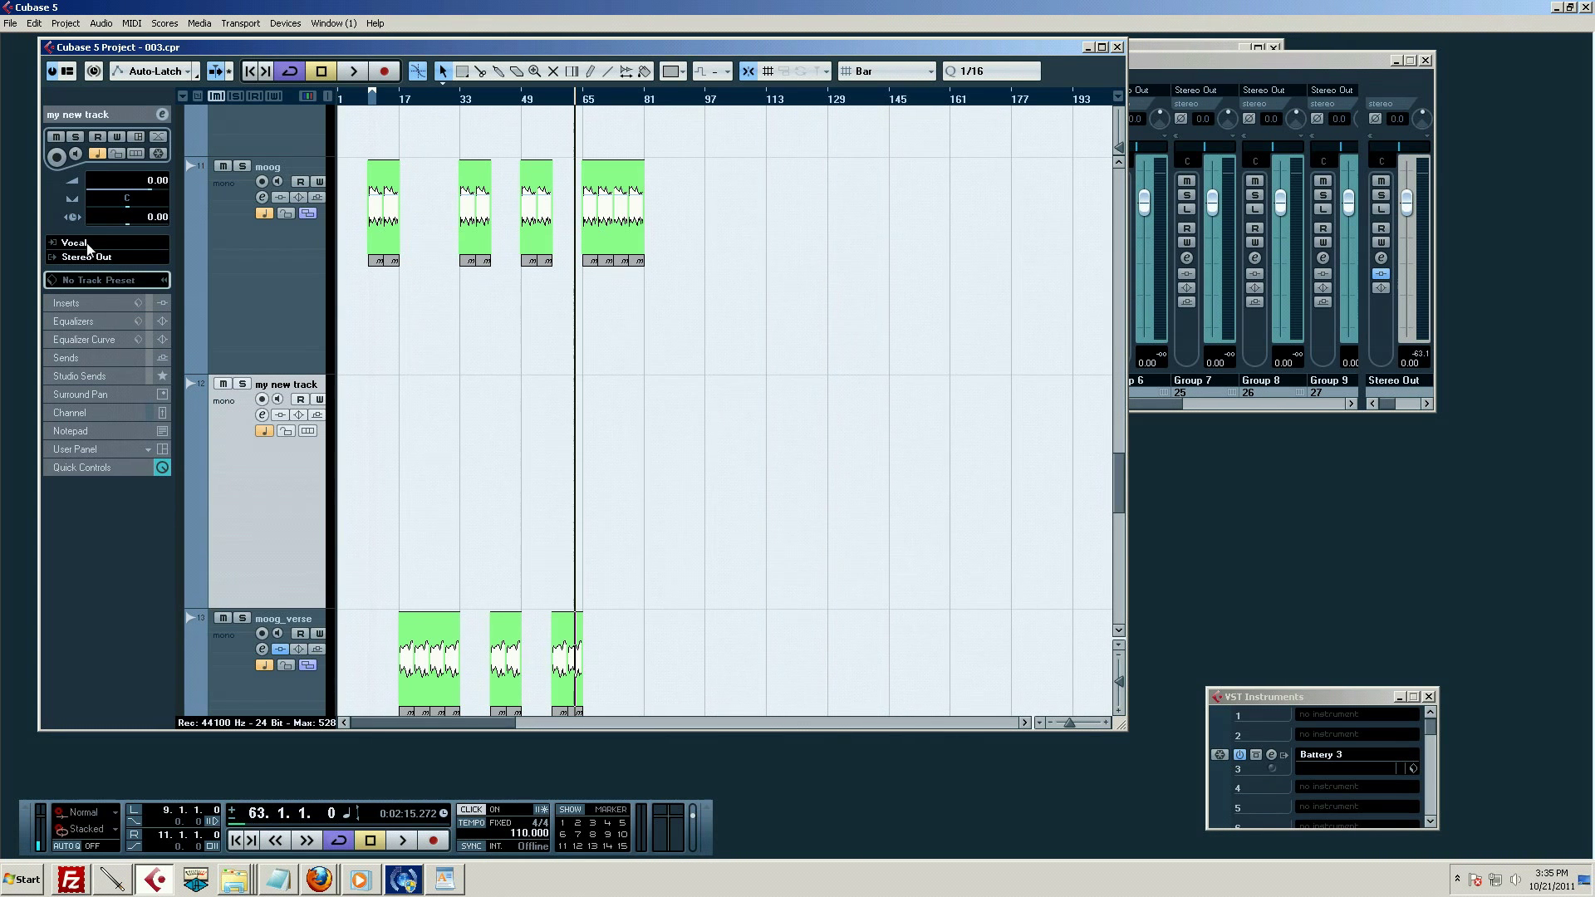
pyautogui.click(262, 400)
pyautogui.click(241, 384)
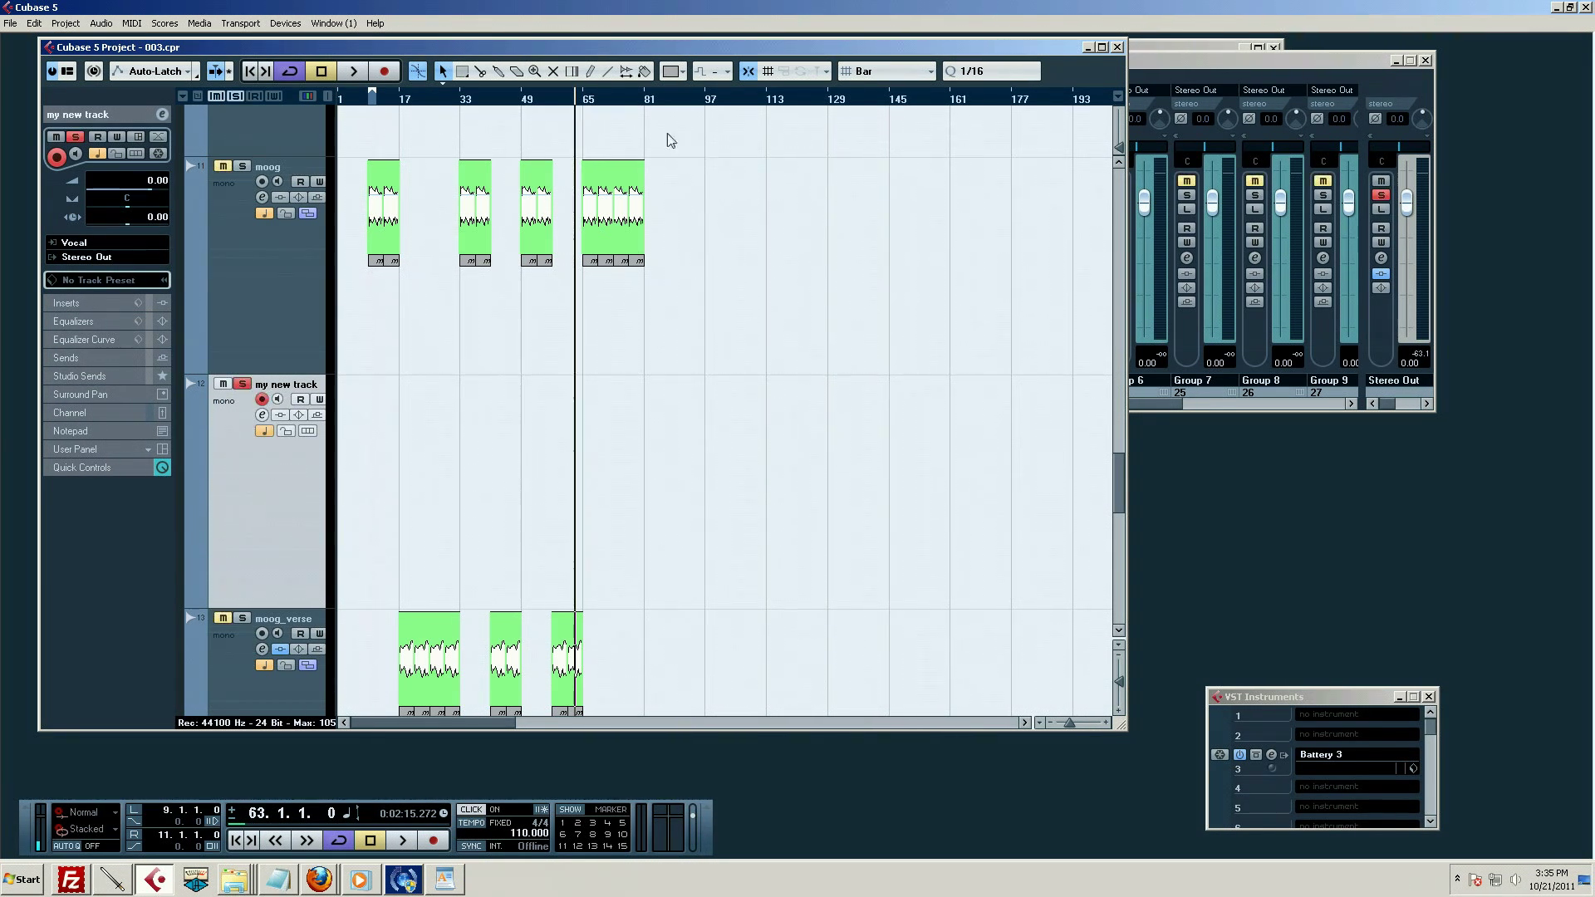
# Put the playhead at bar 81, toggle the metronome click, zoom out and start playback
pyautogui.click(647, 101)
pyautogui.press('c')
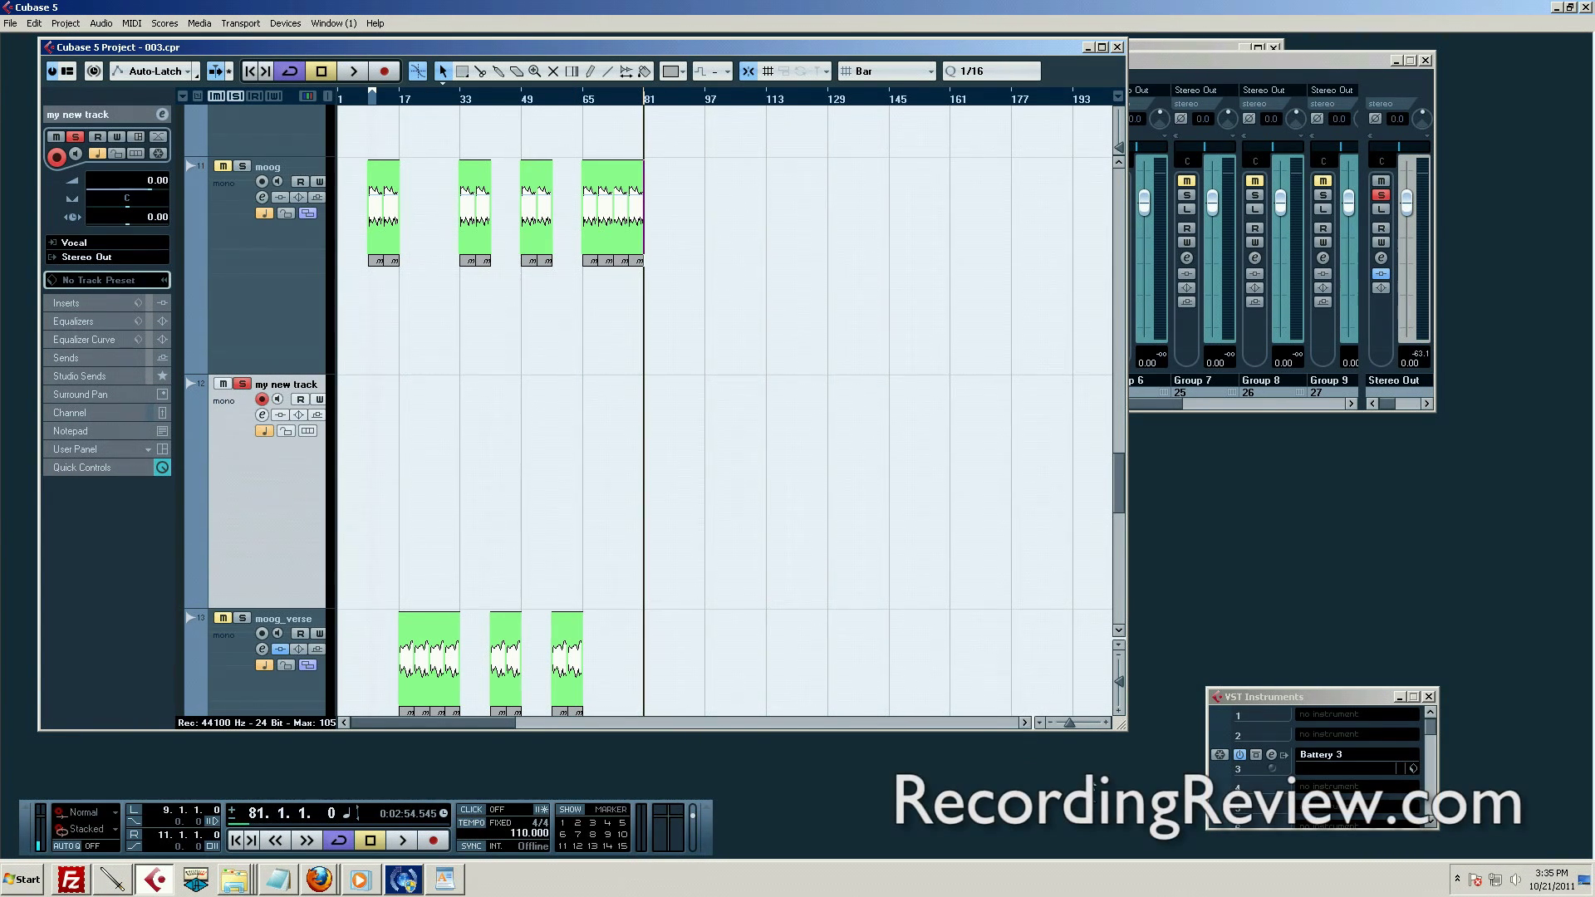
pyautogui.press('g')
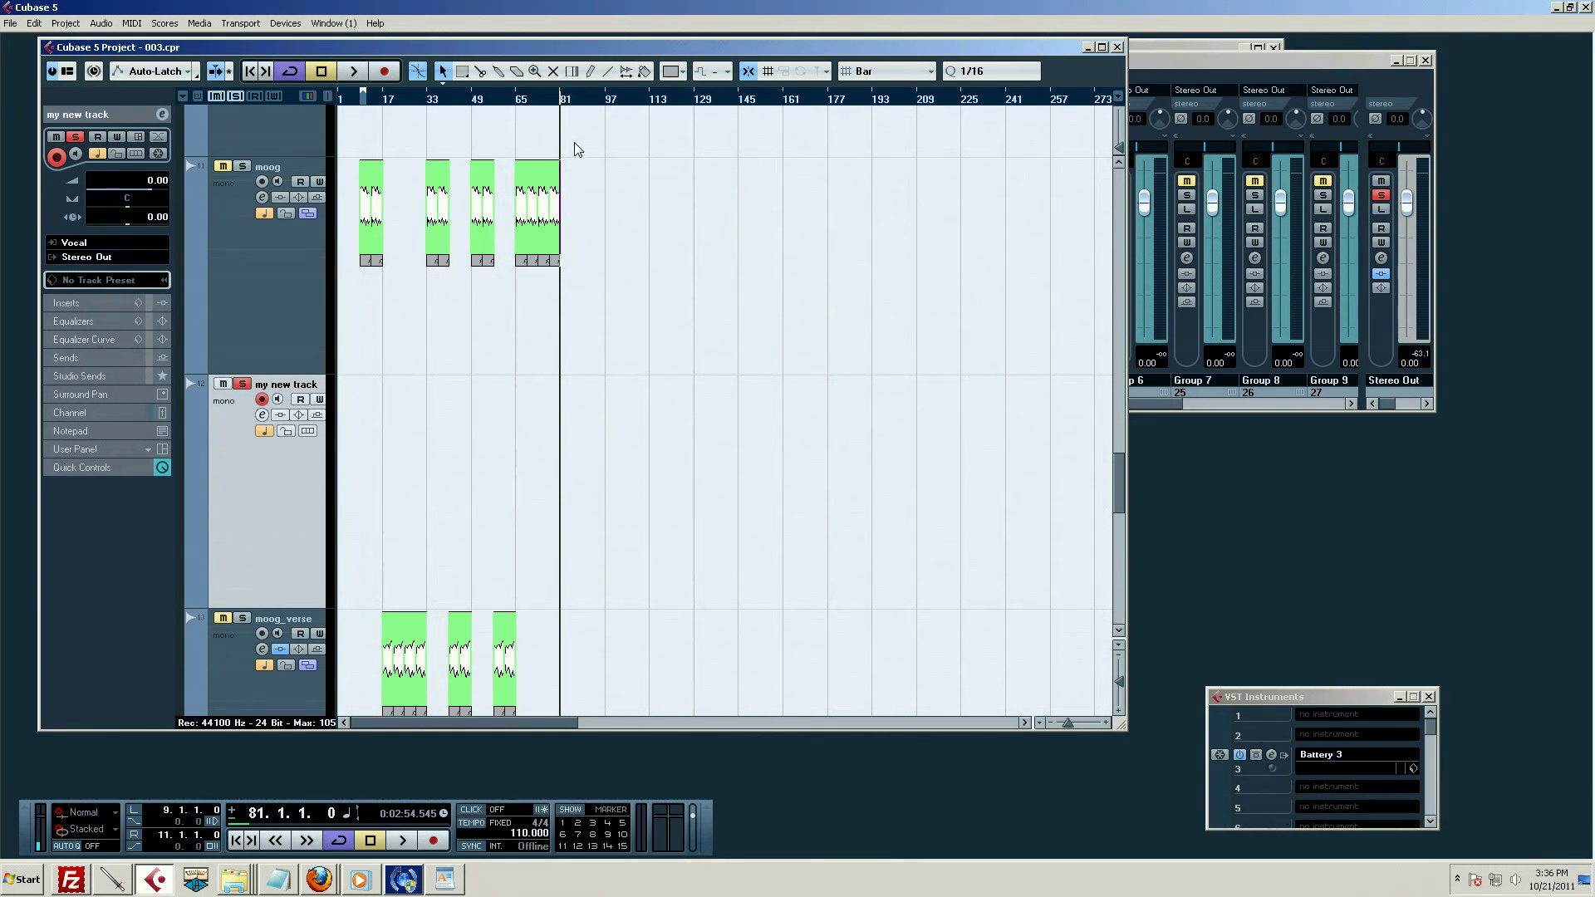
pyautogui.press('space')
# Turn the metronome back on and record a first clip on my new track
pyautogui.press('c')
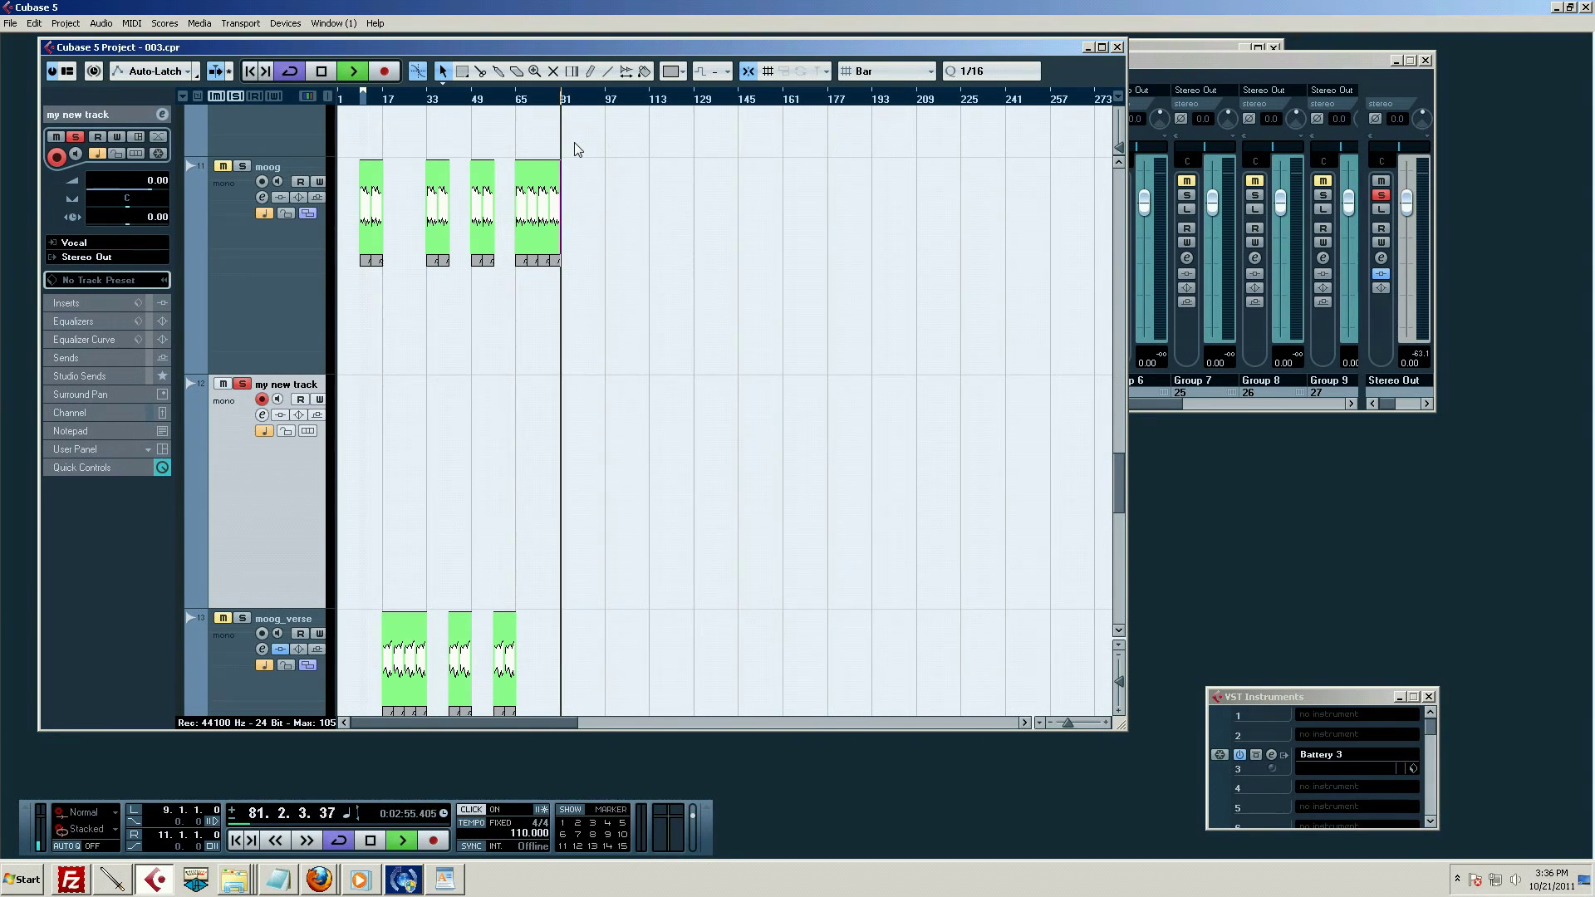
pyautogui.press('KP_Multiply')
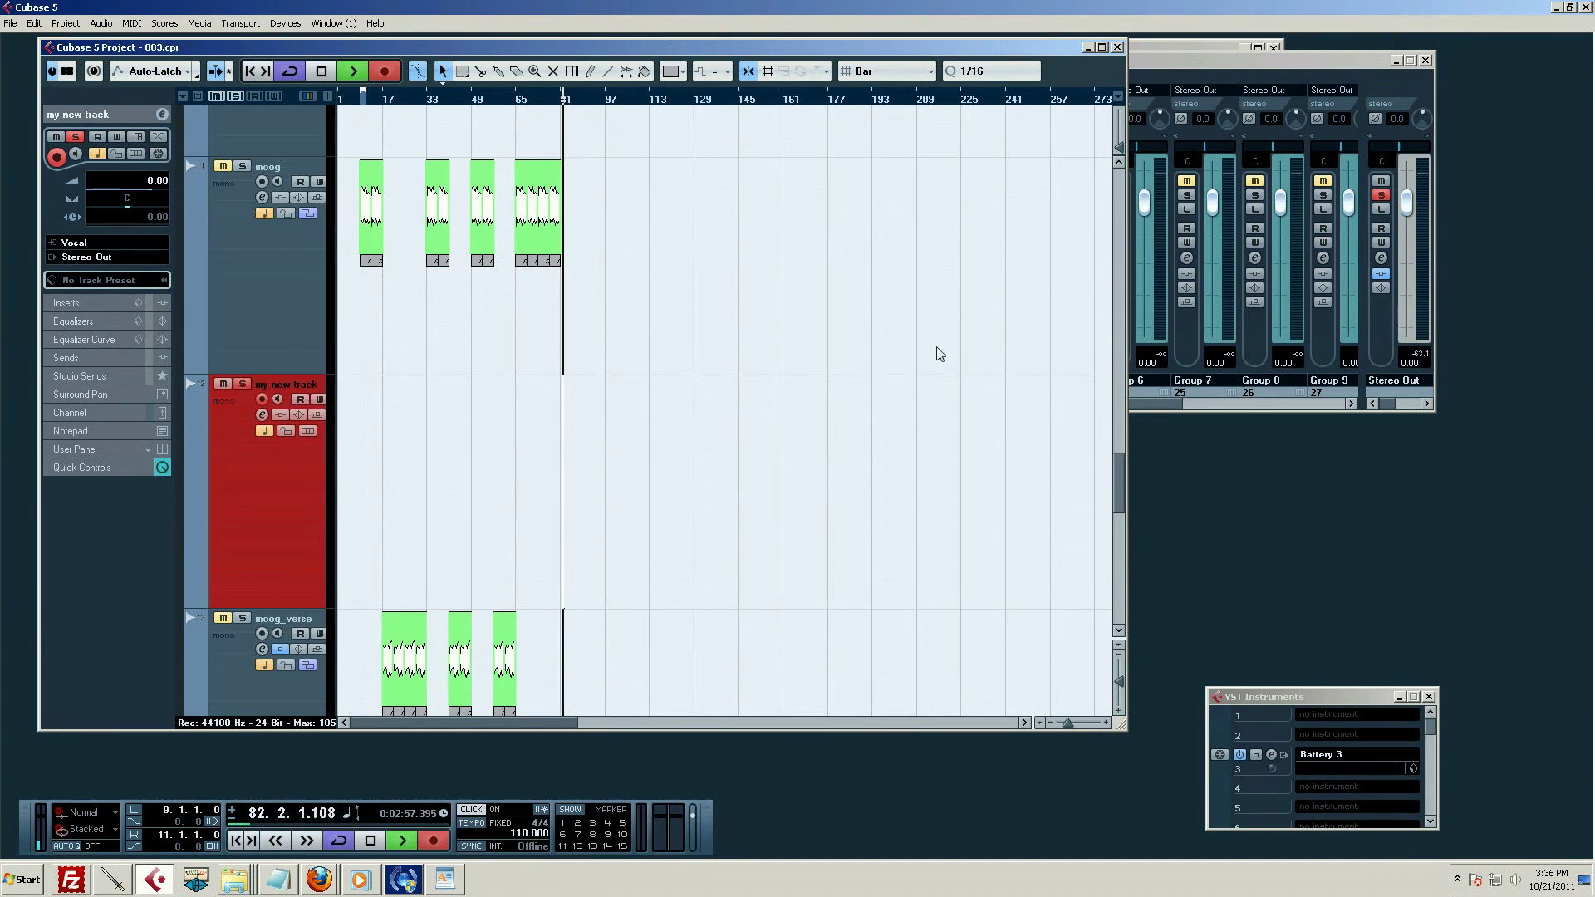
pyautogui.moveTo(1067, 722); pyautogui.dragTo(1074, 724)
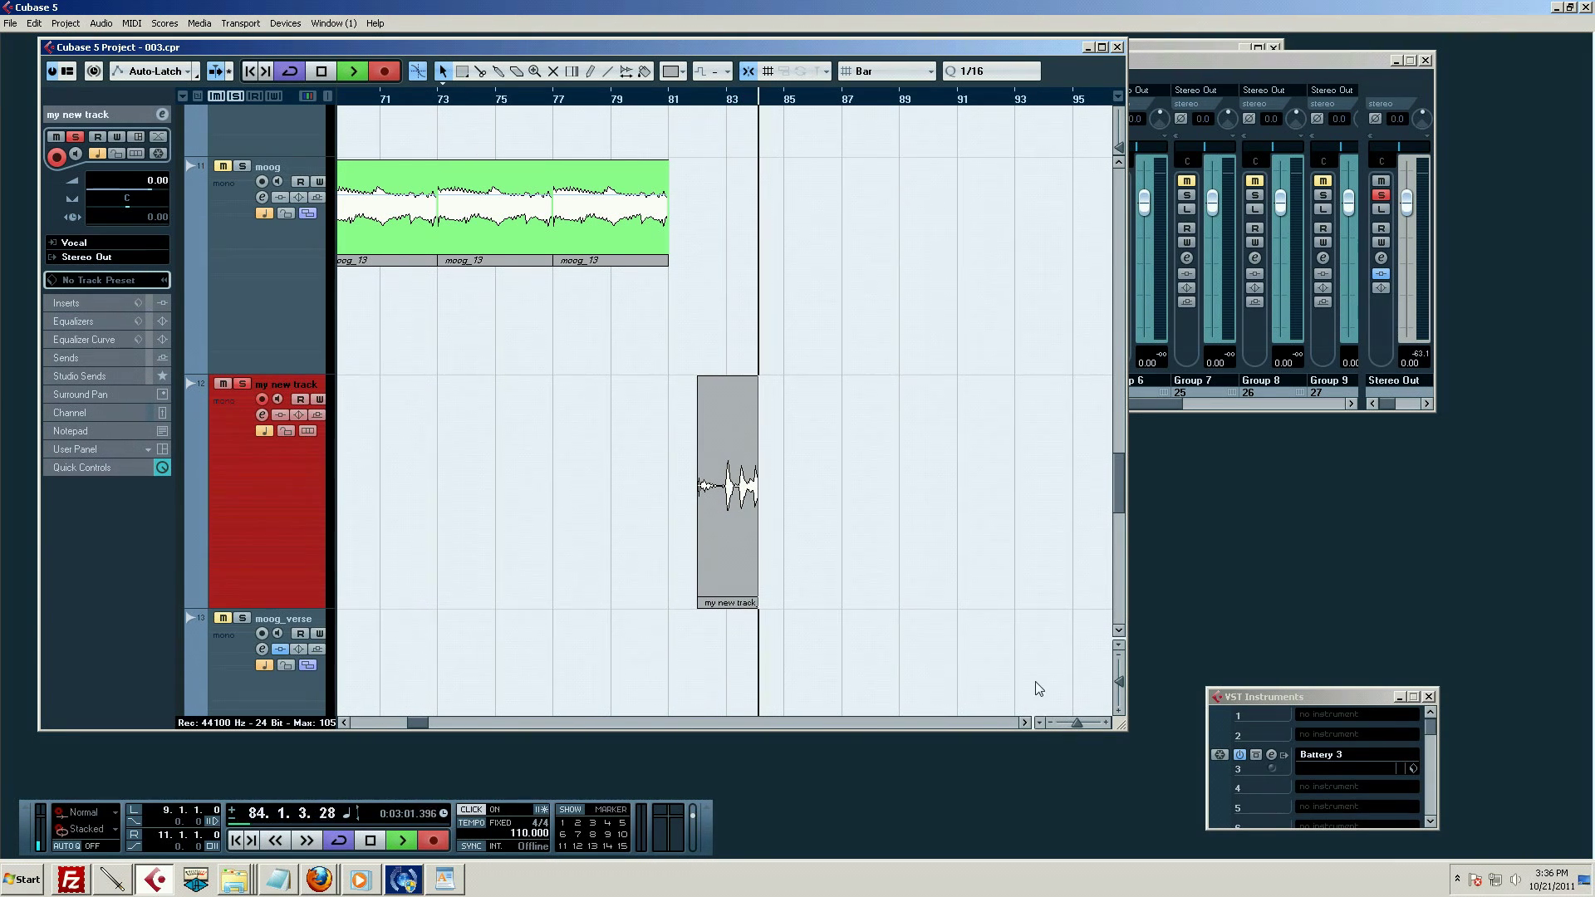
pyautogui.press('space')
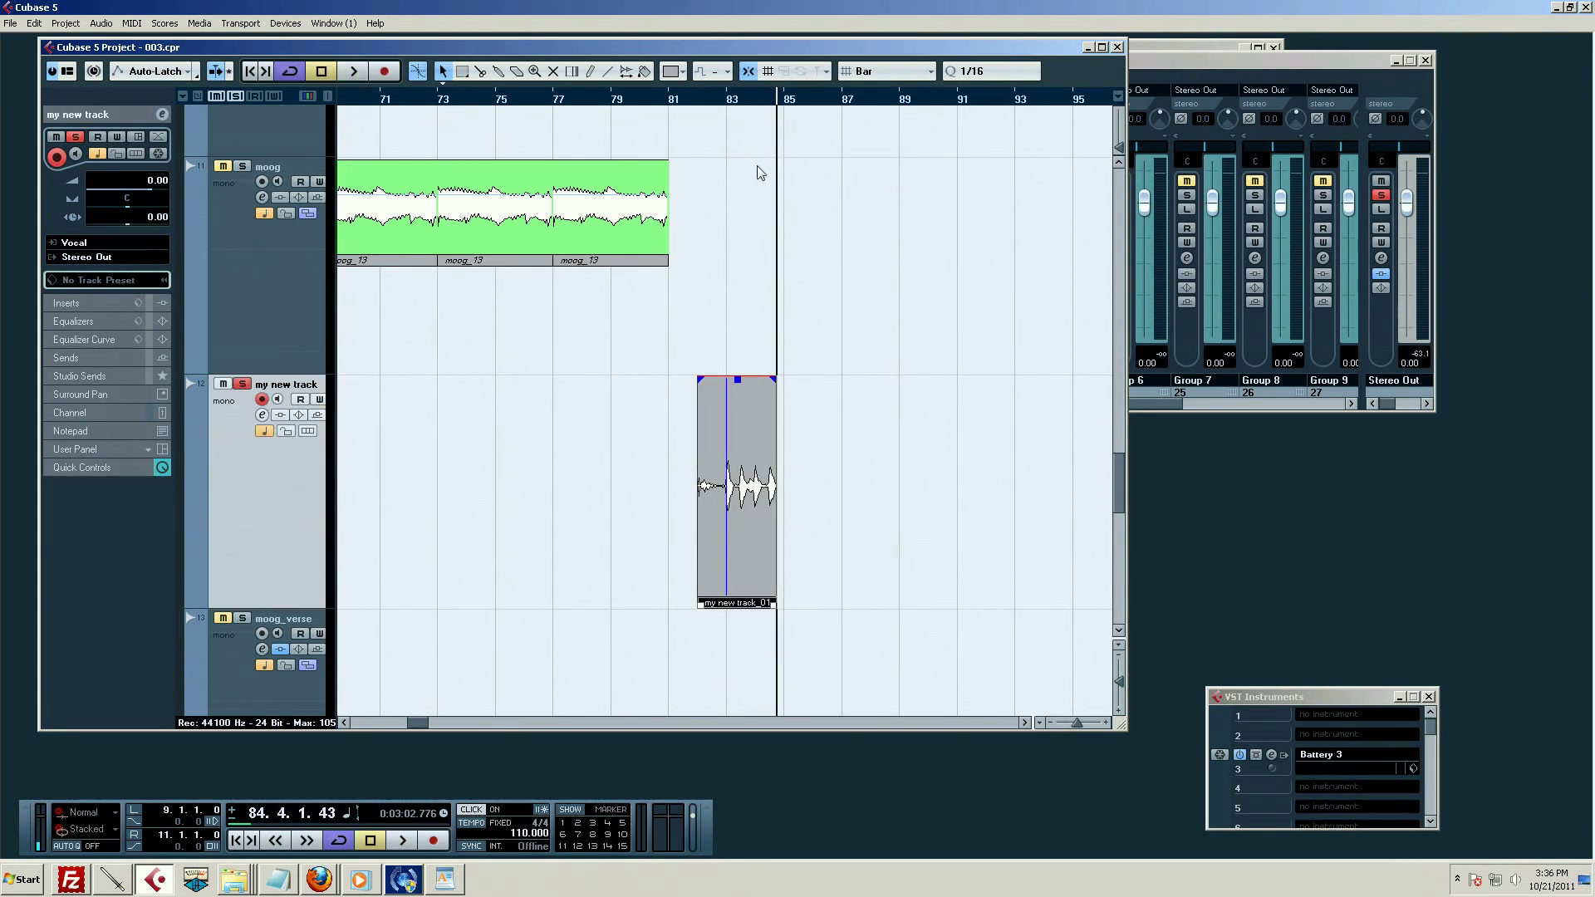
# Set the locators to bars 83 and 85 and cycle-record several takes starting from bar 82
pyautogui.press('h')
pyautogui.click(720, 109)
pyautogui.keyDown('ctrl'); pyautogui.click(735, 106); pyautogui.keyUp('ctrl')
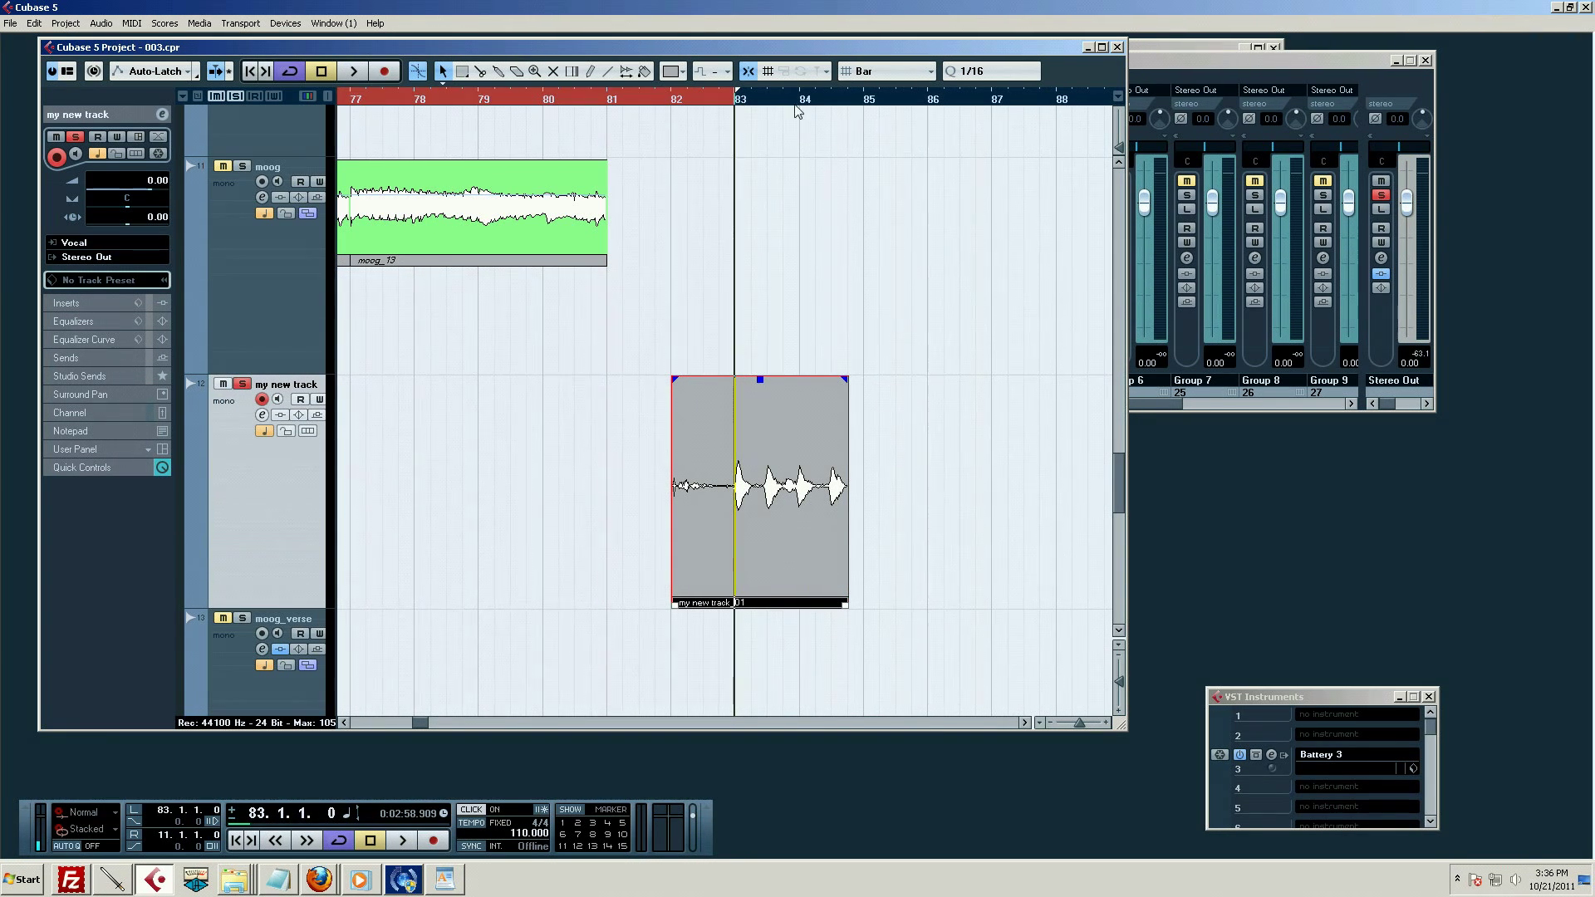
pyautogui.keyDown('alt'); pyautogui.click(862, 104); pyautogui.keyUp('alt')
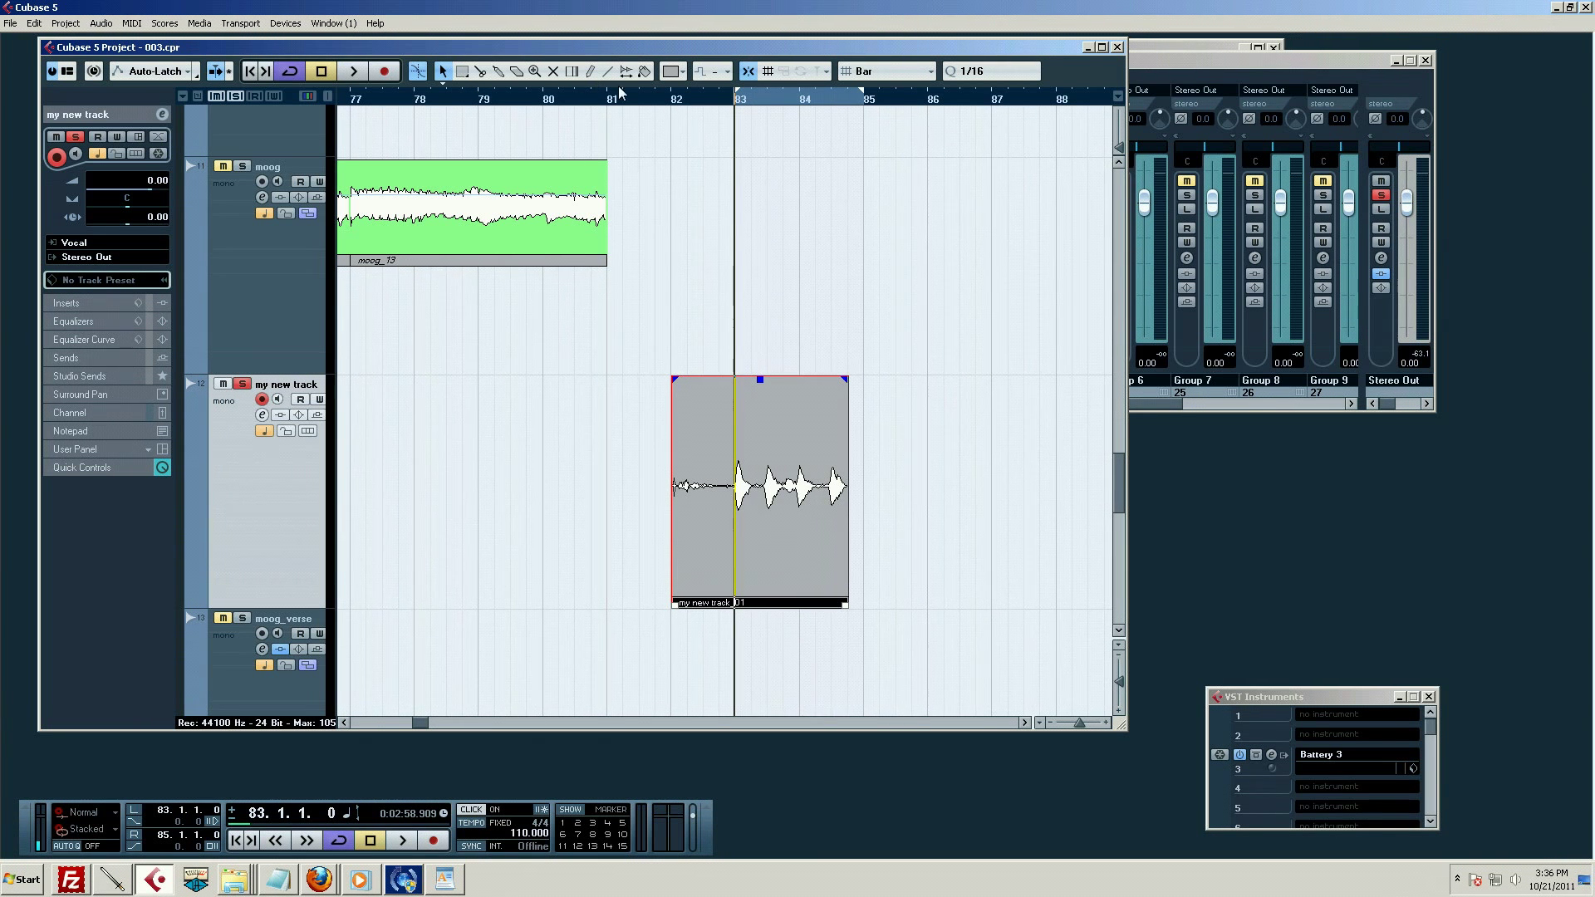
pyautogui.click(677, 99)
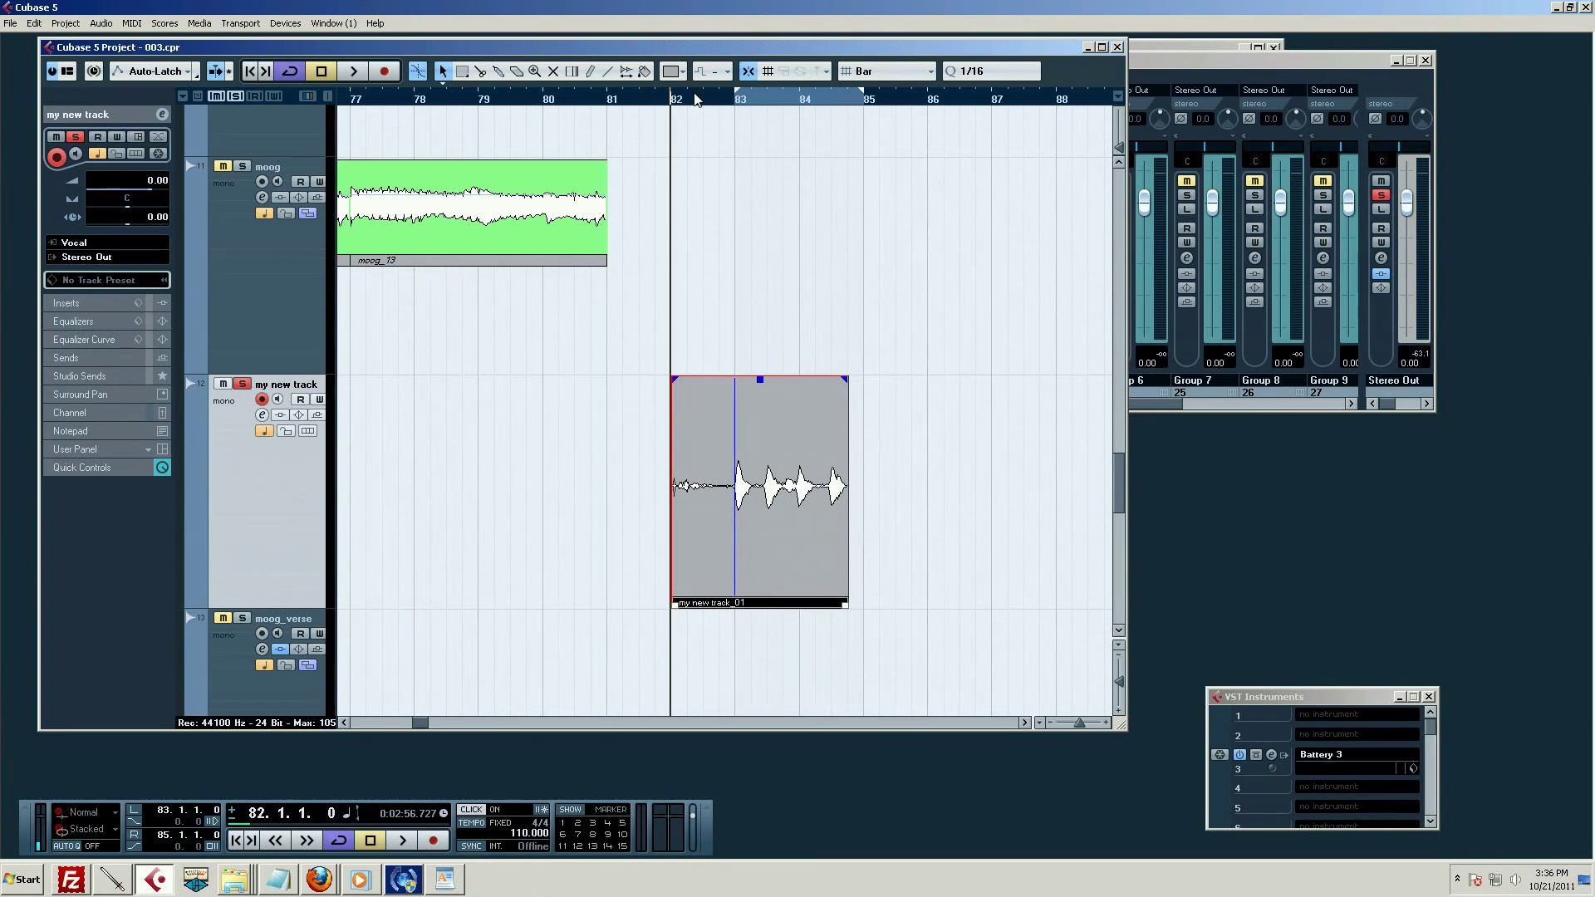
pyautogui.press('KP_Multiply')
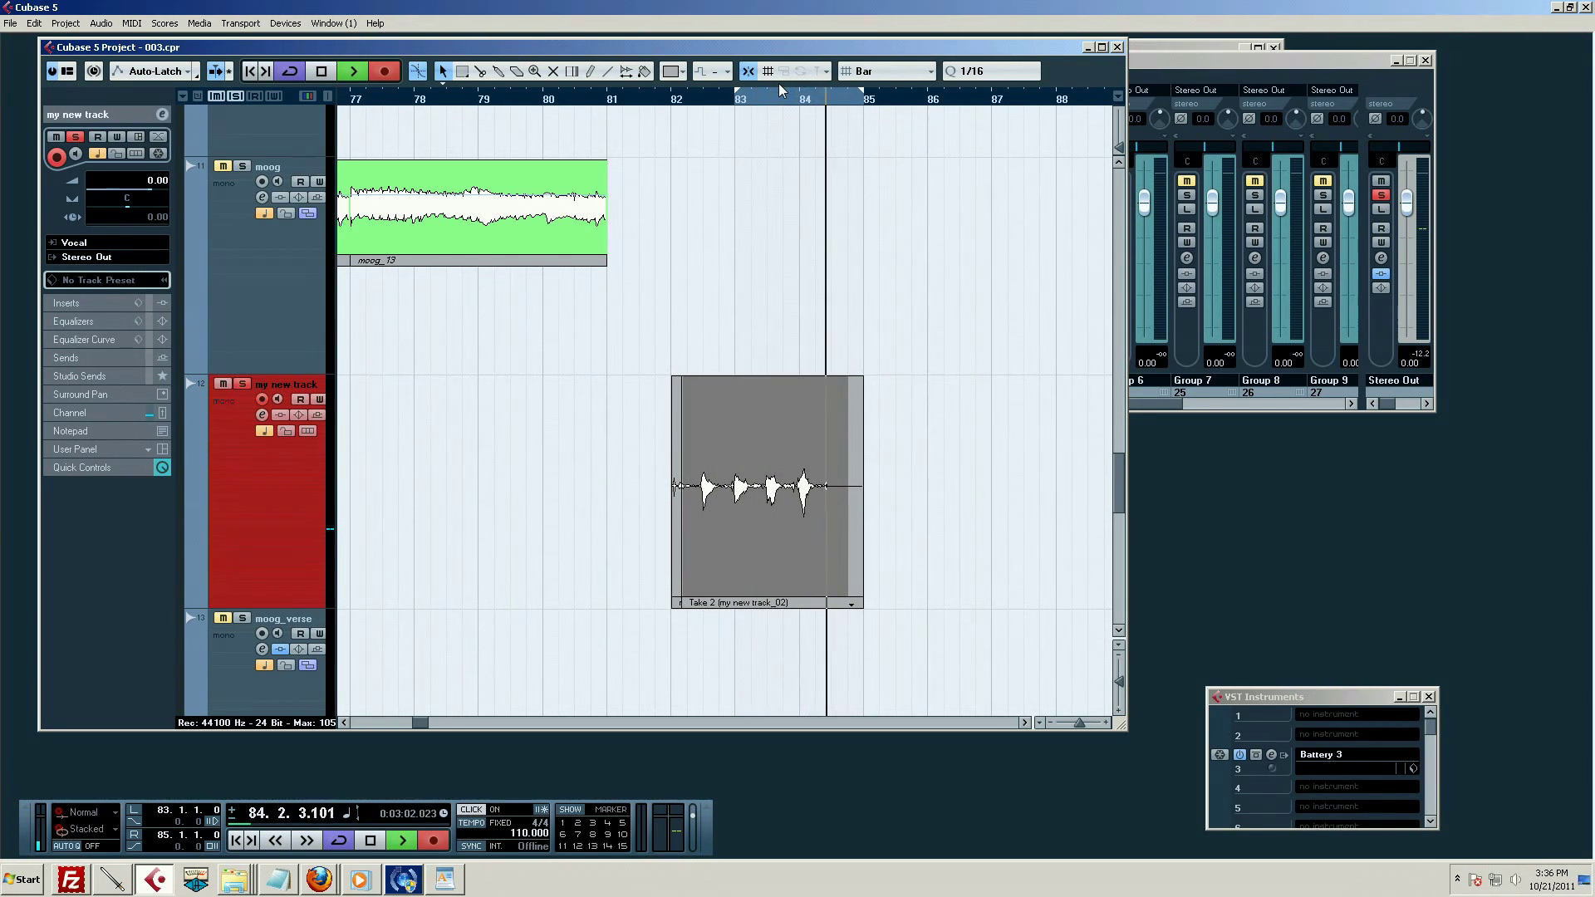
pyautogui.press('space')
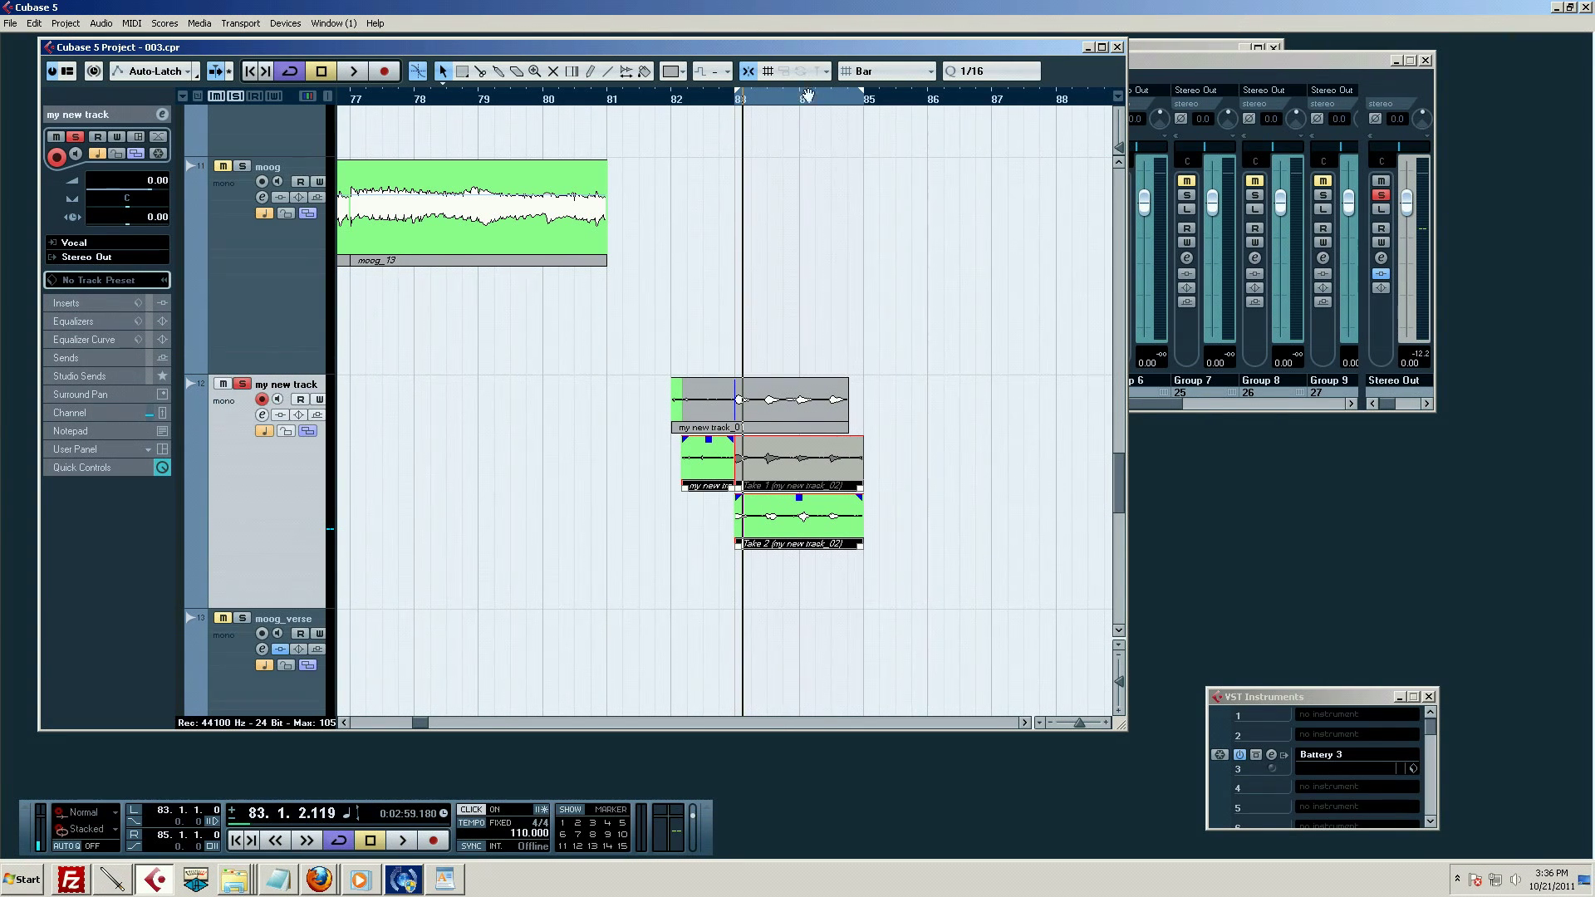
# Erase the my new track_02 event, undoing the accidental erase of my new track_01
pyautogui.moveTo(805, 100); pyautogui.dragTo(754, 276)
pyautogui.click(619, 591)
pyautogui.press('5')
pyautogui.click(612, 462)
pyautogui.click(615, 411)
pyautogui.press('1')
pyautogui.hotkey('ctrl', 'z')
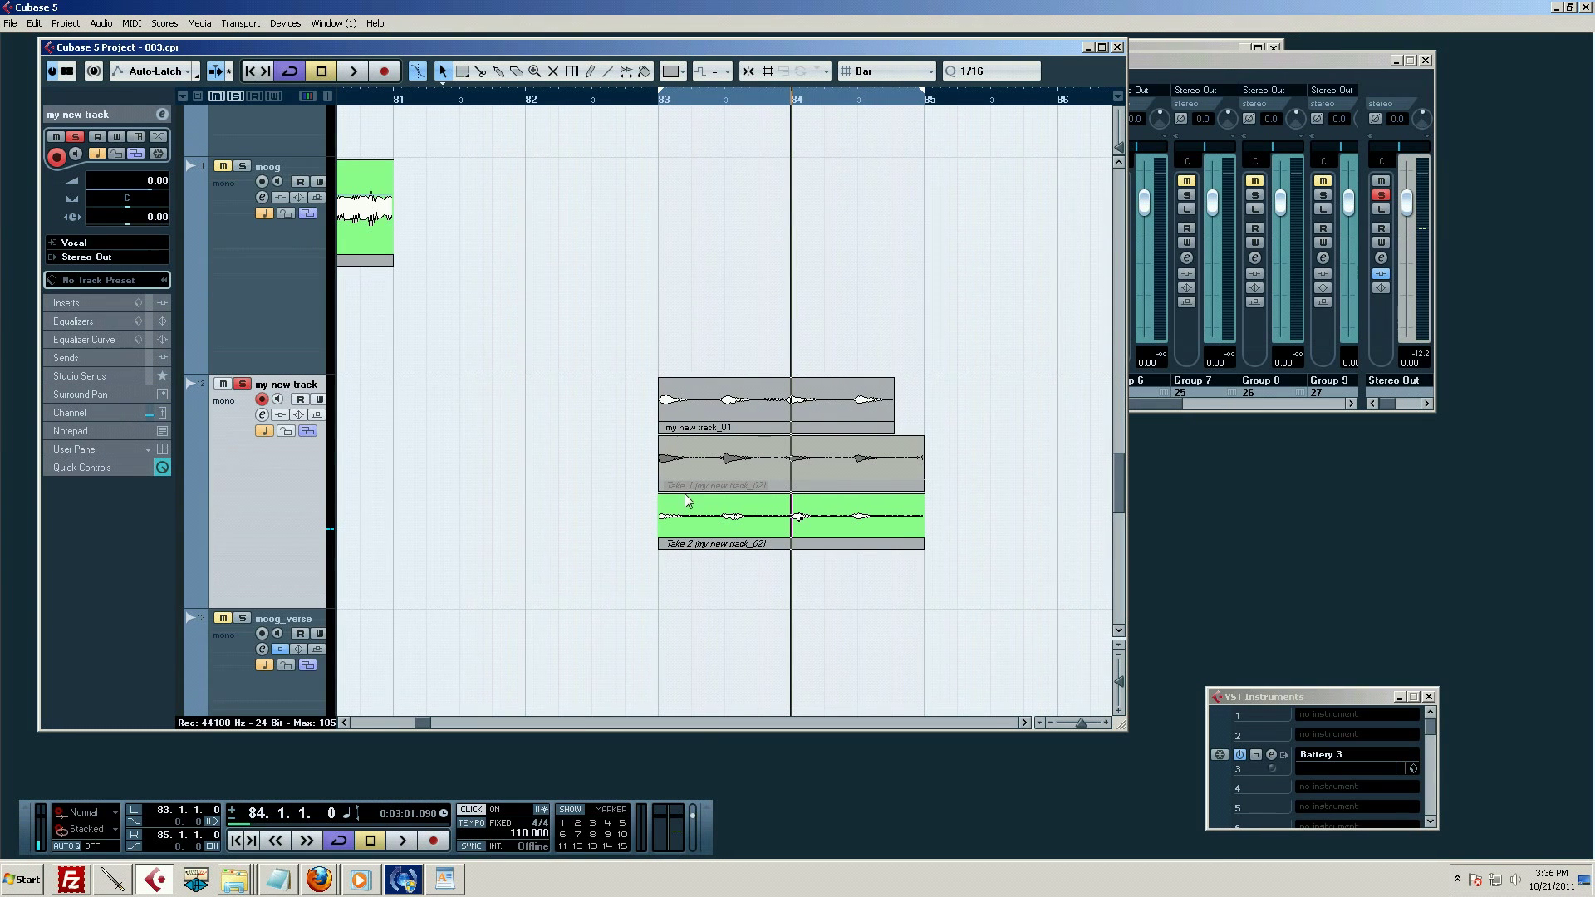
# Split all three stacked takes at three matching cut points up to bar 84, then deselect them
pyautogui.press('3')
pyautogui.click(708, 519)
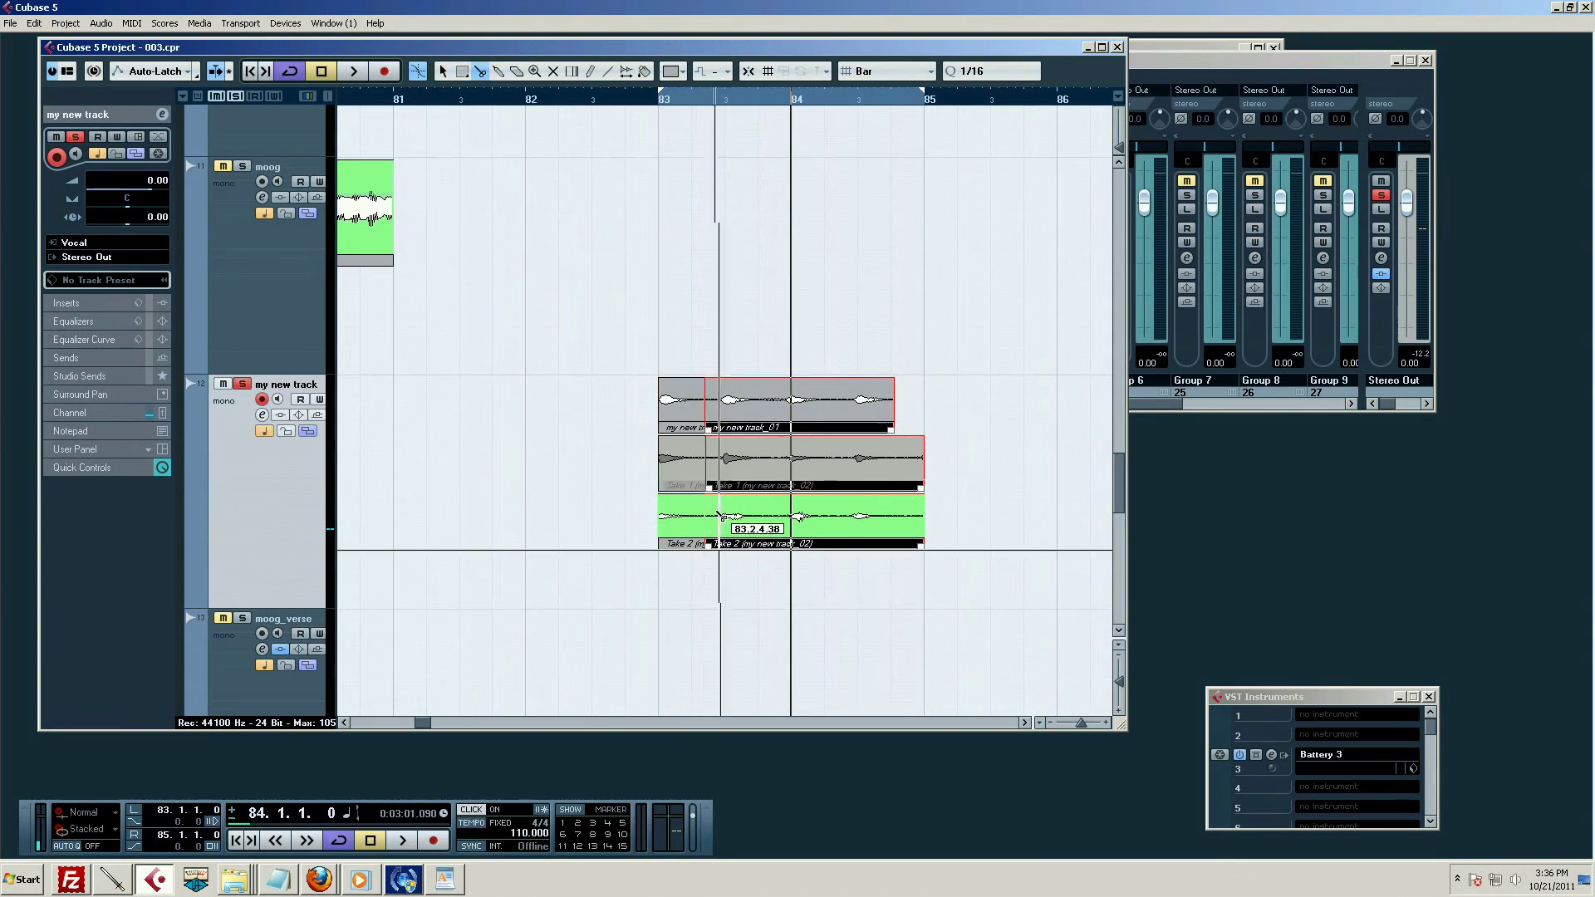
pyautogui.click(764, 518)
pyautogui.click(836, 518)
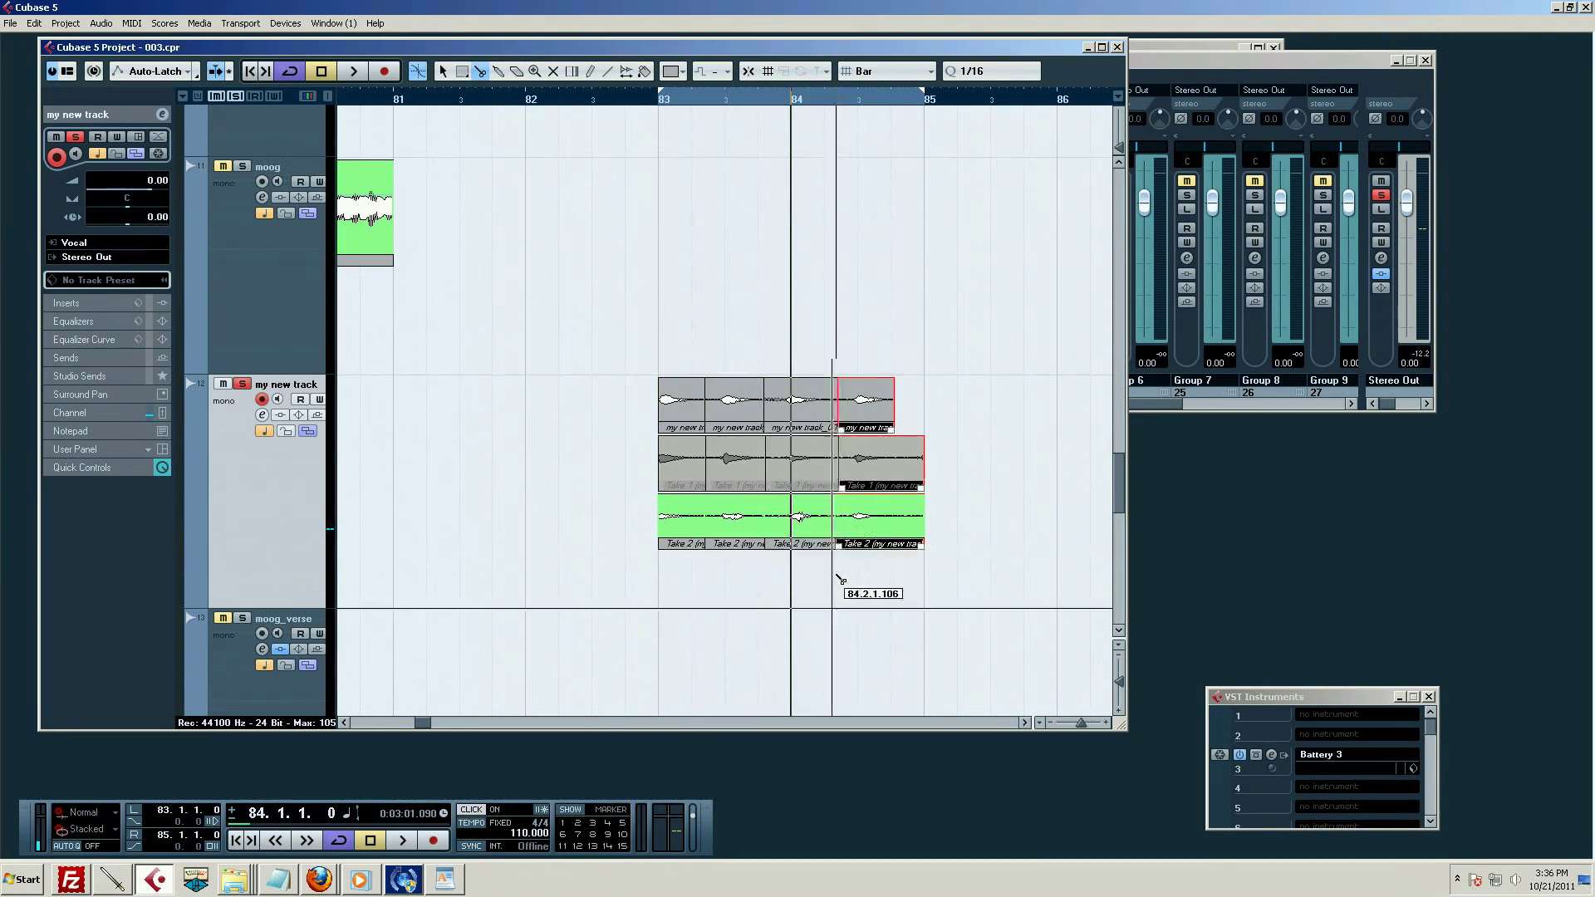
pyautogui.press('4')
pyautogui.click(756, 580)
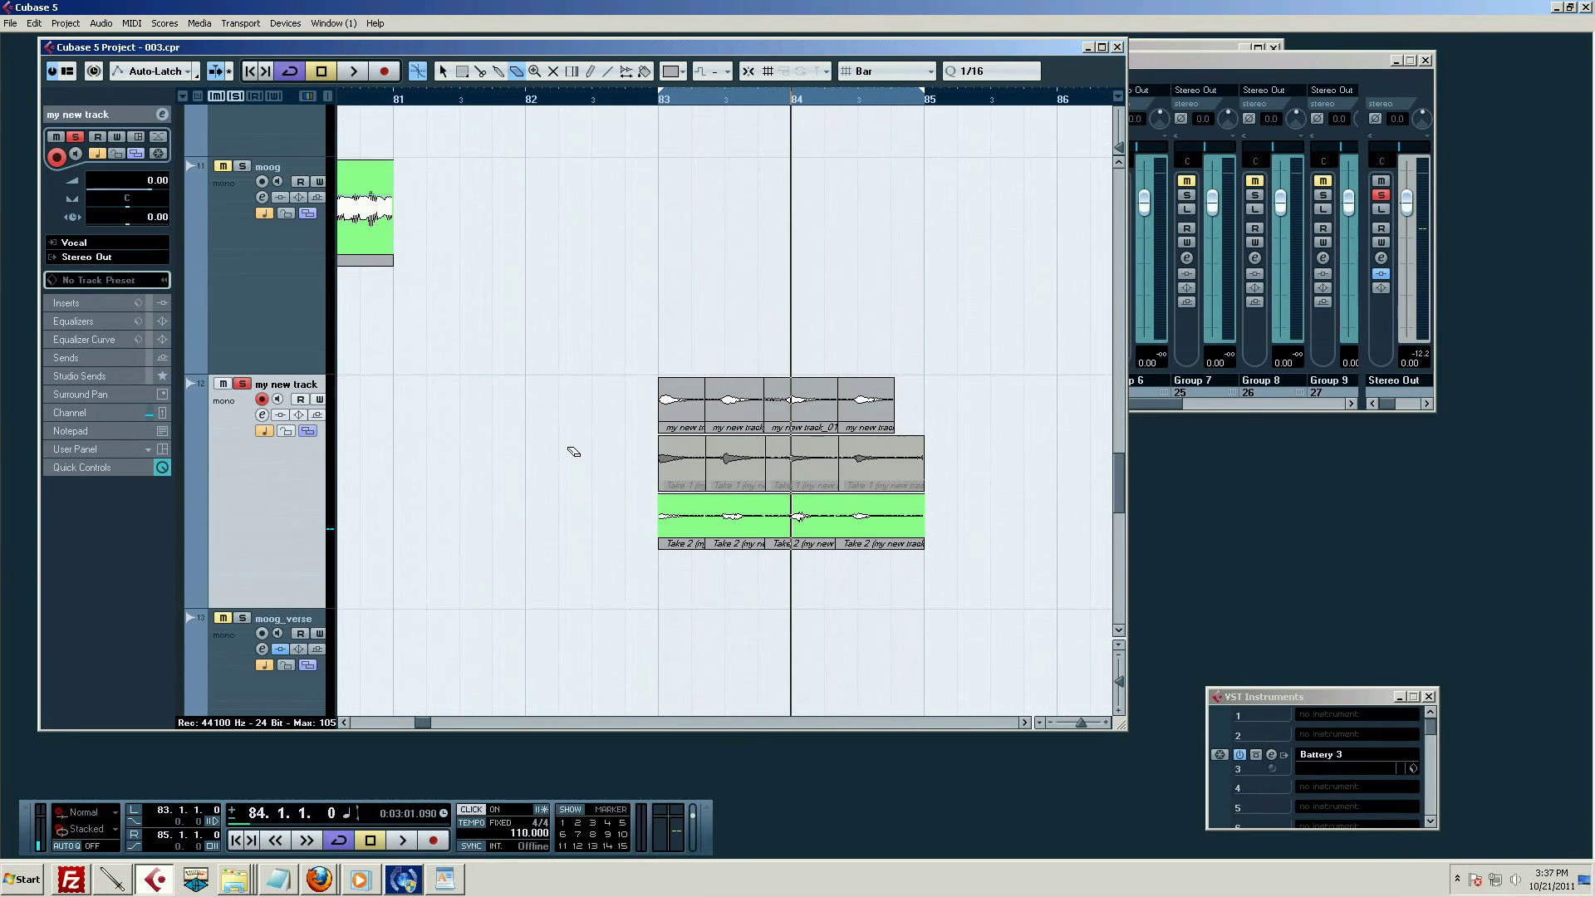
# Mute the first two Take 2 sections, use Take 1 near bar 84, and mute the top-lane section at bar 83
pyautogui.press('7')
pyautogui.moveTo(634, 525); pyautogui.dragTo(752, 538)
pyautogui.moveTo(781, 474); pyautogui.dragTo(834, 521)
pyautogui.press('1')
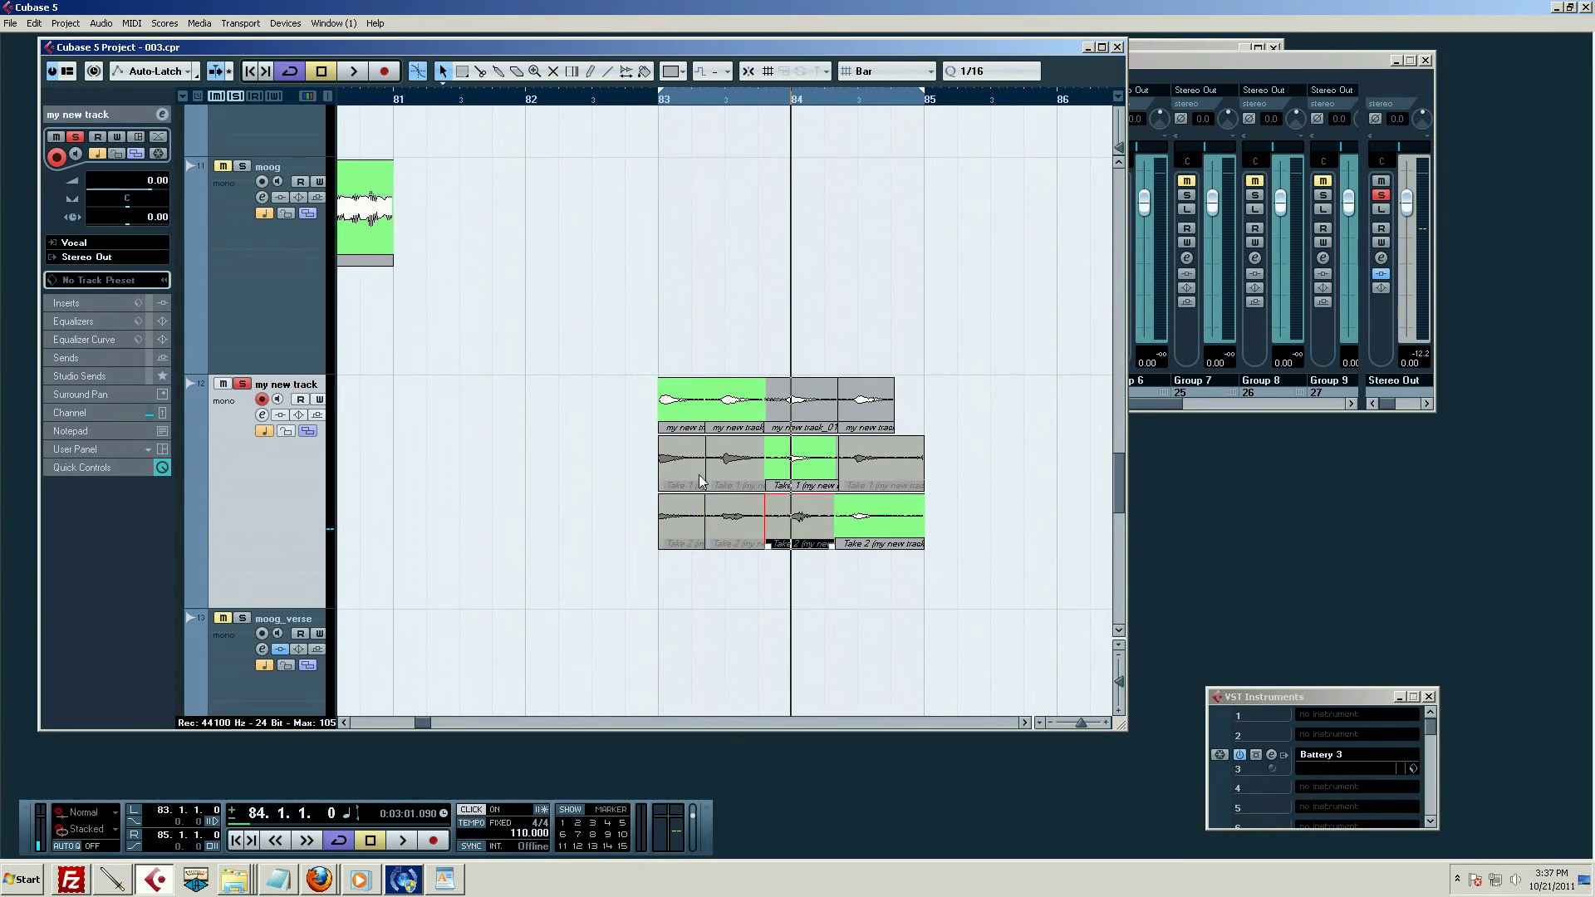
pyautogui.press('5')
pyautogui.press('6')
pyautogui.press('7')
pyautogui.click(685, 403)
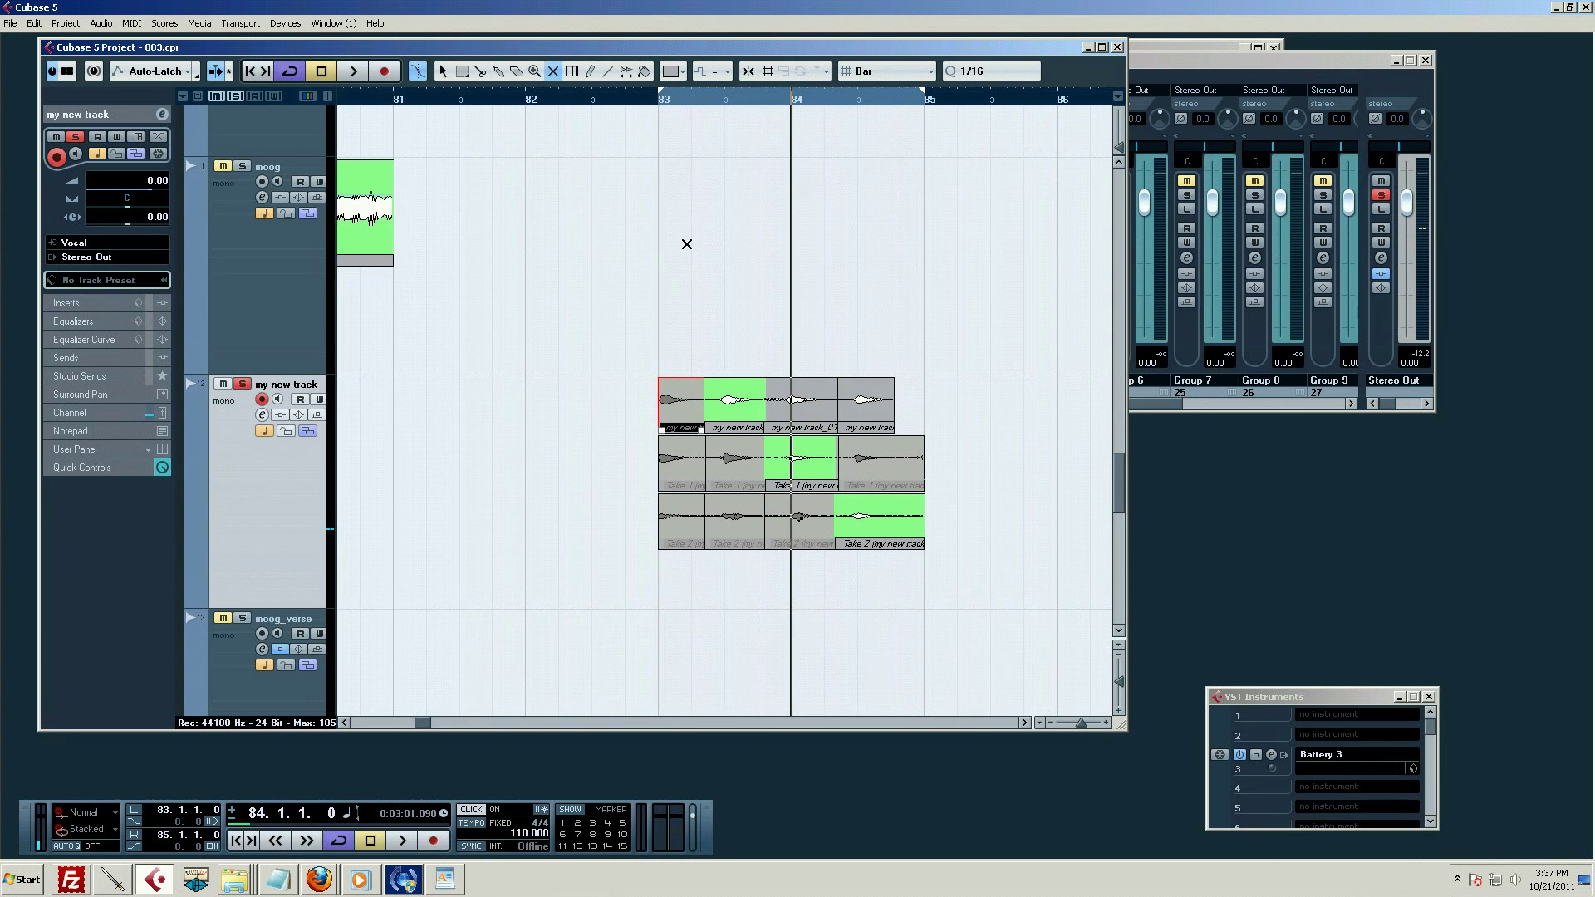
# Audition the comp from bar 83, then select the Take 1 section at bar 84
pyautogui.click(682, 96)
pyautogui.press('space')
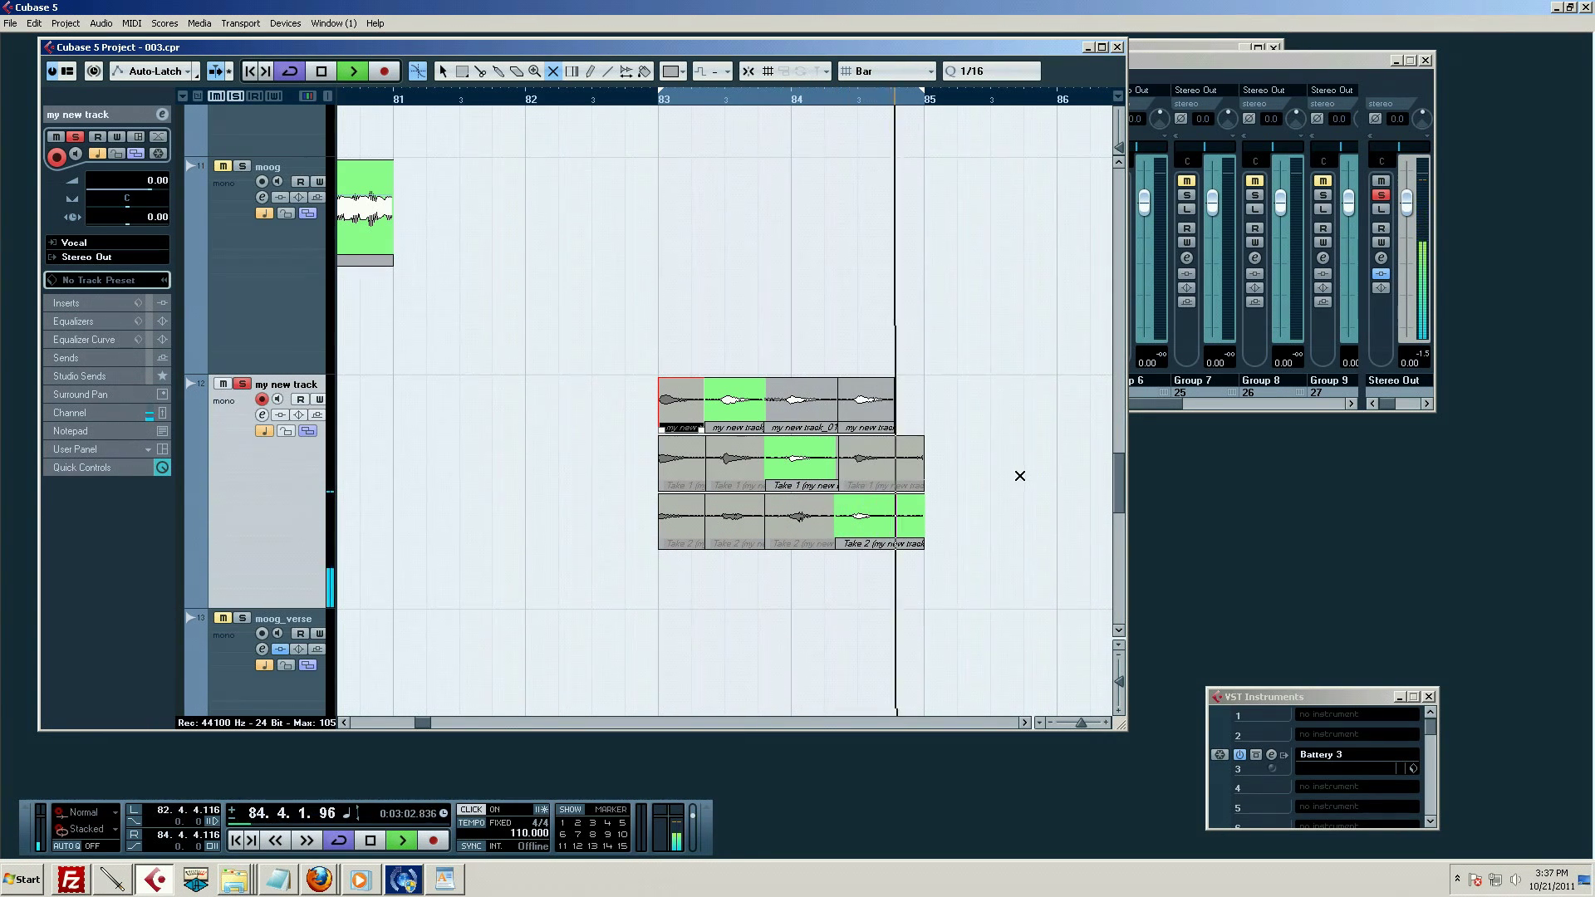
pyautogui.press('space')
pyautogui.press('1')
pyautogui.click(792, 475)
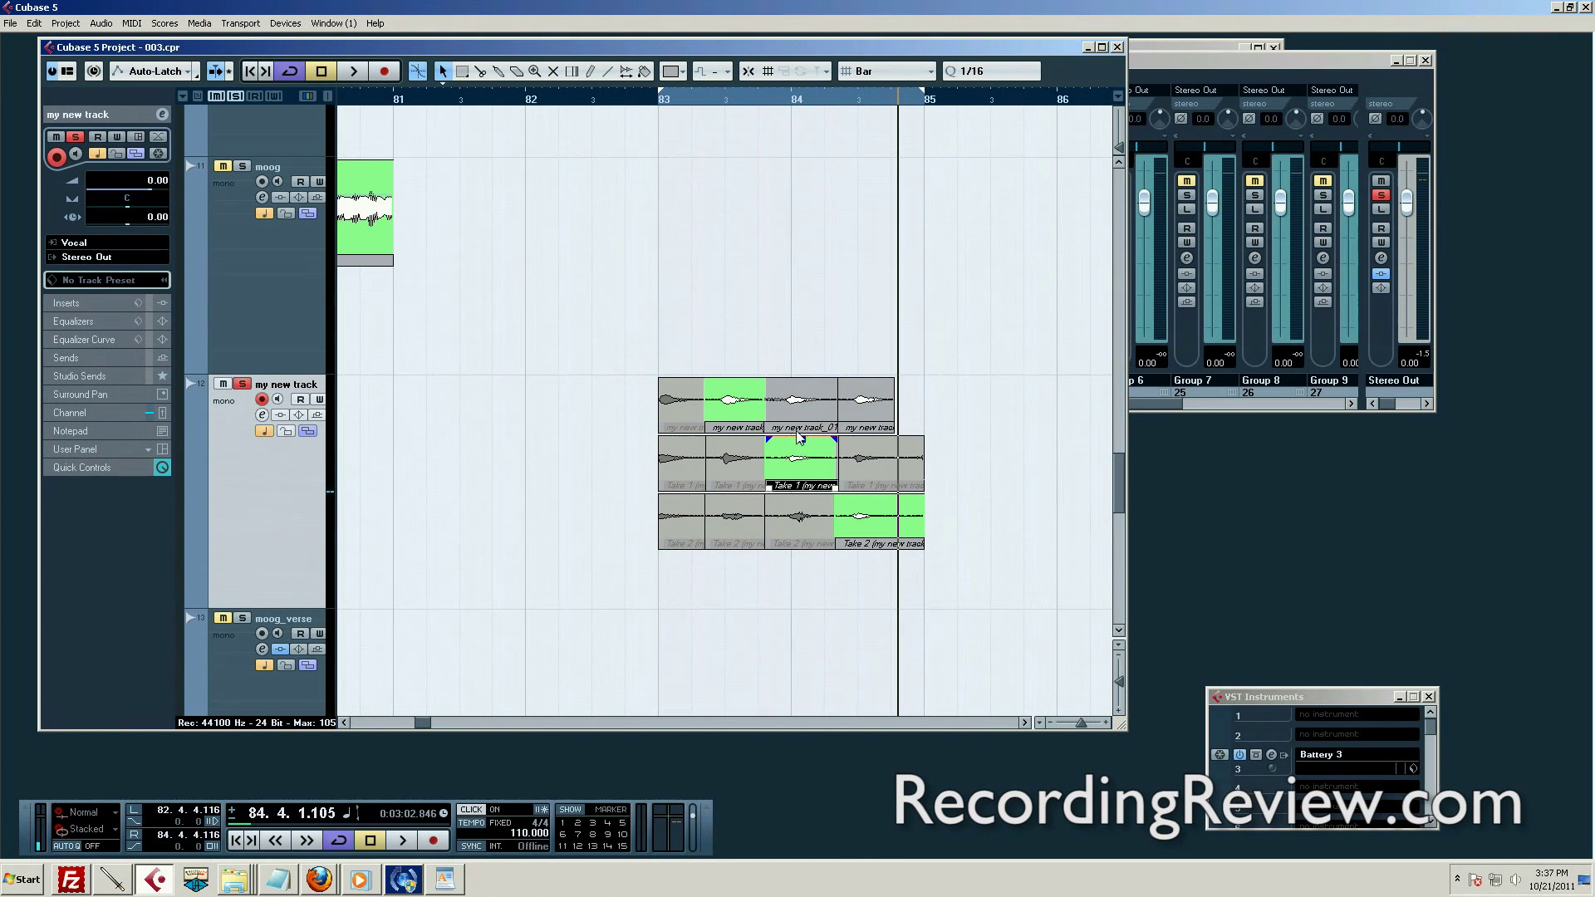
# Toggle the Take 1 section at bar 84 muted and audition the loop between bars 83 and 85
pyautogui.press('7')
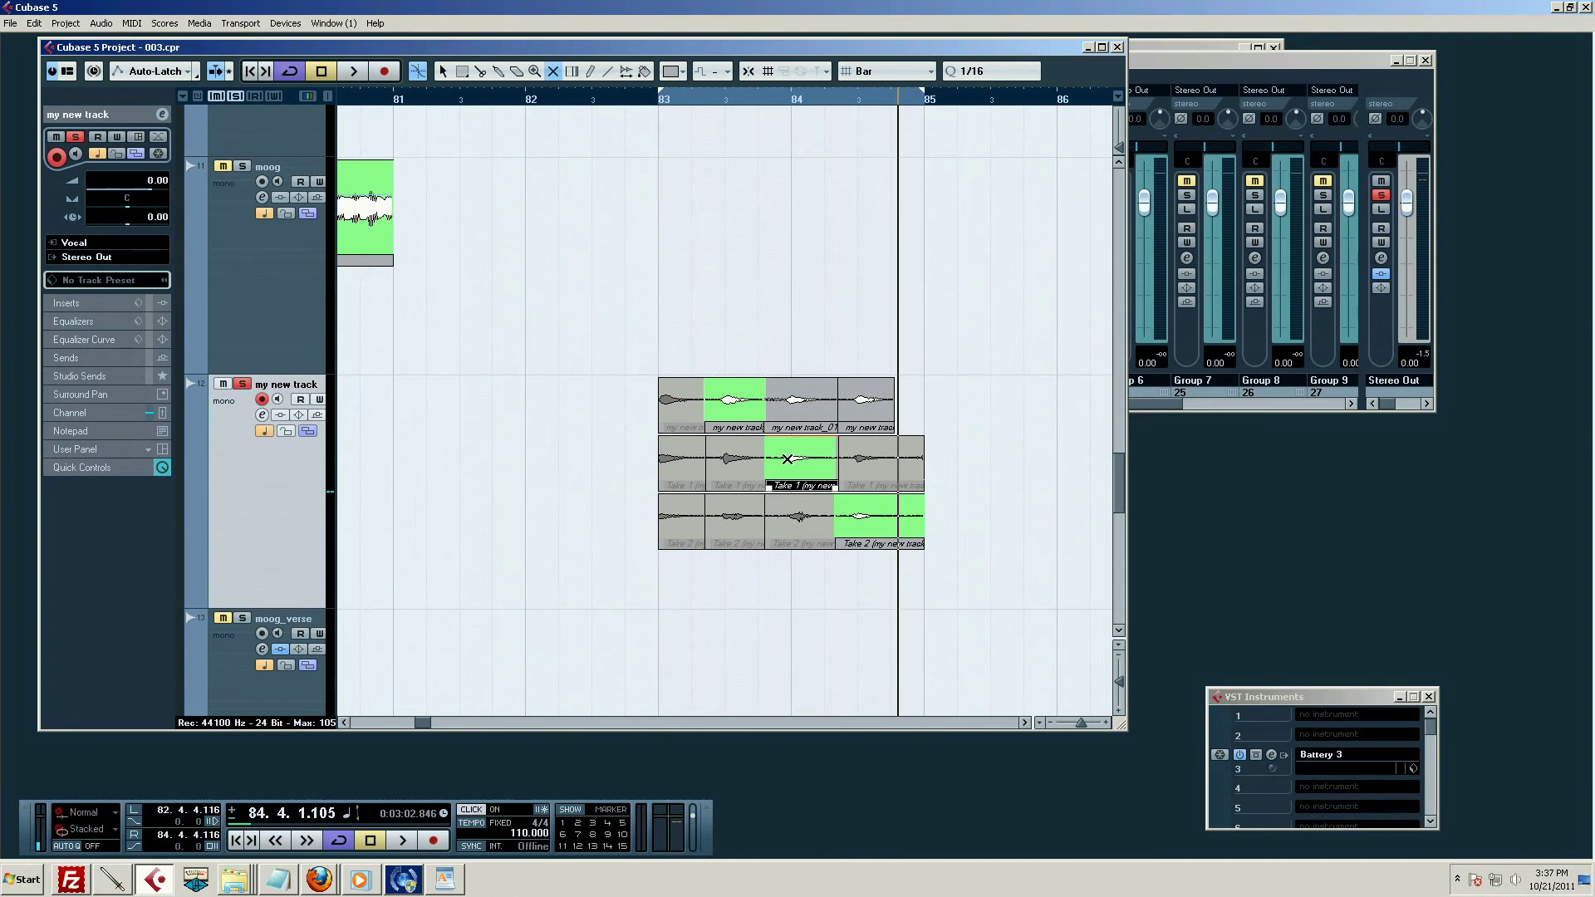
pyautogui.click(793, 458)
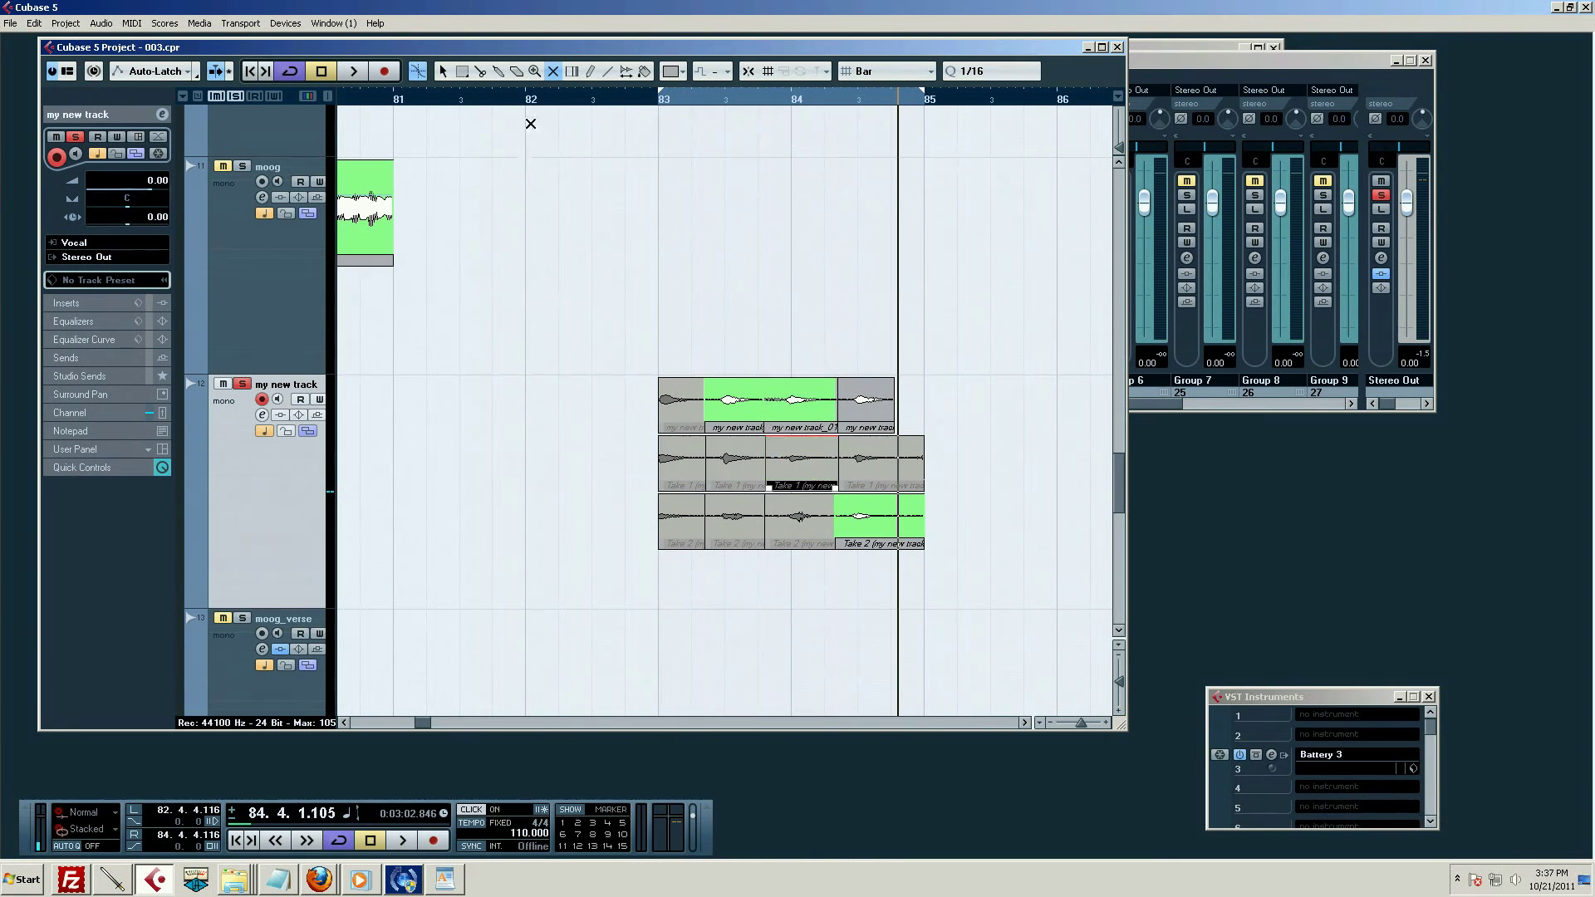
pyautogui.press('1')
pyautogui.click(553, 73)
pyautogui.click(794, 477)
pyautogui.click(790, 461)
pyautogui.press('space')
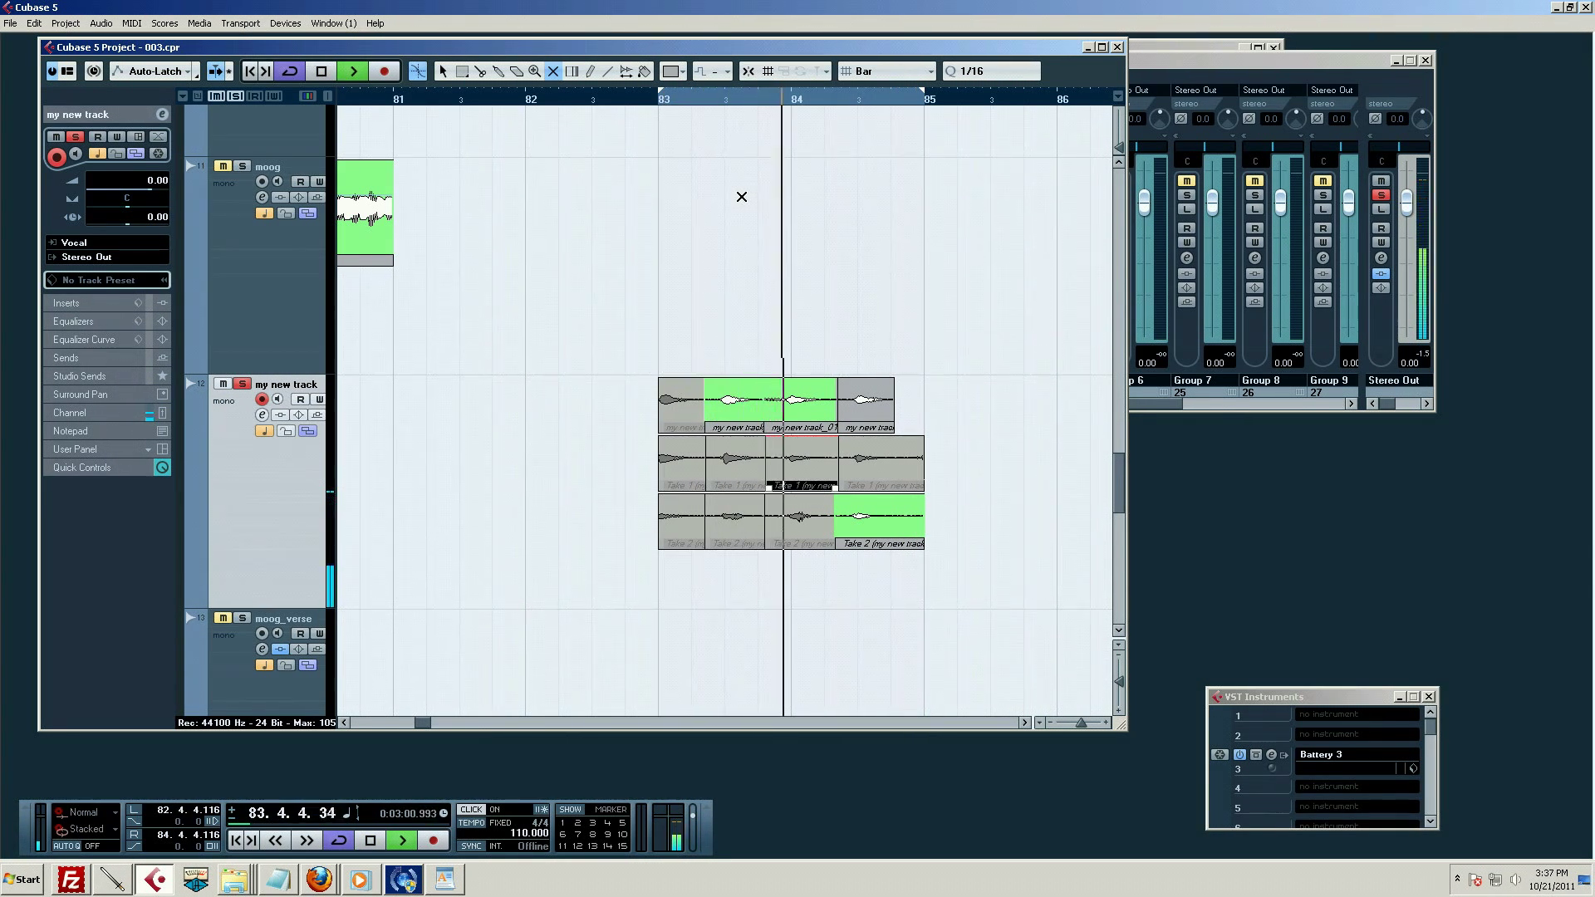
pyautogui.press('space')
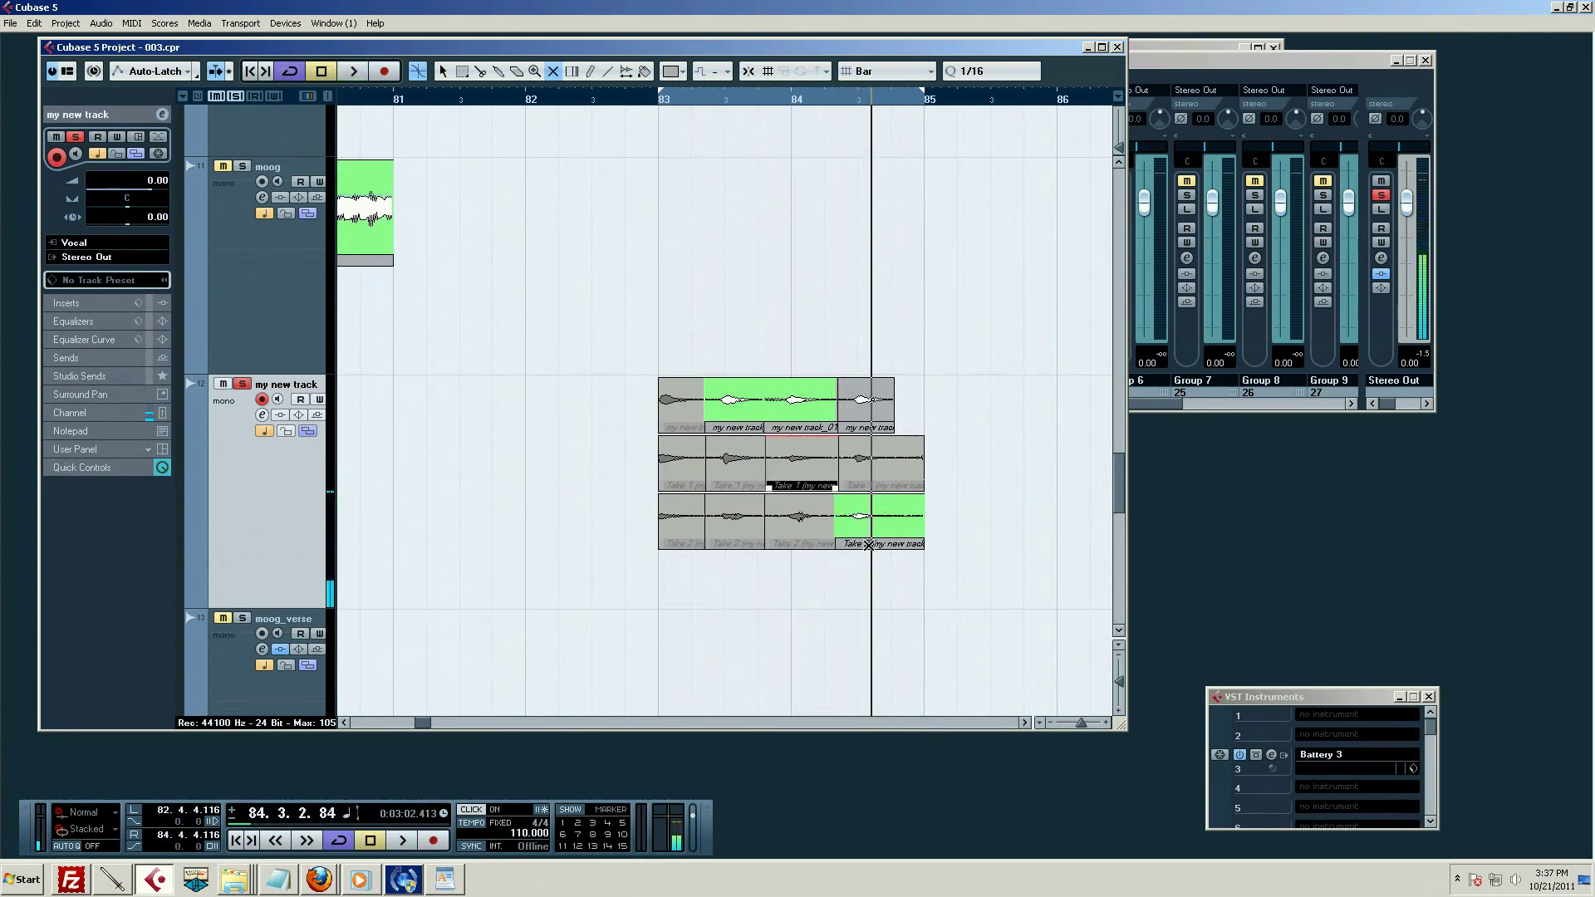
# Mute the Take 2 section at bar 84 and delete the leftover take lanes
pyautogui.press('1')
pyautogui.press('7')
pyautogui.click(855, 513)
pyautogui.press('1')
pyautogui.moveTo(953, 600); pyautogui.dragTo(633, 473)
pyautogui.press('Delete')
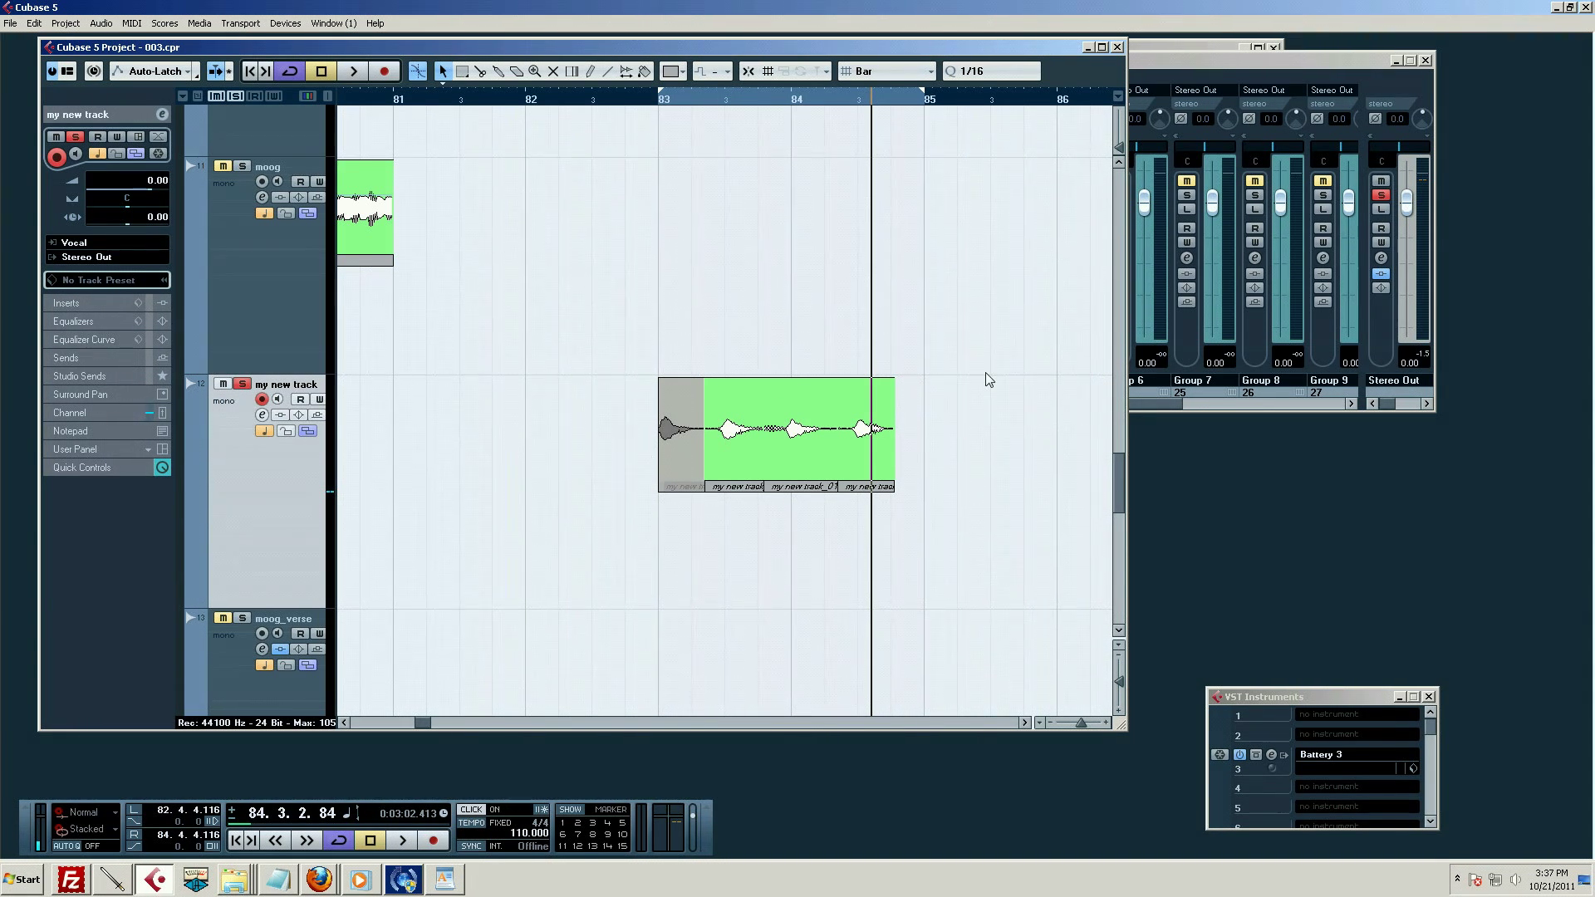
# Restore the deleted take lanes, move the comp event below them, and select all take events
pyautogui.hotkey('ctrl', 'z')
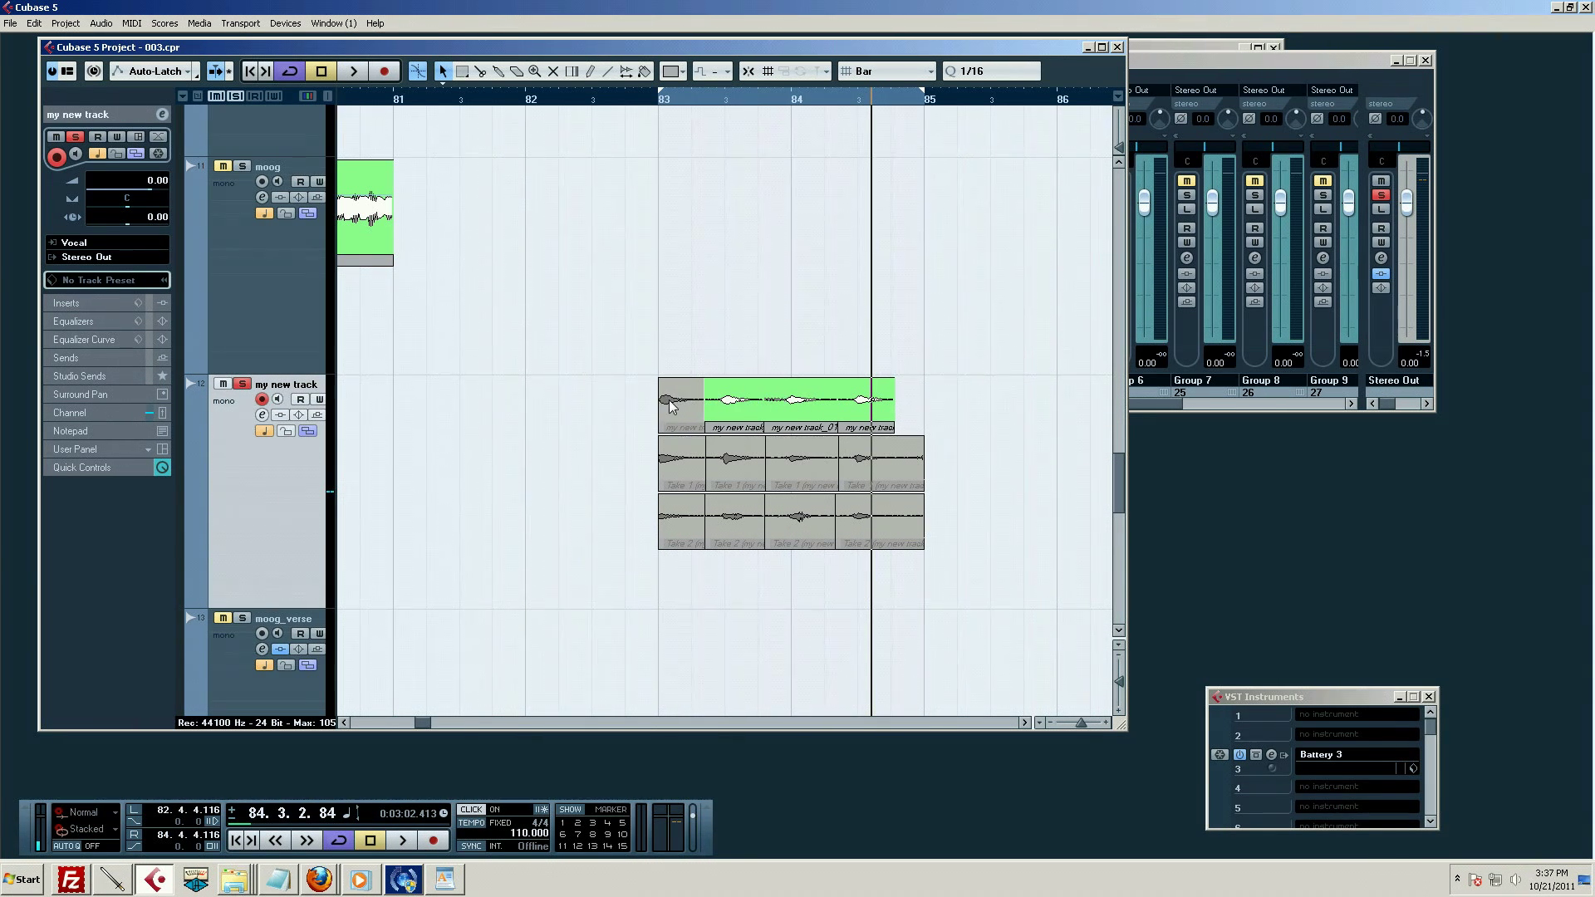
pyautogui.moveTo(627, 401); pyautogui.dragTo(925, 394)
pyautogui.moveTo(677, 413); pyautogui.dragTo(720, 573)
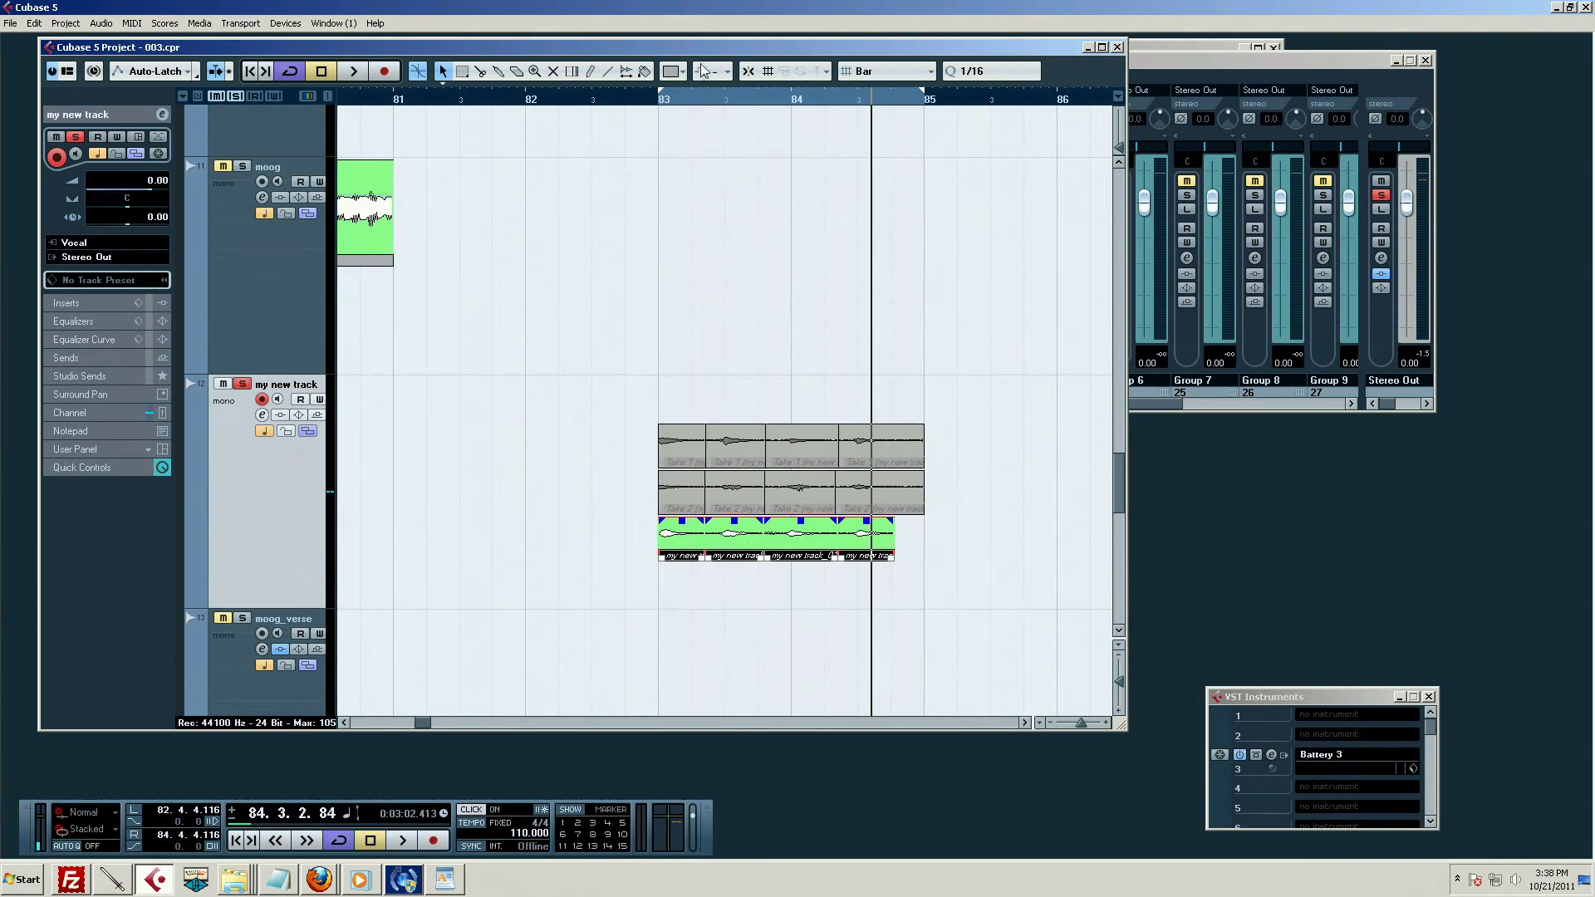
pyautogui.press('7')
pyautogui.moveTo(636, 372); pyautogui.dragTo(893, 497)
pyautogui.press('1')
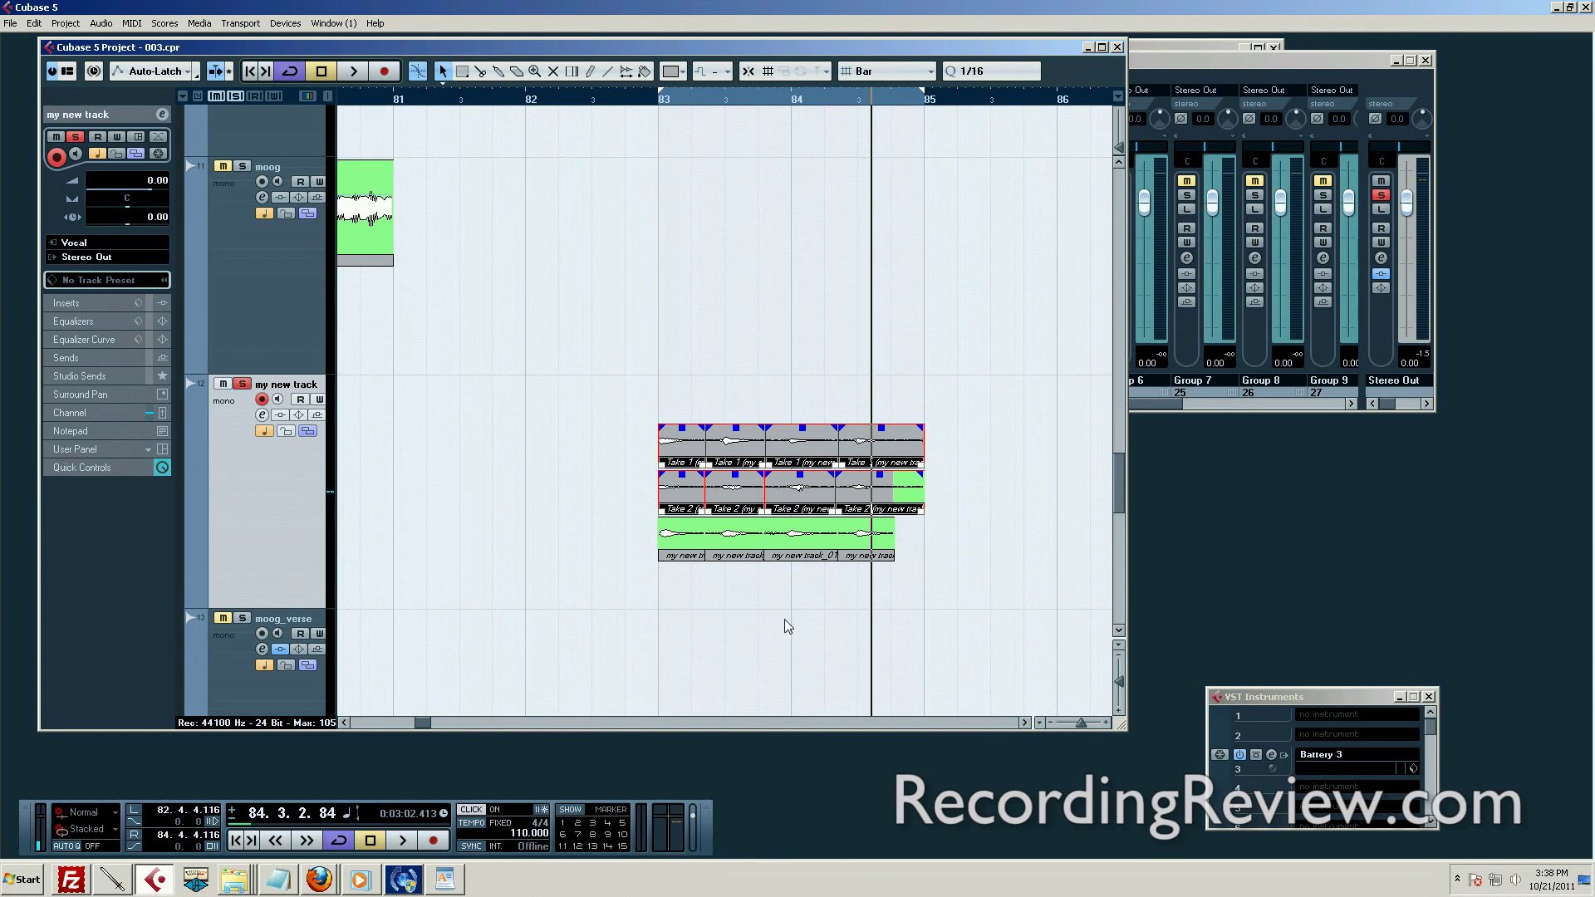
pyautogui.press('1')
pyautogui.press('1')
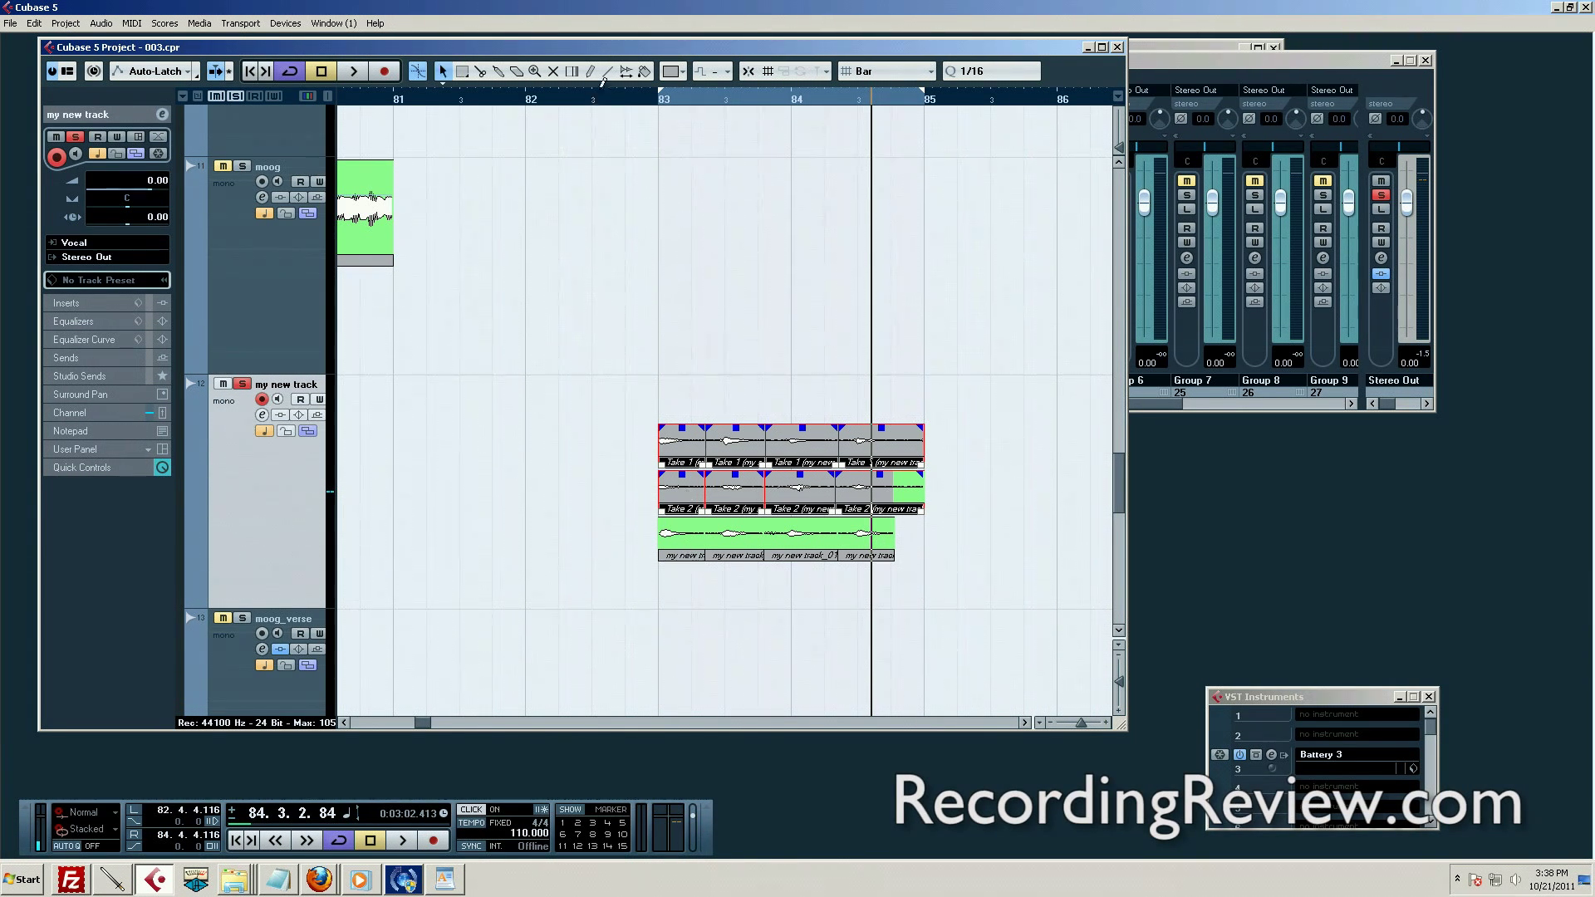
# Mute the original second slice so Take 2 plays there, auditioning from bar 83
pyautogui.press('space')
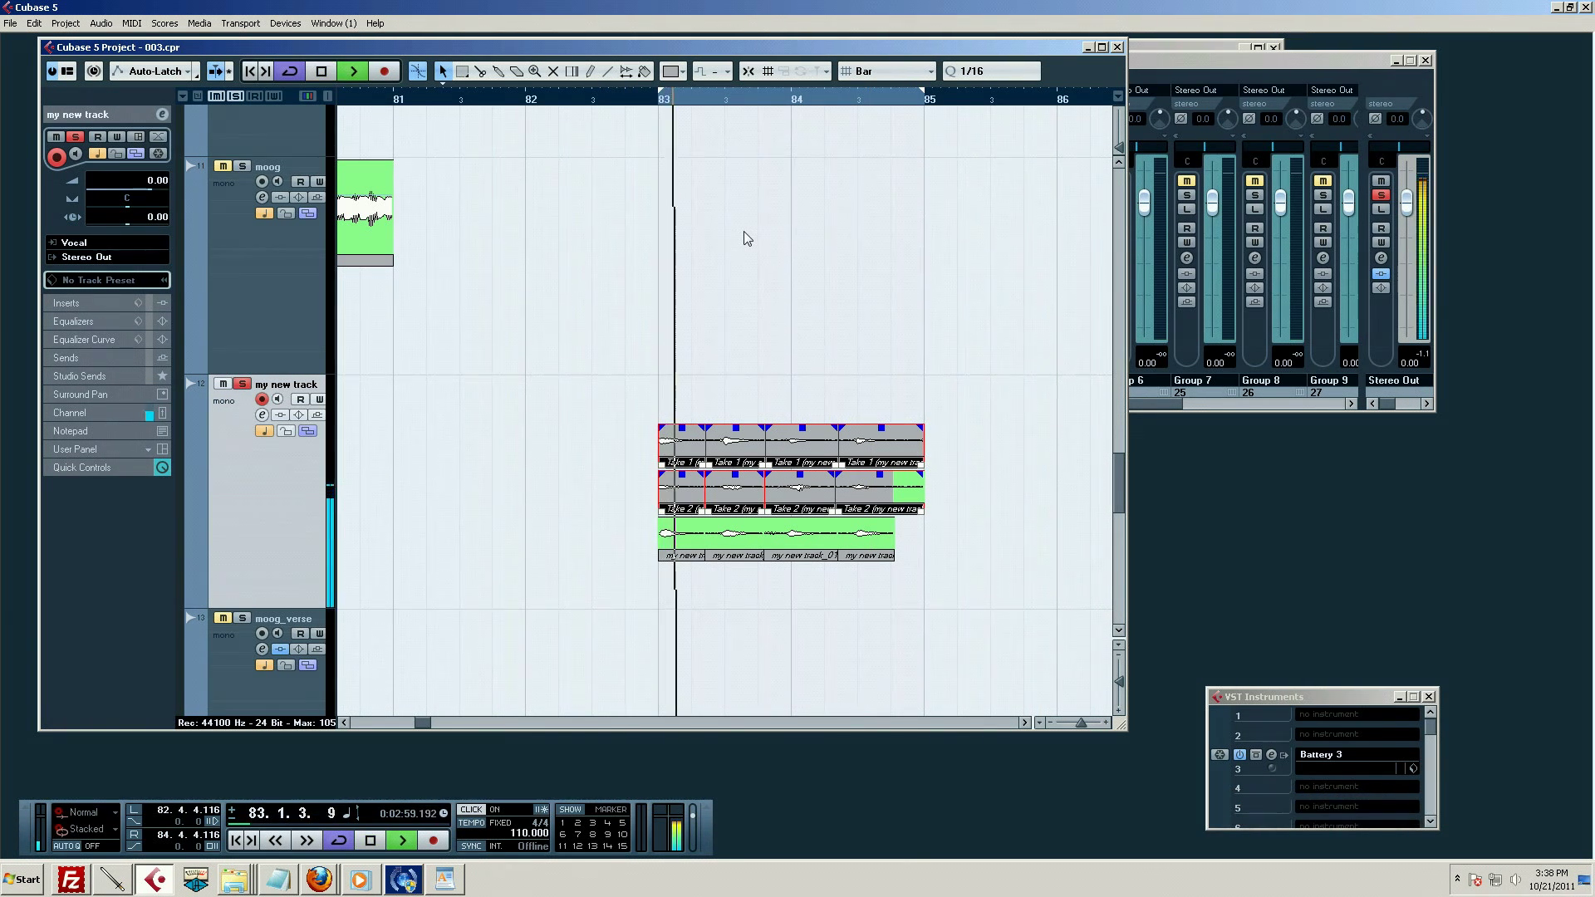
pyautogui.press('space')
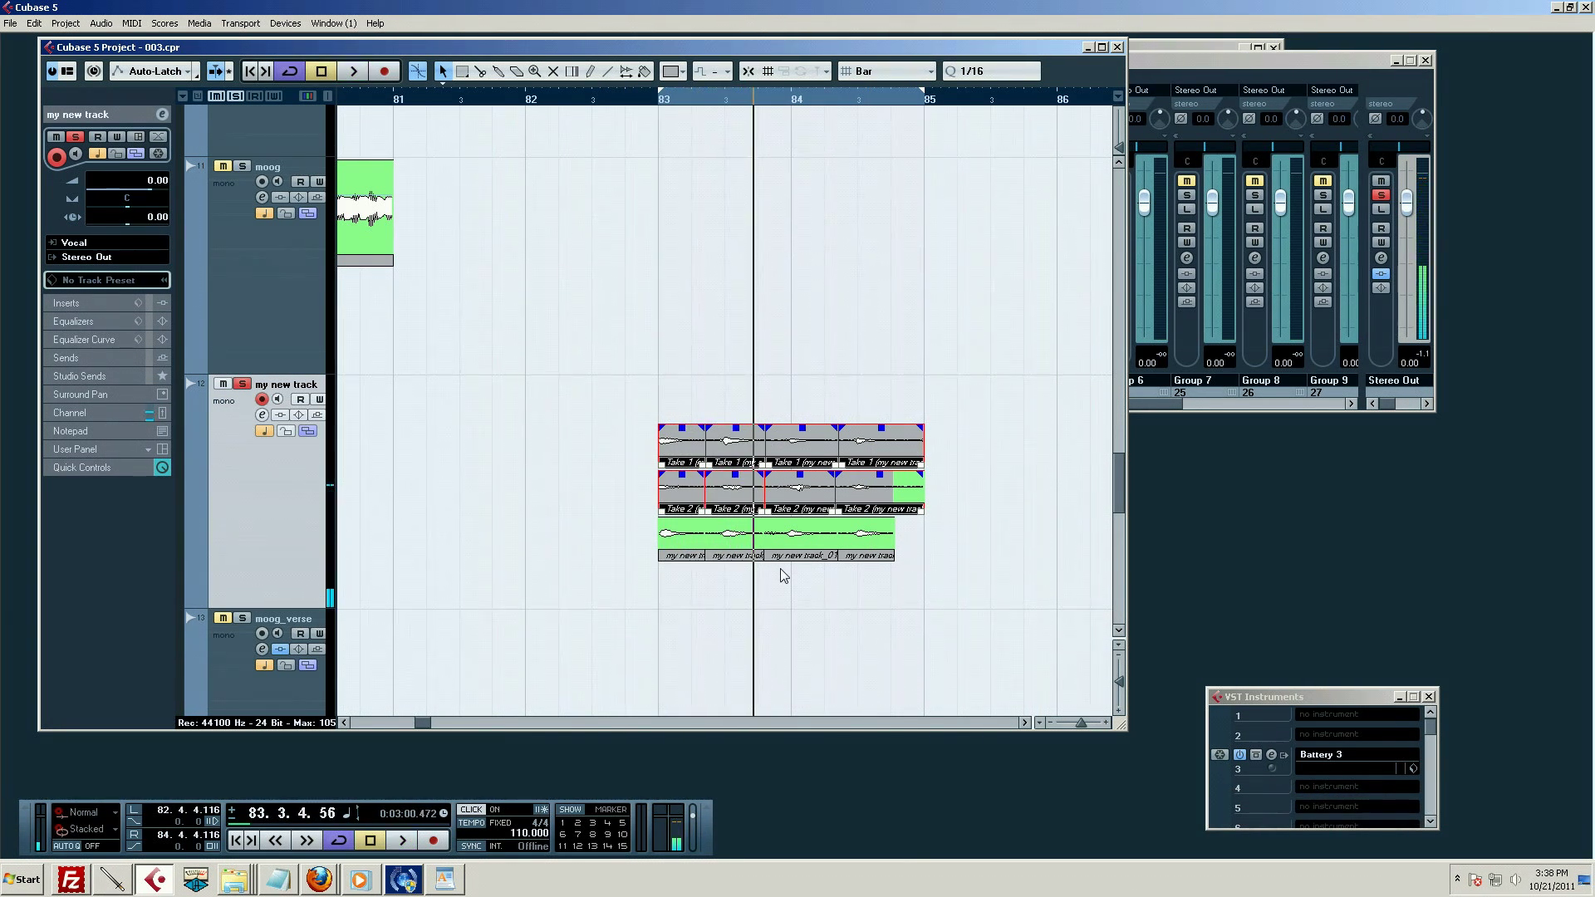
pyautogui.press('7')
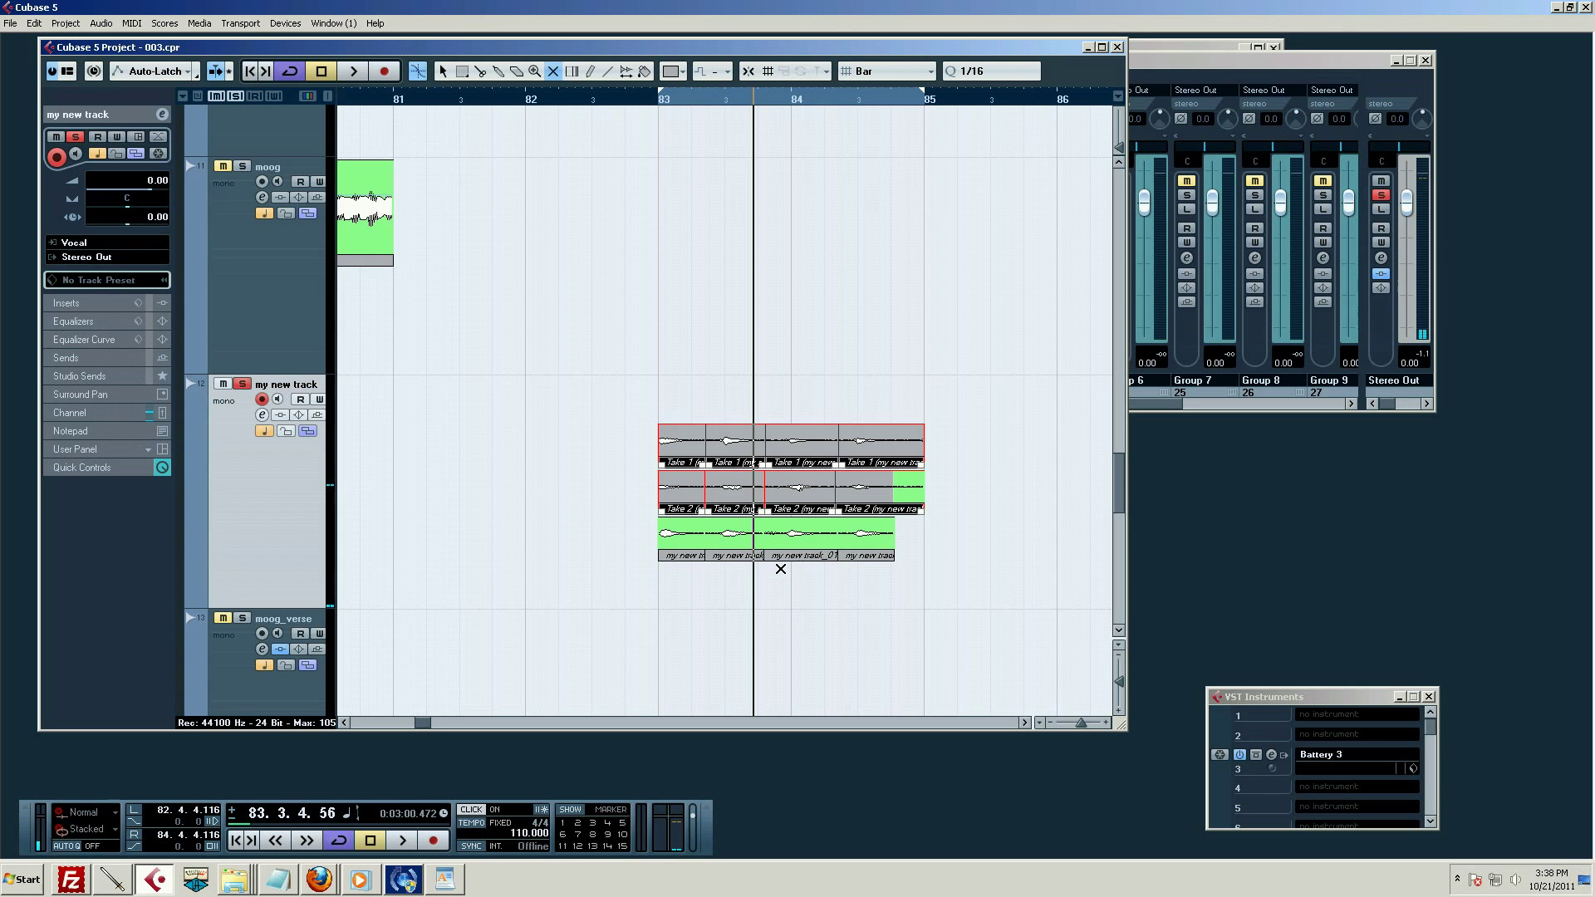
pyautogui.click(732, 544)
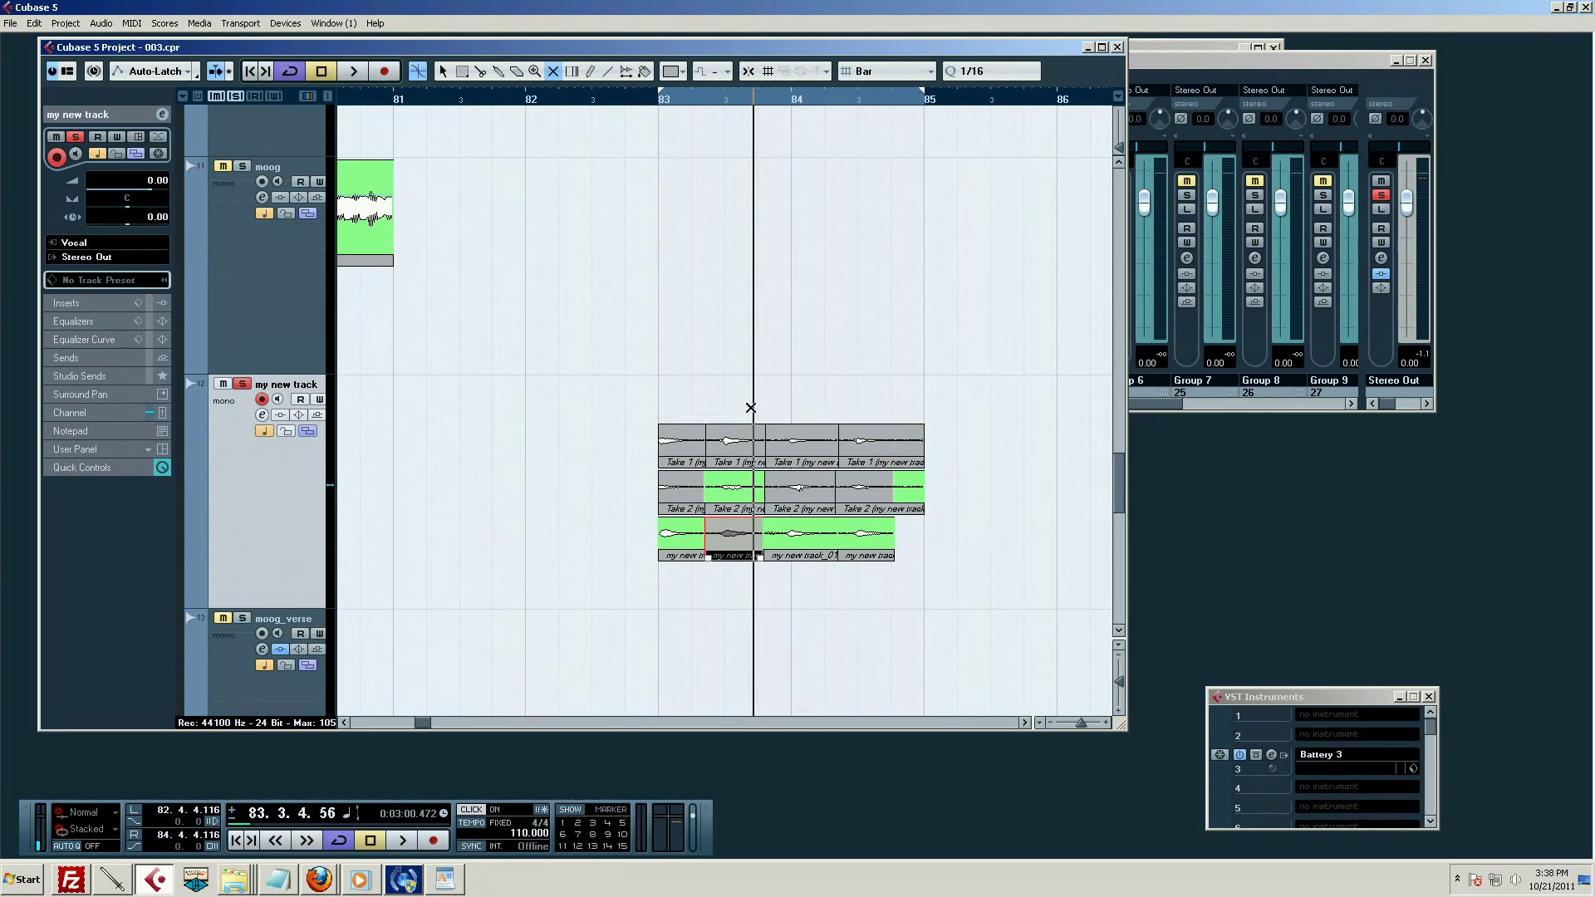
pyautogui.click(646, 101)
pyautogui.press('space')
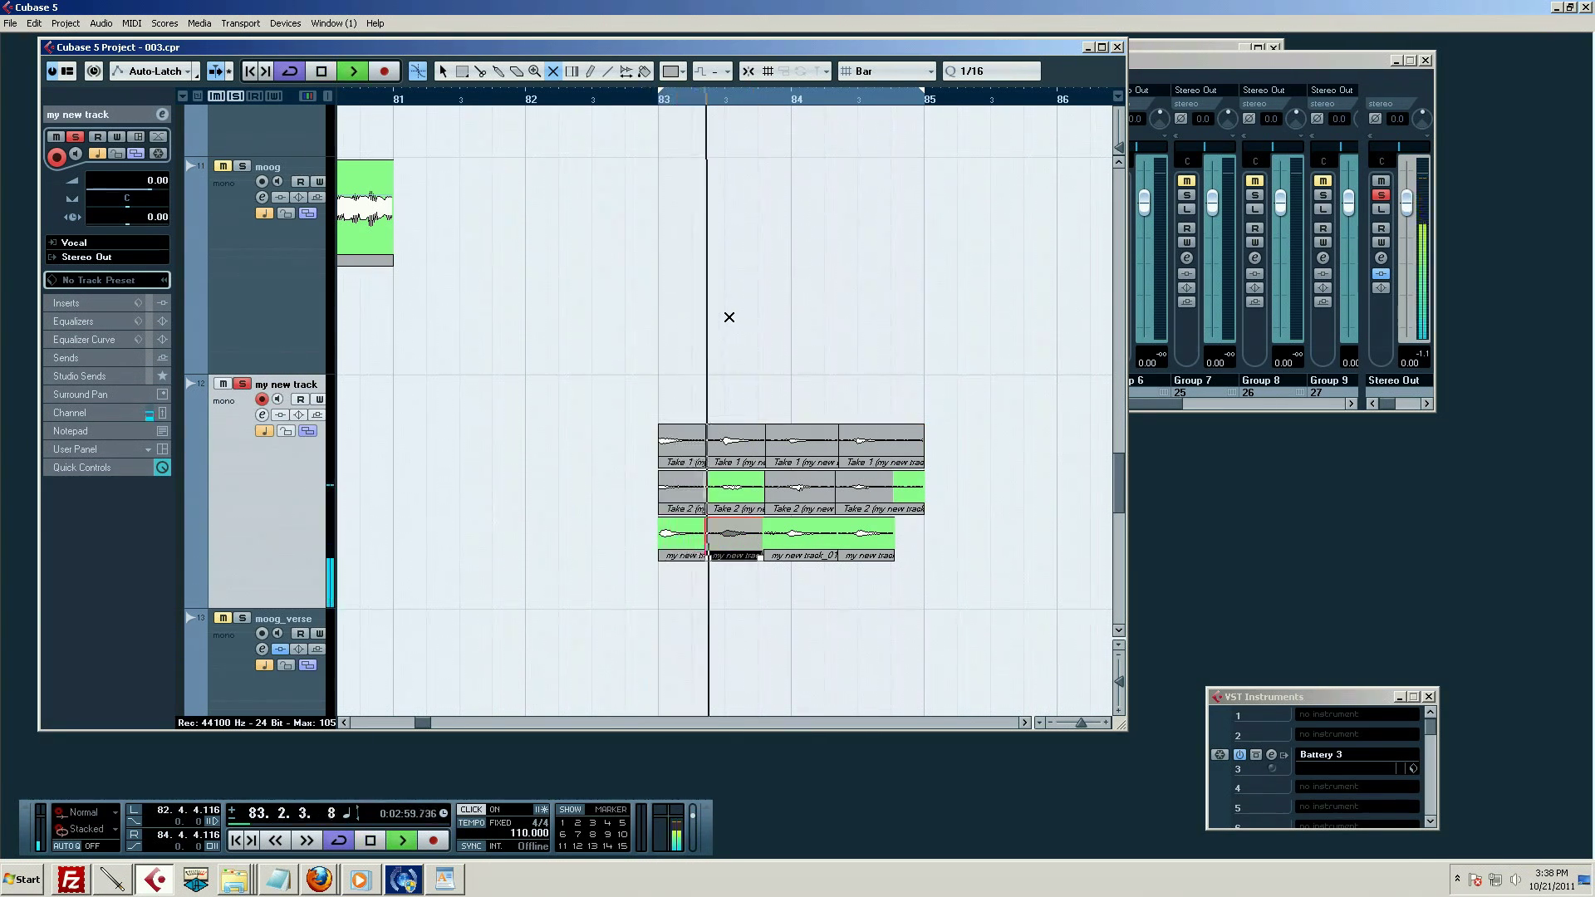
pyautogui.press('space')
# Replay from bar 83 and mute the original slice under bar 84 so Take 2 plays
pyautogui.press('Up')
pyautogui.click(657, 103)
pyautogui.press('space')
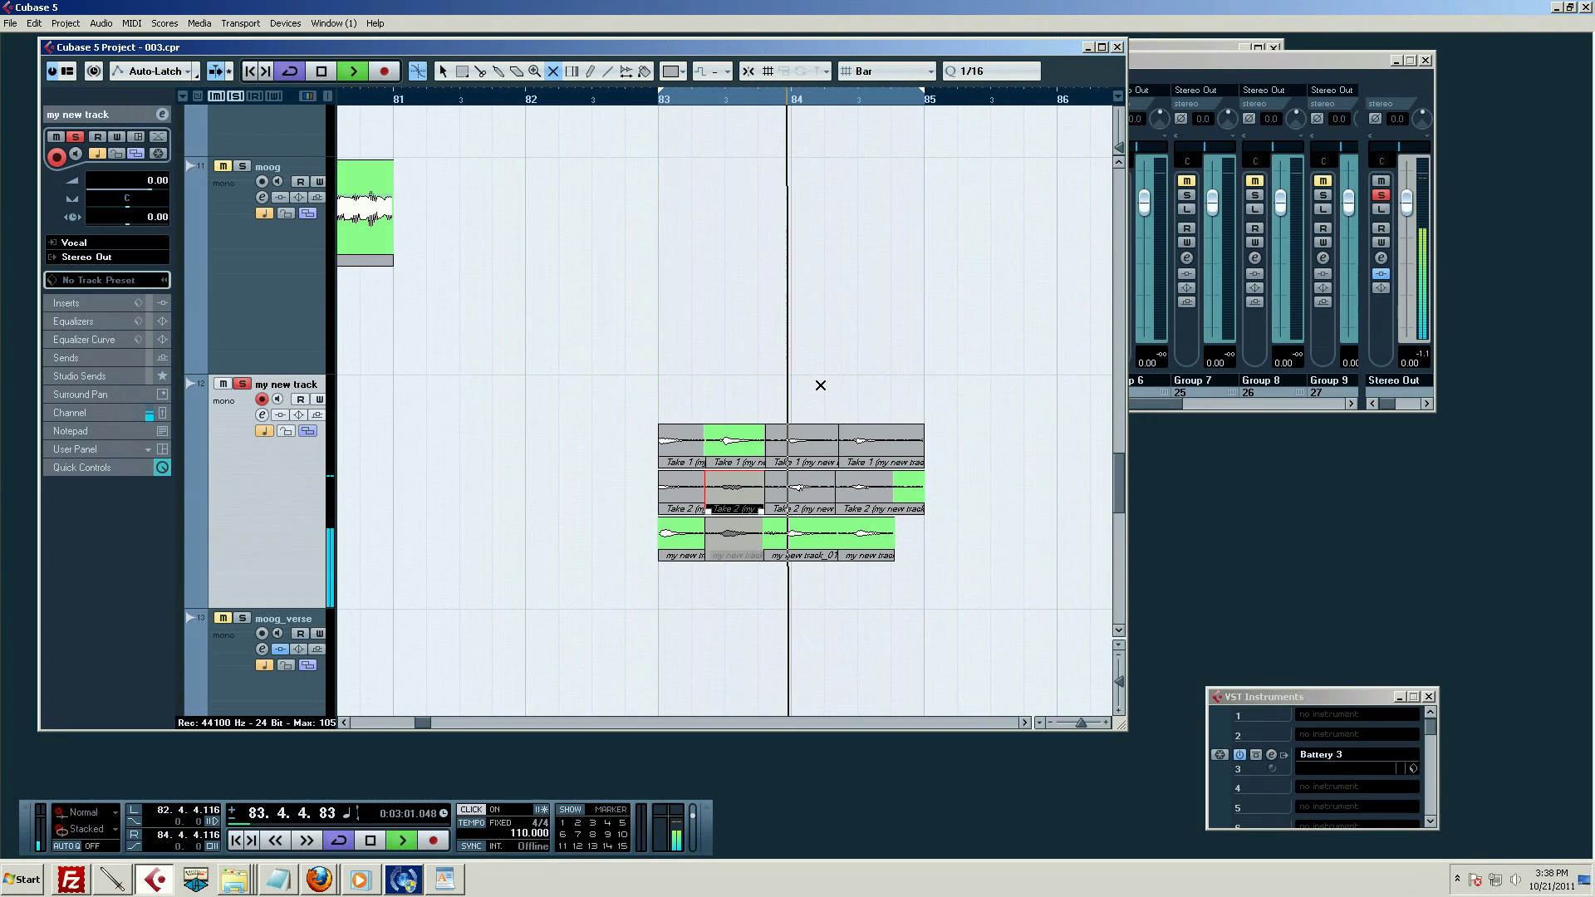
pyautogui.press('space')
pyautogui.click(797, 539)
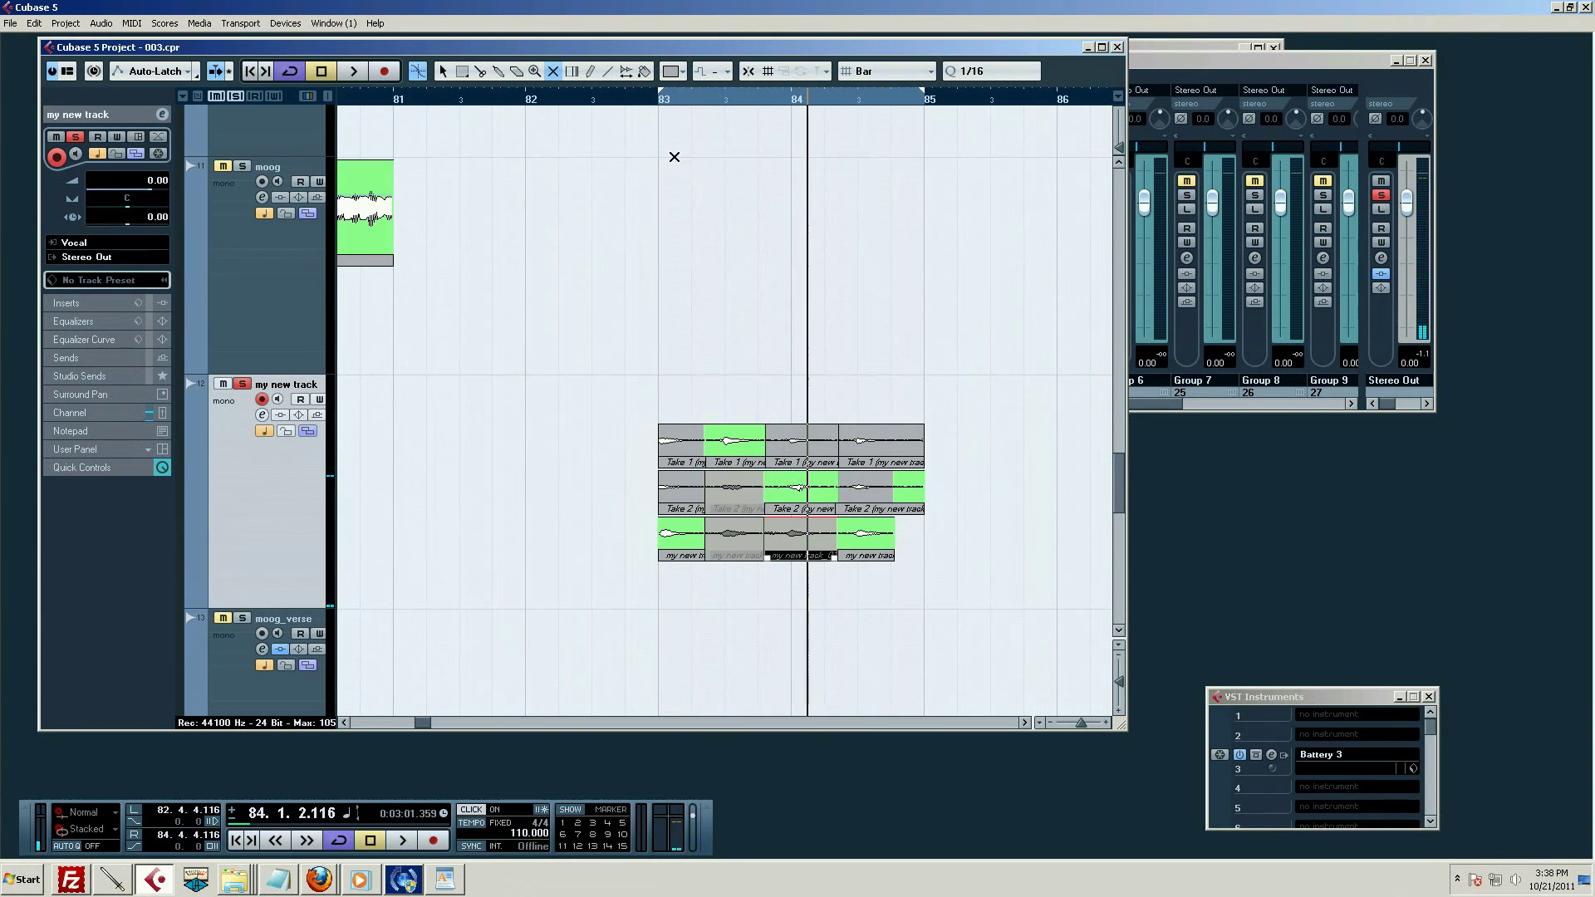
pyautogui.press('1')
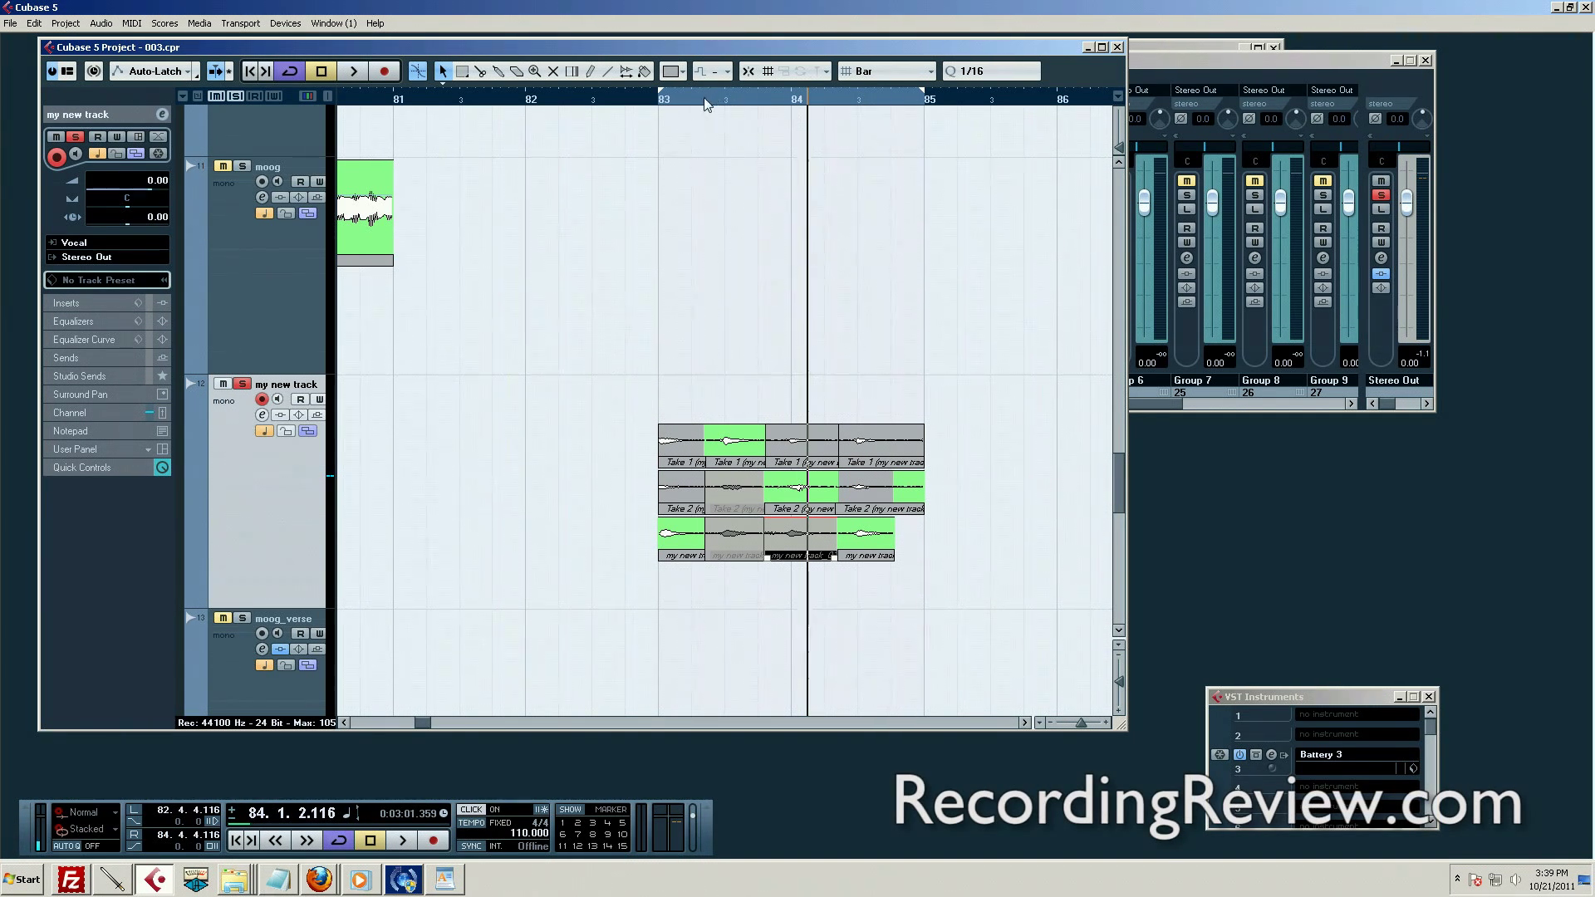
# Zoom in around bar 83 and adjust the start of the first Take 1 event
pyautogui.moveTo(705, 98); pyautogui.dragTo(708, 145)
pyautogui.press('5')
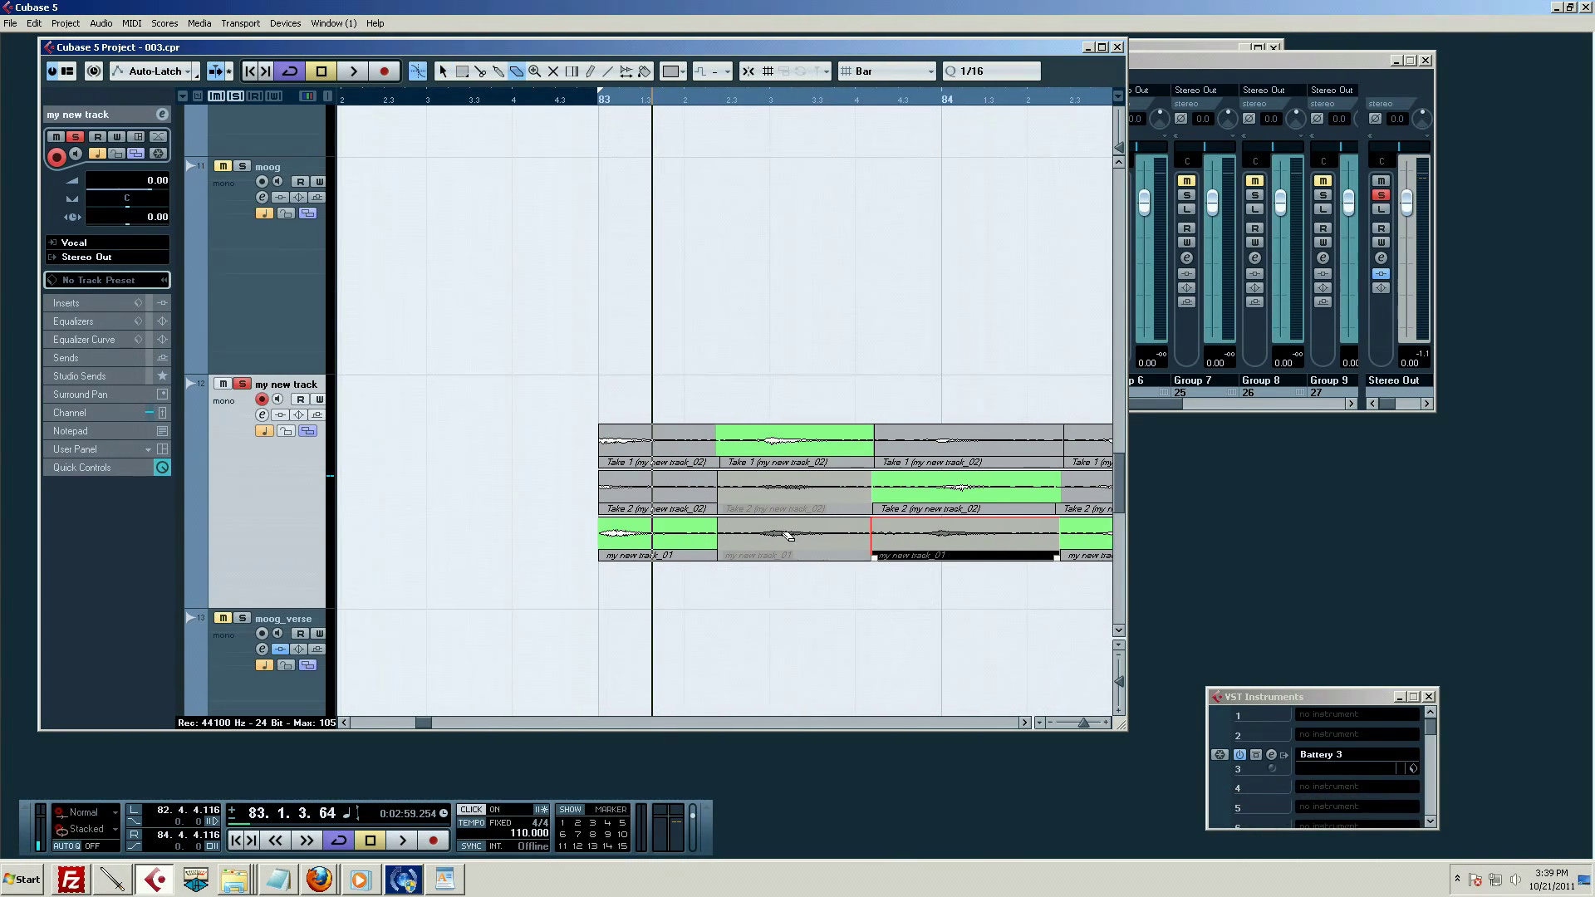
pyautogui.press('3')
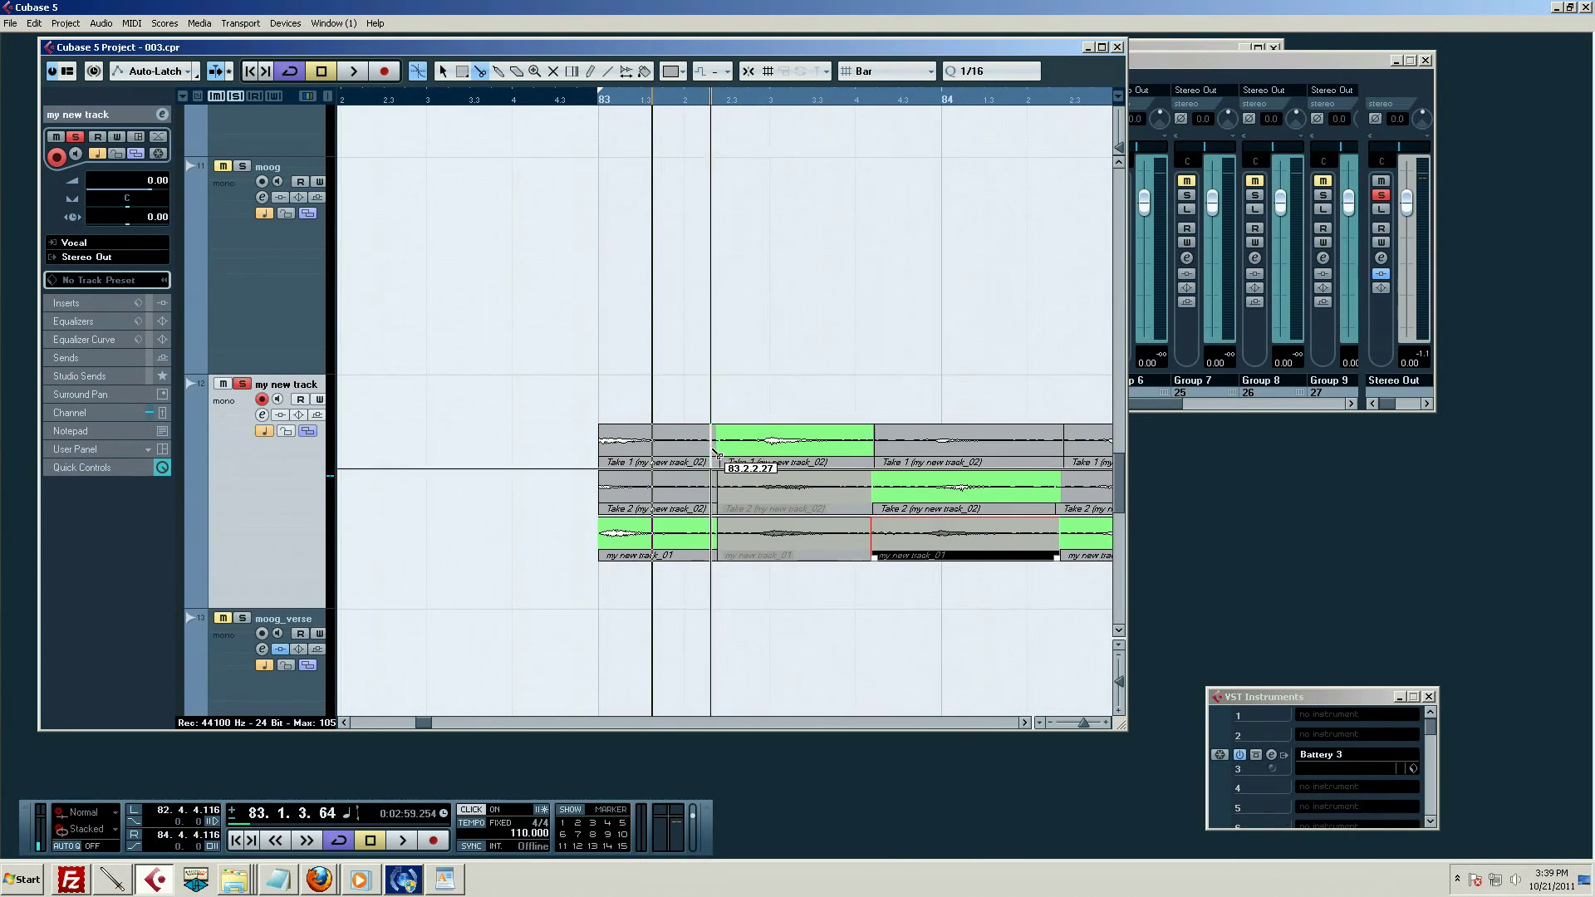
pyautogui.press('1')
pyautogui.moveTo(707, 440); pyautogui.dragTo(613, 435)
# Erase the first Take 1 event, the Take 2 event and the unused grey events at bar 83
pyautogui.press('5')
pyautogui.click(569, 434)
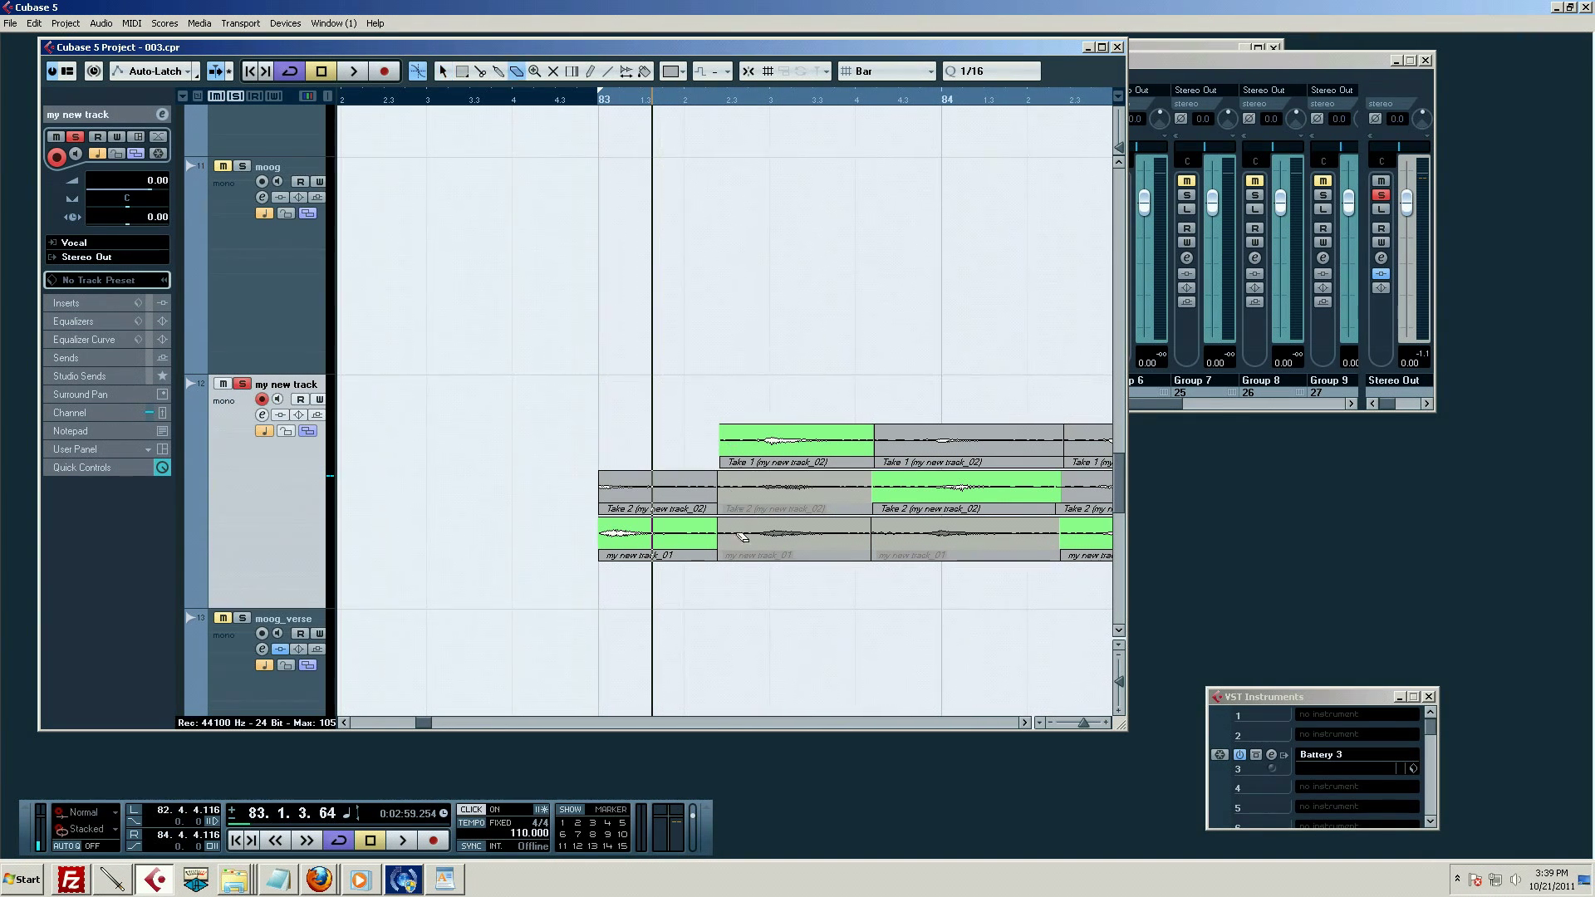
pyautogui.click(756, 545)
pyautogui.click(768, 497)
pyautogui.click(670, 486)
# Move my new track_01 into the top lane, extend Take 1's start toward it, and view bars 80–84
pyautogui.press('1')
pyautogui.moveTo(685, 532); pyautogui.dragTo(676, 448)
pyautogui.moveTo(705, 108); pyautogui.dragTo(845, 160)
pyautogui.click(811, 465)
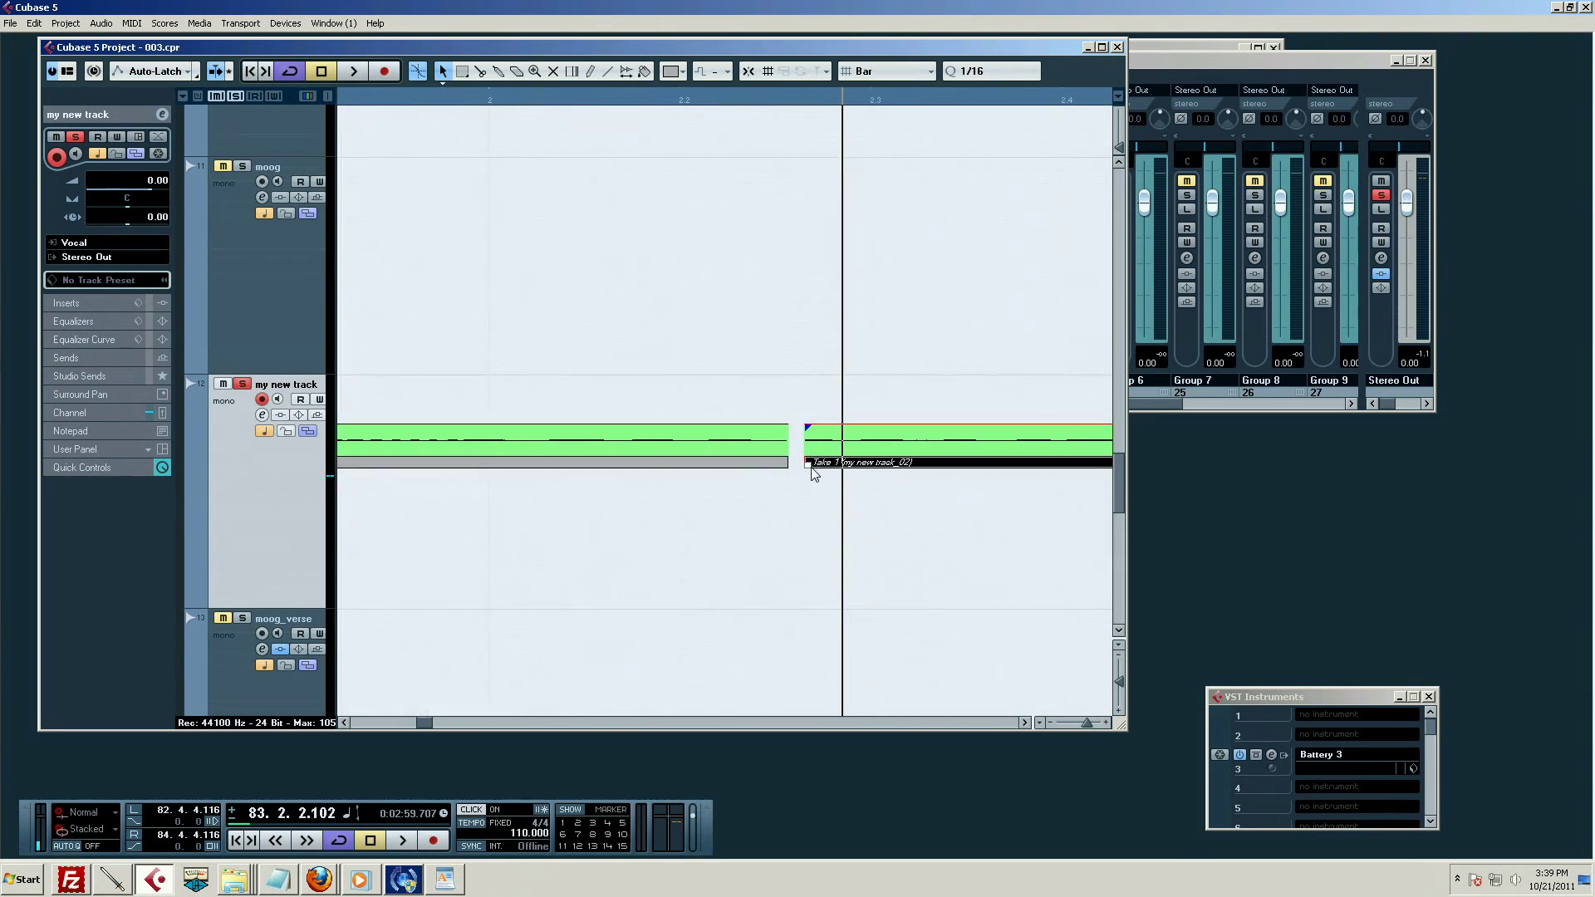
pyautogui.moveTo(808, 468); pyautogui.dragTo(795, 468)
pyautogui.moveTo(832, 527); pyautogui.dragTo(635, 400)
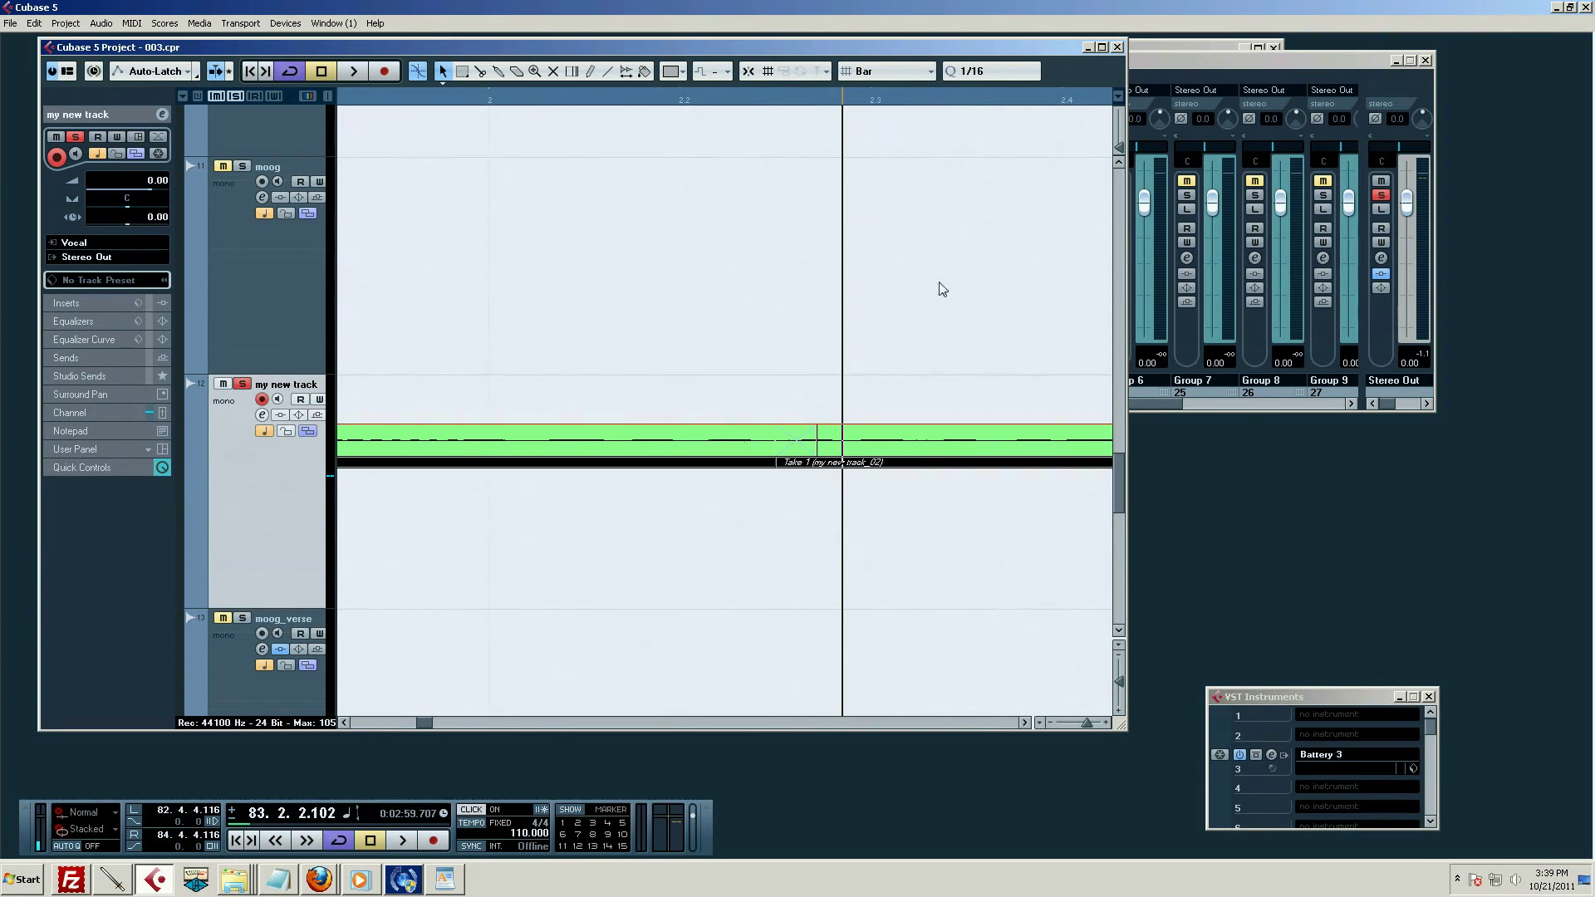
pyautogui.moveTo(914, 104); pyautogui.dragTo(964, 79)
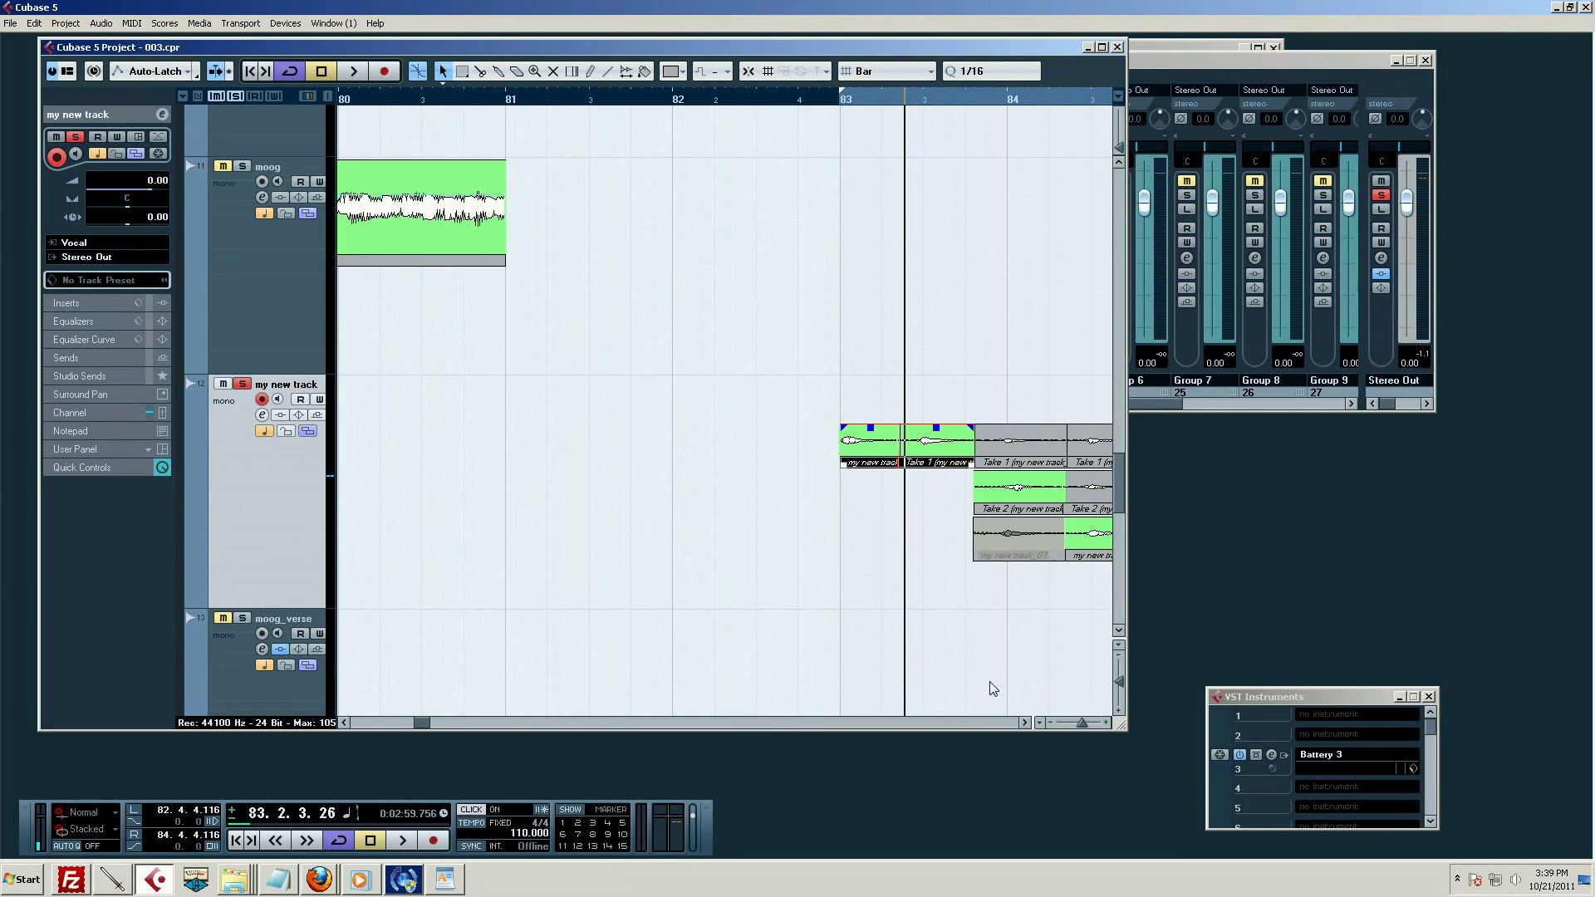
# At the bar 83 join, lengthen the first event's end and extend Take 1's start earlier
pyautogui.click(1024, 721)
pyautogui.click(1024, 721)
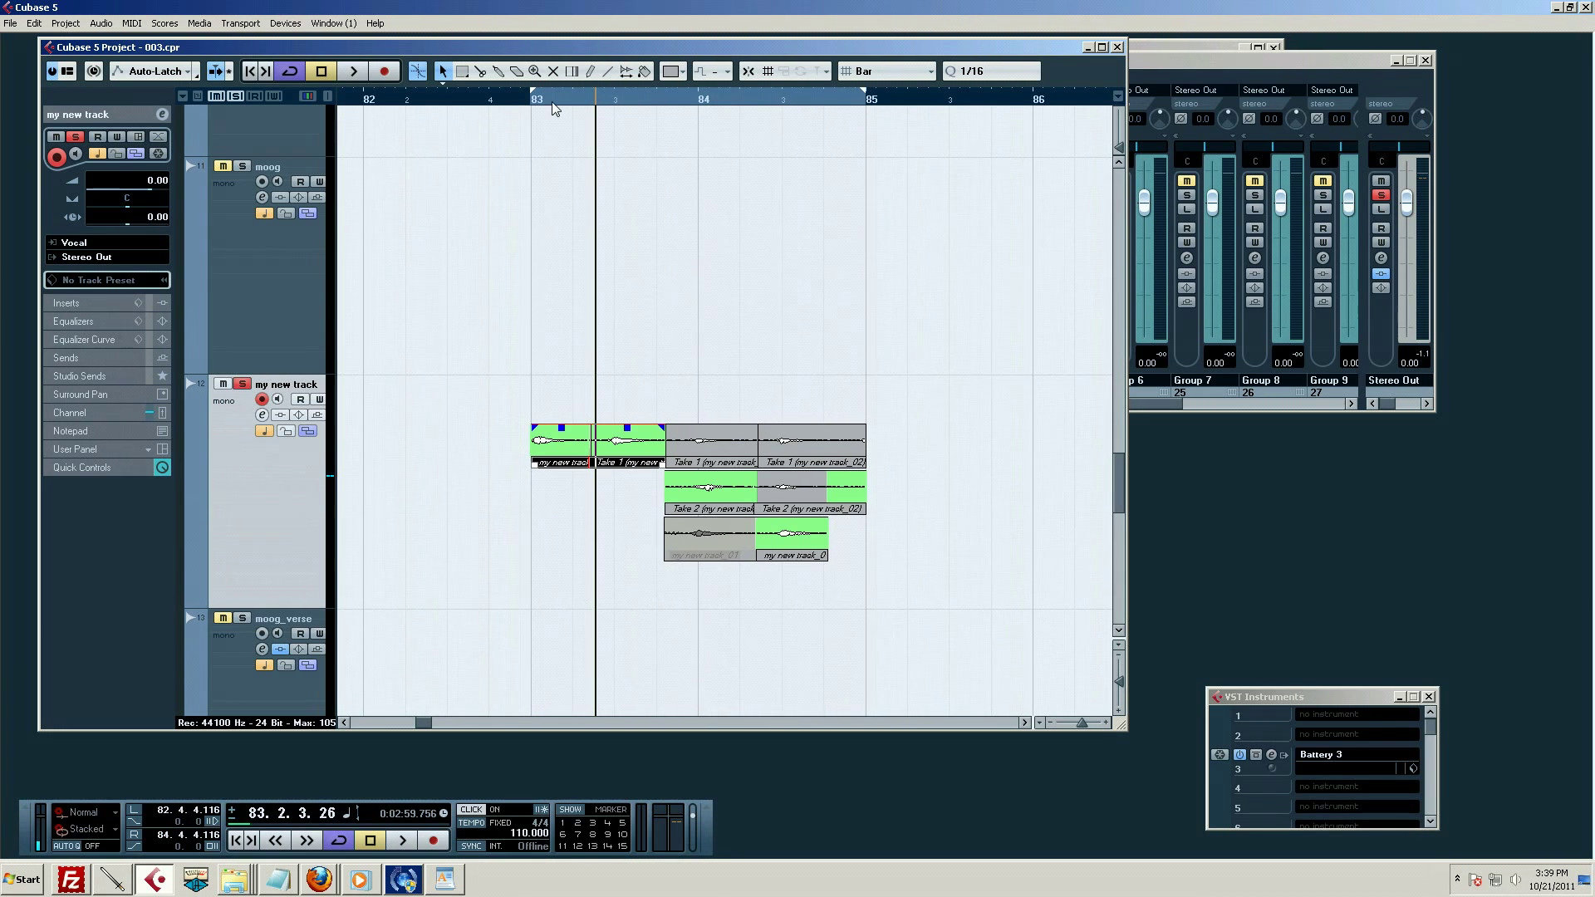
pyautogui.moveTo(555, 108); pyautogui.dragTo(755, 545)
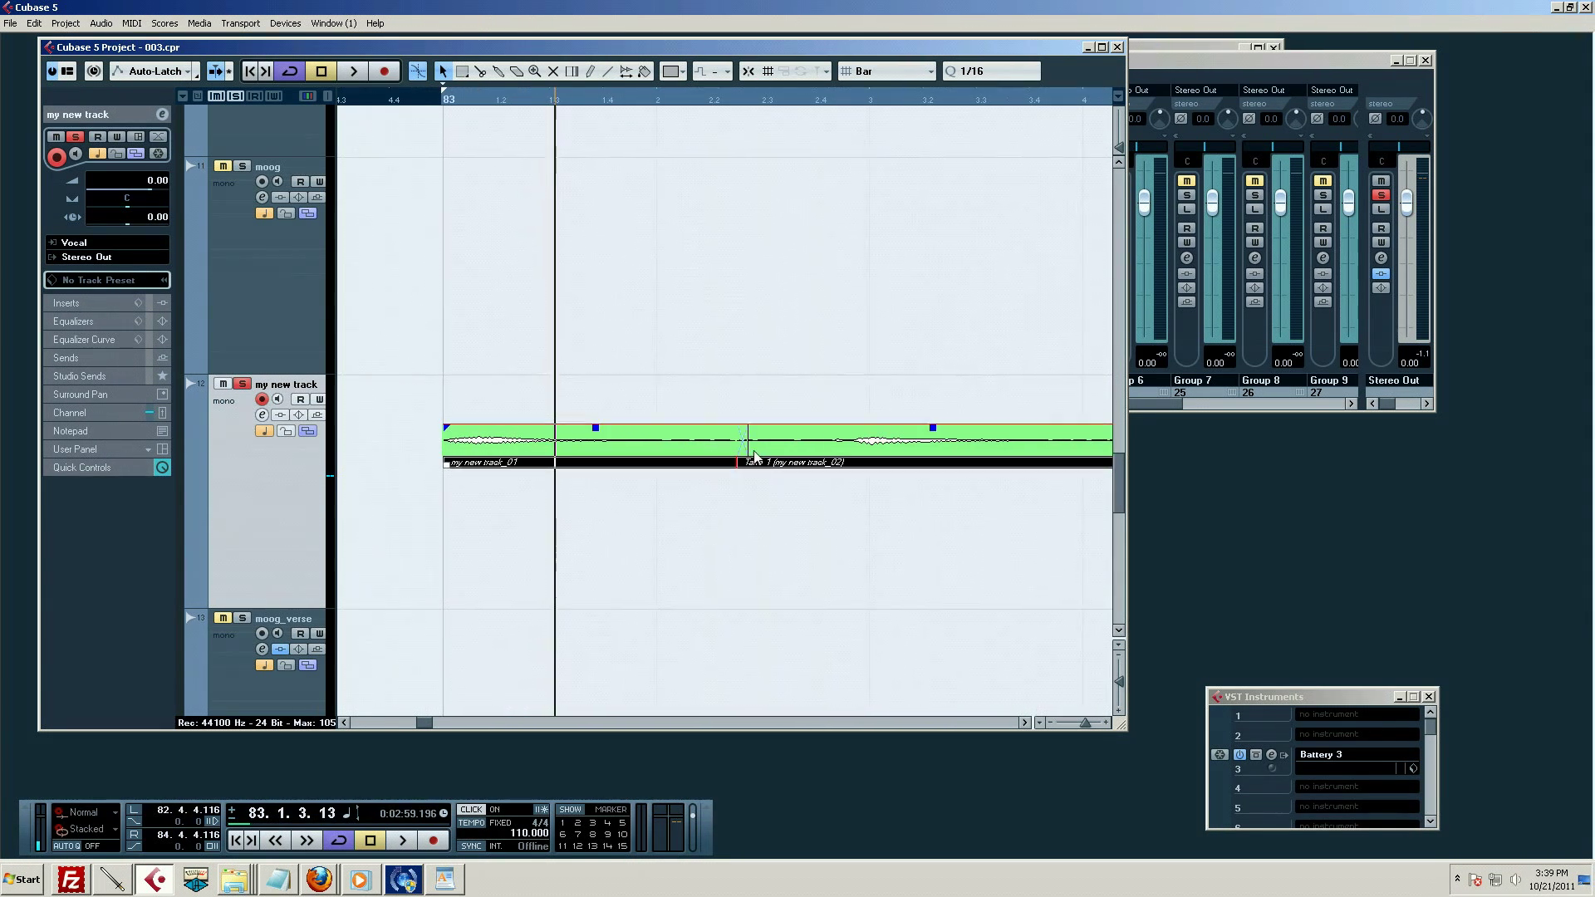
pyautogui.moveTo(756, 456)
pyautogui.mouseDown()
pyautogui.moveTo(790, 455)
pyautogui.moveTo(759, 456)
pyautogui.mouseUp()
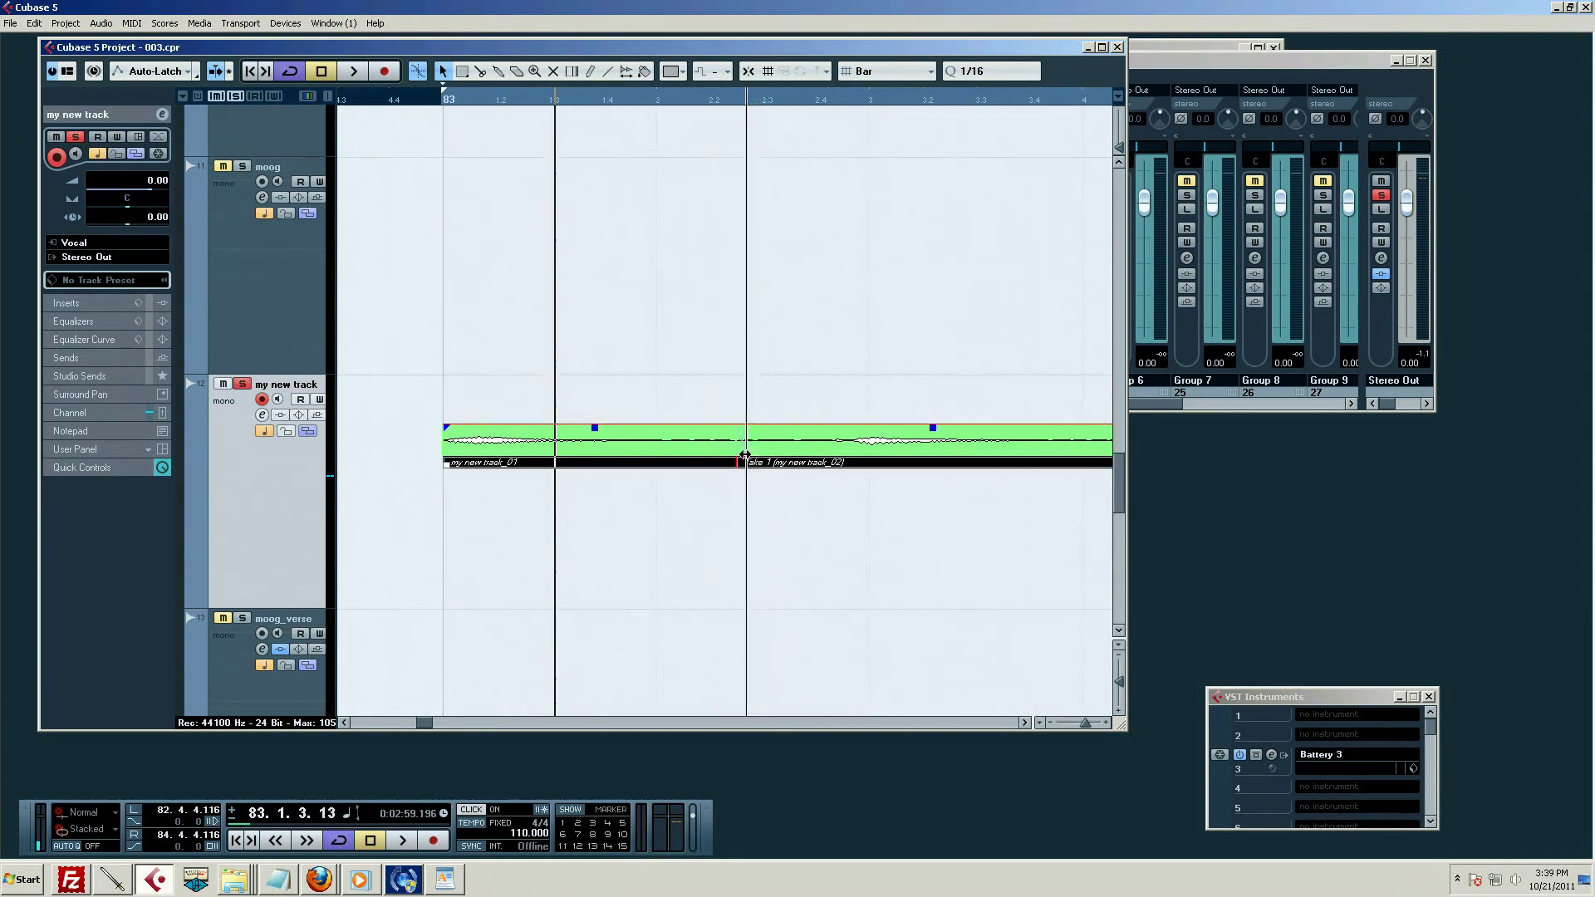
pyautogui.moveTo(745, 455); pyautogui.dragTo(703, 464)
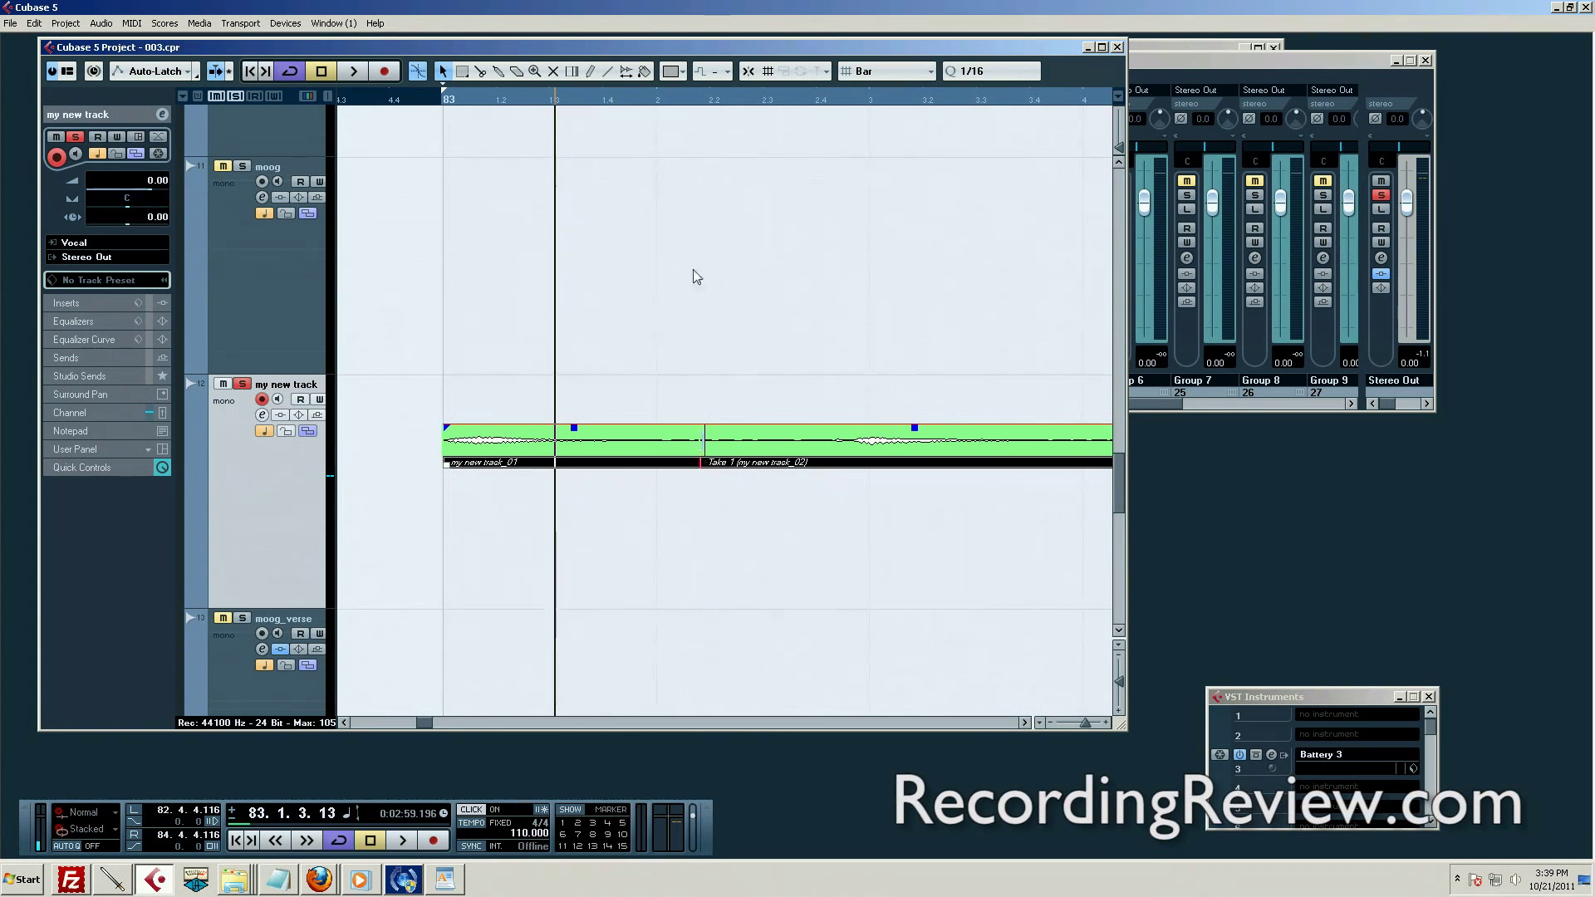
pyautogui.moveTo(697, 100); pyautogui.dragTo(696, 133)
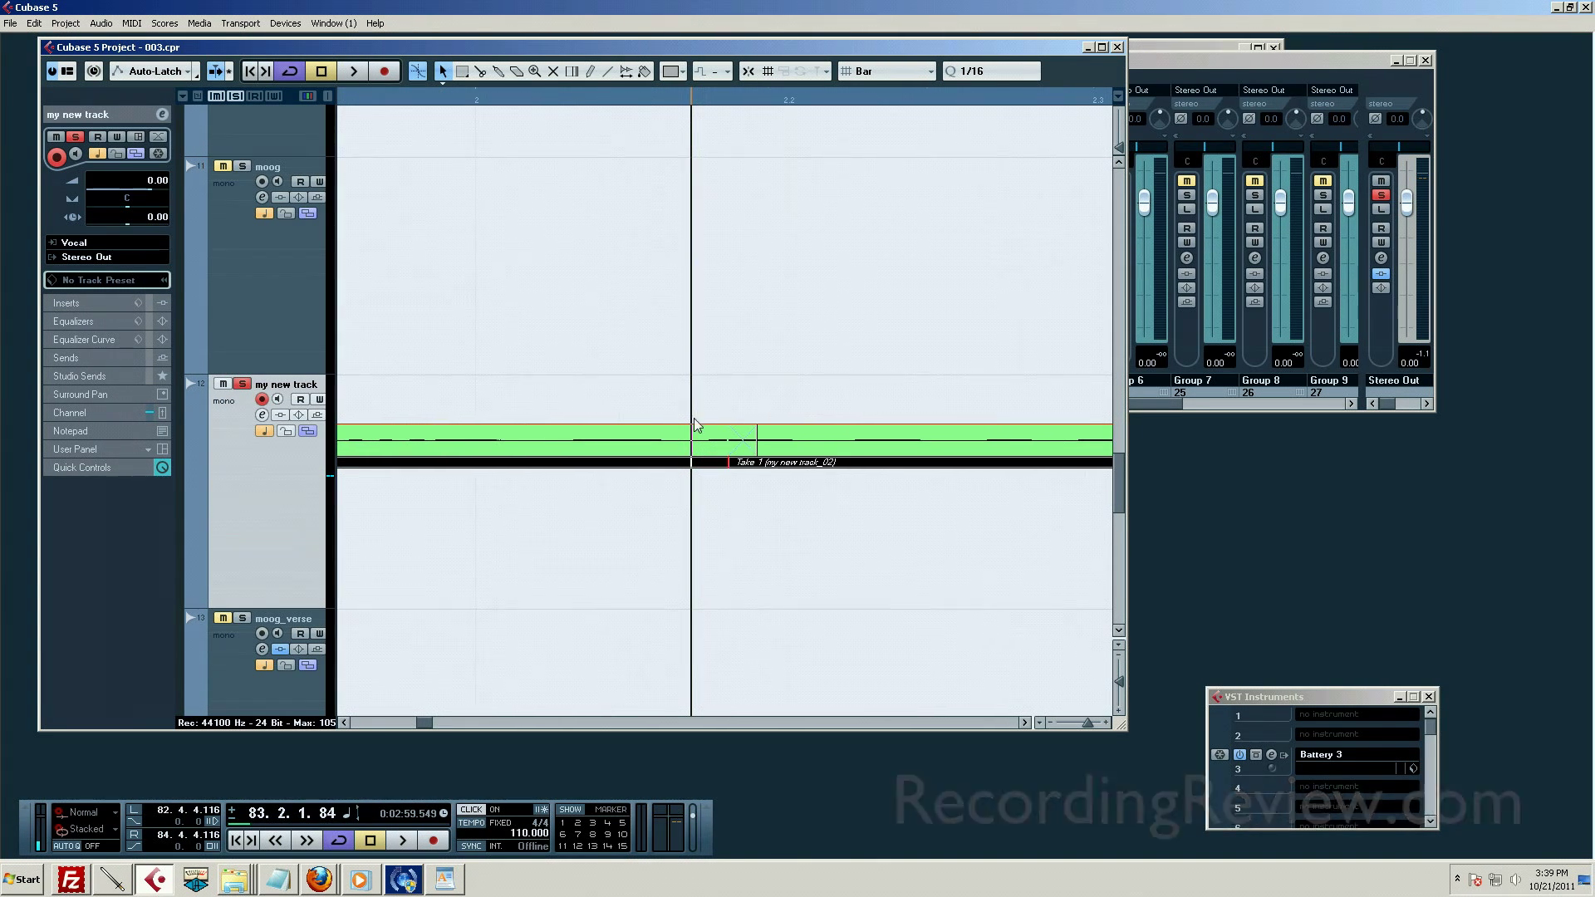
pyautogui.moveTo(728, 448)
pyautogui.mouseDown()
pyautogui.moveTo(587, 449)
pyautogui.moveTo(771, 465)
pyautogui.moveTo(750, 462)
pyautogui.mouseUp()
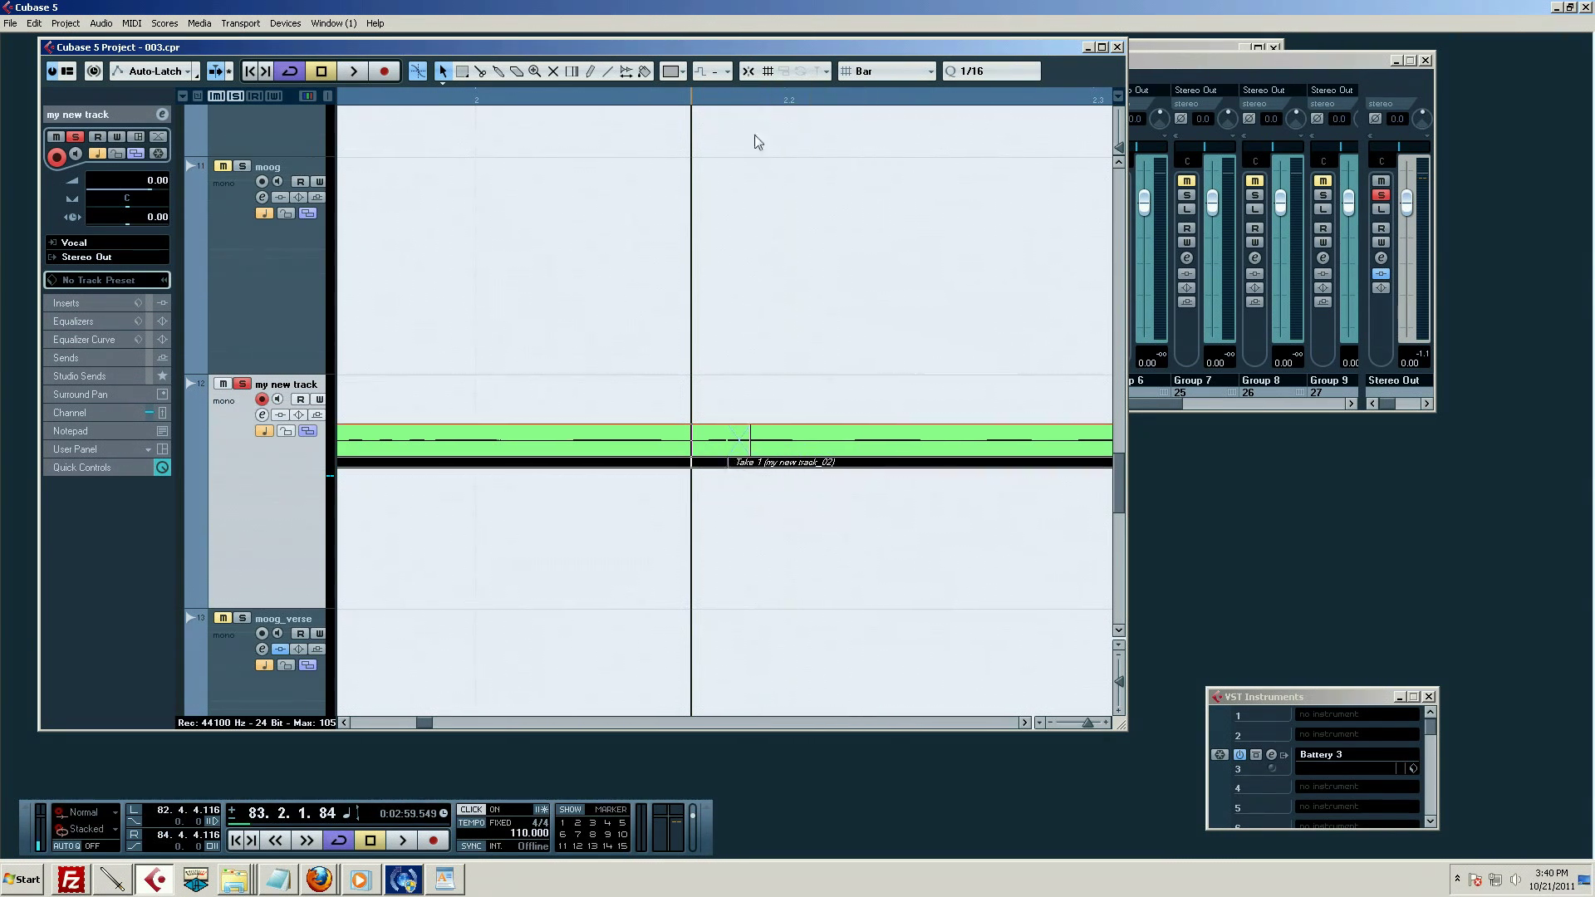
# Put the playback position at Take 1's start and undo an accidental erase of the following events
pyautogui.click(750, 98)
pyautogui.press('g')
pyautogui.press('5')
pyautogui.click(649, 449)
pyautogui.press('1')
pyautogui.hotkey('ctrl', 'z')
# Delete my new track_01, extend Take 1's start to close the gap, and view bars 82–87
pyautogui.click(677, 464)
pyautogui.press('Delete')
pyautogui.click(746, 462)
pyautogui.moveTo(747, 462); pyautogui.dragTo(629, 462)
pyautogui.click(606, 459)
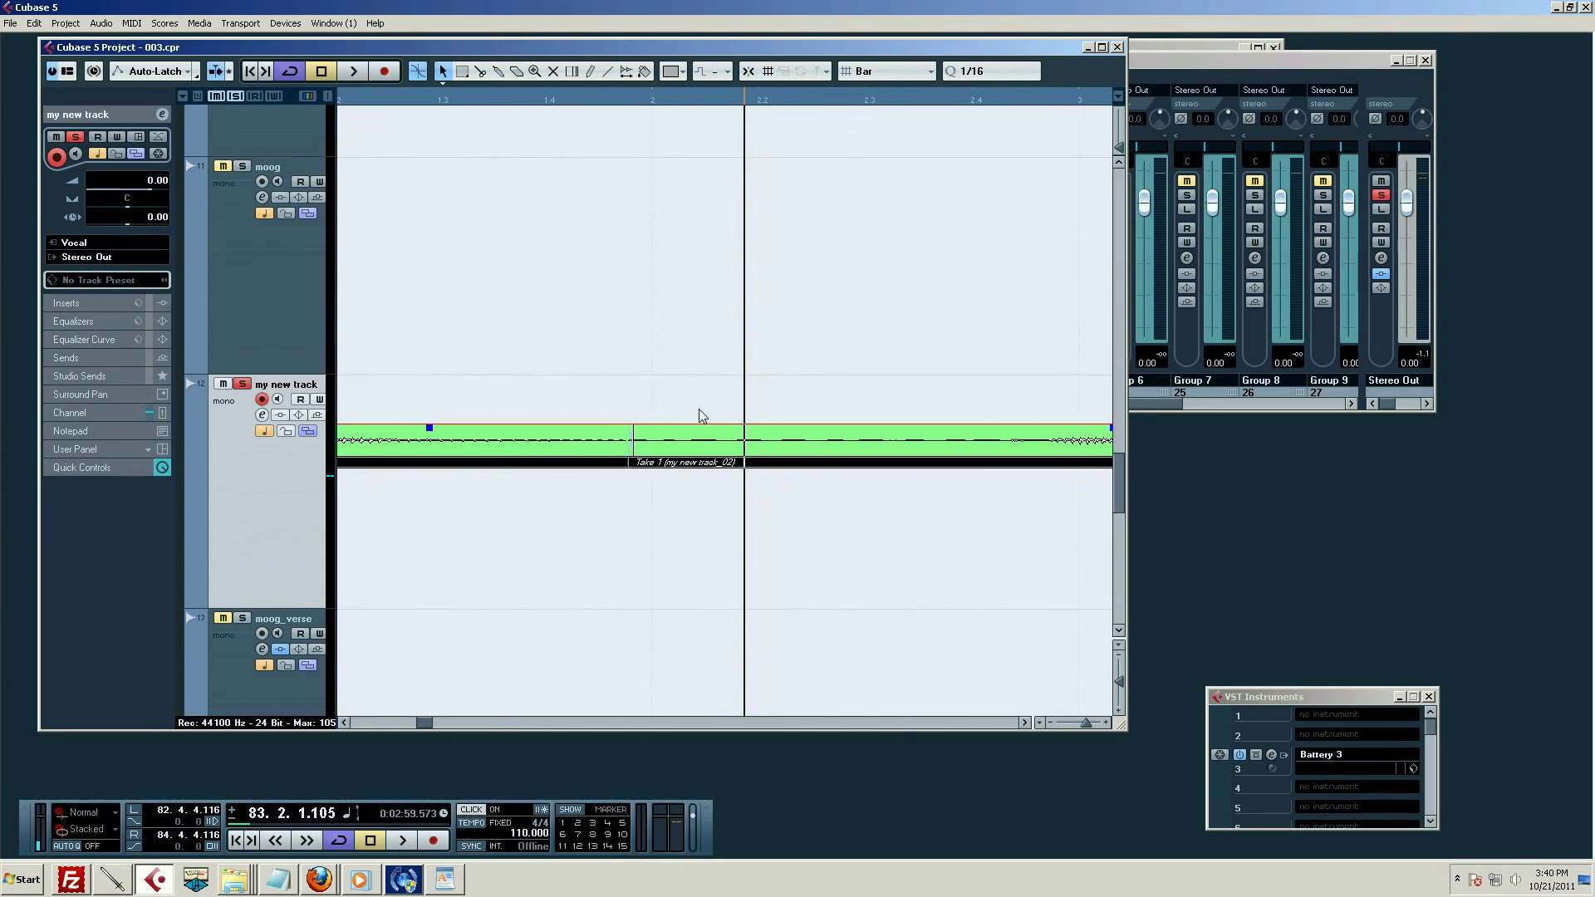
pyautogui.click(598, 94)
pyautogui.press('g')
pyautogui.press('g')
pyautogui.press('g')
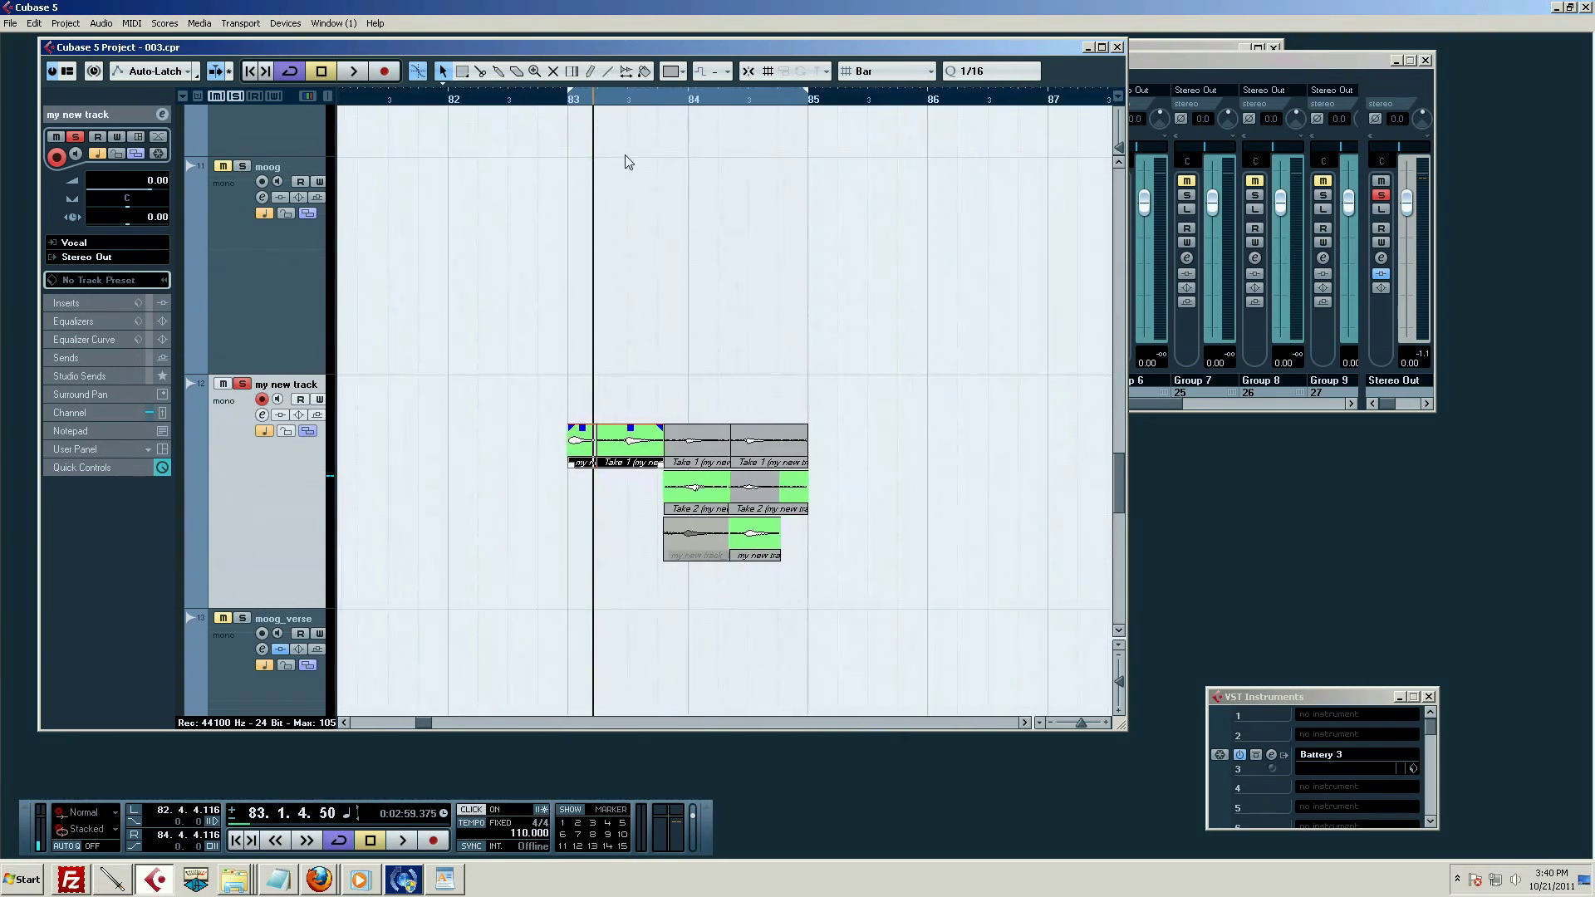